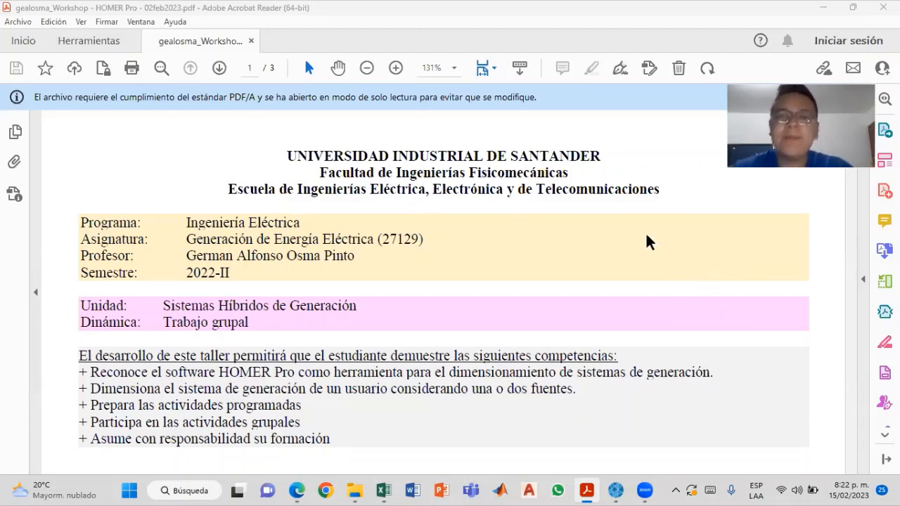
- Read the HOMER Pro workshop guide from its header through the case data and the initial configuration tasks
{"action": "scroll", "coordinate": [636, 240], "scroll_direction": "down", "scroll_amount": 1}
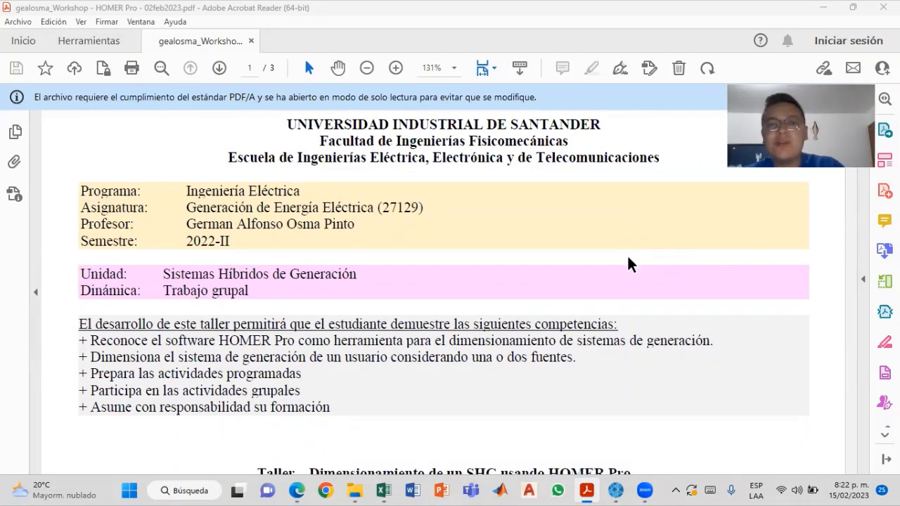
{"action": "scroll", "coordinate": [555, 253], "scroll_direction": "down", "scroll_amount": 2}
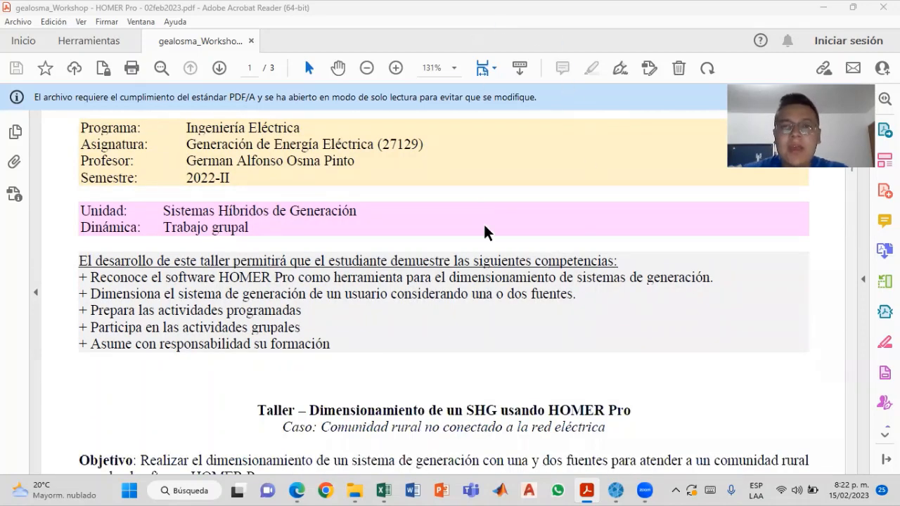
{"action": "scroll", "coordinate": [620, 264], "scroll_direction": "down", "scroll_amount": 1}
{"action": "scroll", "coordinate": [621, 275], "scroll_direction": "down", "scroll_amount": 6}
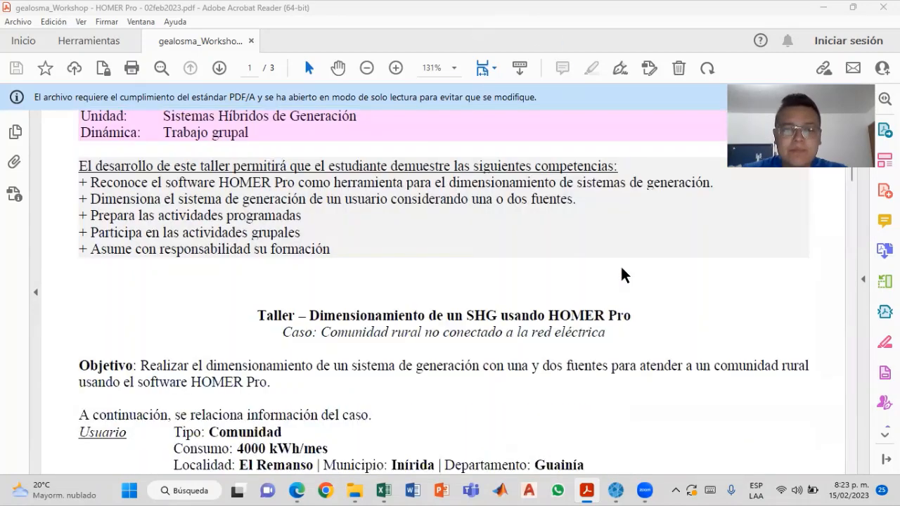
{"action": "scroll", "coordinate": [575, 274], "scroll_direction": "down", "scroll_amount": 3}
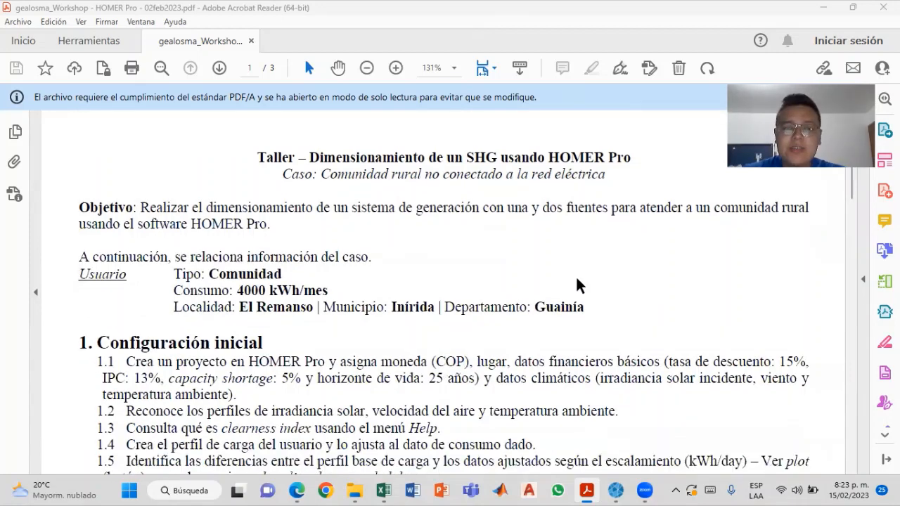
{"action": "left_click_drag", "start_coordinate": [127, 301], "coordinate": [427, 301]}
{"action": "left_click", "coordinate": [494, 280]}
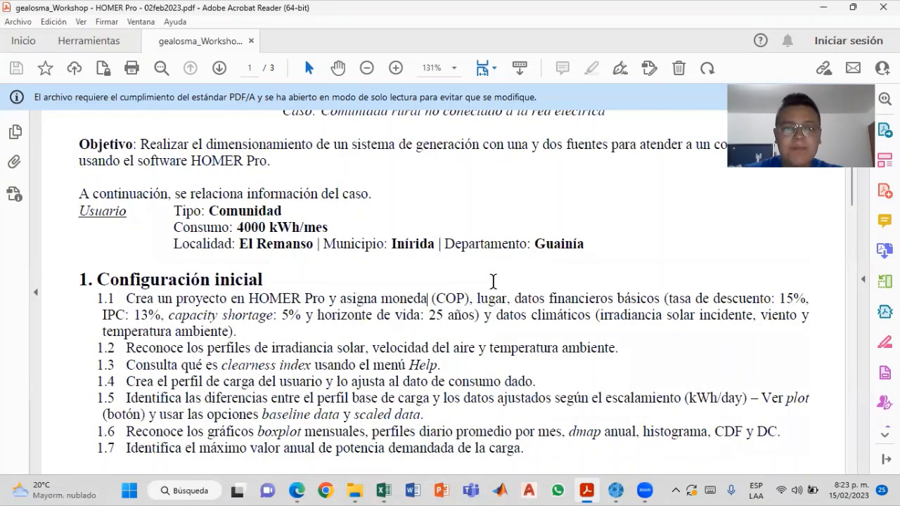
{"action": "scroll", "coordinate": [493, 284], "scroll_direction": "up", "scroll_amount": 2}
{"action": "scroll", "coordinate": [541, 408], "scroll_direction": "up", "scroll_amount": 1}
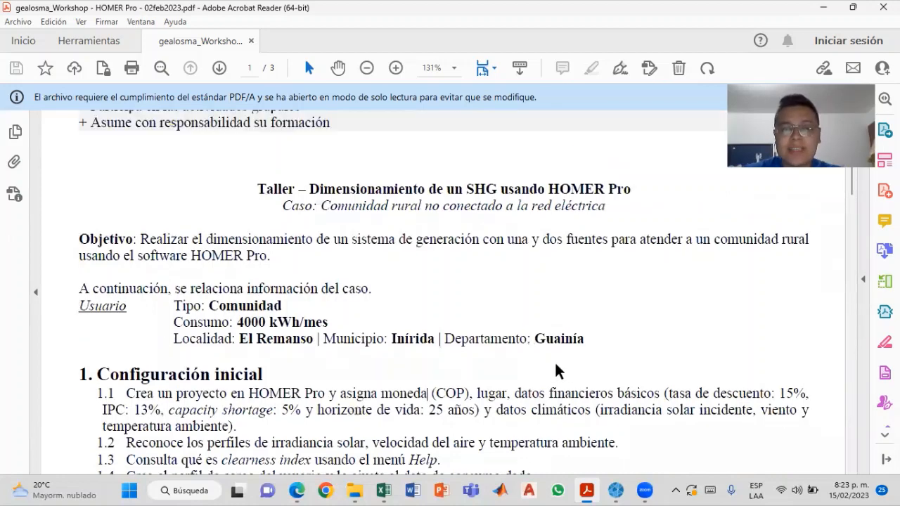
- Check the highlighted Coqui row in the Asignación PDF in Edge, and return to the workshop guide's user data and configuration tasks
{"action": "left_click", "coordinate": [299, 491]}
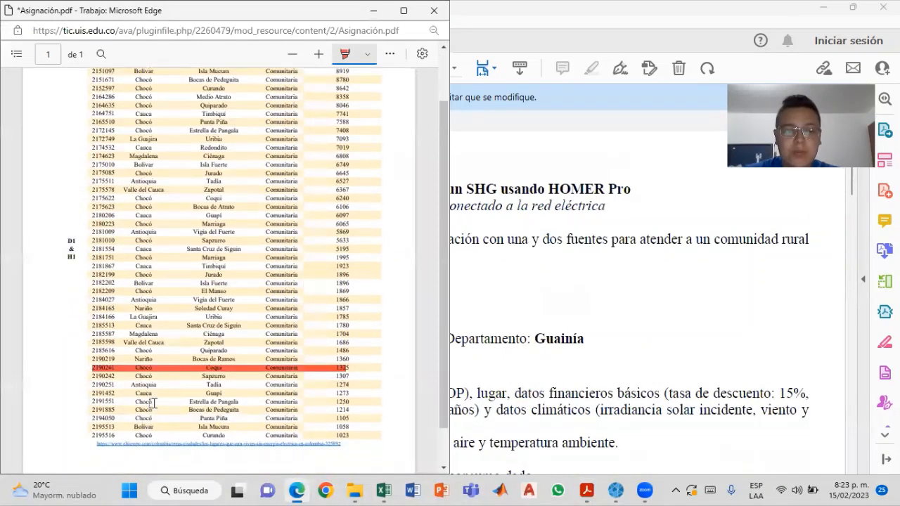
{"action": "scroll", "coordinate": [141, 402], "scroll_direction": "up", "scroll_amount": 1, "text": "ctrl"}
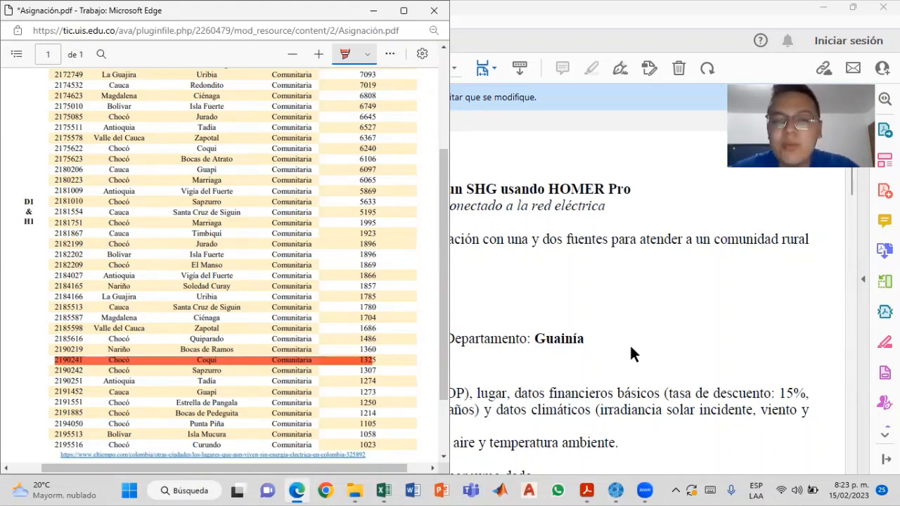
{"action": "left_click", "coordinate": [635, 321]}
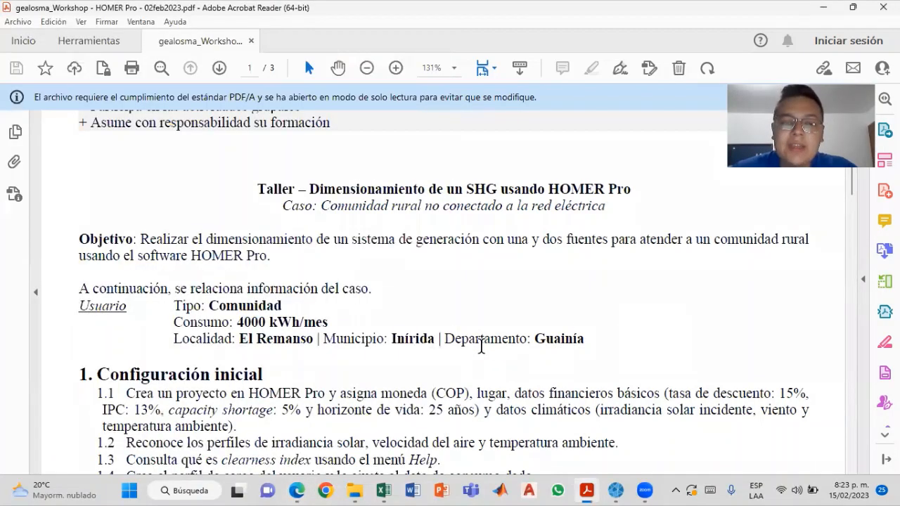
{"action": "scroll", "coordinate": [296, 348], "scroll_direction": "down", "scroll_amount": 1}
{"action": "scroll", "coordinate": [296, 348], "scroll_direction": "down", "scroll_amount": 1}
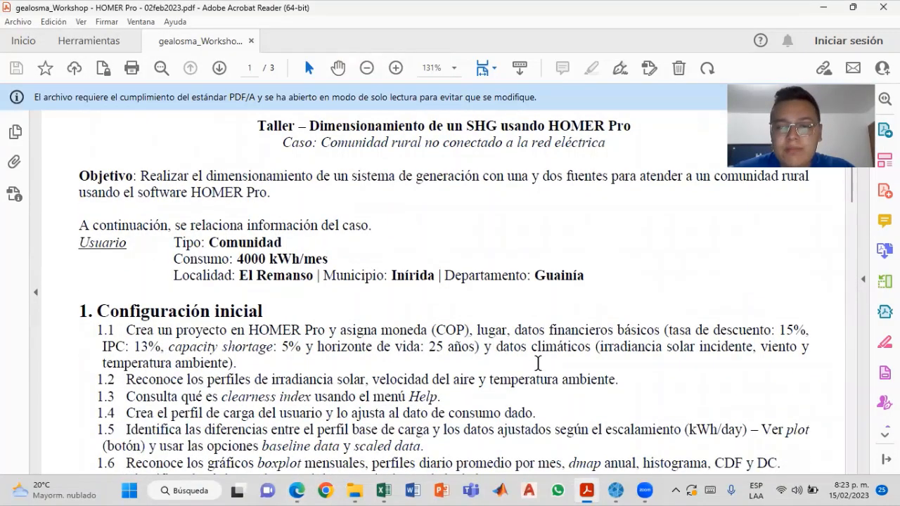
- Switch to the Tablas Video workbook in Excel, maximize it, and review the Consideraciones iniciales and Usuario tables, including the monthly consumption
{"action": "mouse_move", "coordinate": [393, 490]}
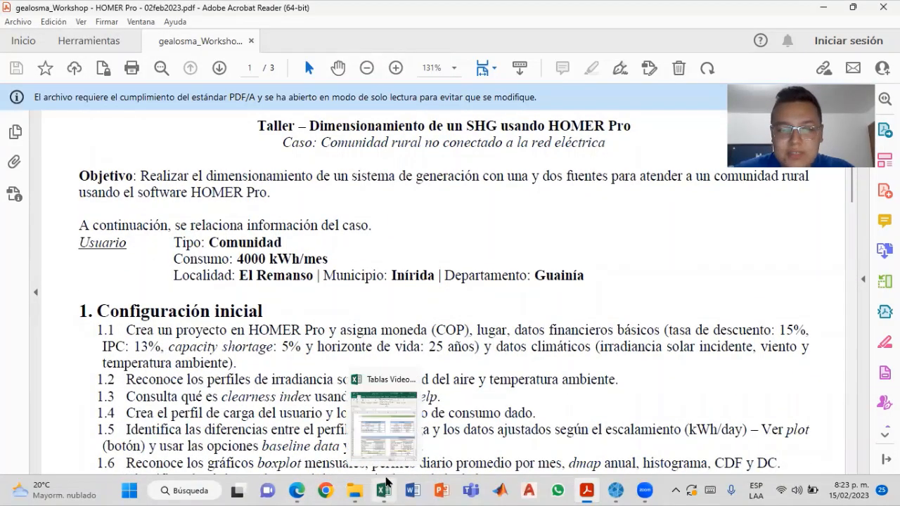
{"action": "left_click", "coordinate": [392, 450]}
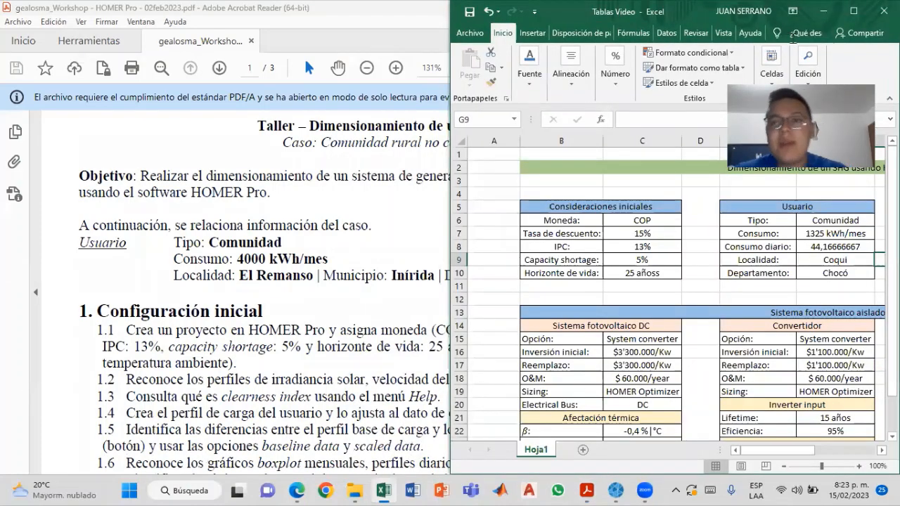
{"action": "left_click", "coordinate": [853, 11]}
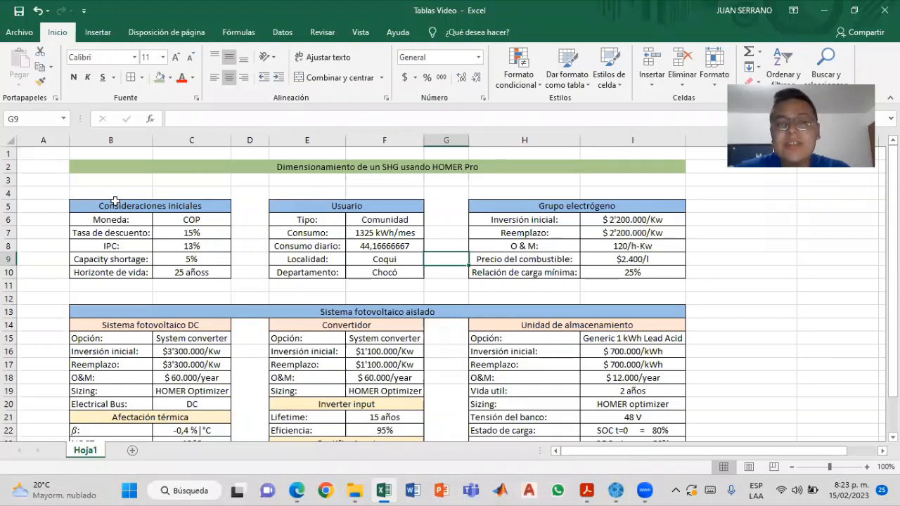
{"action": "left_click_drag", "start_coordinate": [115, 201], "coordinate": [195, 274]}
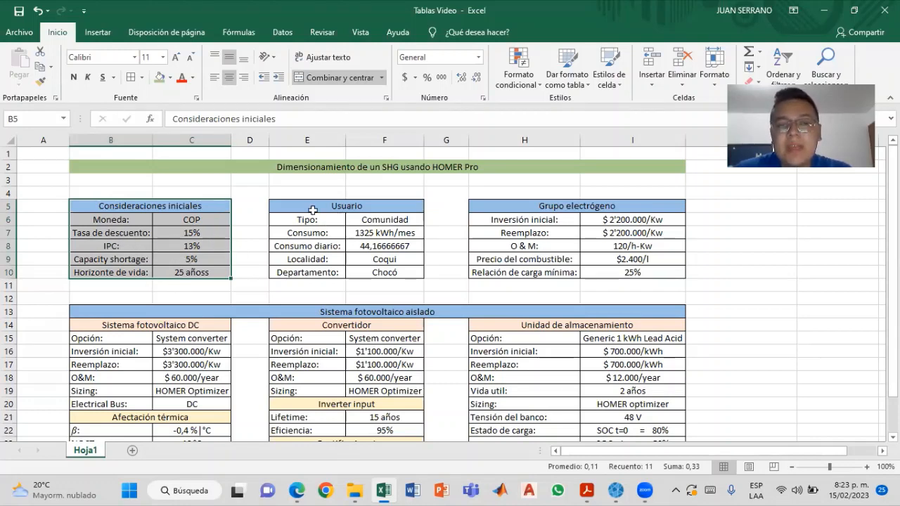
{"action": "left_click_drag", "start_coordinate": [313, 210], "coordinate": [361, 274]}
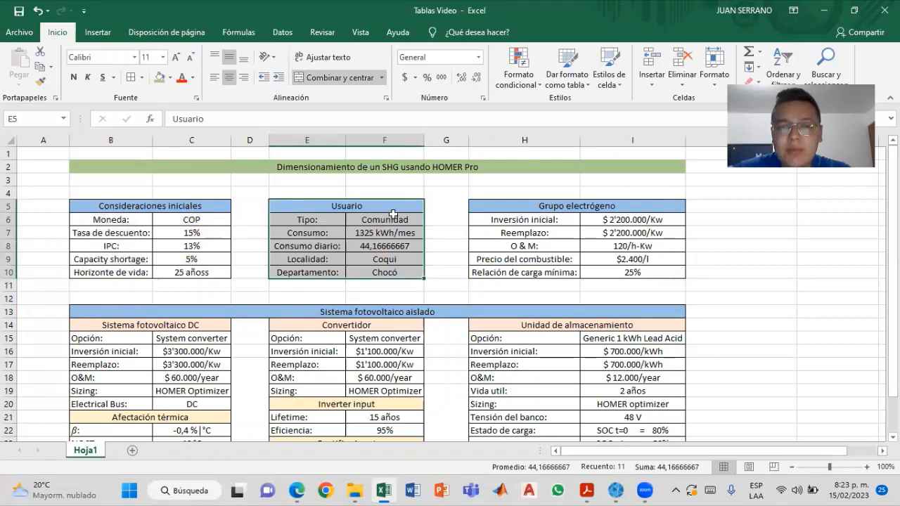
{"action": "left_click", "coordinate": [392, 234]}
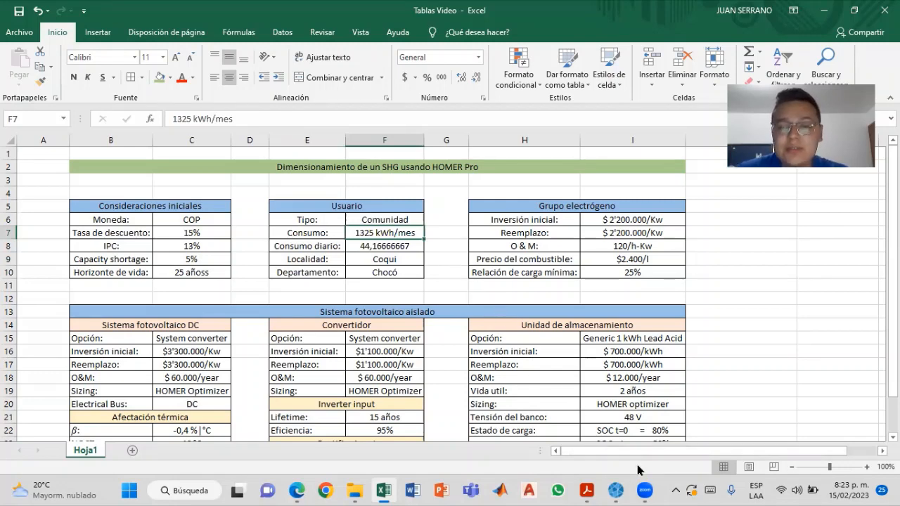
- Switch to HOMER Pro and name the new project Coqui
{"action": "left_click", "coordinate": [616, 490]}
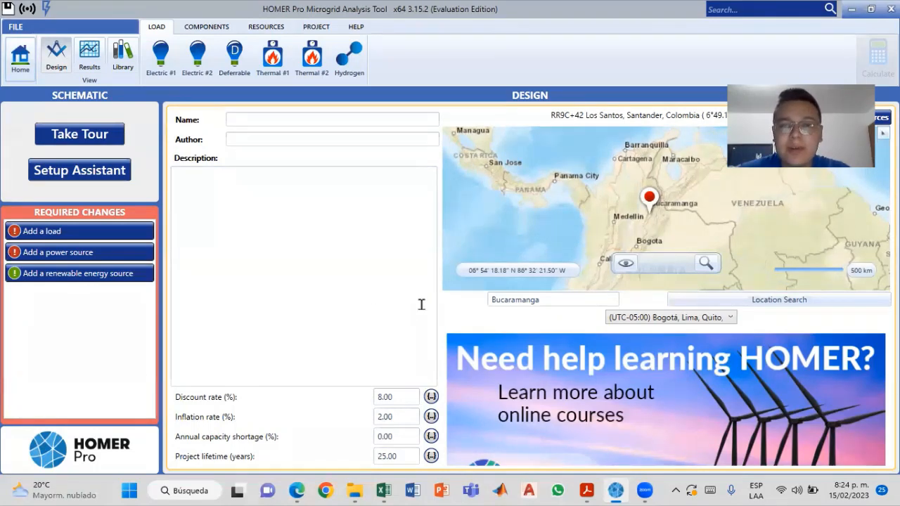
{"action": "left_click", "coordinate": [346, 120]}
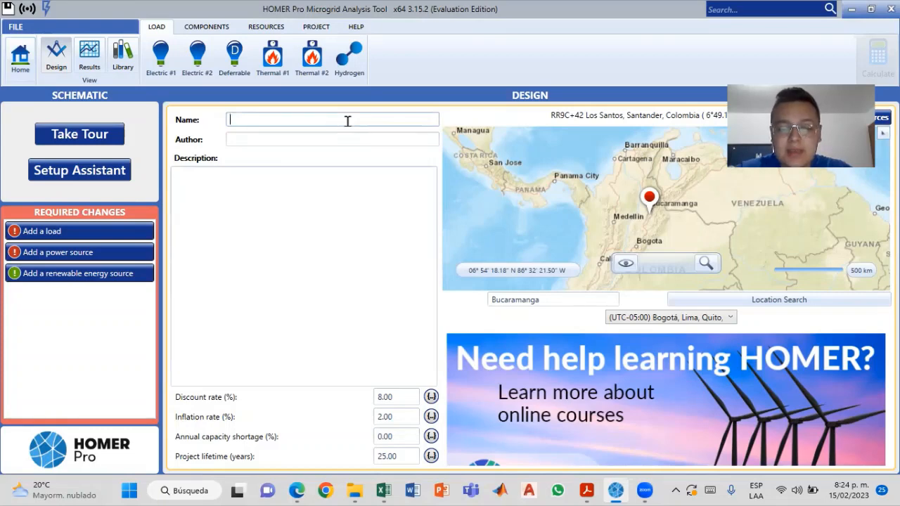
{"action": "type", "text": "Coqui"}
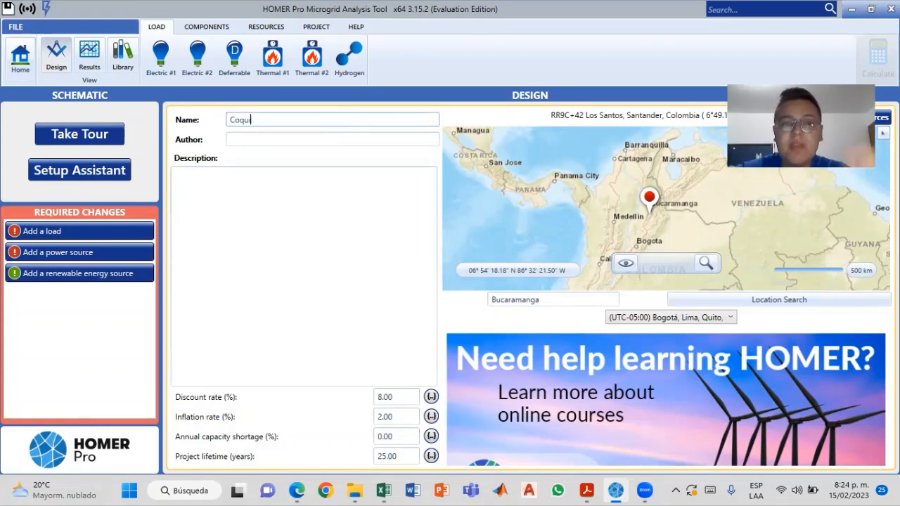
{"action": "left_click", "coordinate": [338, 245]}
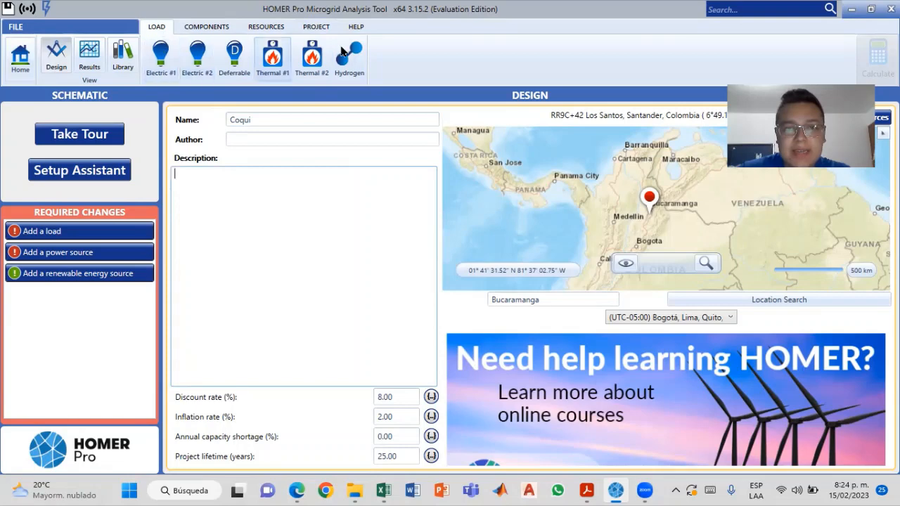
- Look over the available components, resources and project options, and open the project's Economics settings
{"action": "left_click", "coordinate": [199, 28]}
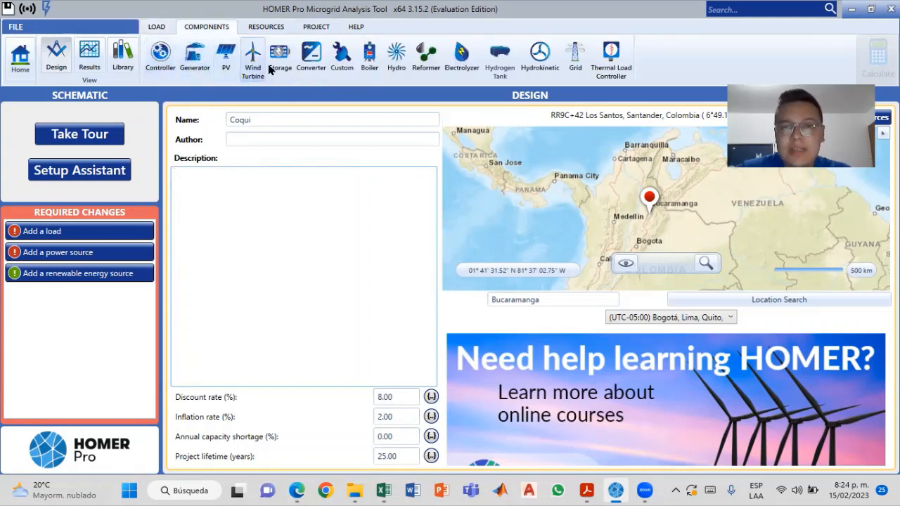
{"action": "left_click", "coordinate": [268, 28]}
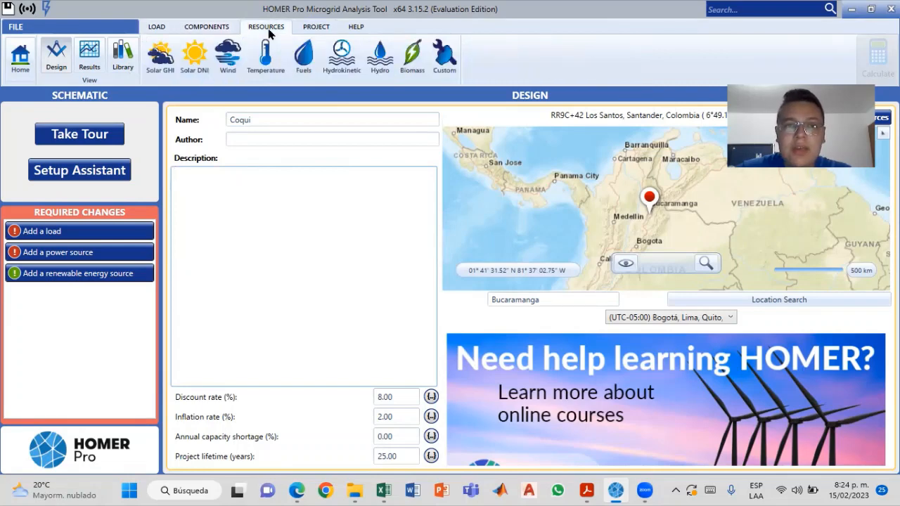
{"action": "left_click", "coordinate": [316, 26]}
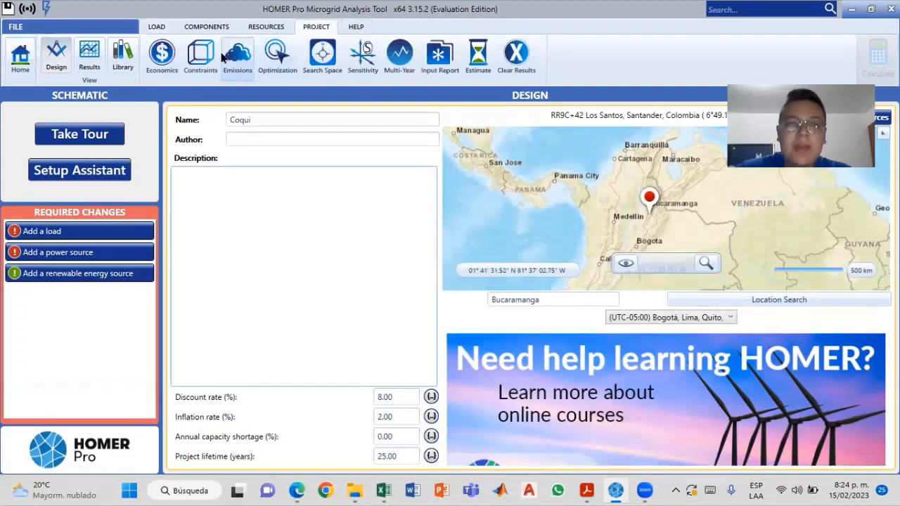
{"action": "left_click", "coordinate": [161, 53]}
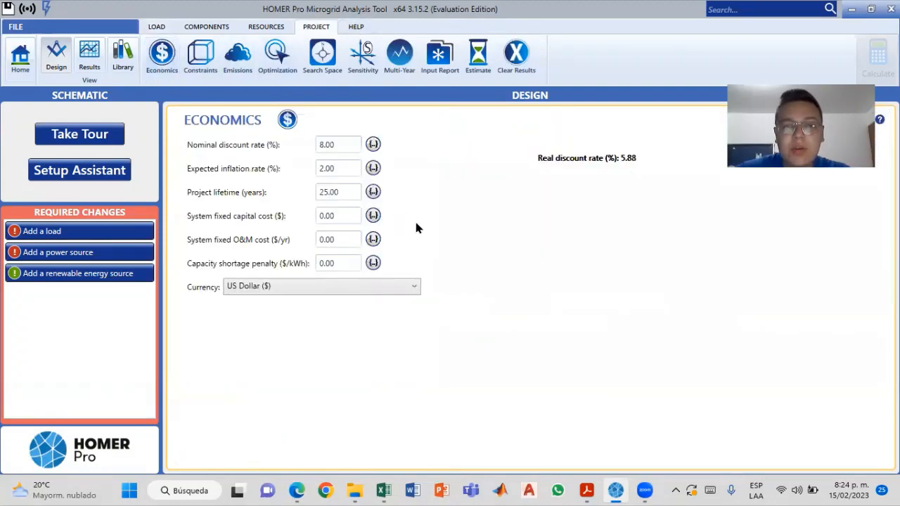
- Arrange the Tablas Video workbook and HOMER Pro side by side, with the workbook on the right half of the screen
{"action": "left_click", "coordinate": [383, 489]}
{"action": "key", "text": "super+Right"}
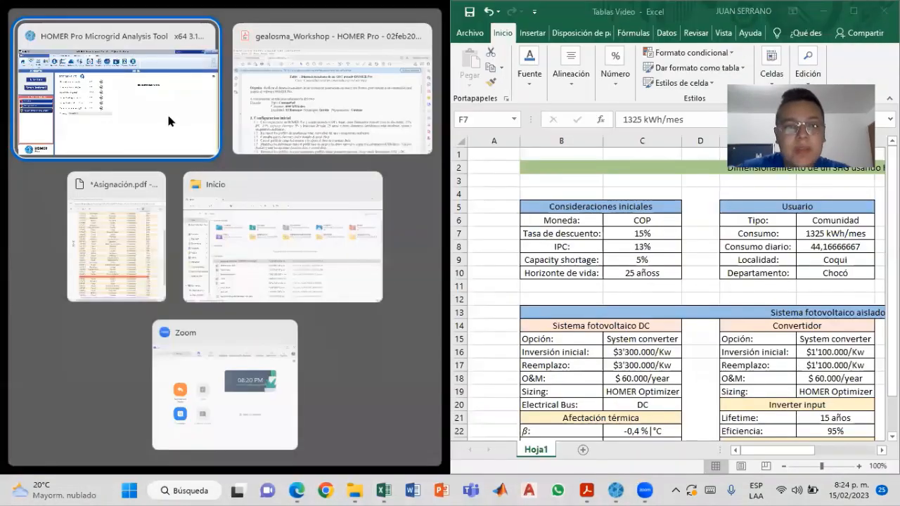
{"action": "left_click", "coordinate": [166, 112]}
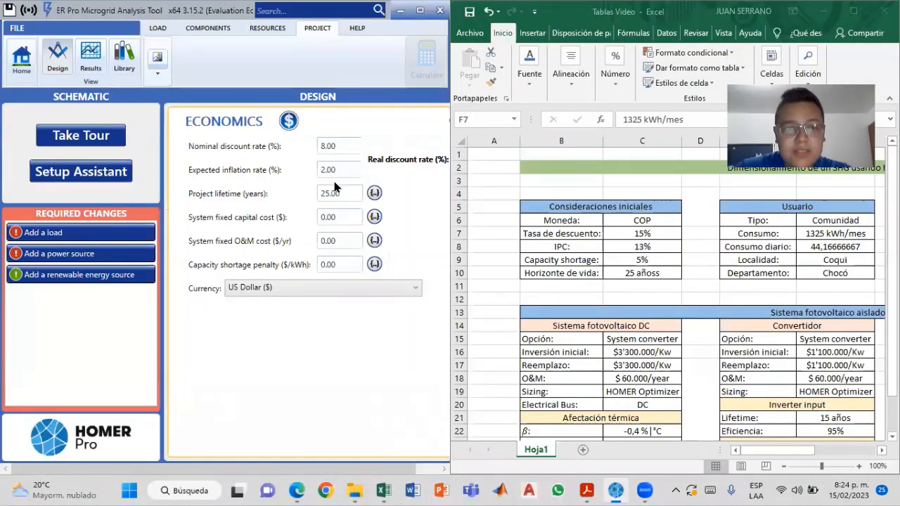
- Set the project currency to Colombian Peso ($) in the Economics settings
{"action": "left_click", "coordinate": [156, 70]}
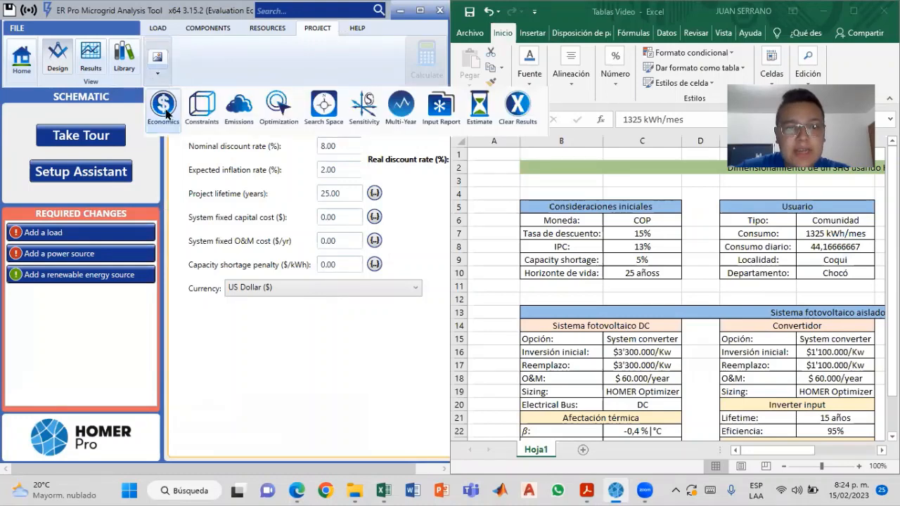
{"action": "left_click", "coordinate": [164, 105]}
{"action": "left_click", "coordinate": [358, 284]}
{"action": "scroll", "coordinate": [364, 357], "scroll_direction": "up", "scroll_amount": 20}
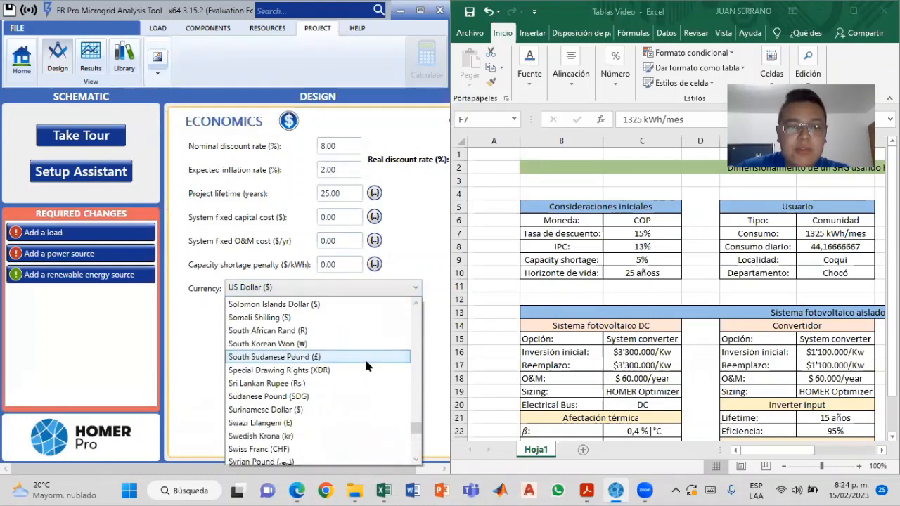
{"action": "scroll", "coordinate": [365, 357], "scroll_direction": "up", "scroll_amount": 9}
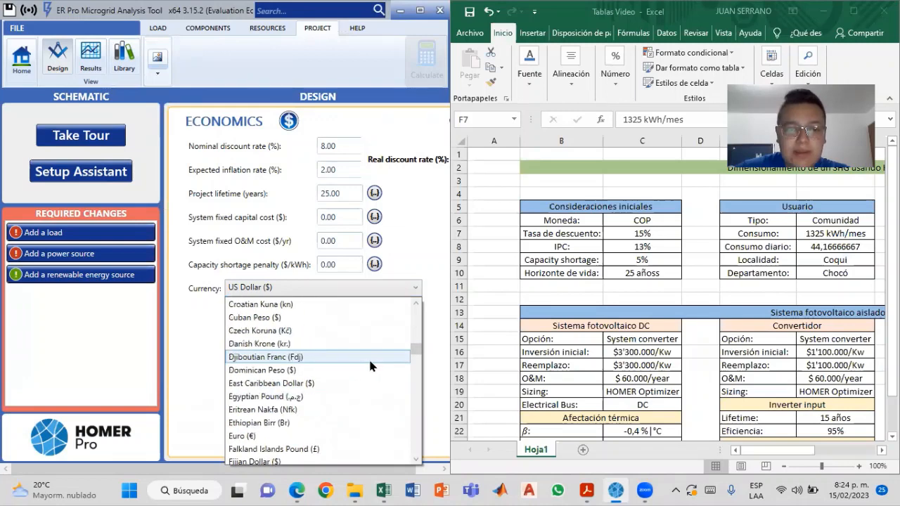
{"action": "left_click", "coordinate": [376, 331]}
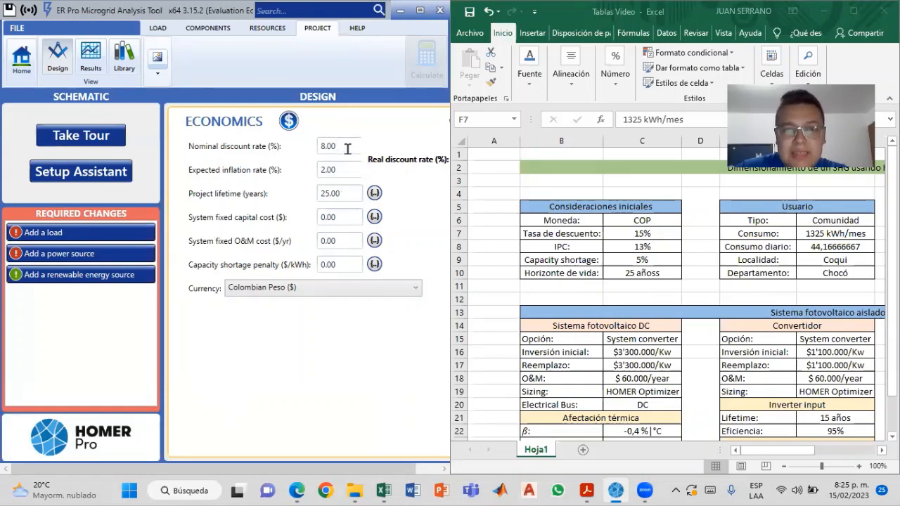
- Set the nominal discount rate to 15% and the expected inflation rate to 13%
{"action": "left_click_drag", "start_coordinate": [347, 149], "coordinate": [321, 149]}
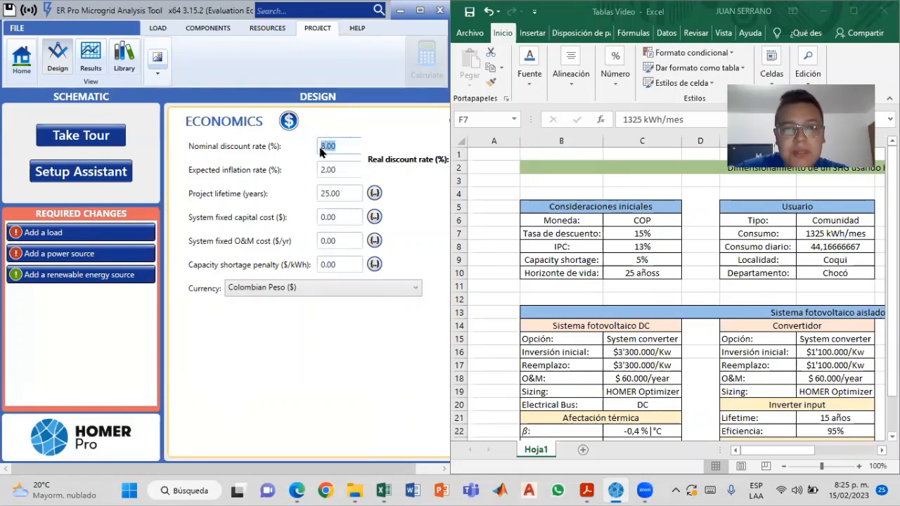
{"action": "type", "text": "15"}
{"action": "key", "text": "Return"}
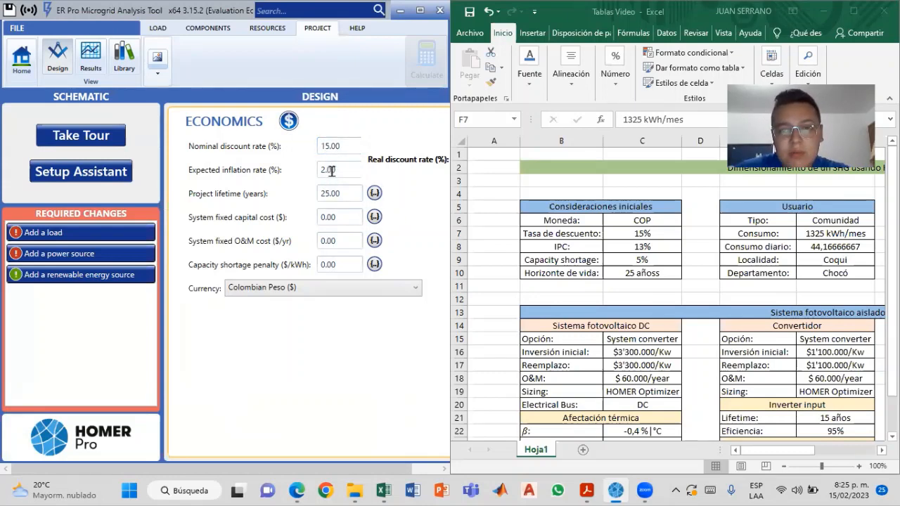
{"action": "left_click_drag", "start_coordinate": [345, 170], "coordinate": [320, 171]}
{"action": "type", "text": "13"}
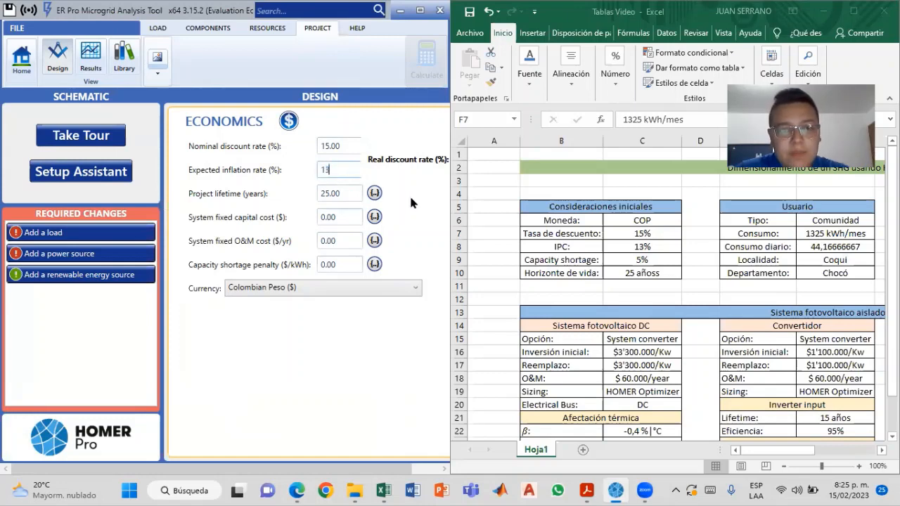
{"action": "key", "text": "Return"}
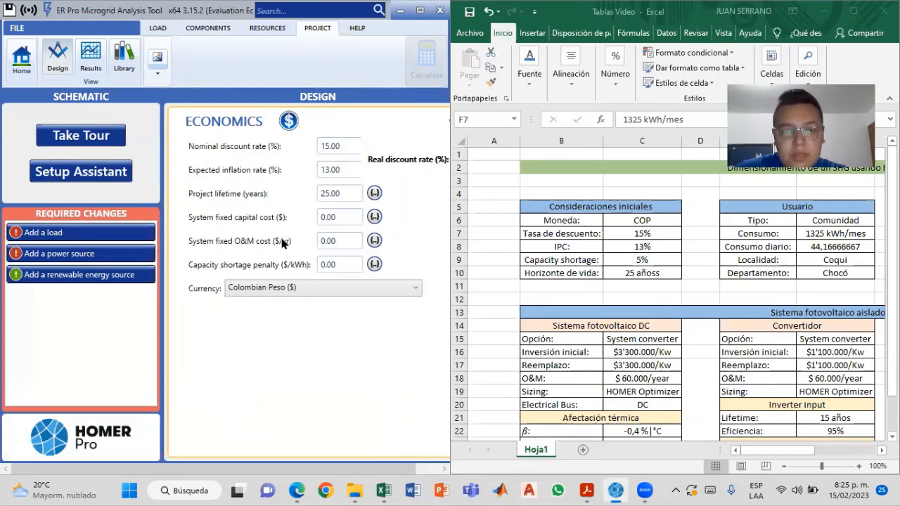
{"action": "left_click", "coordinate": [346, 267]}
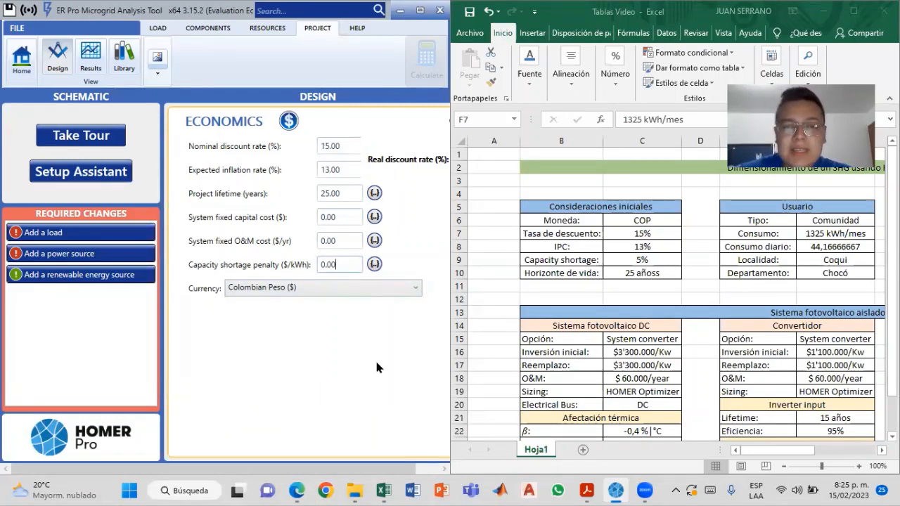
- Set the capacity shortage penalty to 5 $/kWh in the Economics settings
{"action": "key", "text": "BackSpace"}
{"action": "key", "text": "BackSpace"}
{"action": "key", "text": "BackSpace"}
{"action": "key", "text": "BackSpace"}
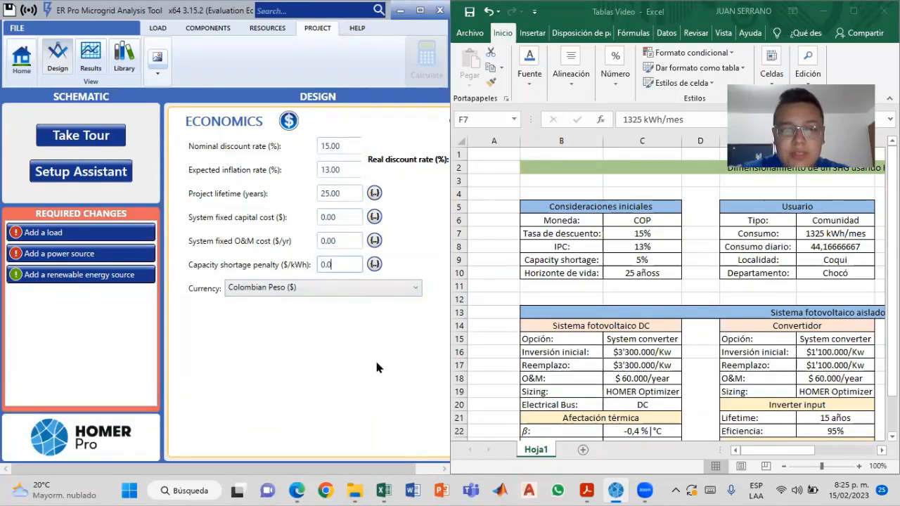
{"action": "type", "text": "5"}
{"action": "left_click", "coordinate": [377, 363]}
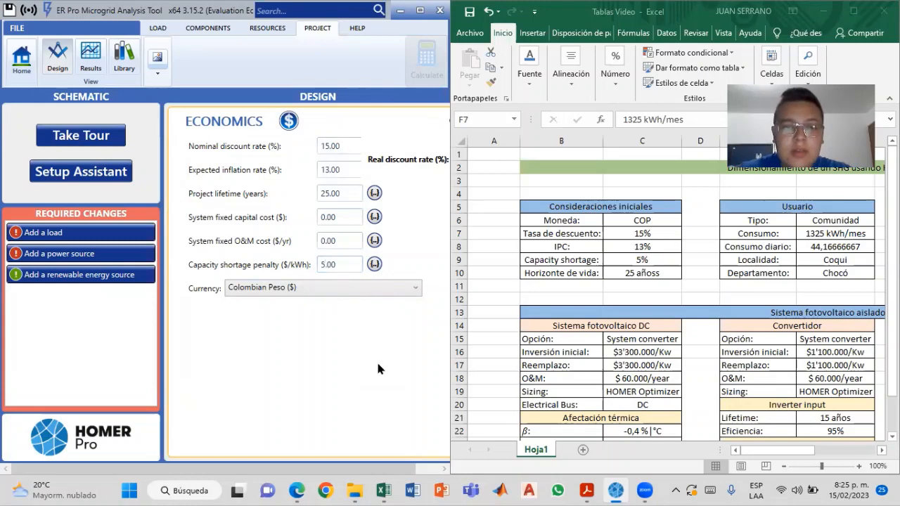
- Return to the project's home page and look up the community's locality and department in the Tablas Video workbook
{"action": "left_click", "coordinate": [26, 63]}
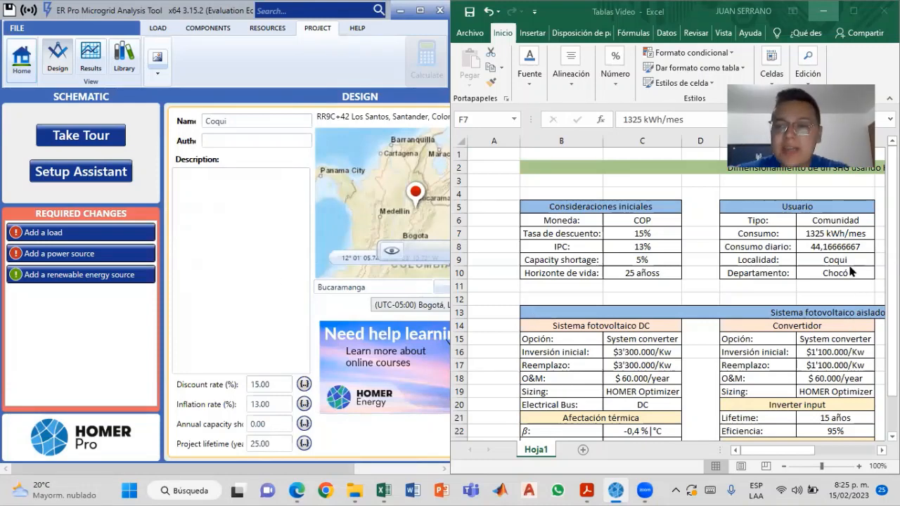
{"action": "left_click", "coordinate": [827, 219]}
{"action": "left_click_drag", "start_coordinate": [827, 260], "coordinate": [828, 274]}
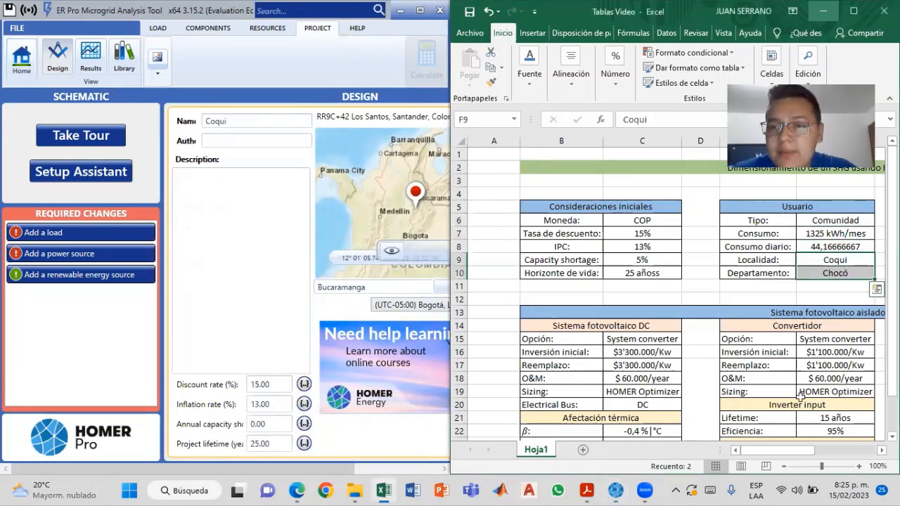
{"action": "left_click", "coordinate": [822, 11]}
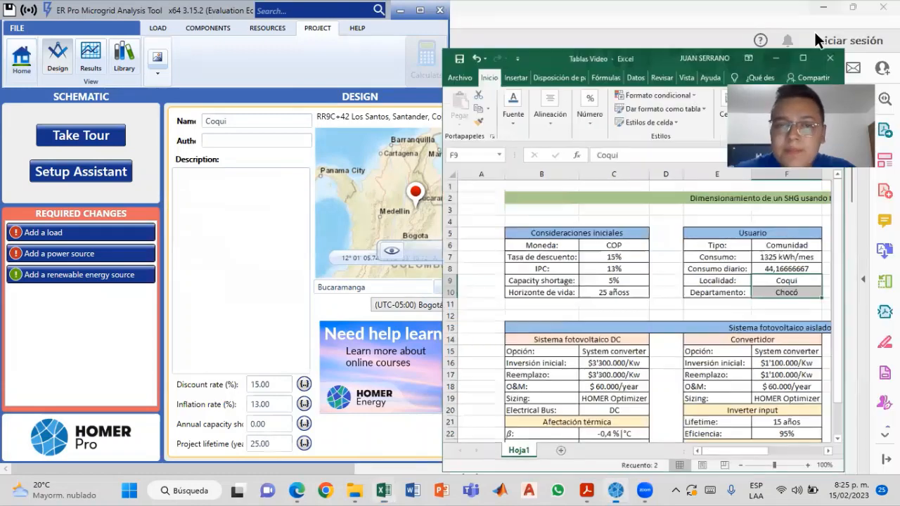
- Widen the HOMER Pro window and search the project location for "Coqui"
{"action": "left_click", "coordinate": [266, 320]}
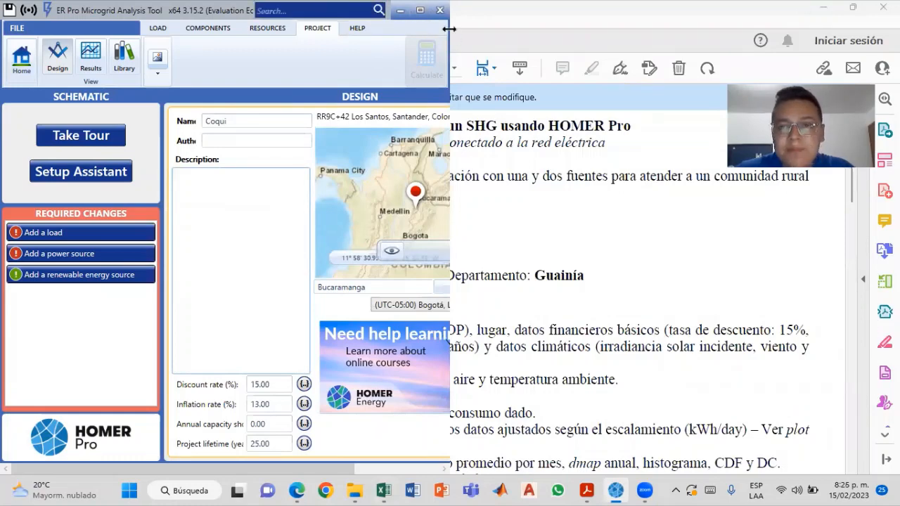
{"action": "left_click_drag", "start_coordinate": [449, 29], "coordinate": [856, 28]}
{"action": "left_click_drag", "start_coordinate": [539, 302], "coordinate": [446, 300]}
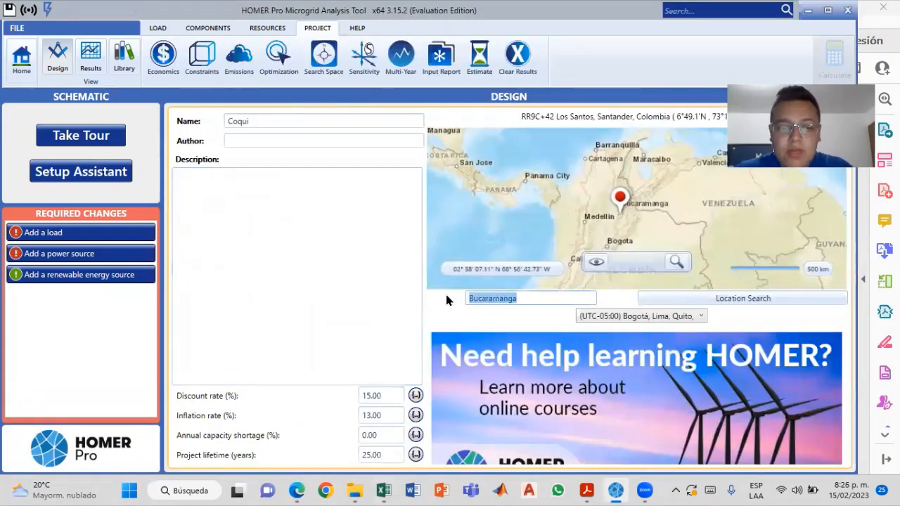
{"action": "key", "text": "BackSpace"}
{"action": "type", "text": "Coqui"}
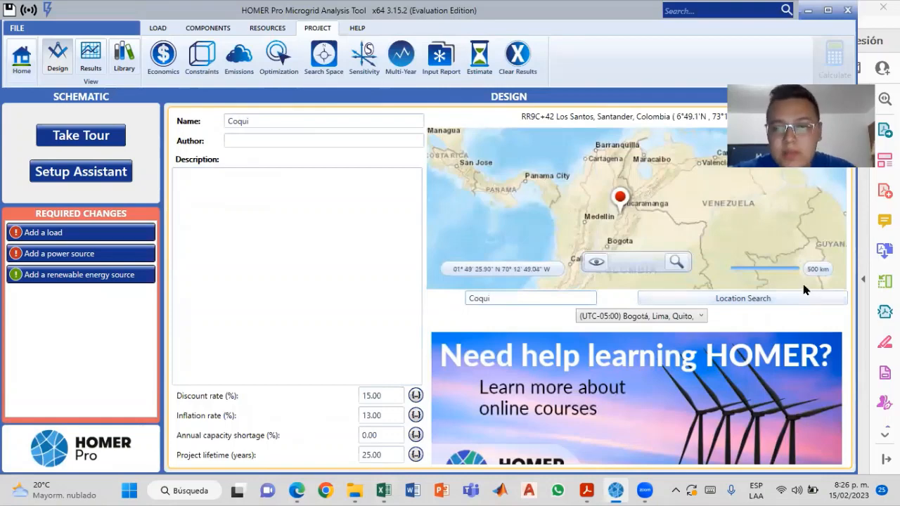
{"action": "left_click", "coordinate": [759, 299]}
{"action": "left_click", "coordinate": [760, 299]}
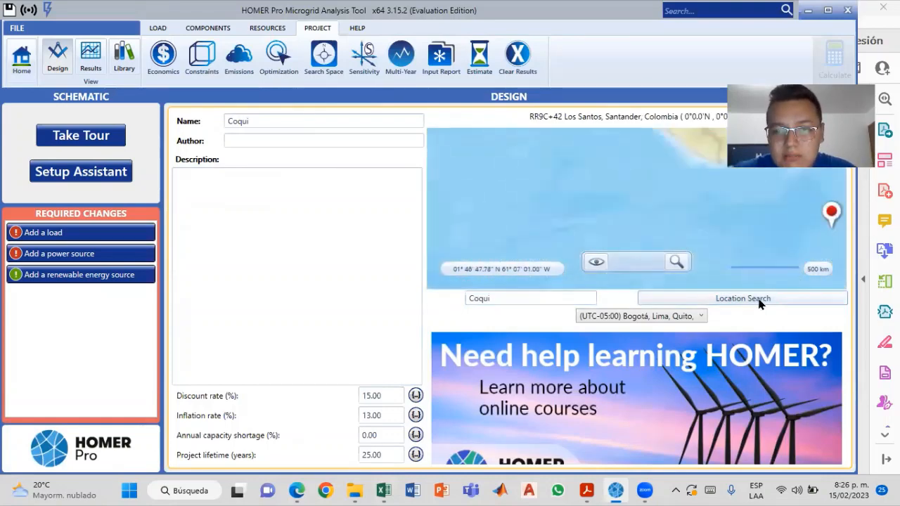
- Set the project location by searching for "Coqui, Chocó" and inspect the marker on the map
{"action": "left_click", "coordinate": [504, 301]}
{"action": "type", "text": ", Ch"}
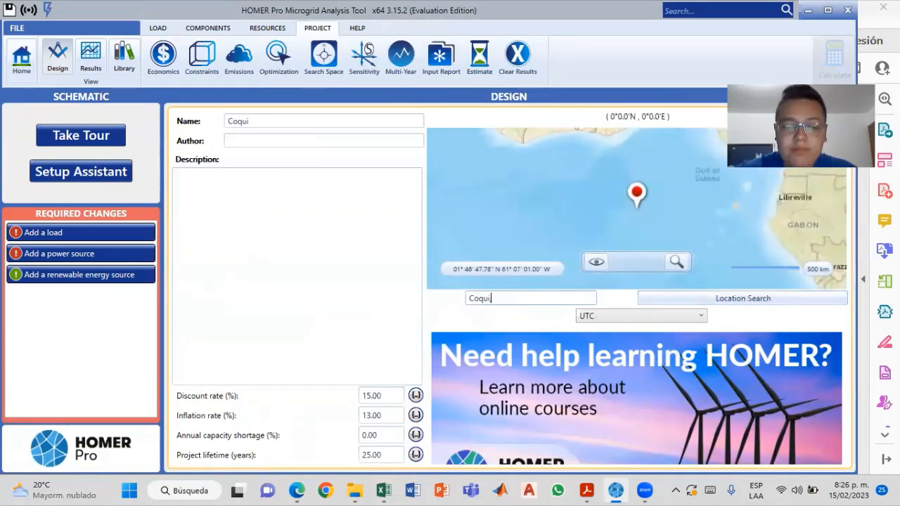
{"action": "type", "text": "oco"}
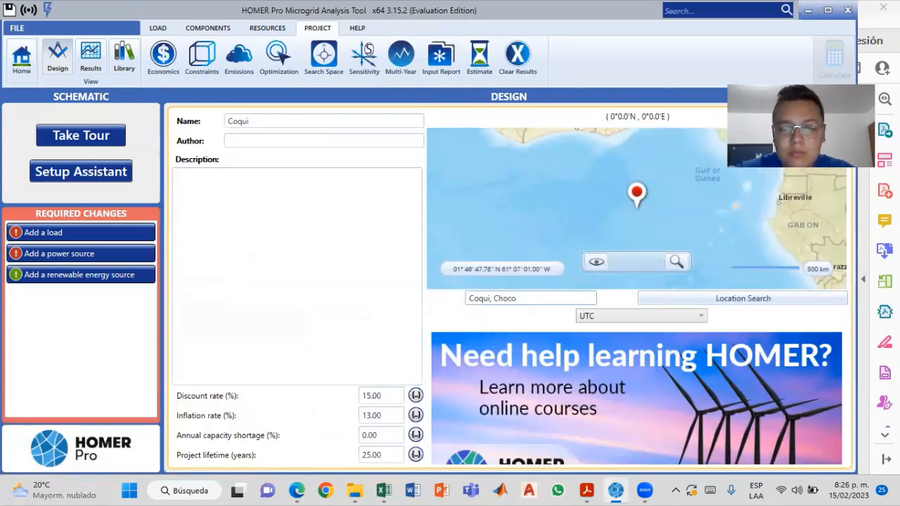
{"action": "key", "text": "BackSpace"}
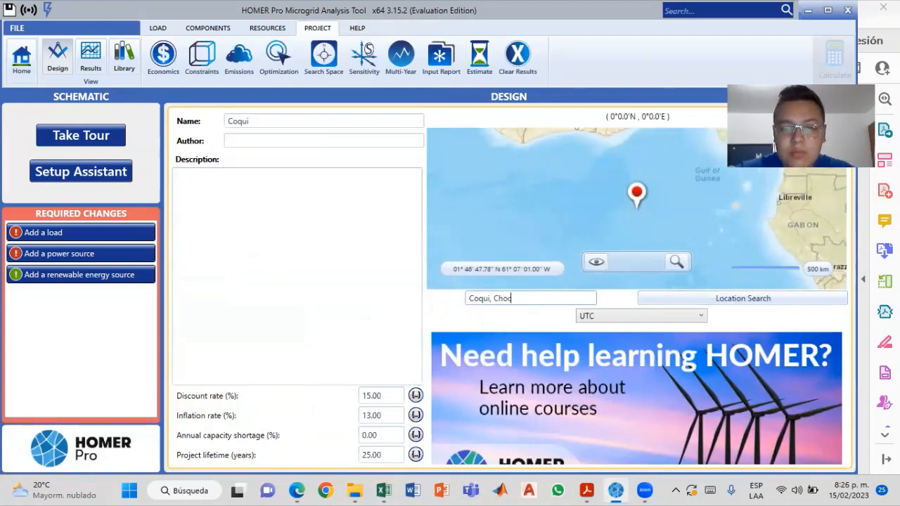
{"action": "type", "text": "ó"}
{"action": "left_click", "coordinate": [788, 301]}
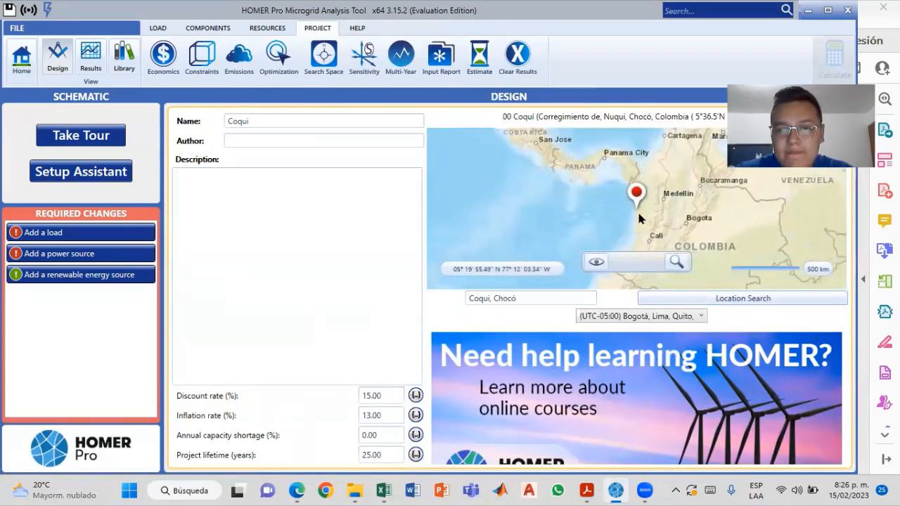
{"action": "scroll", "coordinate": [637, 209], "scroll_direction": "up", "scroll_amount": 6}
{"action": "scroll", "coordinate": [636, 177], "scroll_direction": "down", "scroll_amount": 4}
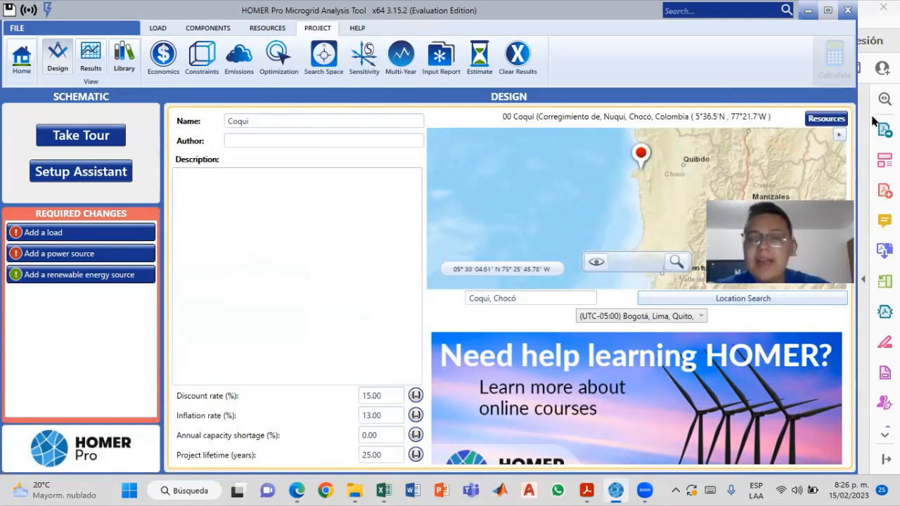
- Download the NASA solar, wind and temperature resources for the location, replacing the existing solar and wind data
{"action": "left_click", "coordinate": [826, 118]}
{"action": "left_click", "coordinate": [367, 157]}
{"action": "left_click", "coordinate": [367, 198]}
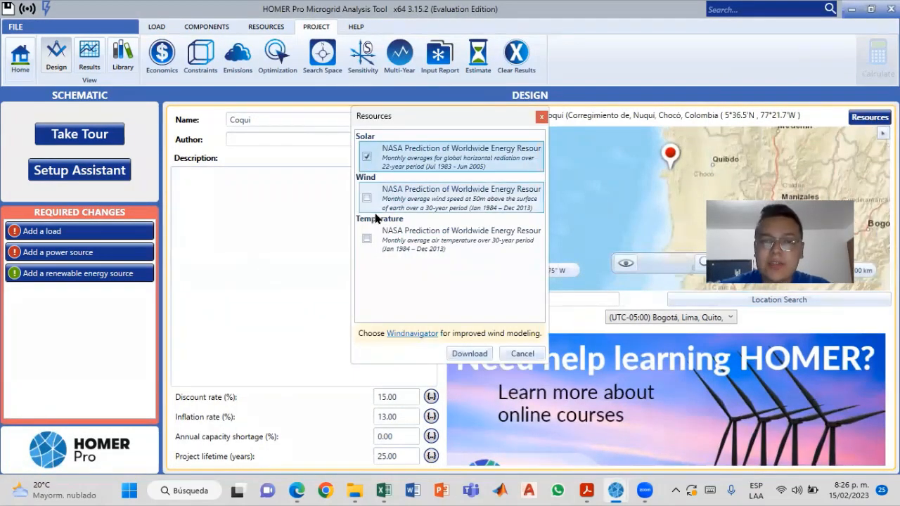
{"action": "left_click", "coordinate": [366, 239]}
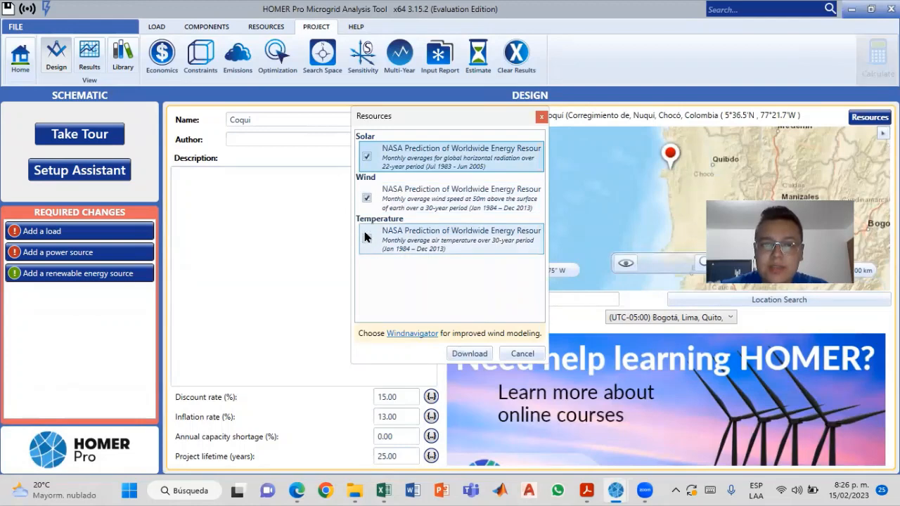
{"action": "left_click", "coordinate": [470, 353]}
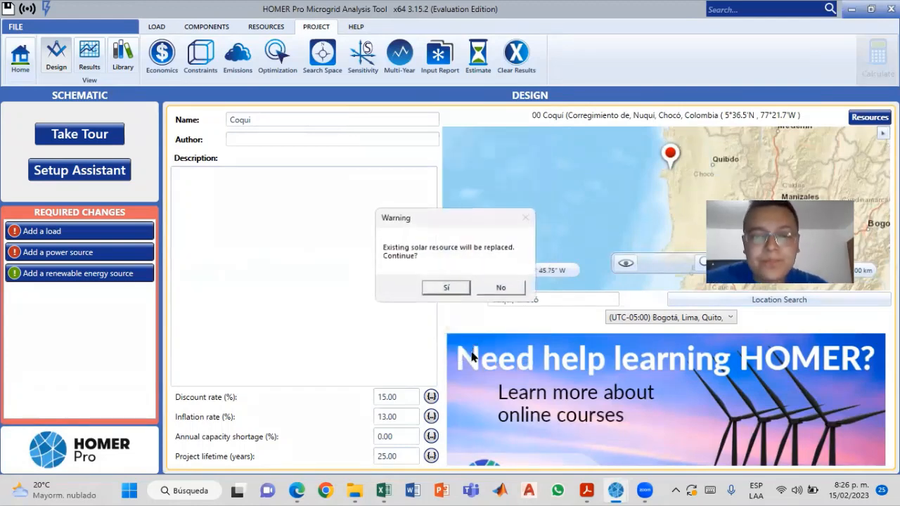
{"action": "left_click", "coordinate": [444, 291]}
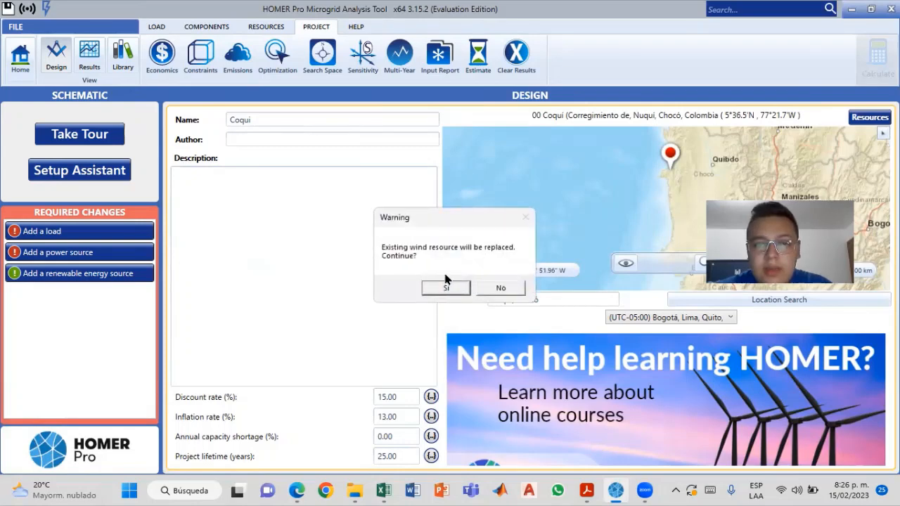
{"action": "left_click", "coordinate": [444, 289]}
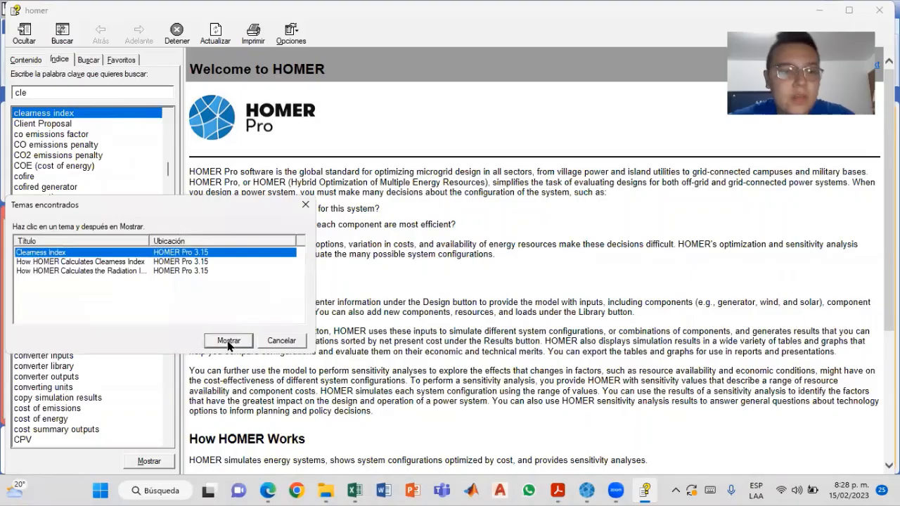
- Open the Clearness Index help topic and read its definition and typical values
{"action": "left_click", "coordinate": [227, 342]}
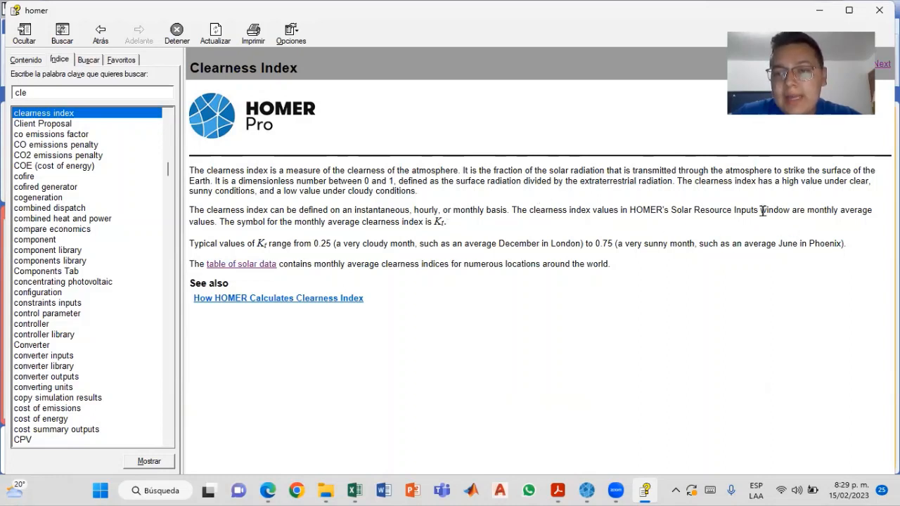
{"action": "left_click_drag", "start_coordinate": [806, 211], "coordinate": [843, 211]}
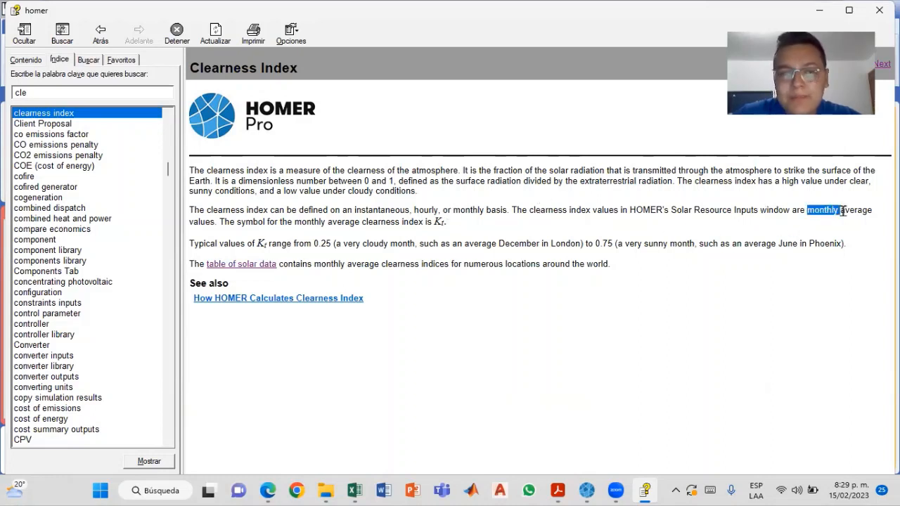
{"action": "left_click", "coordinate": [561, 232]}
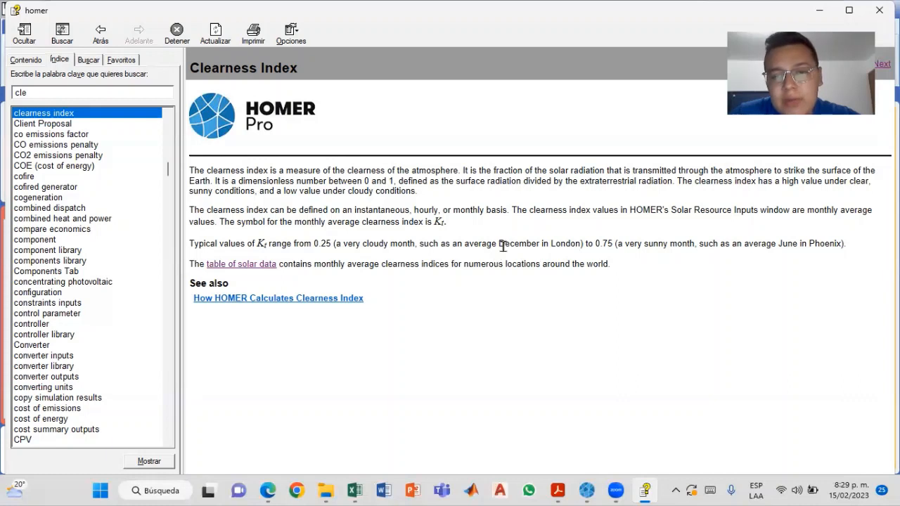
{"action": "left_click_drag", "start_coordinate": [498, 244], "coordinate": [614, 244]}
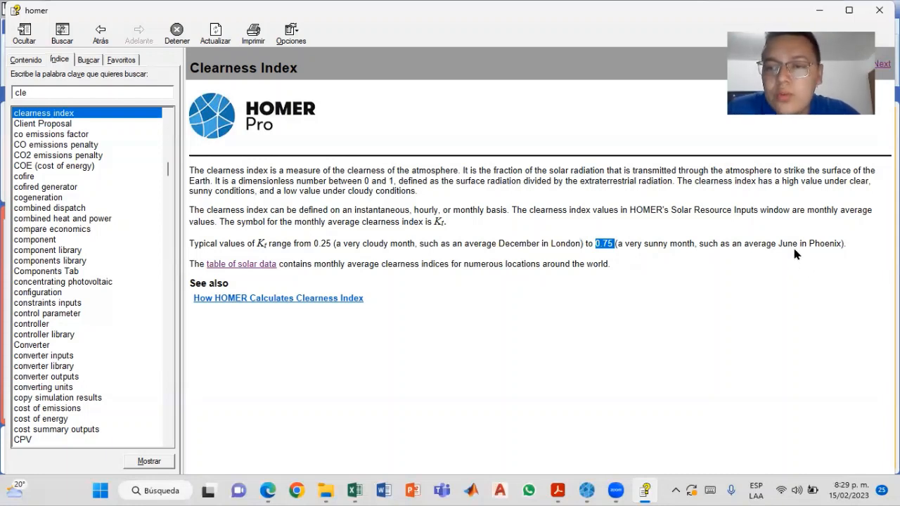
{"action": "left_click_drag", "start_coordinate": [807, 243], "coordinate": [815, 243]}
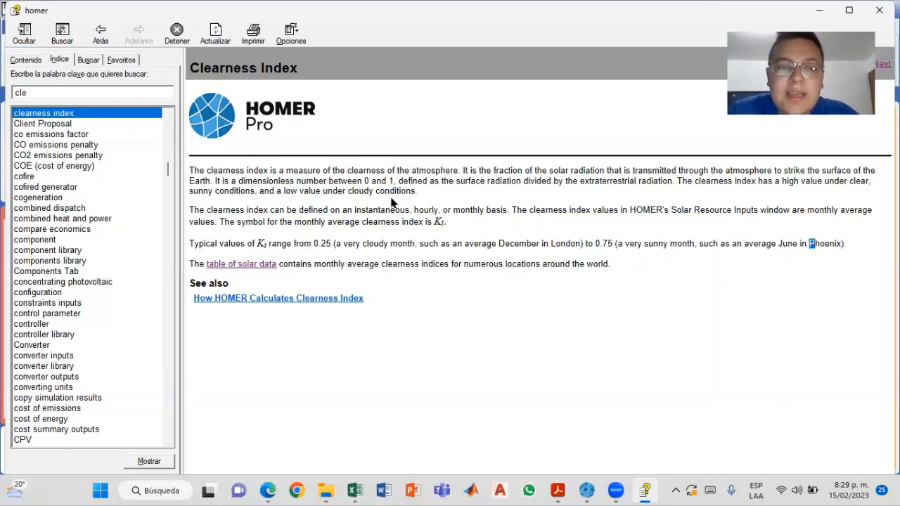
- Examine the clearness indices for Izobamba, Ecuador in the help's published solar data table, and close the help
{"action": "left_click", "coordinate": [251, 266]}
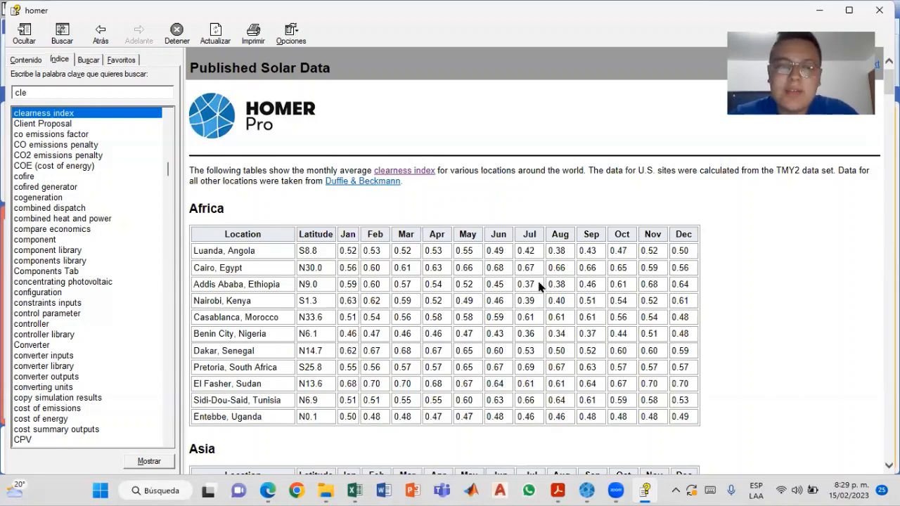
{"action": "scroll", "coordinate": [537, 278], "scroll_direction": "down", "scroll_amount": 10}
{"action": "scroll", "coordinate": [274, 229], "scroll_direction": "up", "scroll_amount": 3}
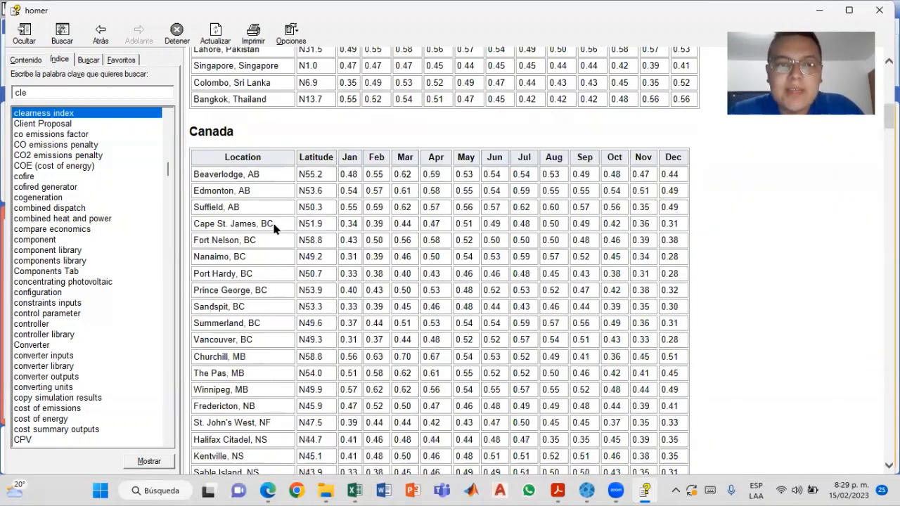
{"action": "scroll", "coordinate": [273, 228], "scroll_direction": "down", "scroll_amount": 12}
{"action": "scroll", "coordinate": [274, 227], "scroll_direction": "down", "scroll_amount": 4}
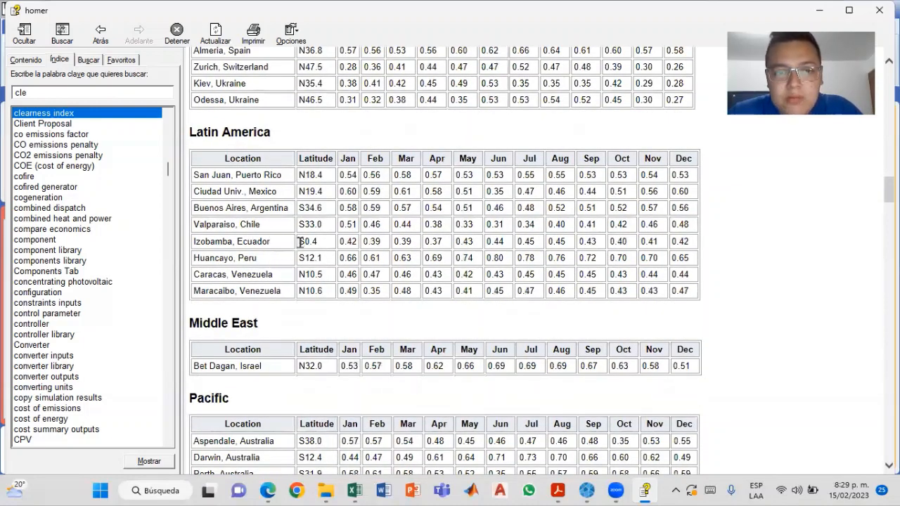
{"action": "left_click_drag", "start_coordinate": [301, 241], "coordinate": [689, 243]}
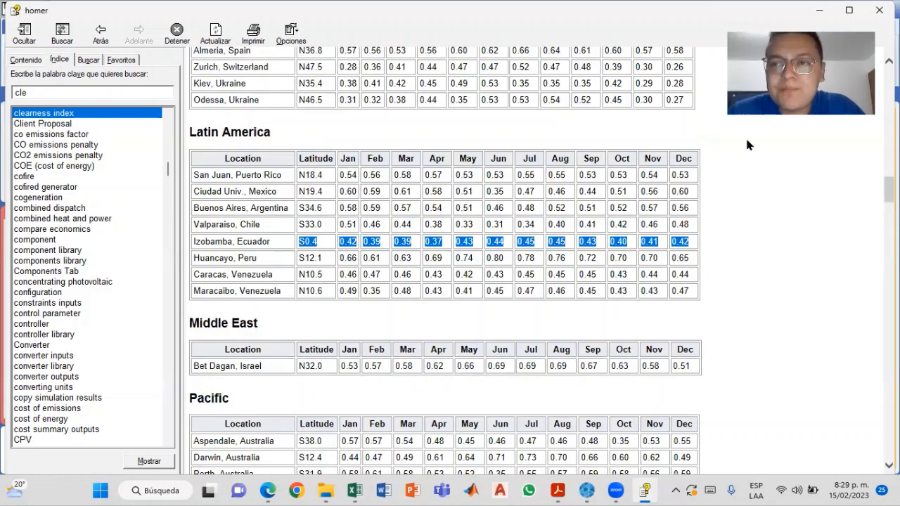
{"action": "left_click", "coordinate": [879, 10]}
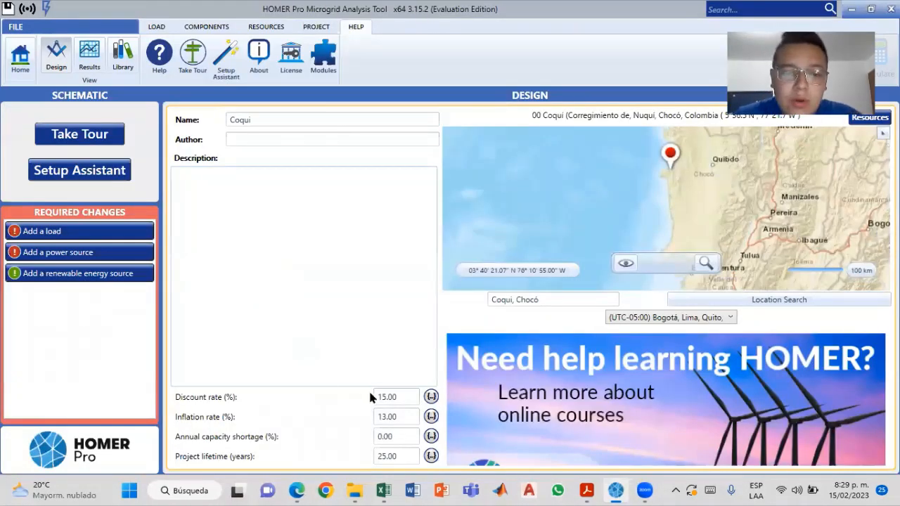
- Add Electric Load #1 as a synthetic load from the Community profile with no peak month
{"action": "left_click", "coordinate": [157, 26]}
{"action": "left_click", "coordinate": [161, 66]}
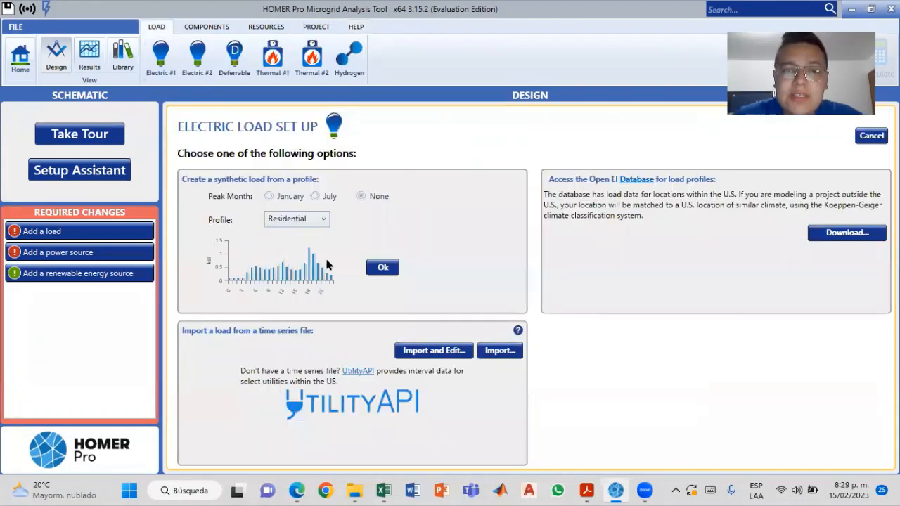
{"action": "left_click", "coordinate": [314, 222]}
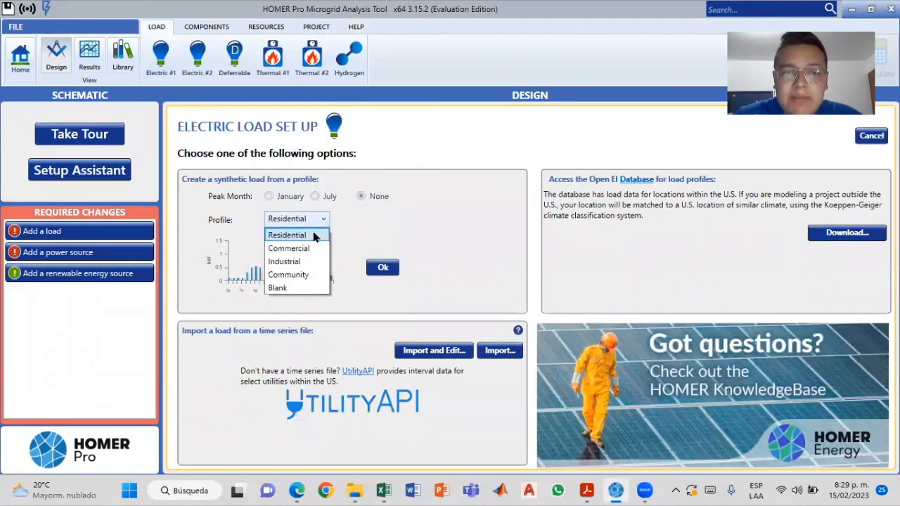
{"action": "left_click", "coordinate": [313, 276]}
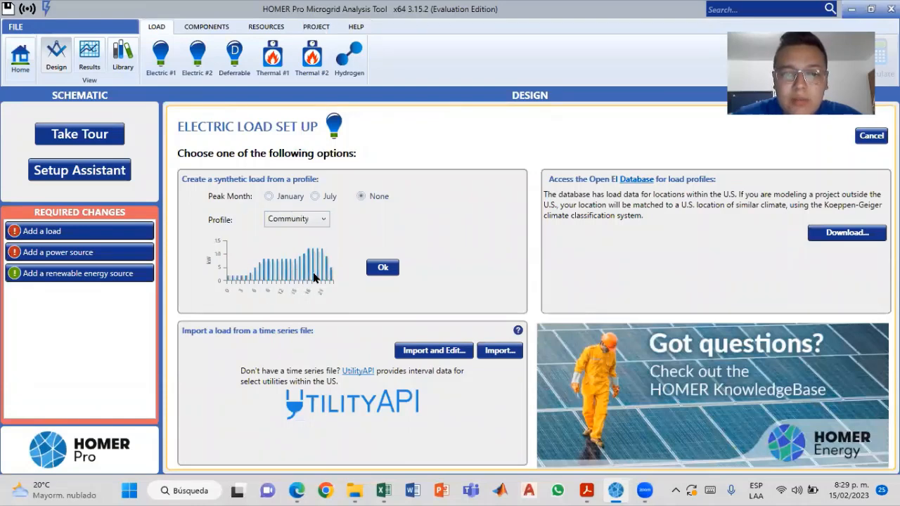
{"action": "left_click", "coordinate": [381, 268]}
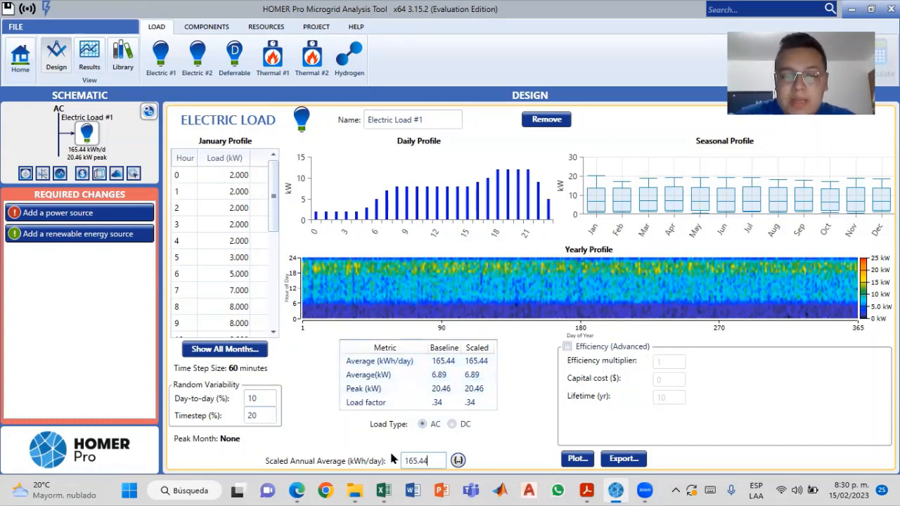
- Look up the community's daily consumption in the Tablas Video Excel sheet and set Electric Load #1's scaled annual average to 44.167 kWh/day
{"action": "left_click", "coordinate": [389, 490]}
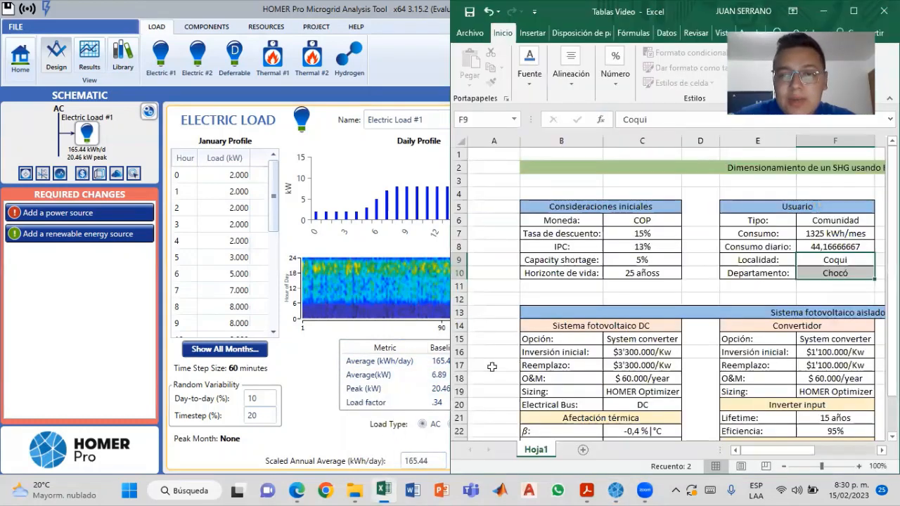
{"action": "left_click", "coordinate": [826, 248]}
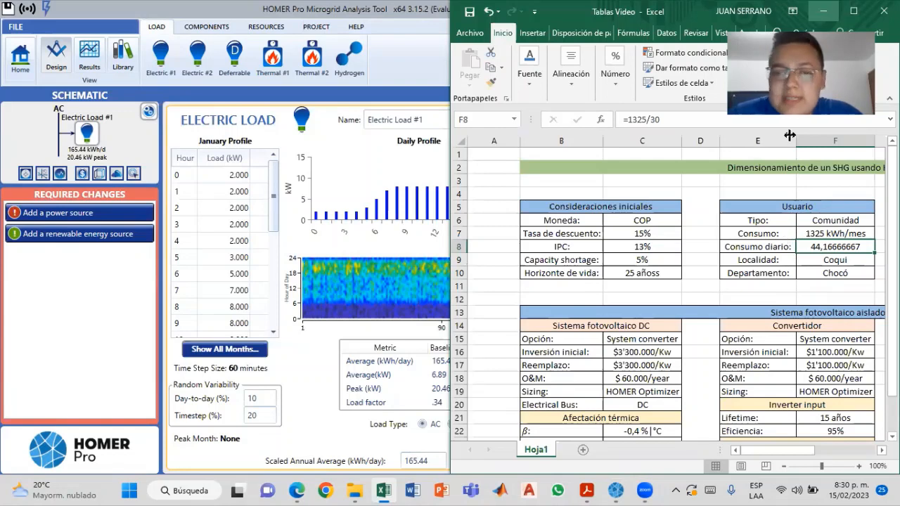
{"action": "left_click", "coordinate": [395, 461]}
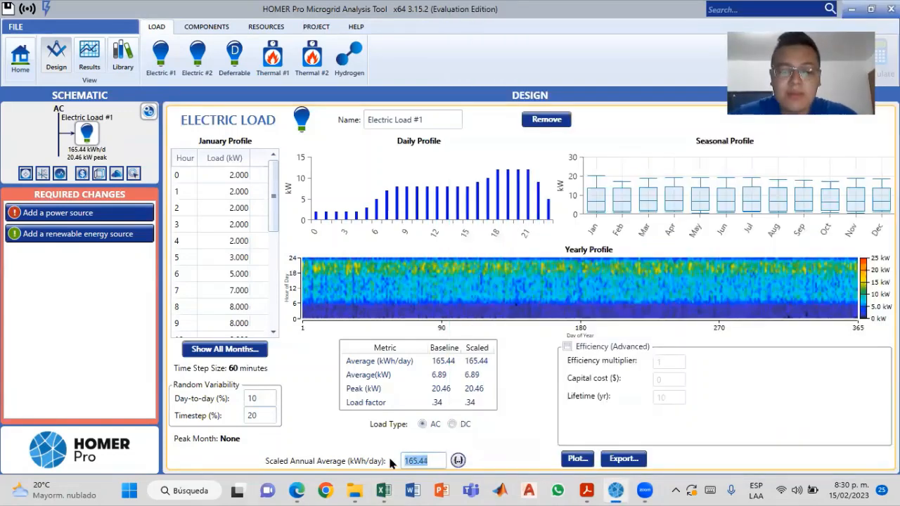
{"action": "type", "text": "44.167"}
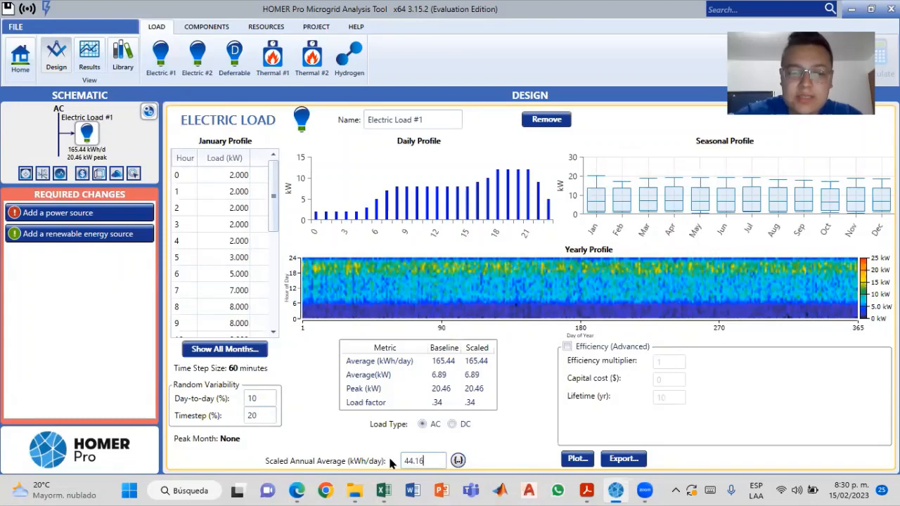
{"action": "left_click", "coordinate": [459, 461]}
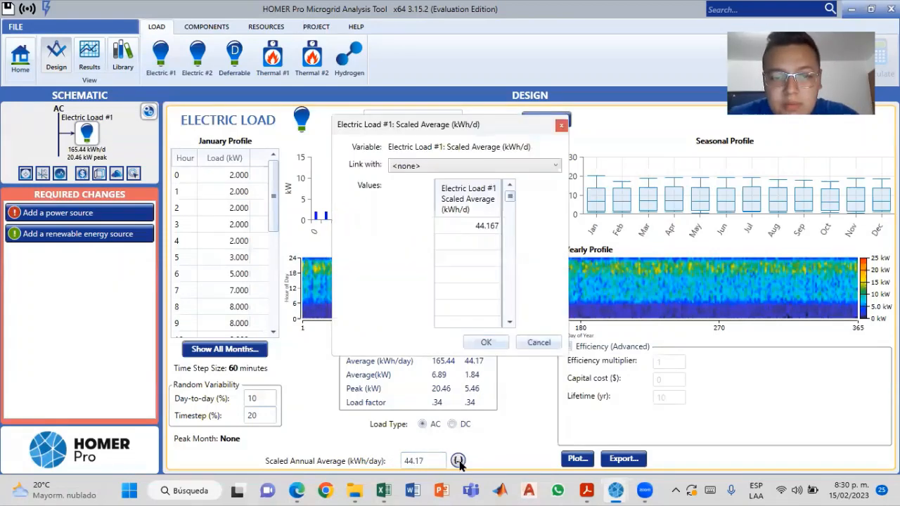
{"action": "left_click", "coordinate": [486, 343]}
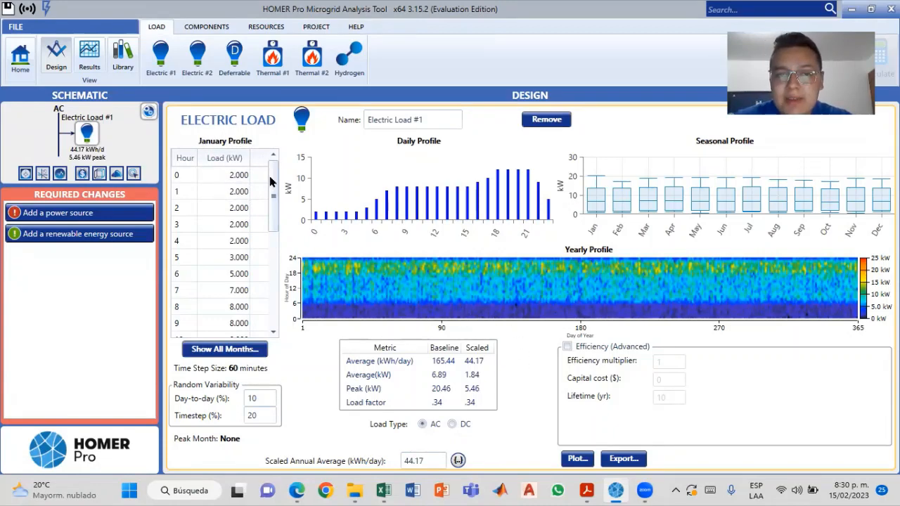
- Review the 24 hourly load values of the January profile
{"action": "mouse_move", "coordinate": [271, 181]}
{"action": "left_mouse_down"}
{"action": "mouse_move", "coordinate": [276, 320]}
{"action": "mouse_move", "coordinate": [273, 168]}
{"action": "left_mouse_up"}
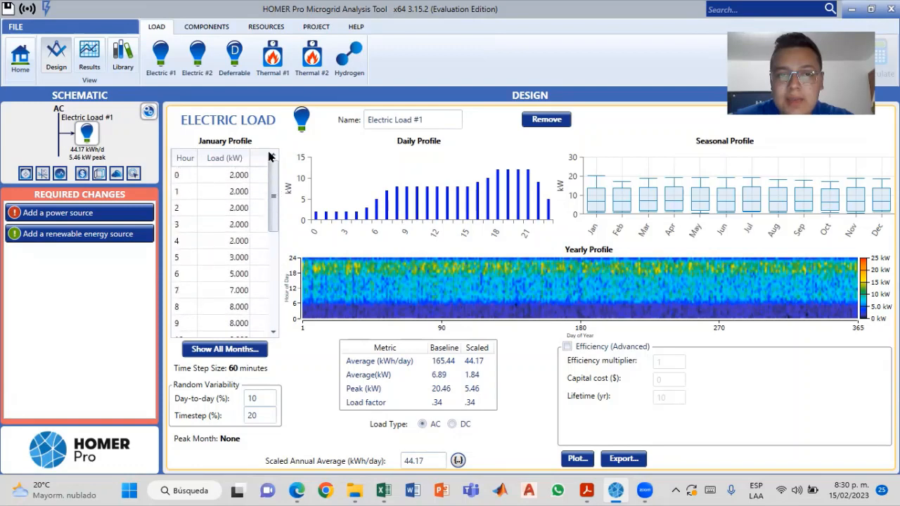
{"action": "scroll", "coordinate": [241, 253], "scroll_direction": "down", "scroll_amount": 1}
{"action": "scroll", "coordinate": [241, 253], "scroll_direction": "down", "scroll_amount": 4}
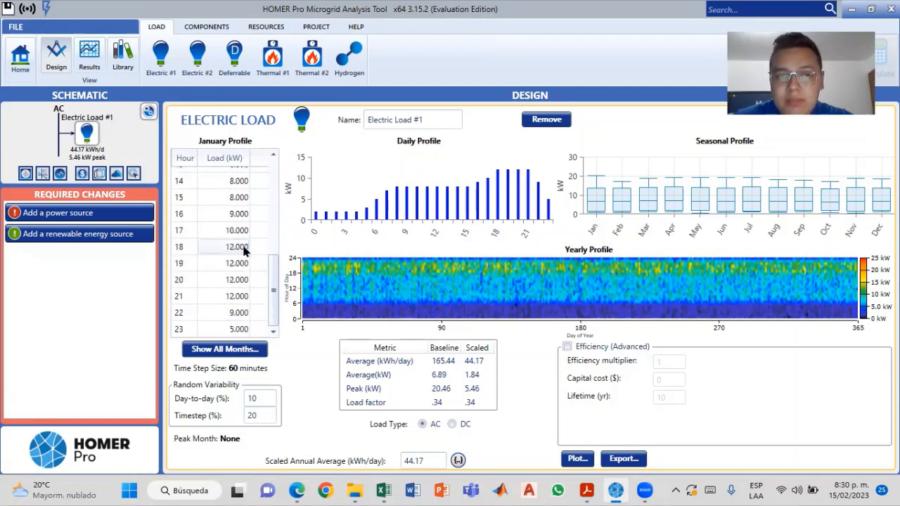
{"action": "scroll", "coordinate": [274, 287], "scroll_direction": "up", "scroll_amount": 5}
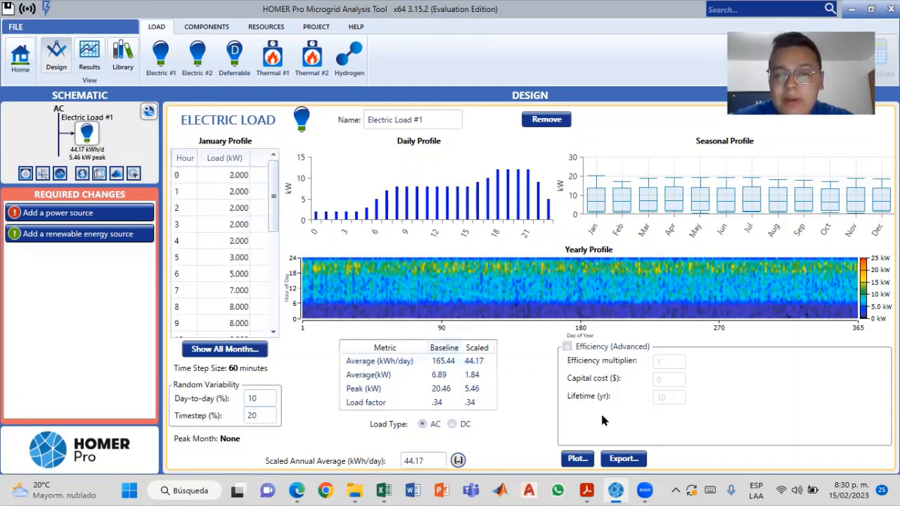
- Open the load's time series plot full screen and compare the monthly box plots for scaled and baseline data
{"action": "left_click", "coordinate": [577, 458]}
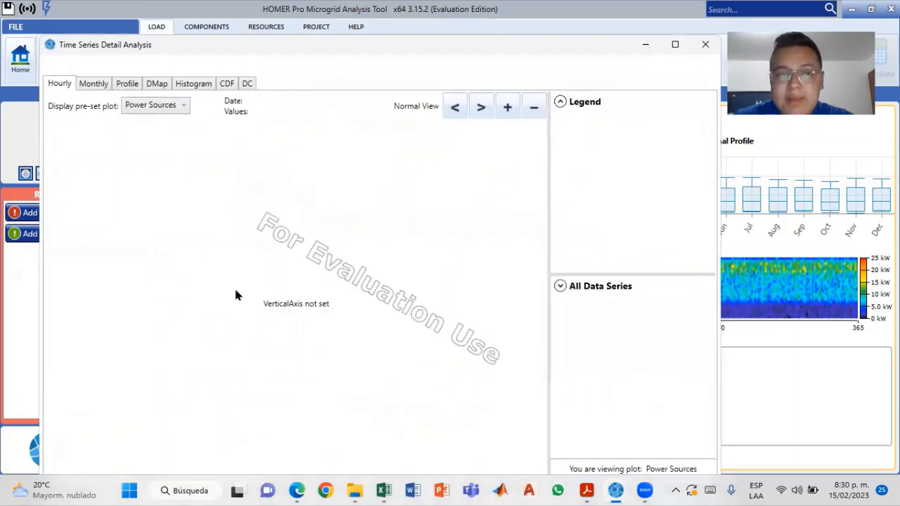
{"action": "left_click", "coordinate": [92, 87]}
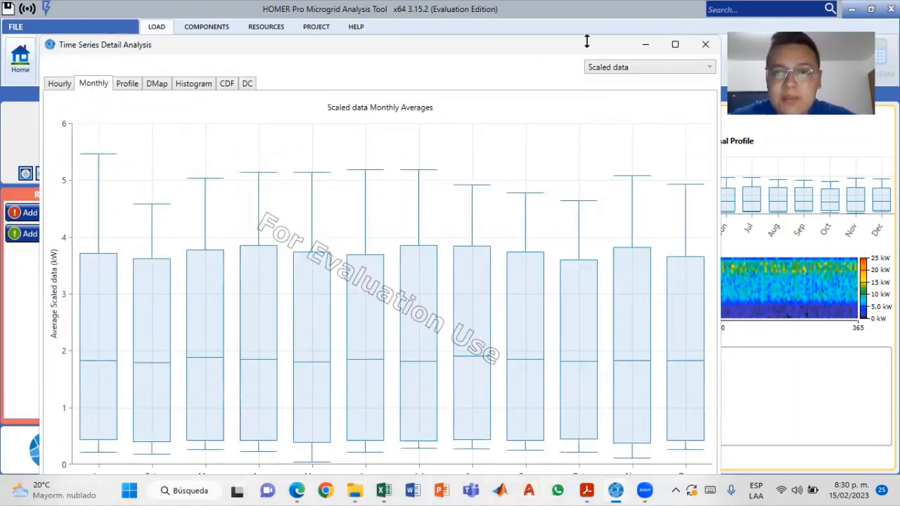
{"action": "left_click_drag", "start_coordinate": [561, 40], "coordinate": [562, 40]}
{"action": "left_click", "coordinate": [373, 35]}
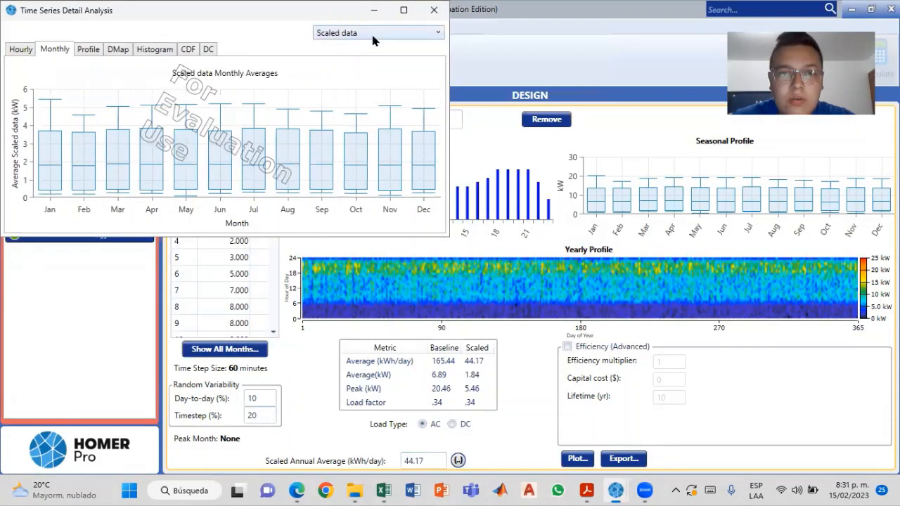
{"action": "left_click", "coordinate": [403, 11]}
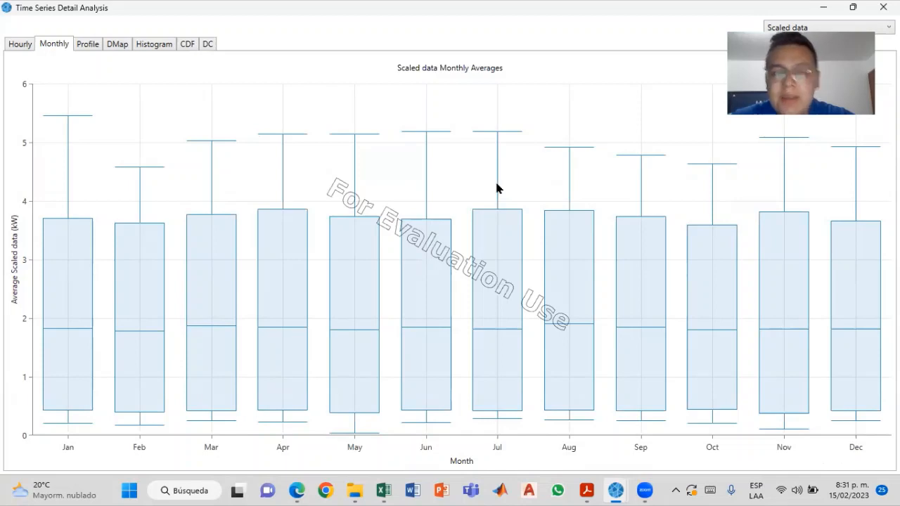
{"action": "mouse_move", "coordinate": [69, 231]}
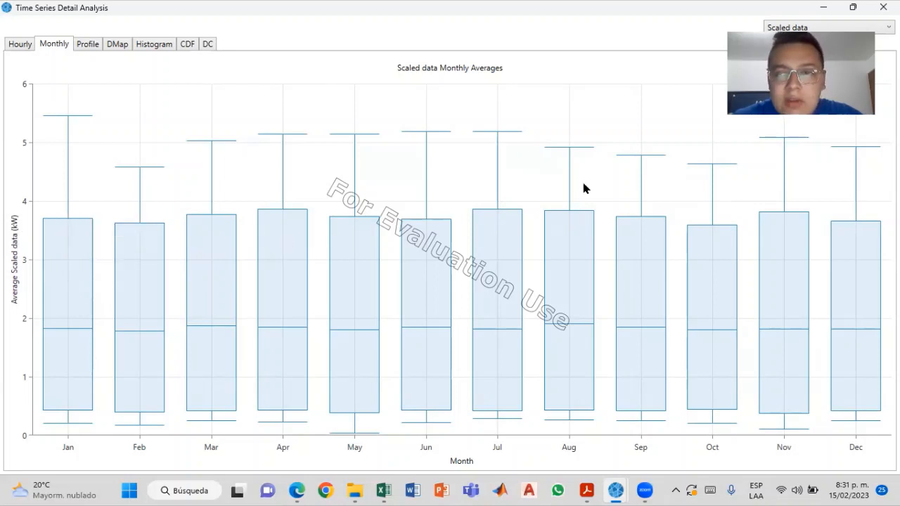
{"action": "left_click", "coordinate": [773, 27]}
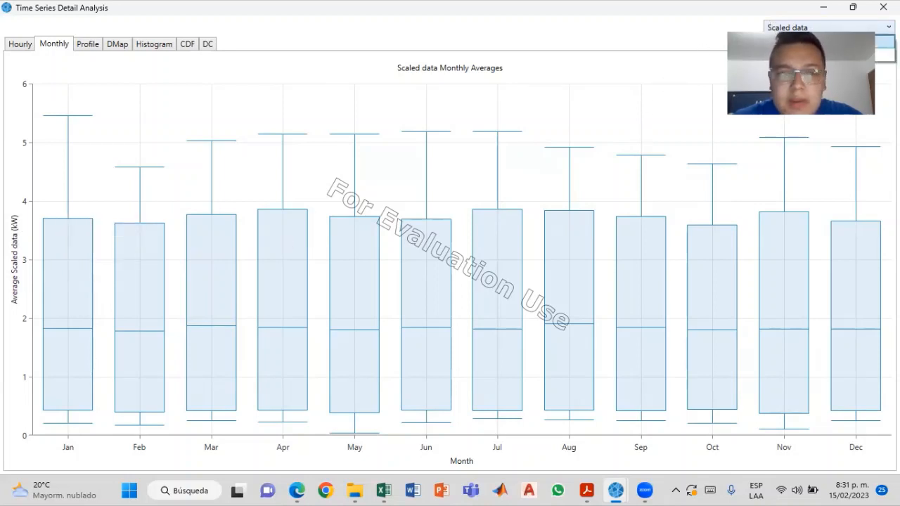
{"action": "mouse_move", "coordinate": [57, 248]}
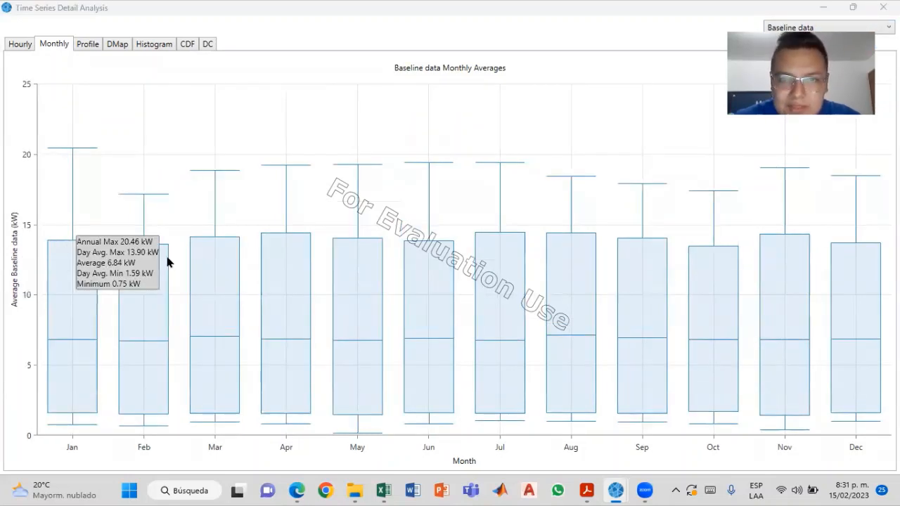
- View the scaled load's daily profiles by month, DMap and histogram
{"action": "left_click", "coordinate": [87, 43]}
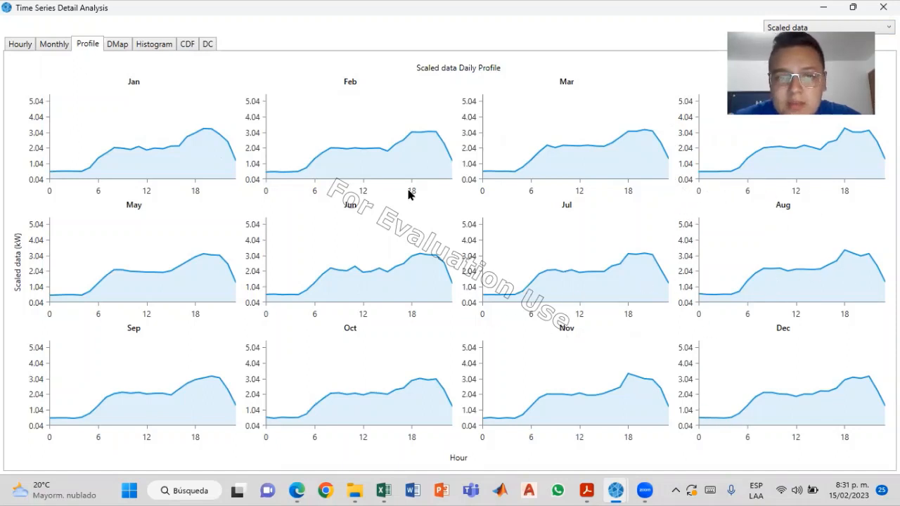
{"action": "left_click", "coordinate": [117, 45]}
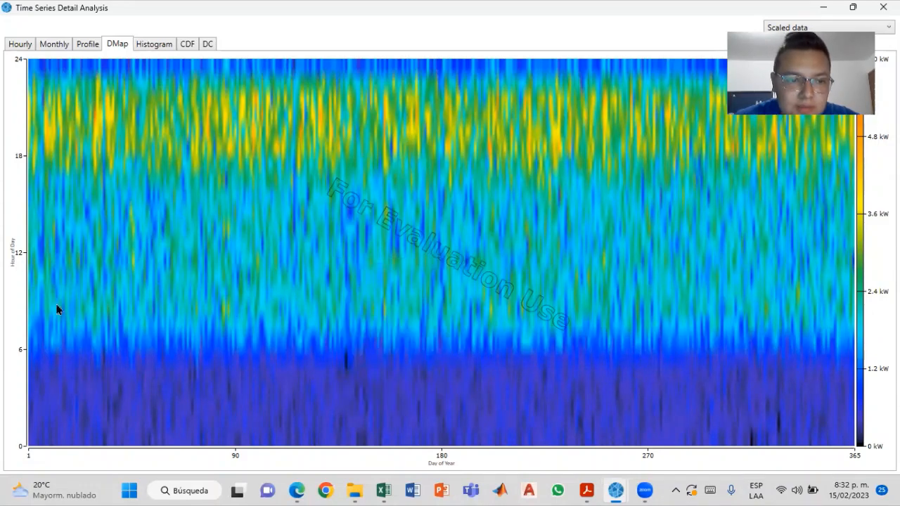
{"action": "left_click", "coordinate": [155, 46]}
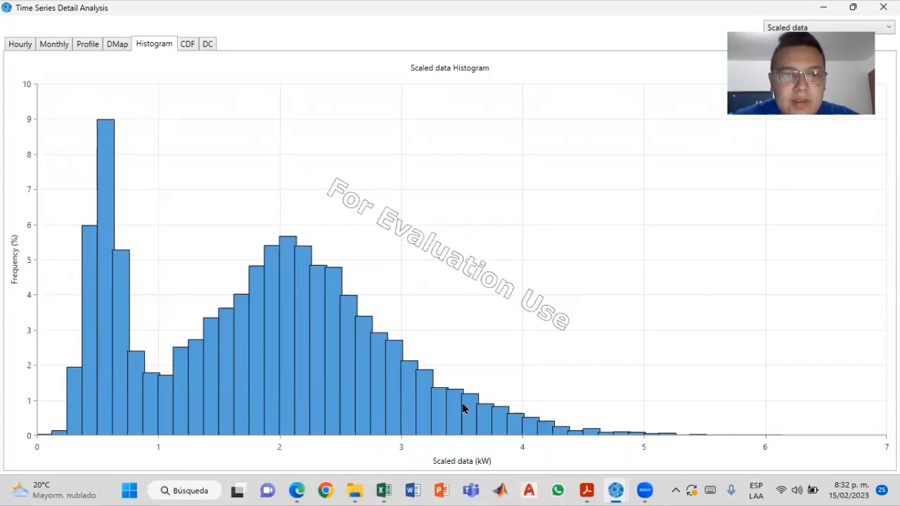
- Compare the load's annual DMap for scaled data against baseline data
{"action": "left_click", "coordinate": [117, 48]}
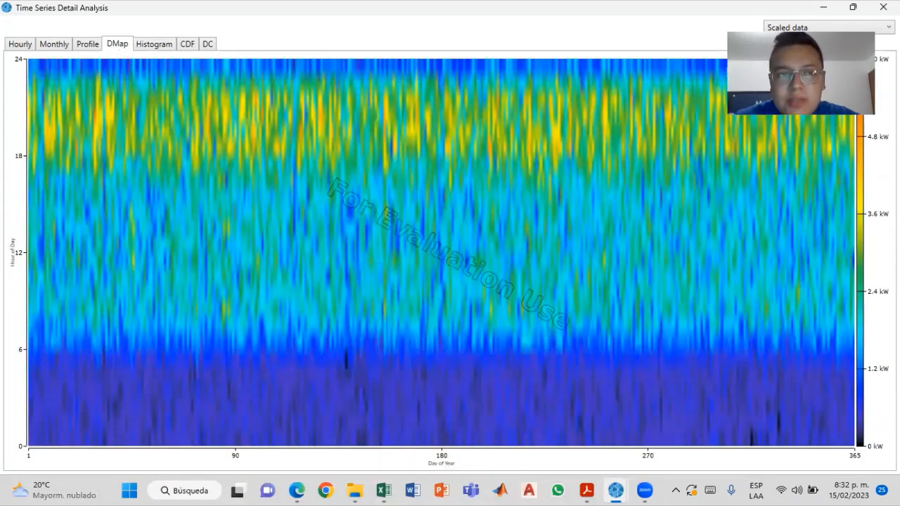
{"action": "left_click", "coordinate": [841, 30]}
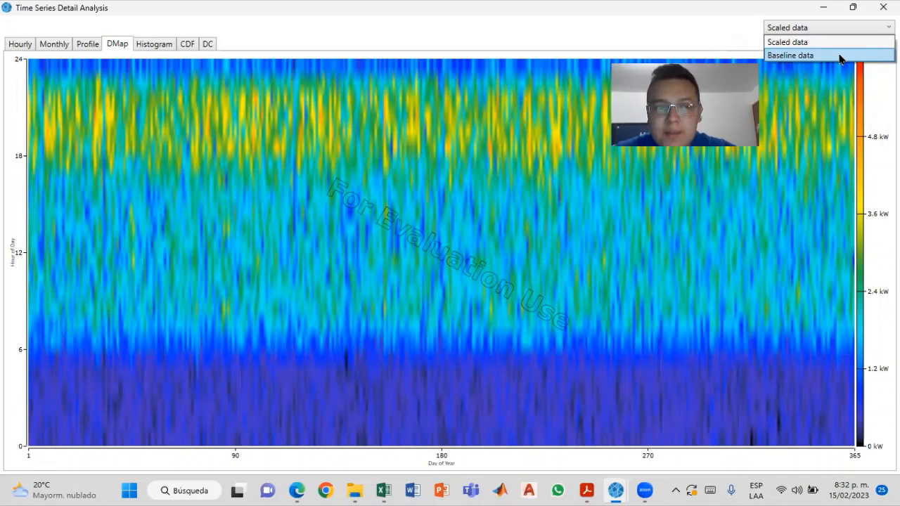
{"action": "left_click", "coordinate": [872, 105]}
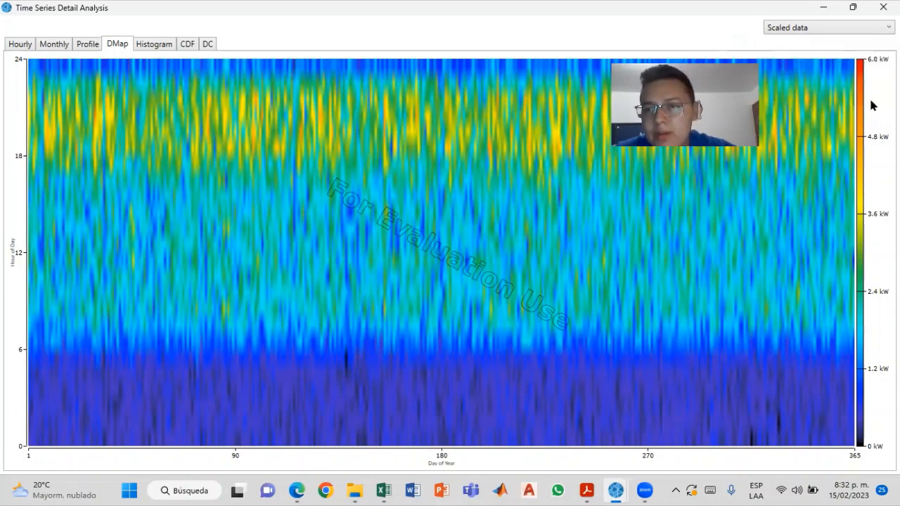
{"action": "left_click", "coordinate": [863, 35]}
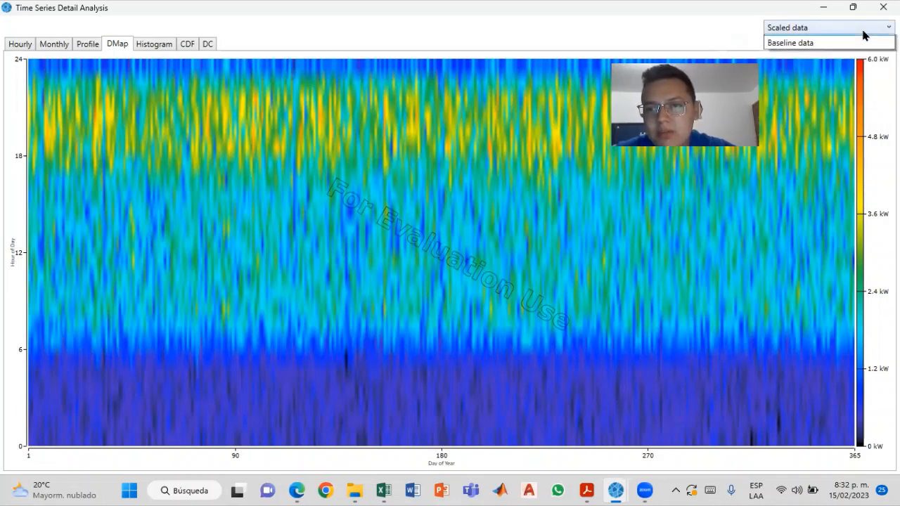
{"action": "left_click", "coordinate": [842, 56]}
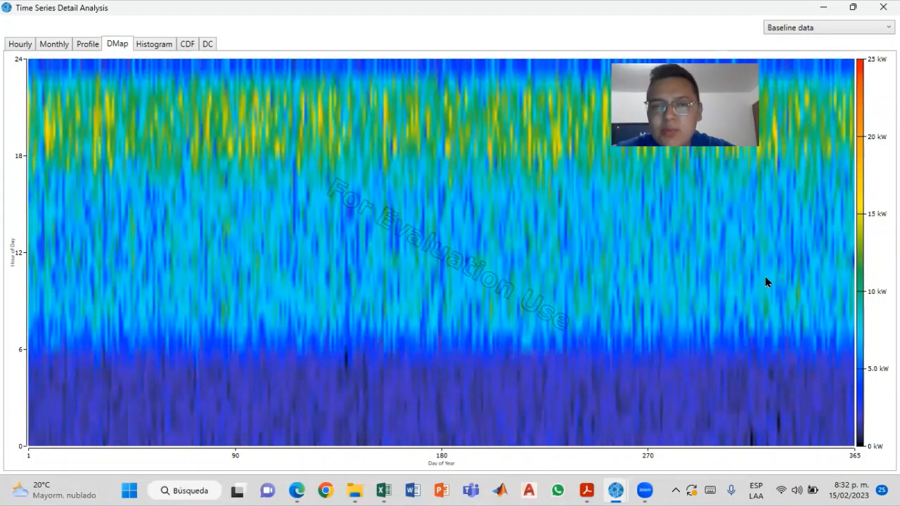
{"action": "mouse_move", "coordinate": [292, 247]}
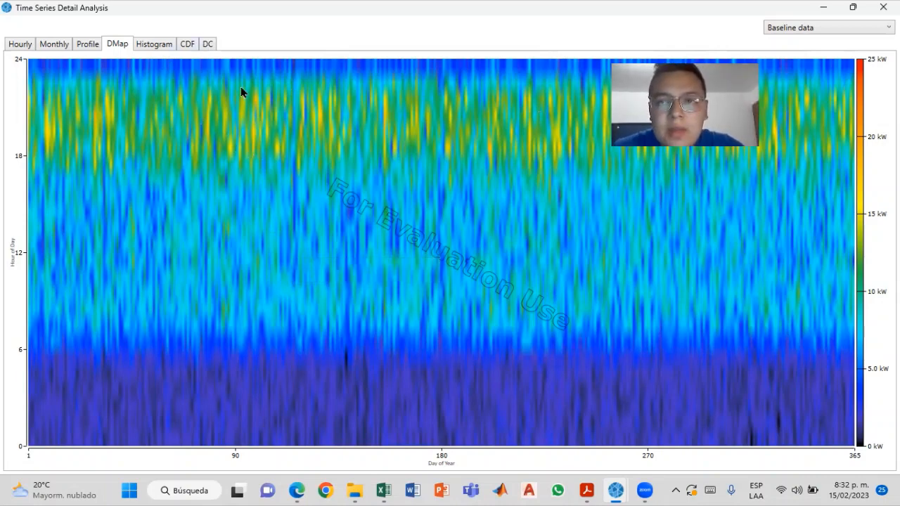
- Examine the load's CDF and duration curve for baseline and scaled data, and close the time series analysis
{"action": "left_click", "coordinate": [186, 43]}
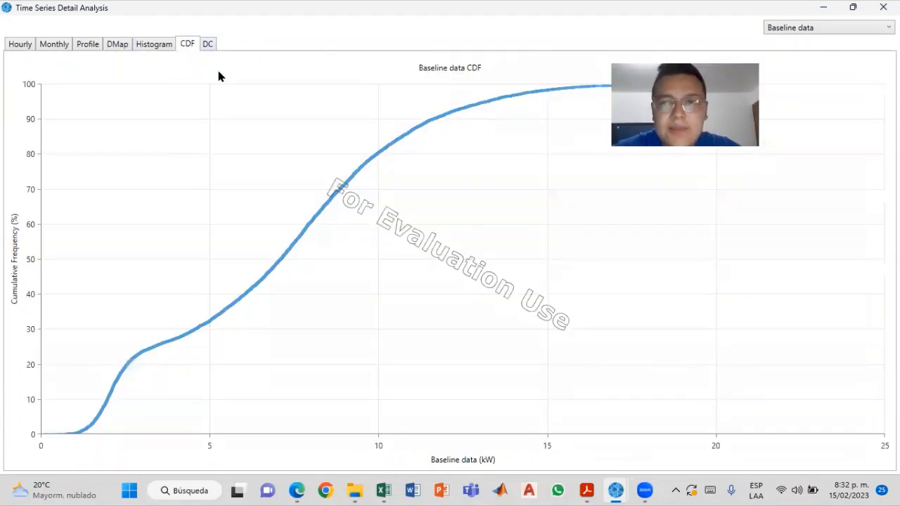
{"action": "left_click", "coordinate": [825, 33]}
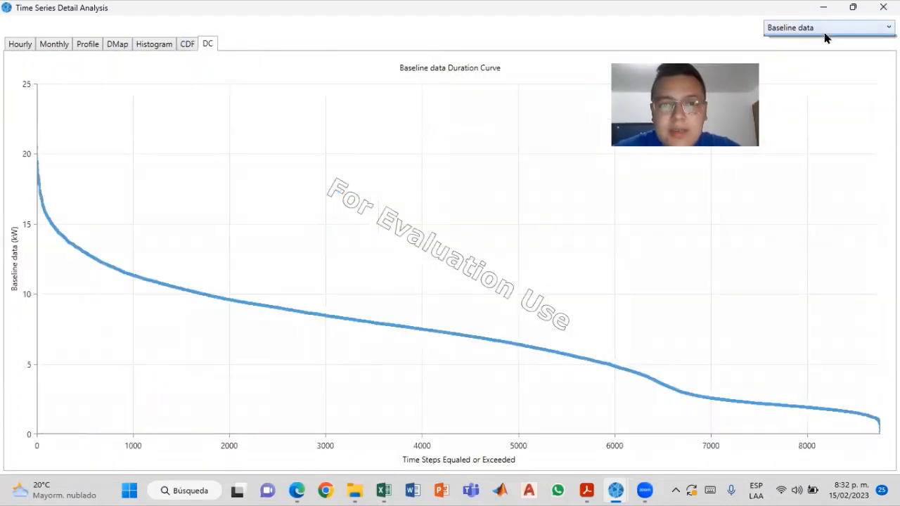
{"action": "left_click", "coordinate": [845, 33]}
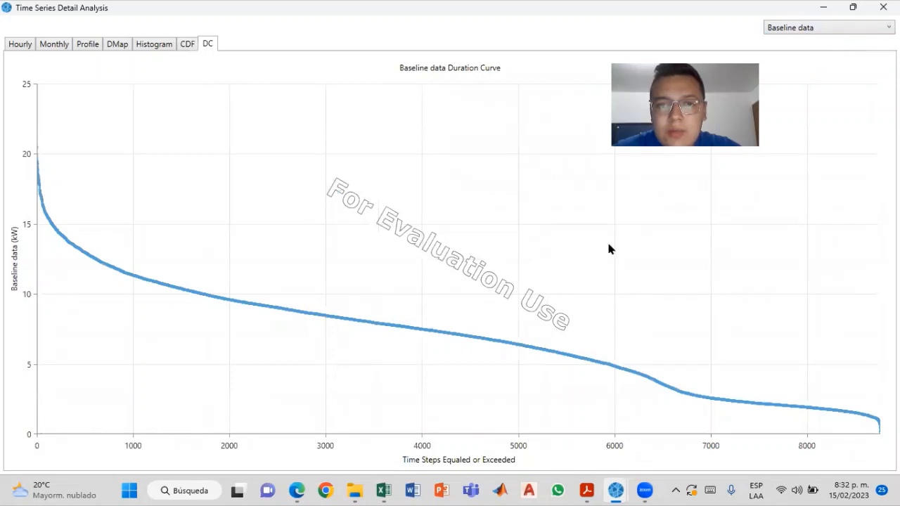
{"action": "left_click", "coordinate": [830, 28]}
{"action": "left_click", "coordinate": [833, 40]}
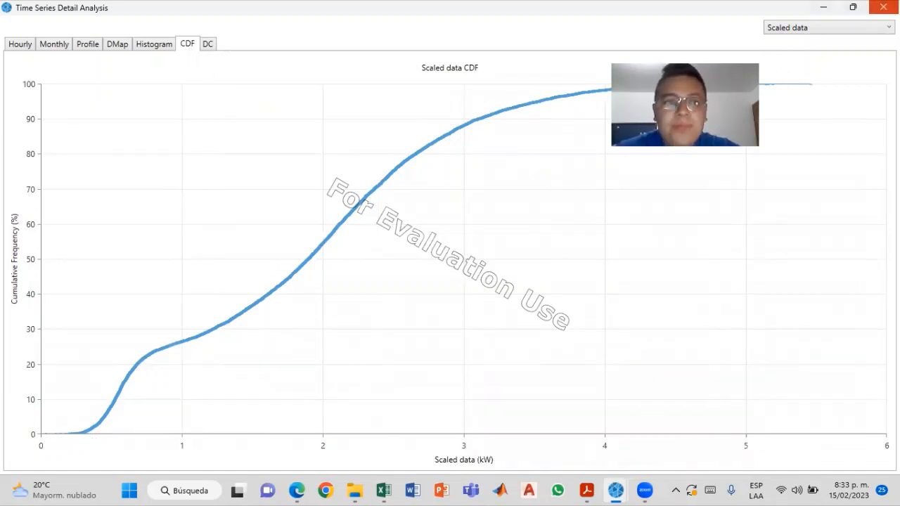
{"action": "left_click", "coordinate": [883, 7]}
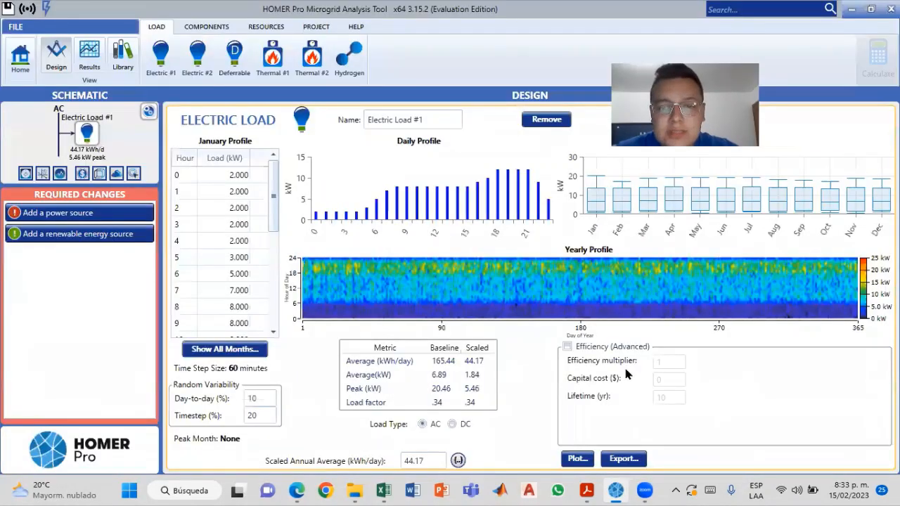
- Switch to the HOMER Pro workshop PDF in Acrobat Reader and read the initial configuration tasks 1.4 to 1.7
{"action": "mouse_move", "coordinate": [586, 489]}
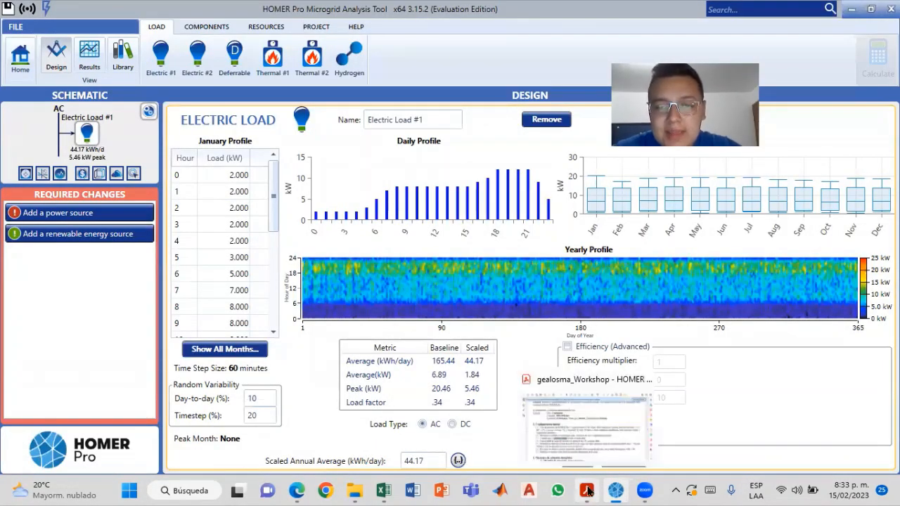
{"action": "left_click", "coordinate": [587, 441]}
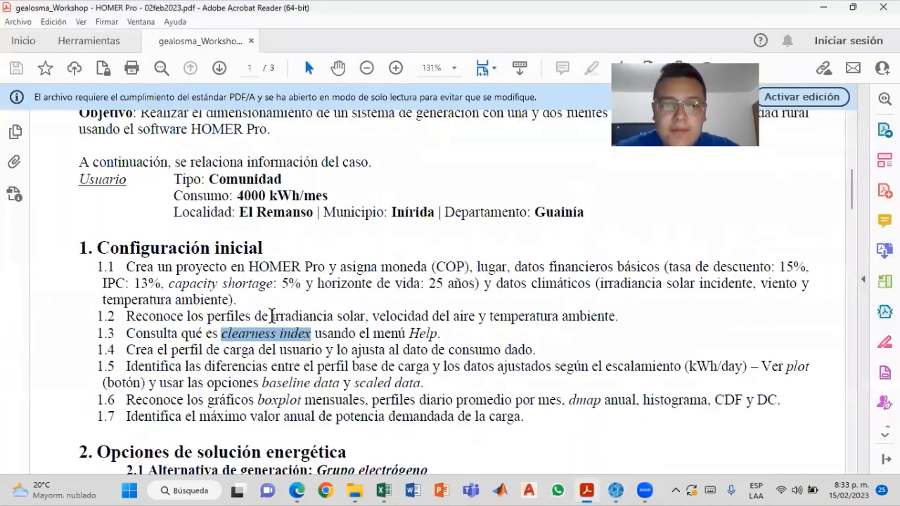
{"action": "scroll", "coordinate": [296, 322], "scroll_direction": "down", "scroll_amount": 5}
{"action": "scroll", "coordinate": [296, 322], "scroll_direction": "up", "scroll_amount": 3}
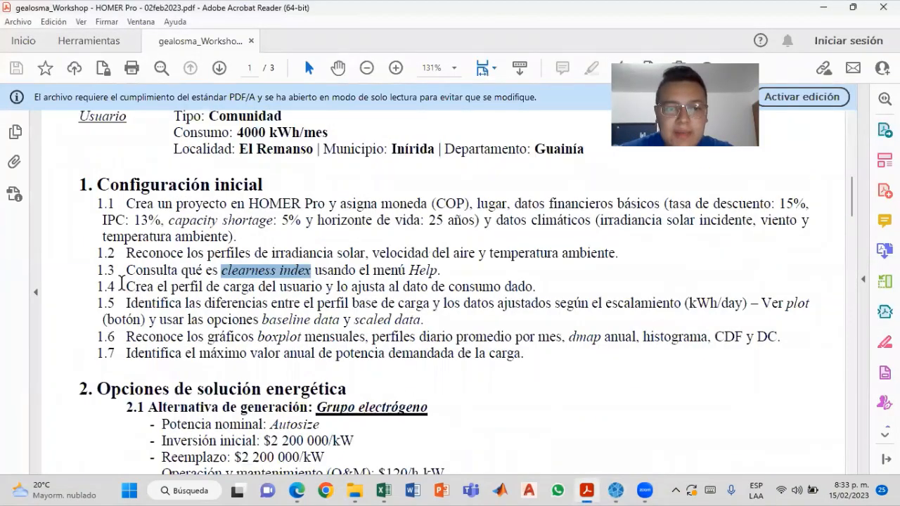
{"action": "left_click_drag", "start_coordinate": [125, 286], "coordinate": [540, 281]}
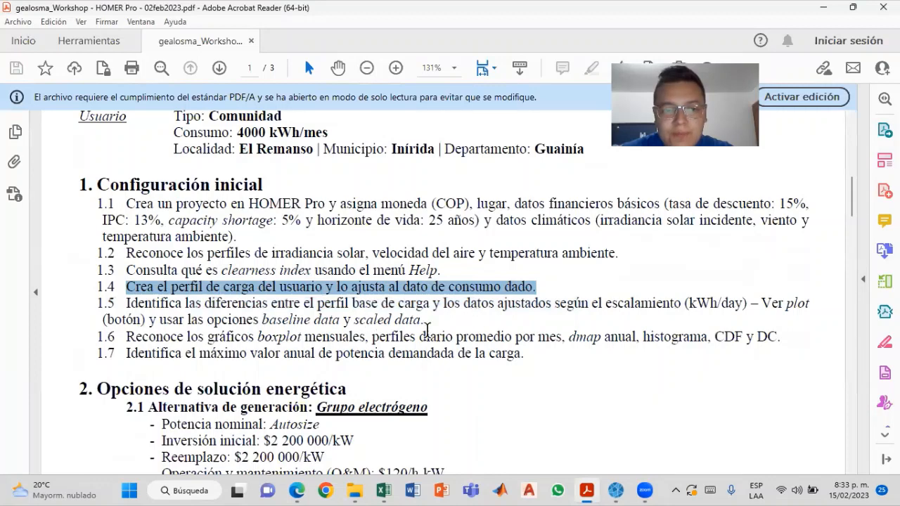
{"action": "left_click", "coordinate": [492, 310]}
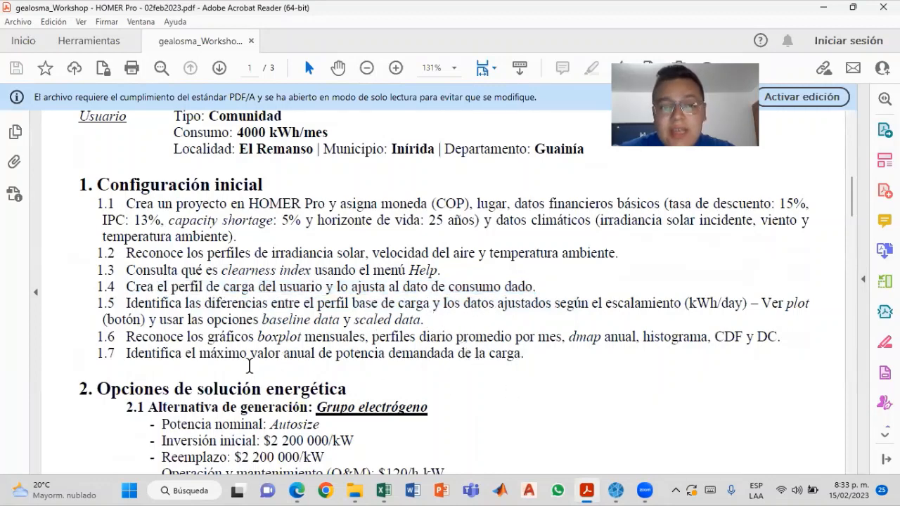
- Read task 1.7 on the load's maximum annual power demand, switch back to HOMER Pro and open its home page
{"action": "left_click_drag", "start_coordinate": [200, 353], "coordinate": [315, 353]}
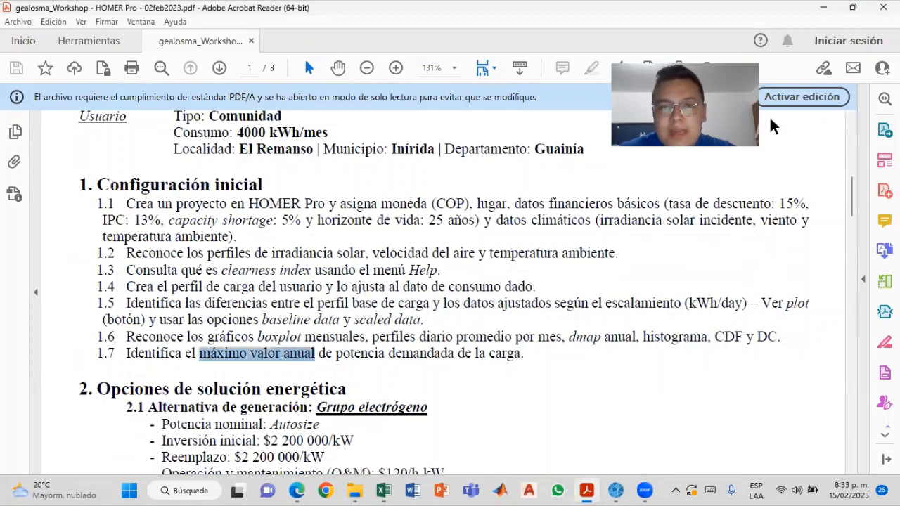
{"action": "key", "text": "alt+Tab"}
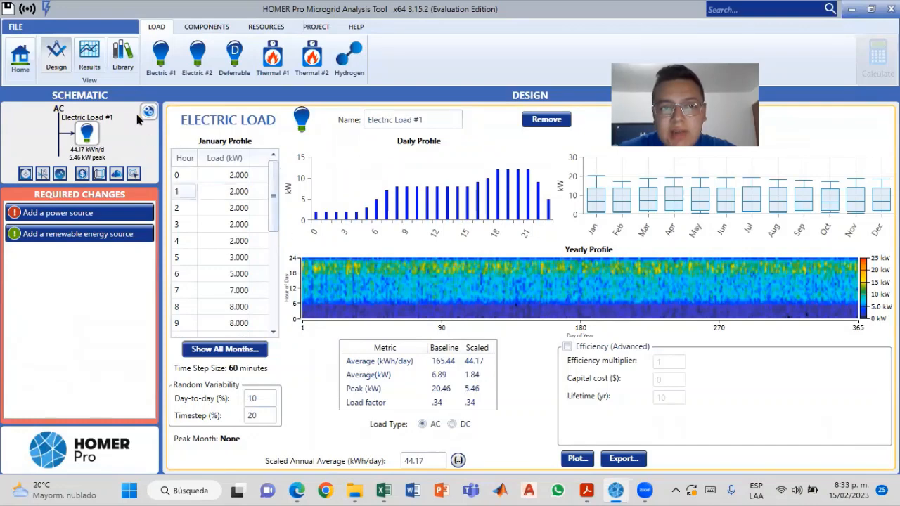
{"action": "left_click", "coordinate": [21, 56]}
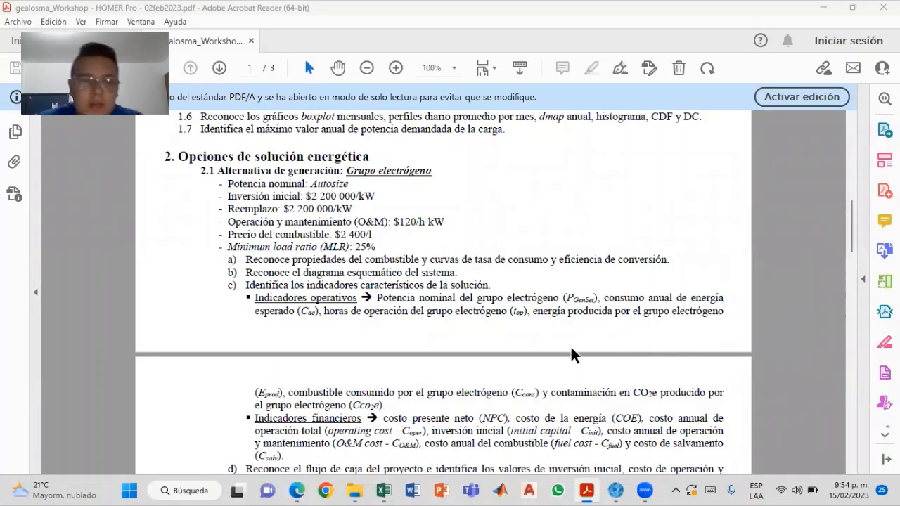
- Read the generator set data and tasks a to e of section 2.1 in the workshop PDF in Acrobat Reader
{"action": "scroll", "coordinate": [567, 357], "scroll_direction": "down", "scroll_amount": 1}
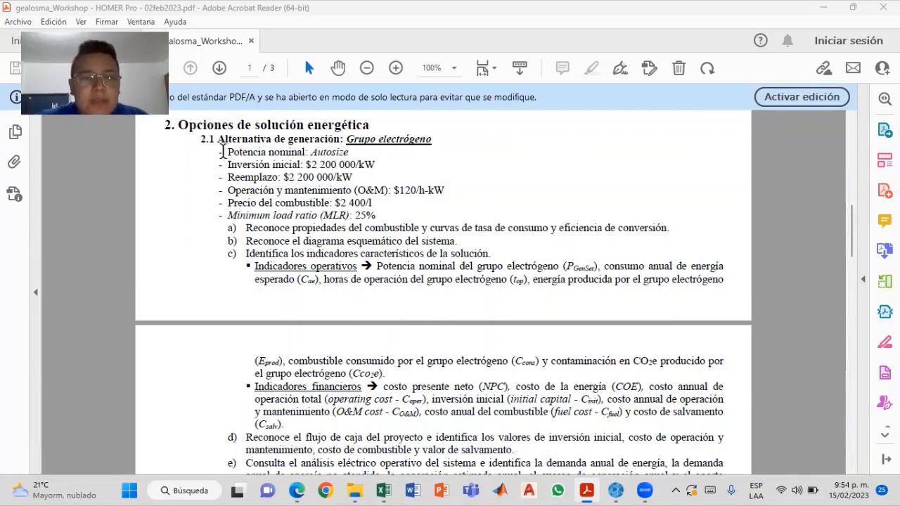
{"action": "left_click_drag", "start_coordinate": [223, 150], "coordinate": [338, 148]}
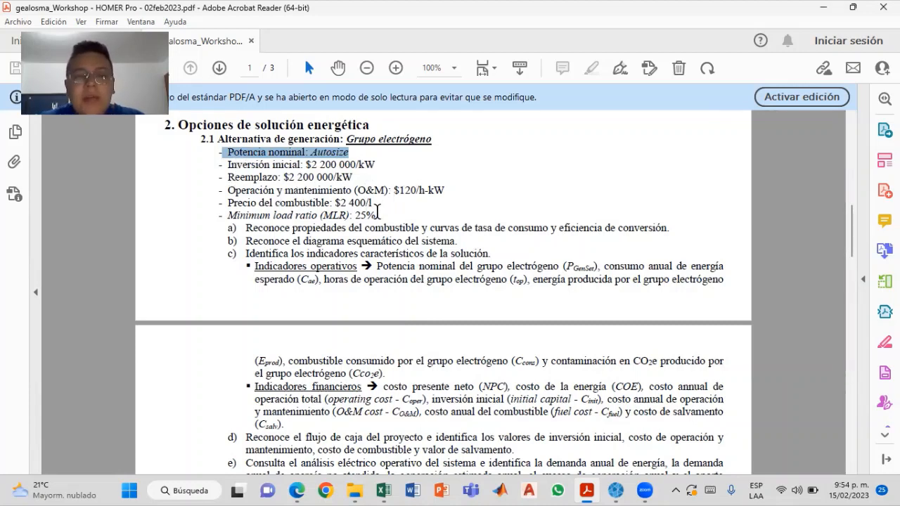
{"action": "scroll", "coordinate": [383, 211], "scroll_direction": "down", "scroll_amount": 1}
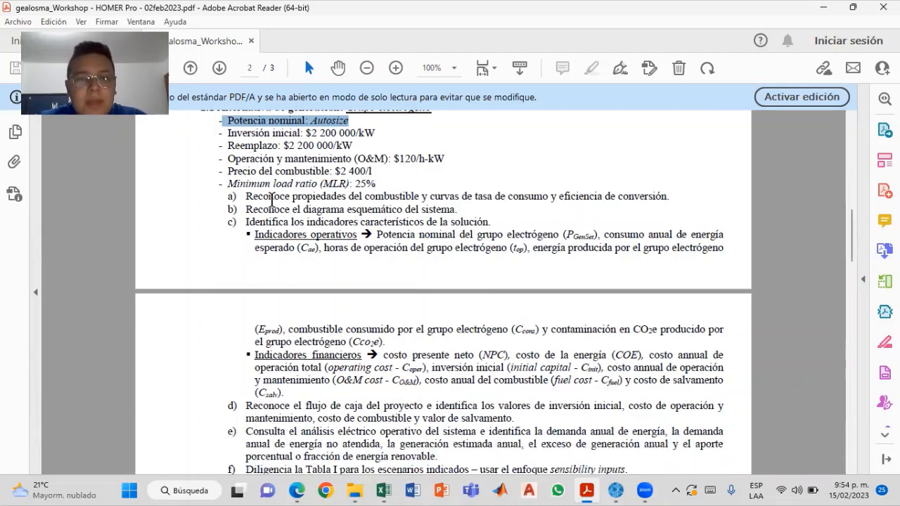
{"action": "left_click_drag", "start_coordinate": [246, 197], "coordinate": [290, 199]}
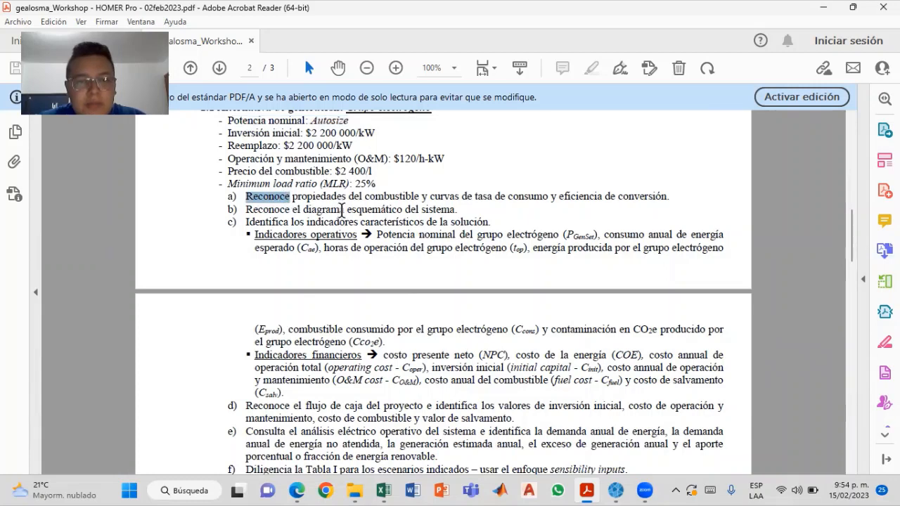
{"action": "left_click_drag", "start_coordinate": [246, 222], "coordinate": [321, 247]}
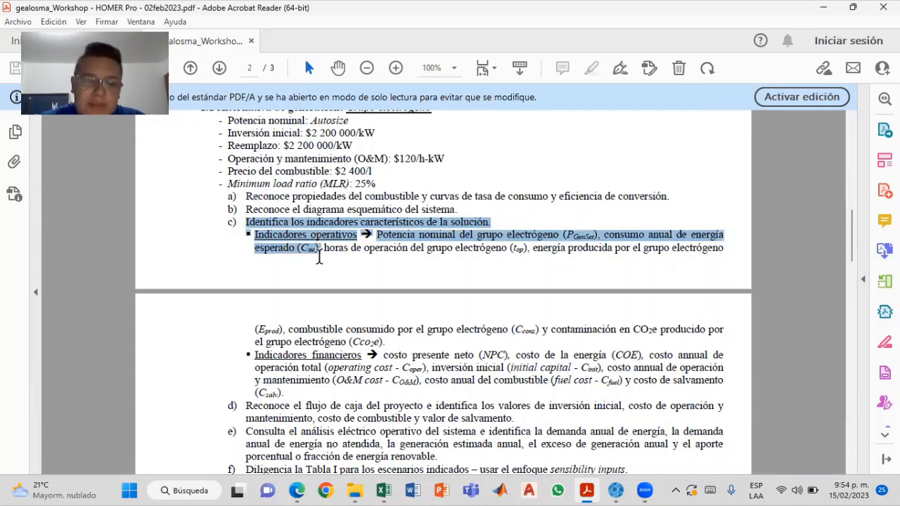
{"action": "scroll", "coordinate": [320, 257], "scroll_direction": "down", "scroll_amount": 1}
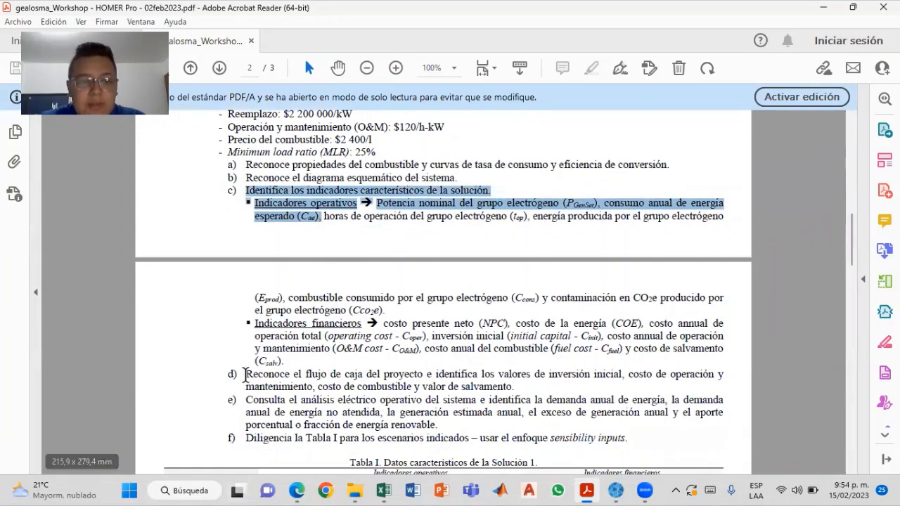
{"action": "left_click_drag", "start_coordinate": [246, 375], "coordinate": [279, 378]}
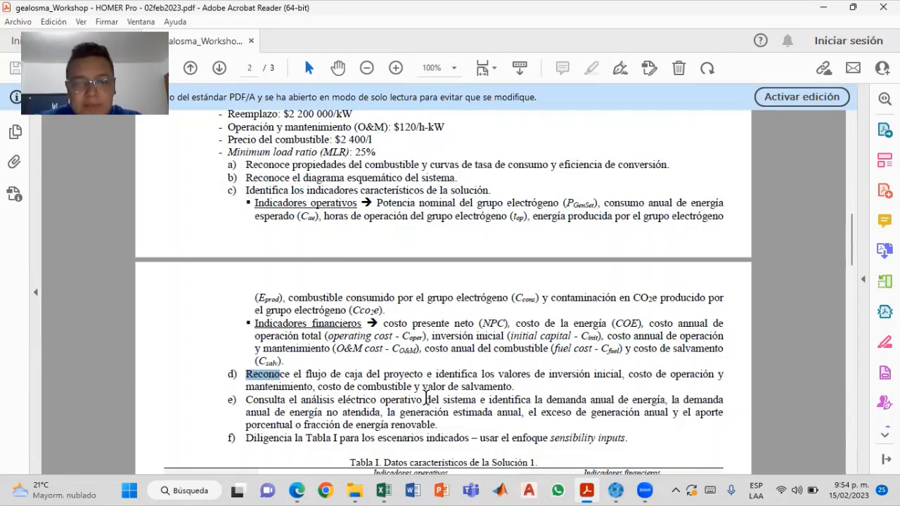
{"action": "scroll", "coordinate": [425, 399], "scroll_direction": "down", "scroll_amount": 1}
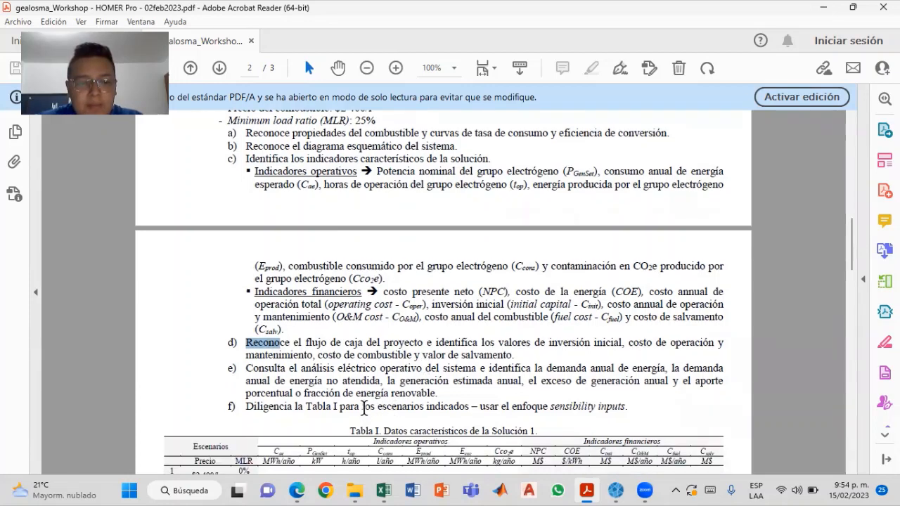
- Examine task f with the fuel price and MLR scenarios of Table I, plus task g with Table II, and return to section 2.1
{"action": "scroll", "coordinate": [365, 408], "scroll_direction": "down", "scroll_amount": 2}
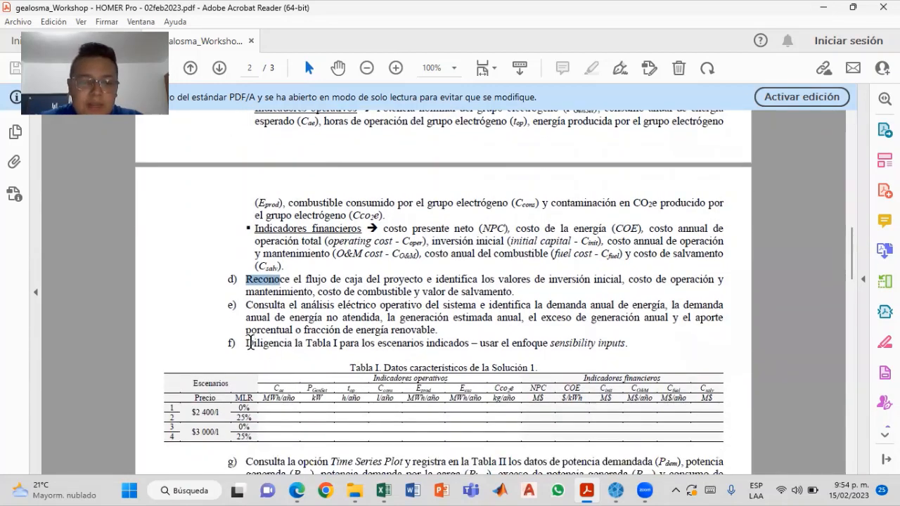
{"action": "left_click", "coordinate": [250, 342]}
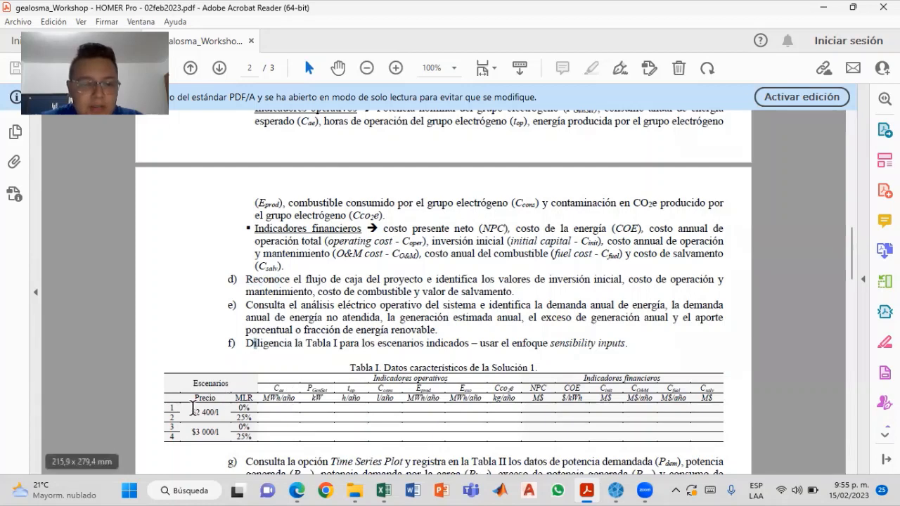
{"action": "left_click_drag", "start_coordinate": [192, 407], "coordinate": [254, 430]}
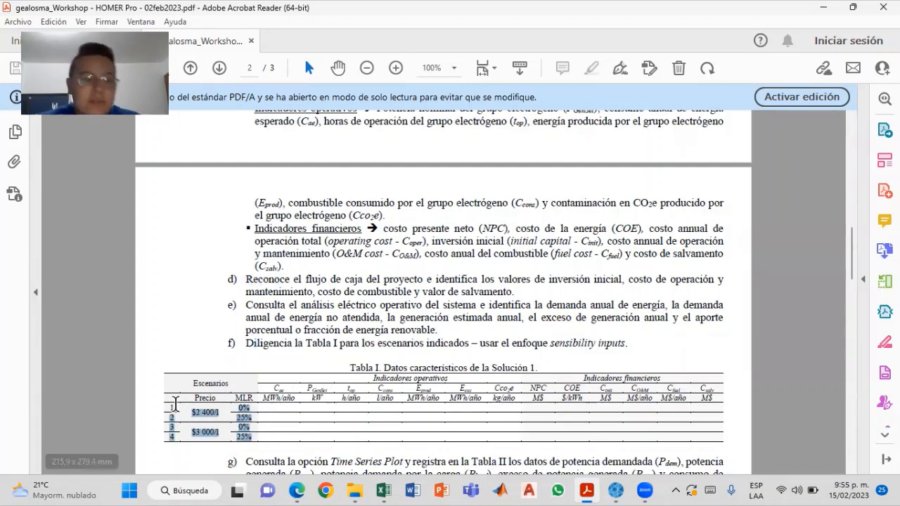
{"action": "left_click_drag", "start_coordinate": [171, 406], "coordinate": [261, 419]}
{"action": "left_click", "coordinate": [261, 419]}
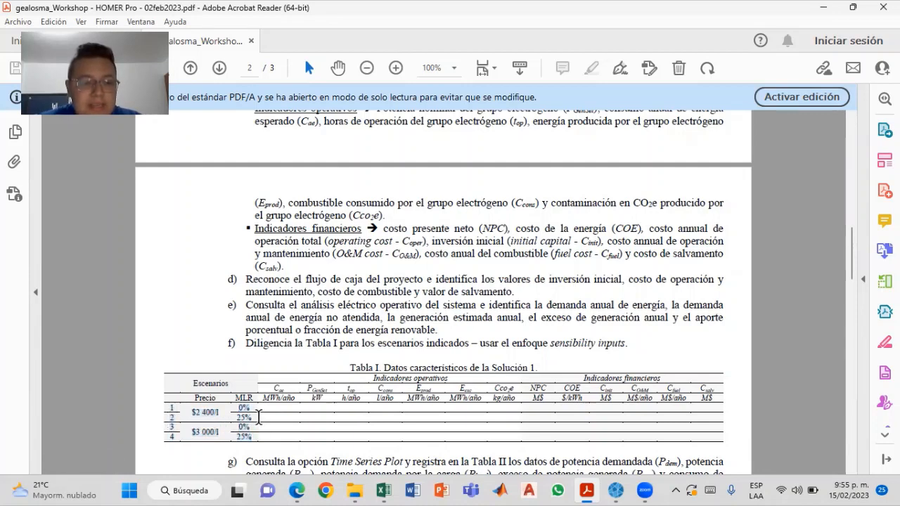
{"action": "scroll", "coordinate": [353, 404], "scroll_direction": "down", "scroll_amount": 1}
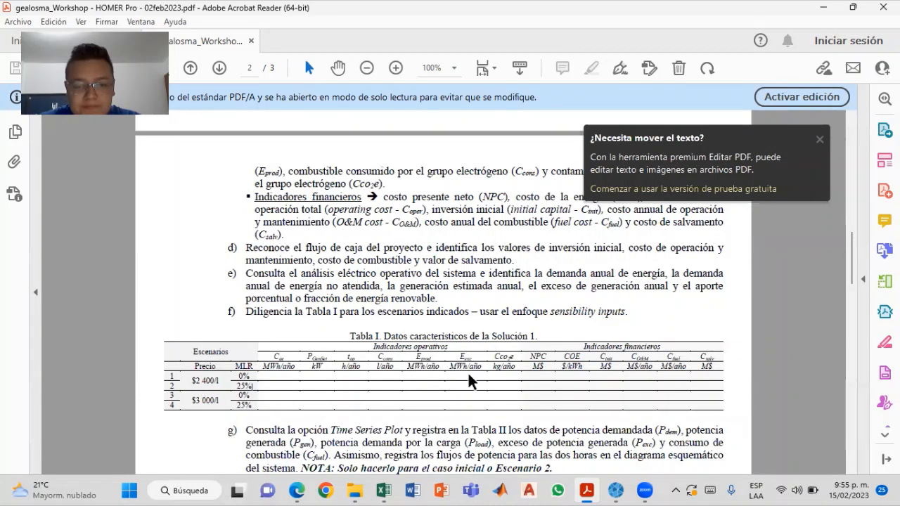
{"action": "scroll", "coordinate": [467, 375], "scroll_direction": "down", "scroll_amount": 1}
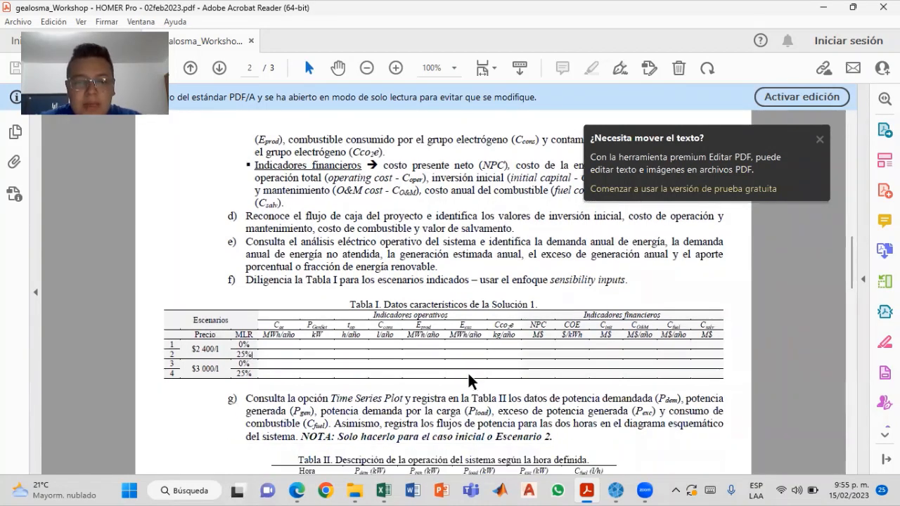
{"action": "scroll", "coordinate": [468, 379], "scroll_direction": "down", "scroll_amount": 1}
{"action": "scroll", "coordinate": [387, 368], "scroll_direction": "down", "scroll_amount": 1}
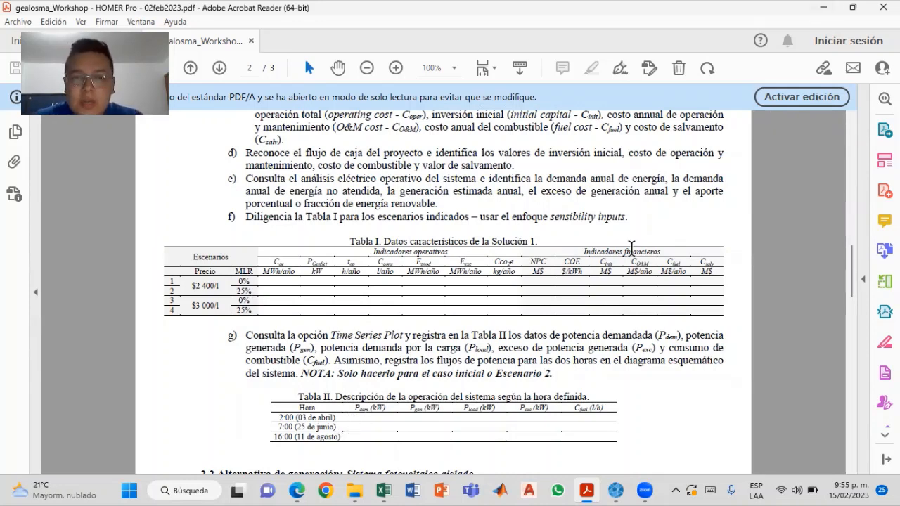
{"action": "scroll", "coordinate": [616, 345], "scroll_direction": "up", "scroll_amount": 10}
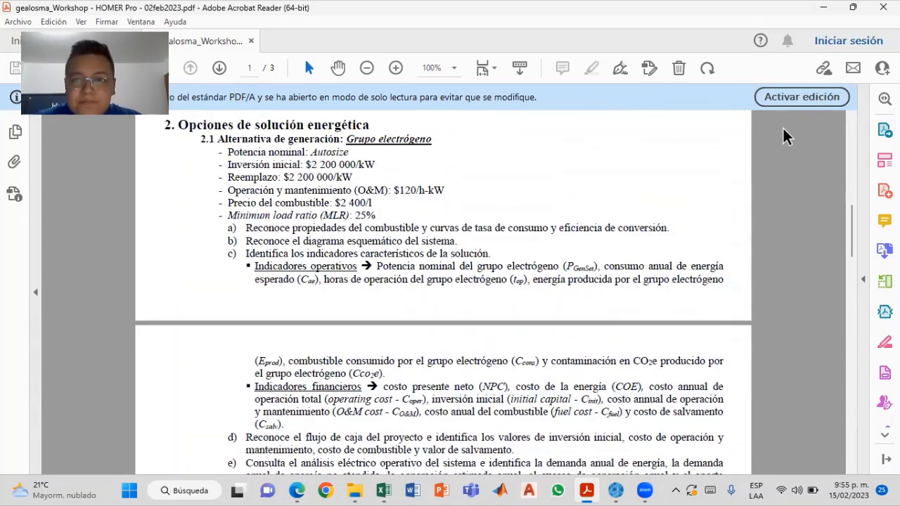
- Switch to the Tablas Video workbook in Excel and review the Grupo electrógeno cost, fuel price and minimum load ratio data
{"action": "left_click", "coordinate": [386, 490]}
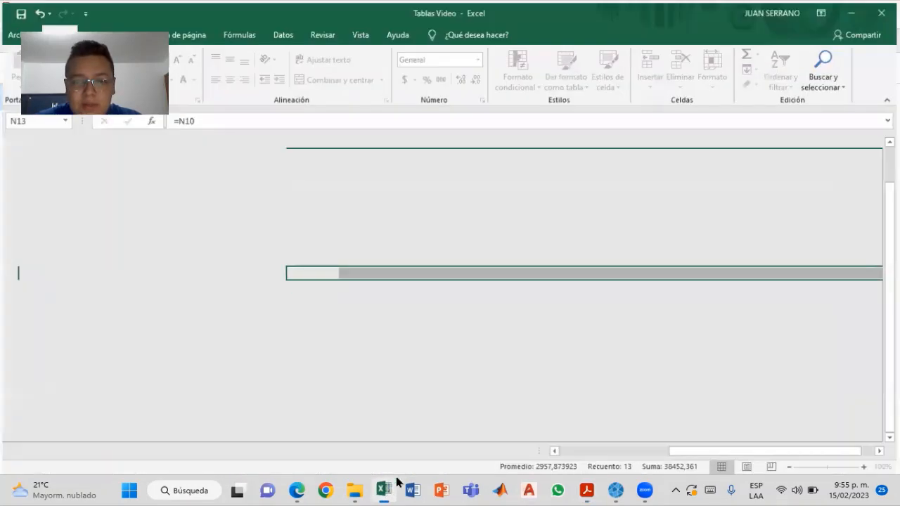
{"action": "left_click_drag", "start_coordinate": [738, 450], "coordinate": [629, 450]}
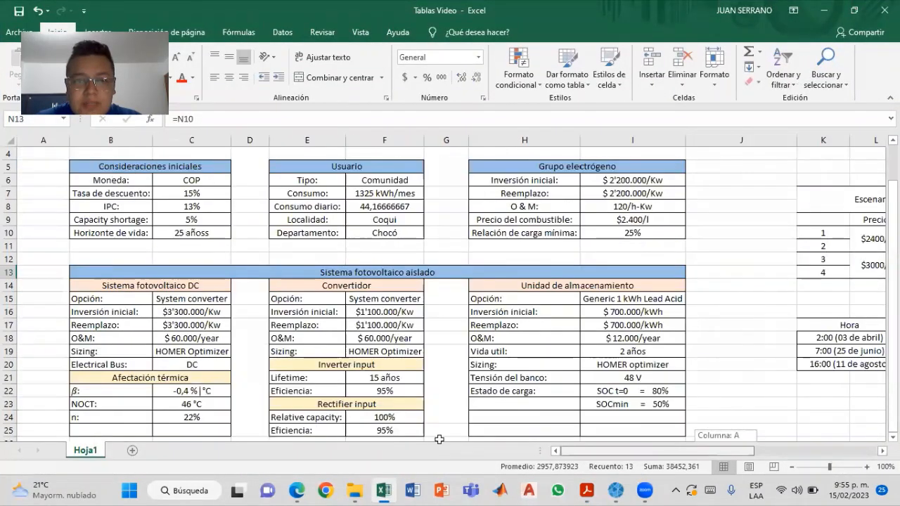
{"action": "left_click_drag", "start_coordinate": [507, 168], "coordinate": [678, 232]}
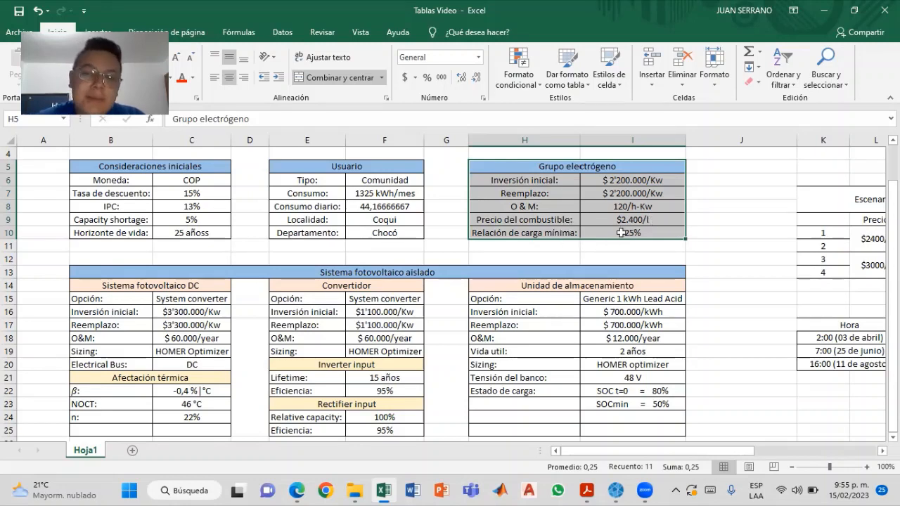
{"action": "left_click", "coordinate": [657, 235]}
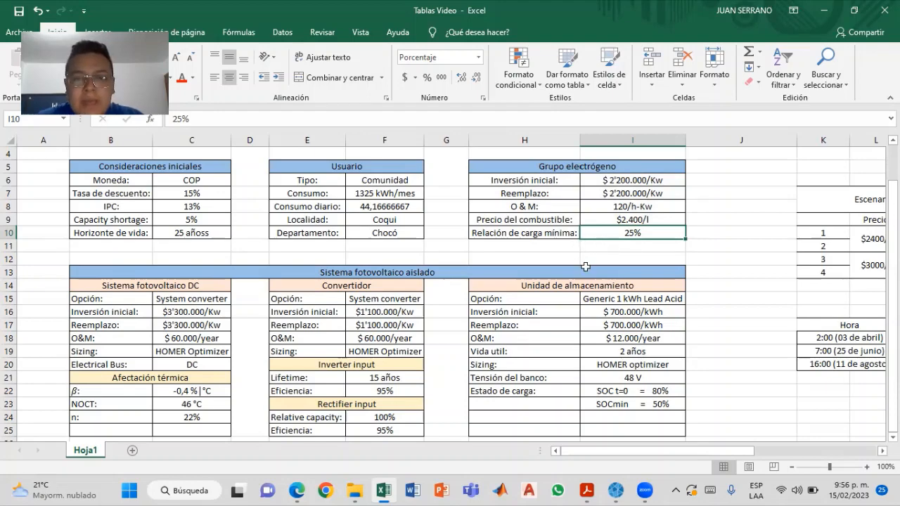
- Switch to the workshop PDF and review the four fuel price and MLR scenarios in Table I
{"action": "left_click", "coordinate": [589, 489]}
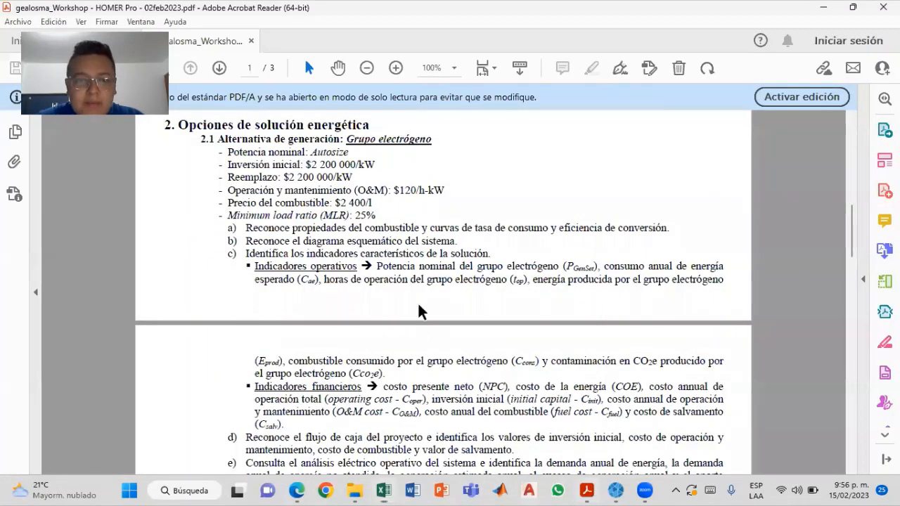
{"action": "scroll", "coordinate": [412, 321], "scroll_direction": "down", "scroll_amount": 5}
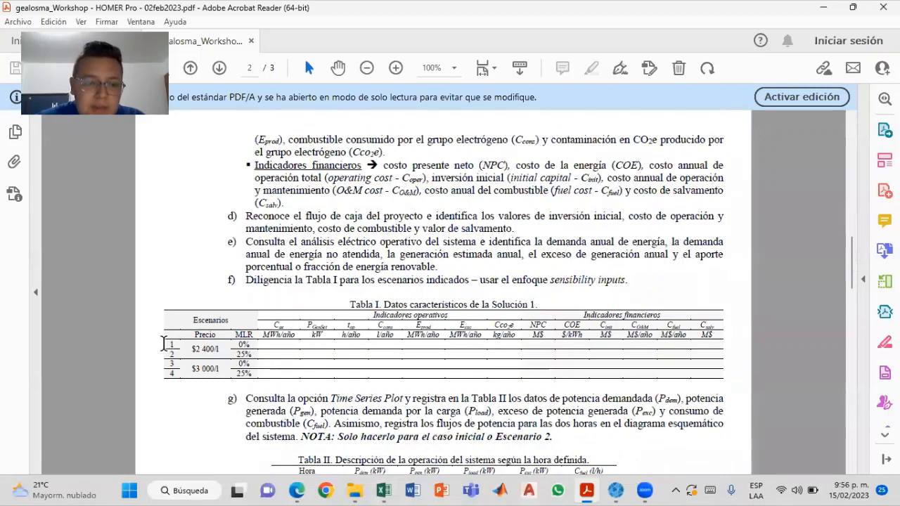
{"action": "left_click_drag", "start_coordinate": [170, 343], "coordinate": [251, 343]}
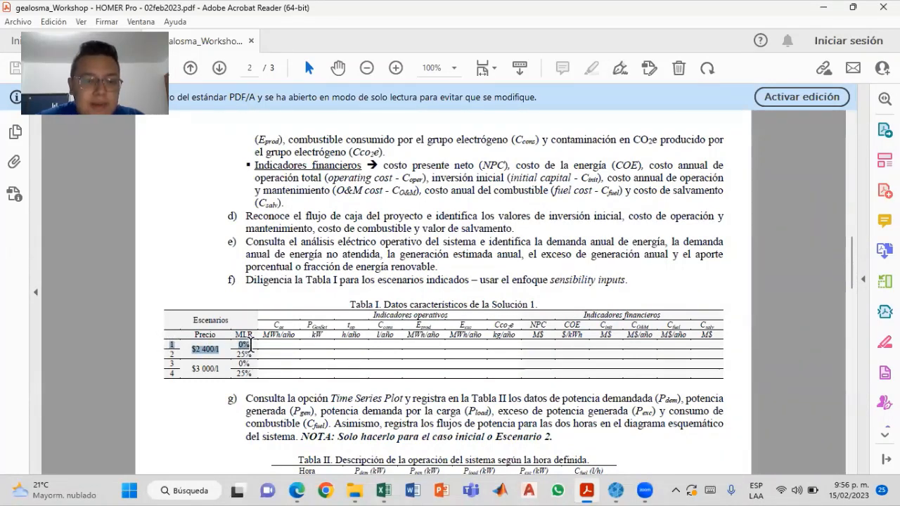
{"action": "left_click_drag", "start_coordinate": [219, 353], "coordinate": [254, 354]}
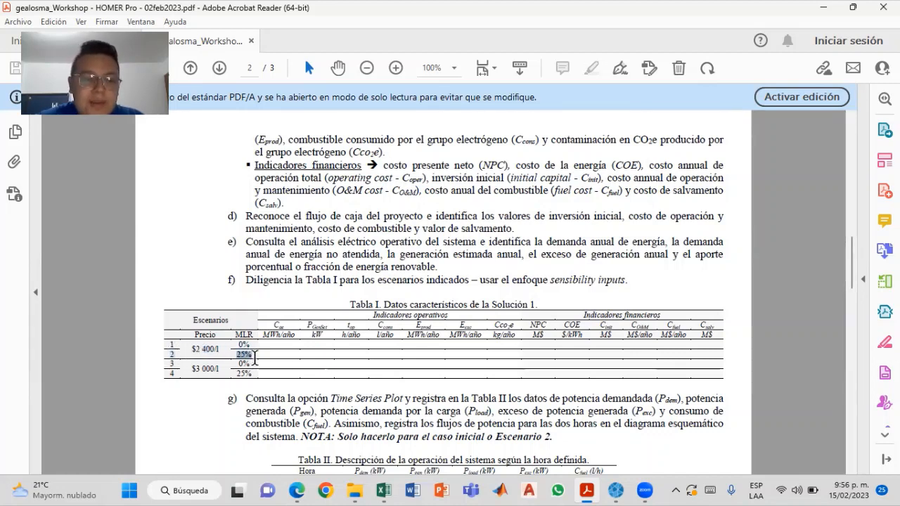
{"action": "left_click_drag", "start_coordinate": [170, 365], "coordinate": [247, 371]}
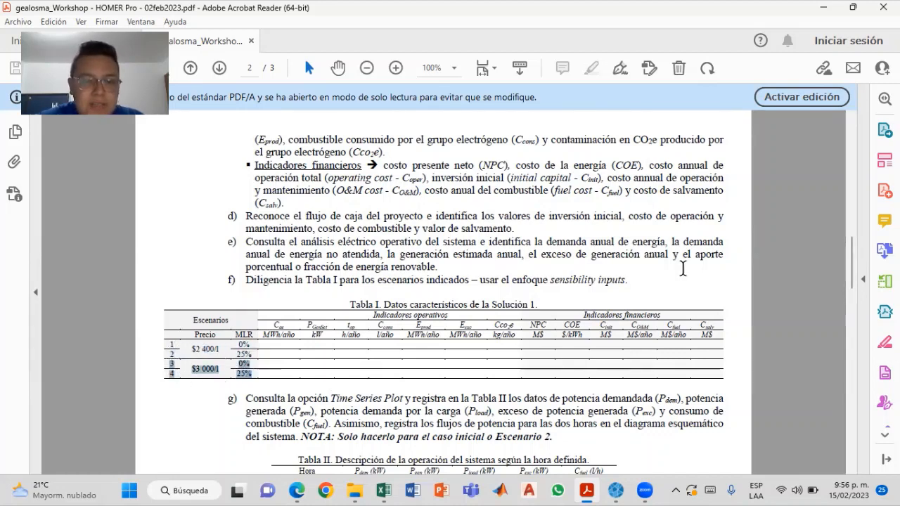
- Switch to HOMER Pro, check the available generator types and add the Autosize Genset to the model
{"action": "left_click", "coordinate": [621, 490]}
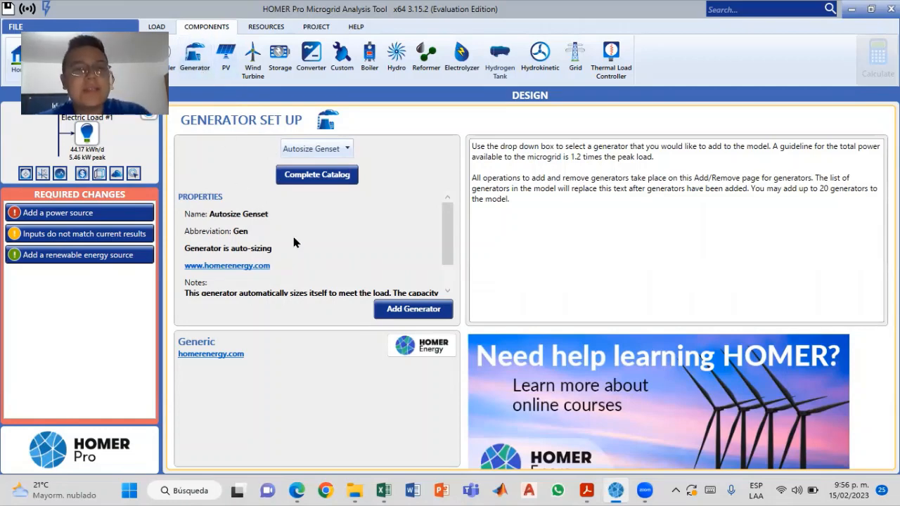
{"action": "left_click", "coordinate": [345, 149]}
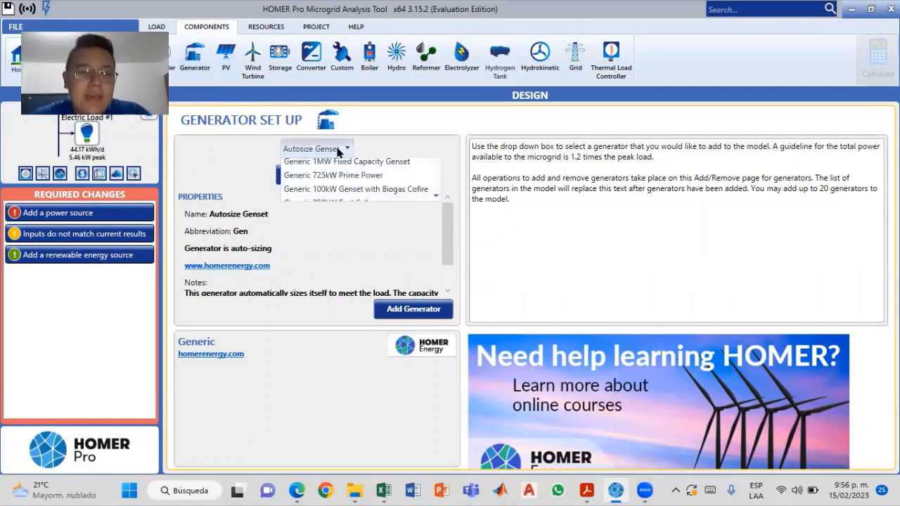
{"action": "left_click", "coordinate": [345, 151]}
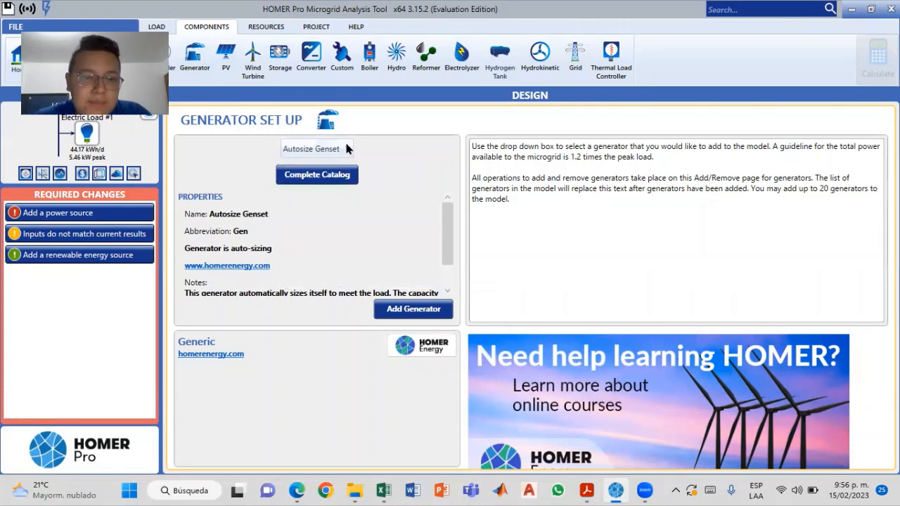
{"action": "left_click", "coordinate": [416, 314]}
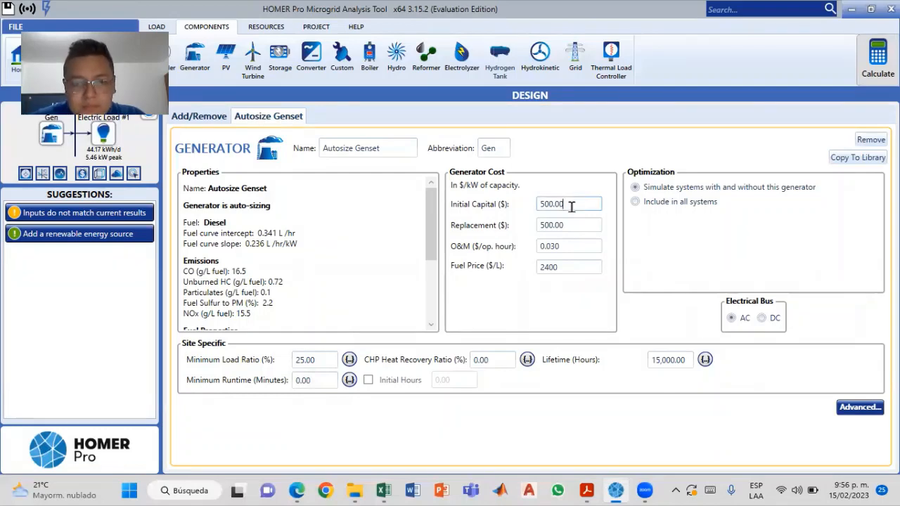
- Select the generator's initial capital value and place the Tablas Video workbook in Excel side by side with HOMER Pro
{"action": "left_click_drag", "start_coordinate": [571, 206], "coordinate": [542, 208]}
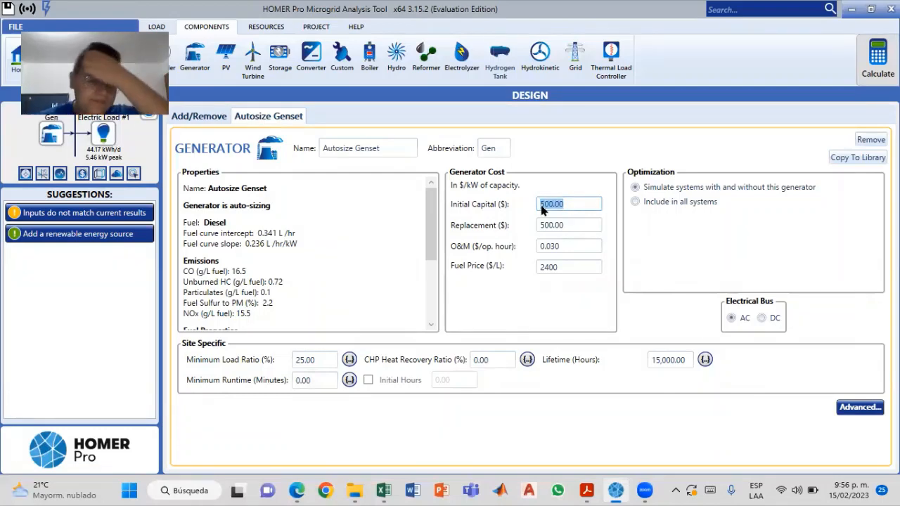
{"action": "left_click", "coordinate": [383, 490]}
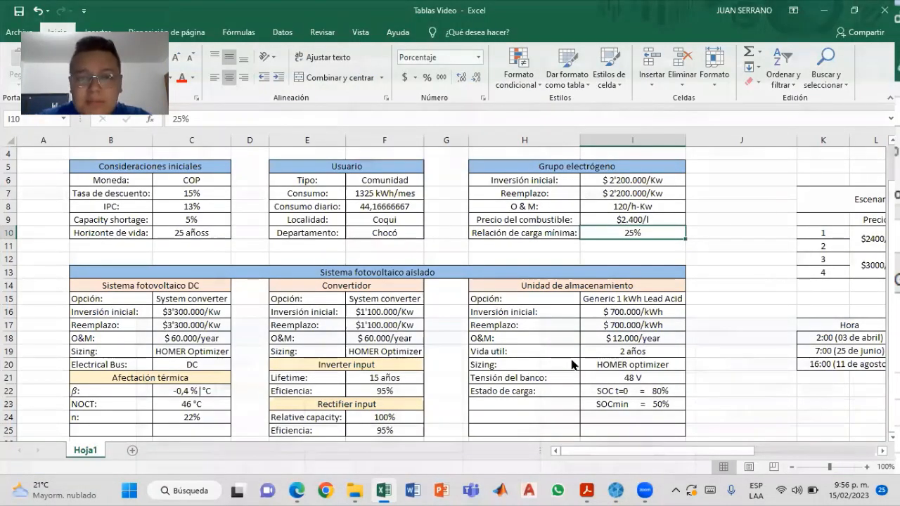
{"action": "key", "text": "super+Left"}
{"action": "left_click", "coordinate": [563, 144]}
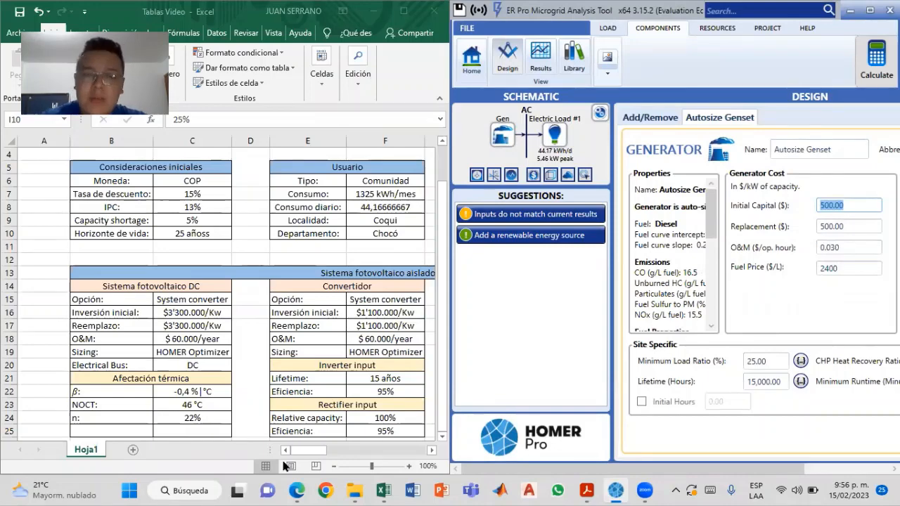
- Bring the Grupo electrógeno data into view in the workbook and set the generator's initial capital to 2,200,000 $/kW
{"action": "left_click", "coordinate": [317, 456]}
{"action": "left_click_drag", "start_coordinate": [323, 453], "coordinate": [343, 451]}
{"action": "left_click", "coordinate": [855, 204]}
{"action": "left_click_drag", "start_coordinate": [855, 205], "coordinate": [817, 210]}
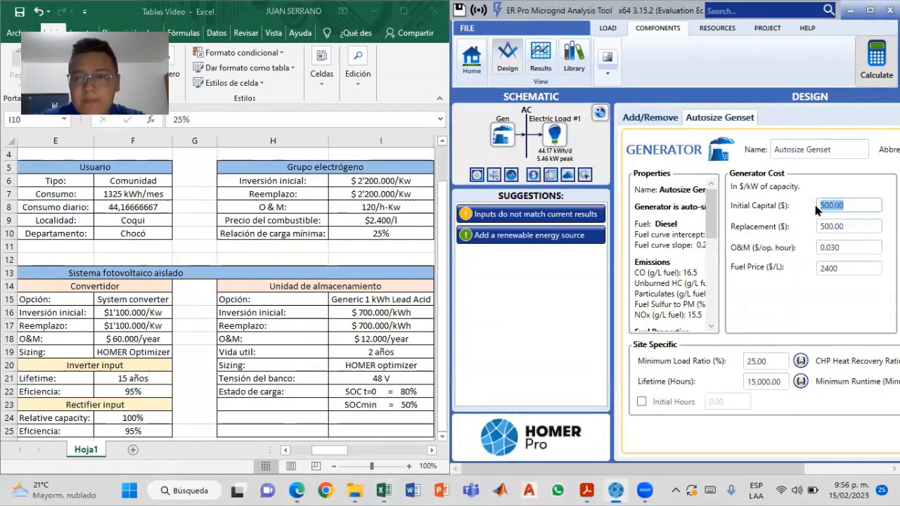
{"action": "type", "text": "2200000"}
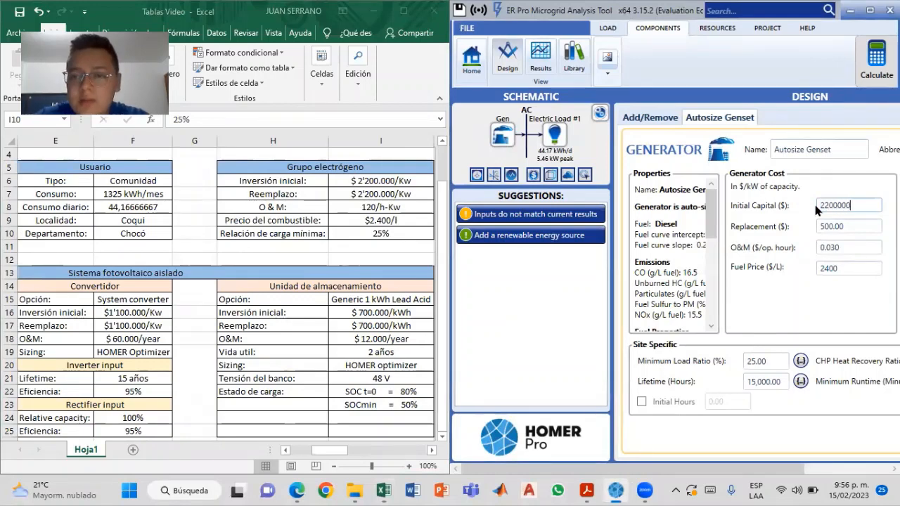
- Set the generator's replacement cost to 2,200,000 $/kW
{"action": "key", "text": "Tab"}
{"action": "type", "text": "2200000"}
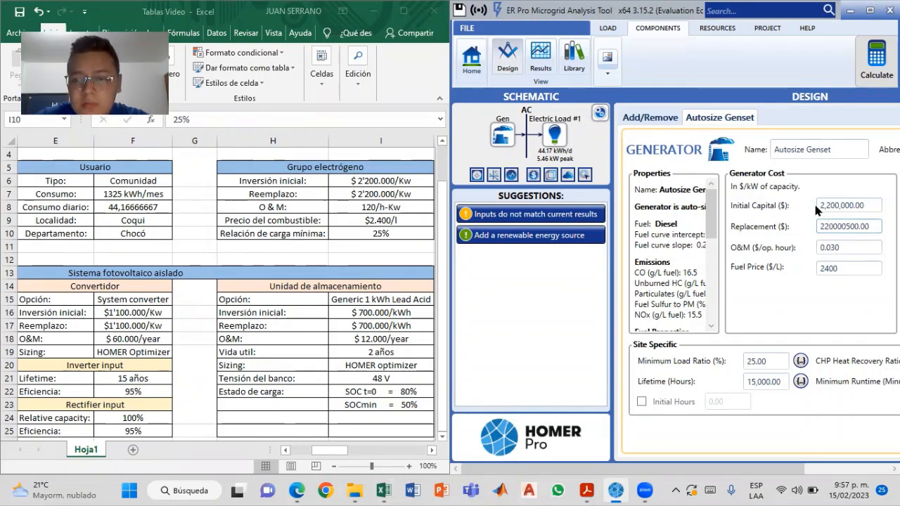
{"action": "key", "text": "Delete"}
{"action": "key", "text": "Delete"}
{"action": "key", "text": "Delete"}
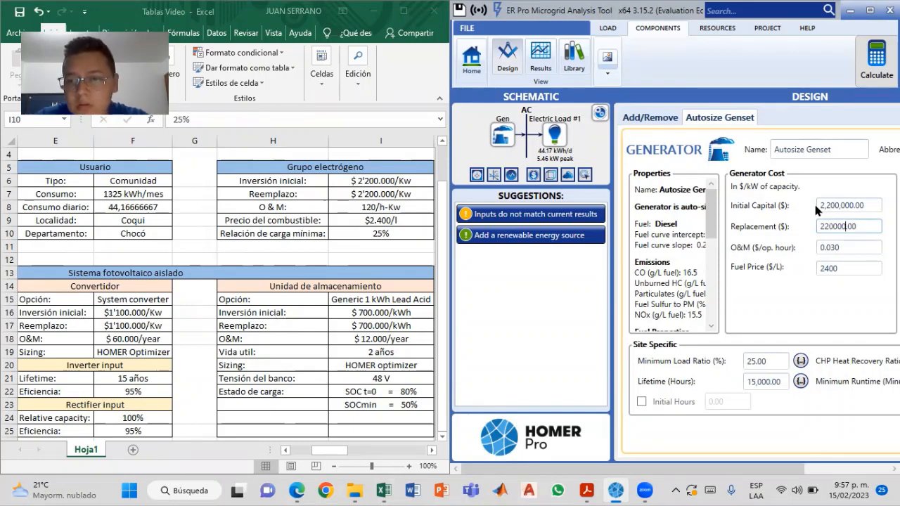
{"action": "key", "text": "Tab"}
{"action": "left_click", "coordinate": [840, 226]}
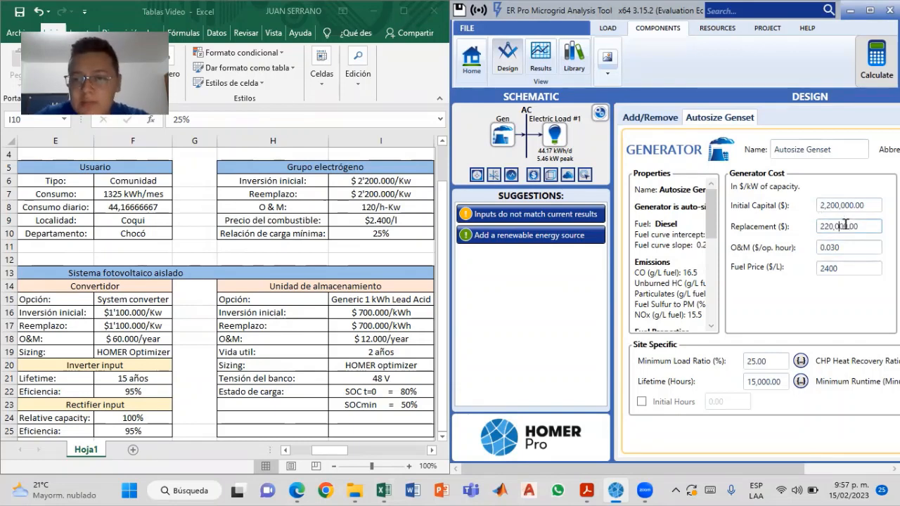
{"action": "type", "text": "0"}
{"action": "key", "text": "Tab"}
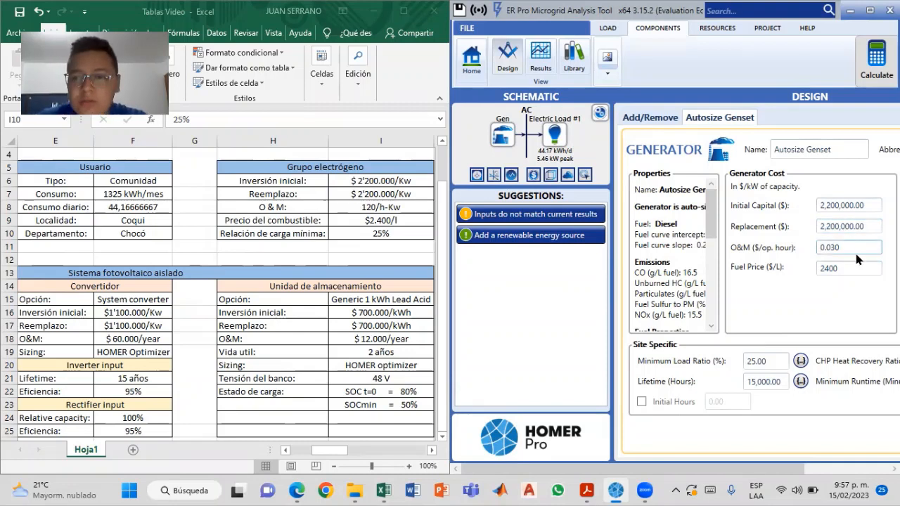
- Set the generator's O&M cost to 120 $/op. hour
{"action": "left_click_drag", "start_coordinate": [855, 255], "coordinate": [778, 255]}
{"action": "type", "text": "120"}
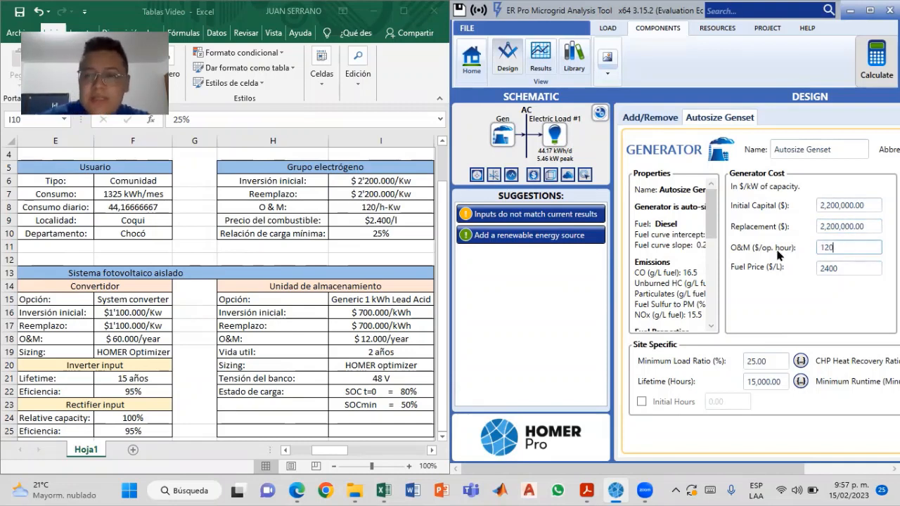
{"action": "key", "text": "Tab"}
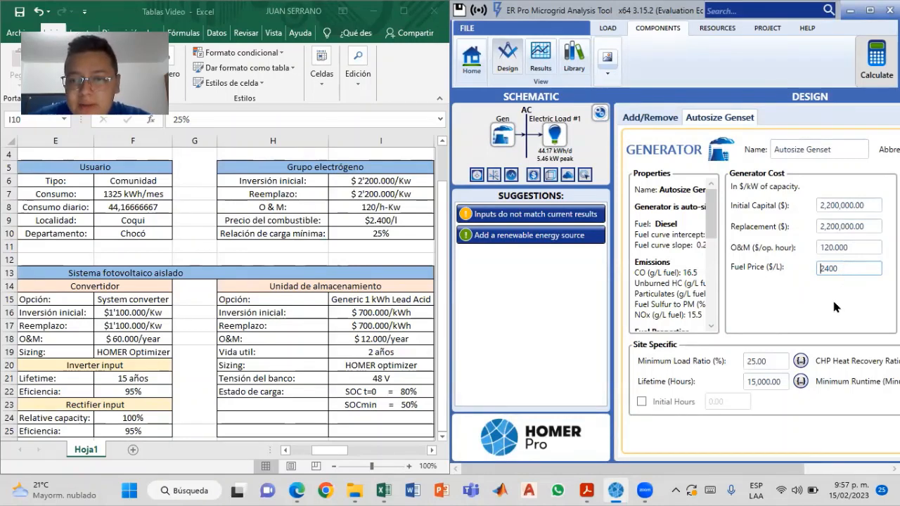
- Add 0 as a second sensitivity value for the generator's minimum load ratio, alongside 25 %
{"action": "left_click", "coordinate": [771, 360]}
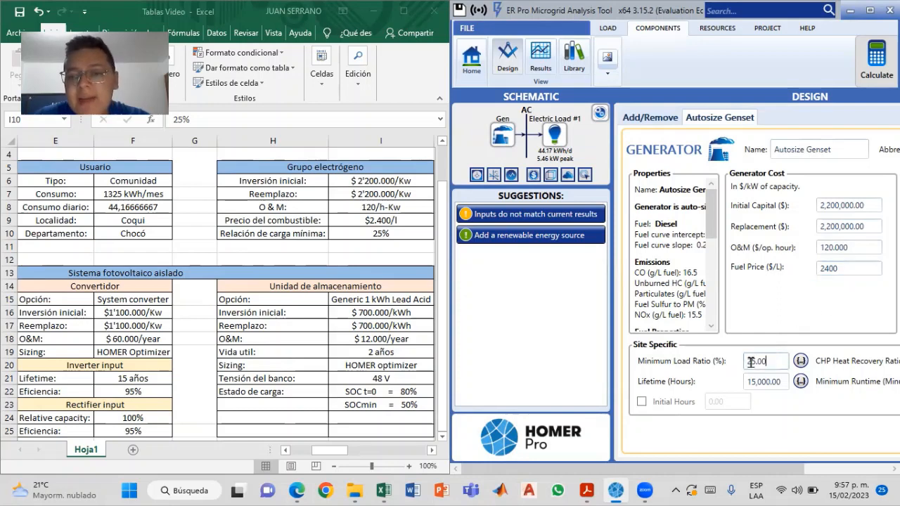
{"action": "left_click", "coordinate": [799, 361]}
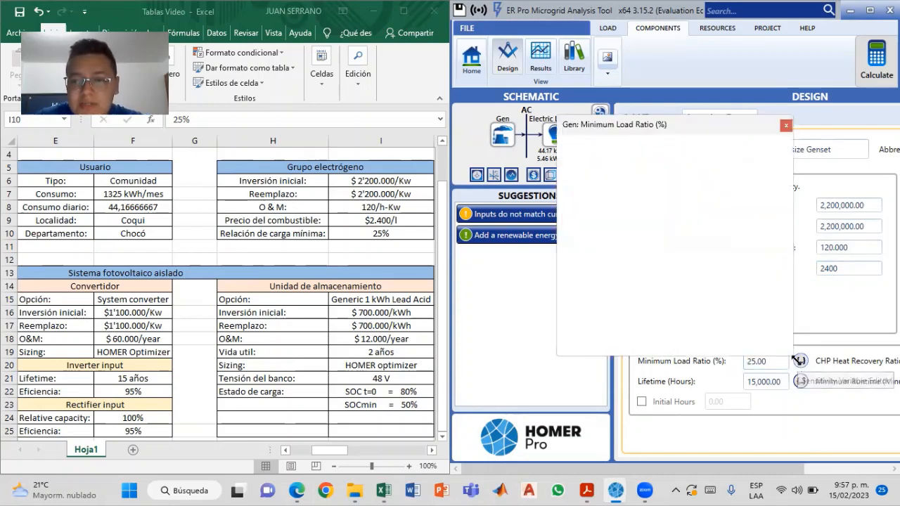
{"action": "left_click", "coordinate": [713, 245]}
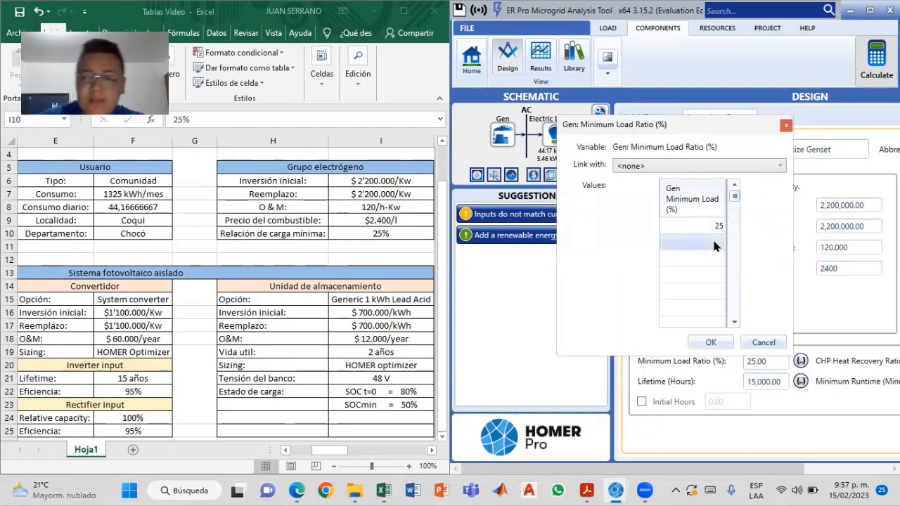
{"action": "type", "text": "0"}
{"action": "key", "text": "Return"}
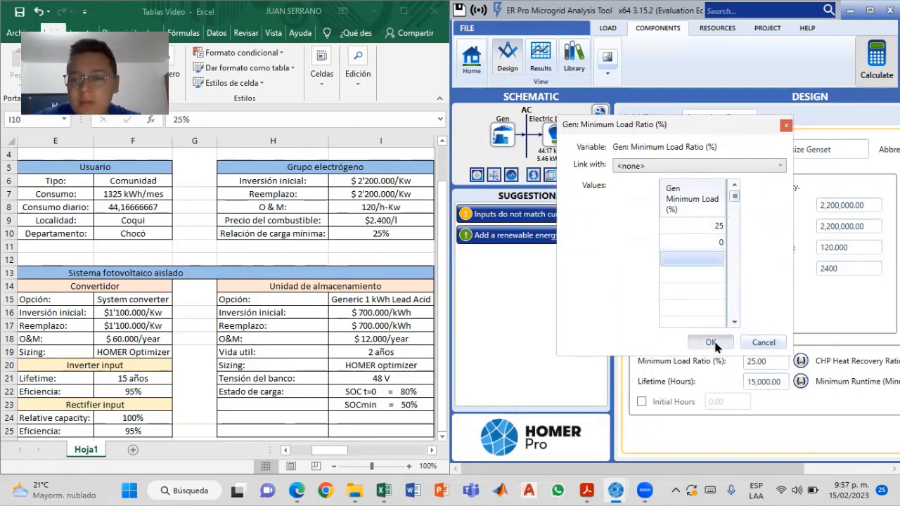
{"action": "left_click", "coordinate": [711, 342]}
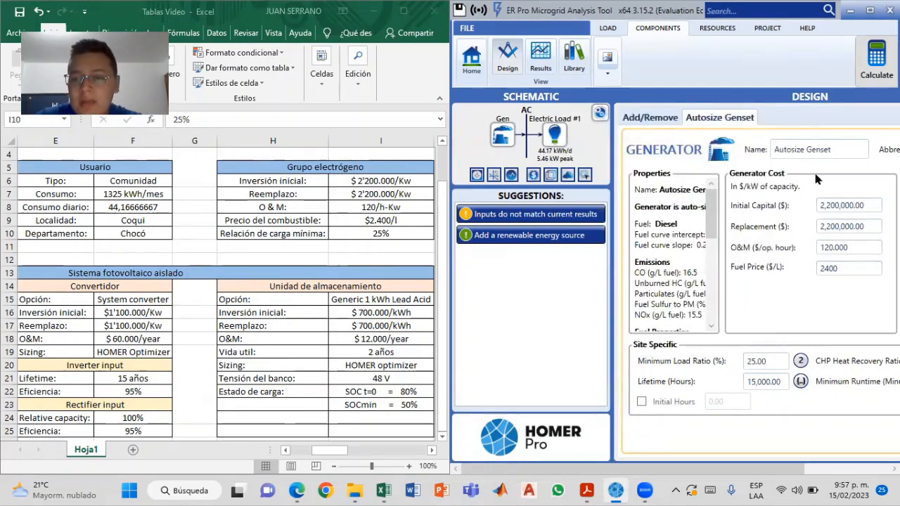
- Maximize the HOMER Pro window and check the diesel fuel price sensitivity values in the generator's advanced properties
{"action": "left_click", "coordinate": [870, 12]}
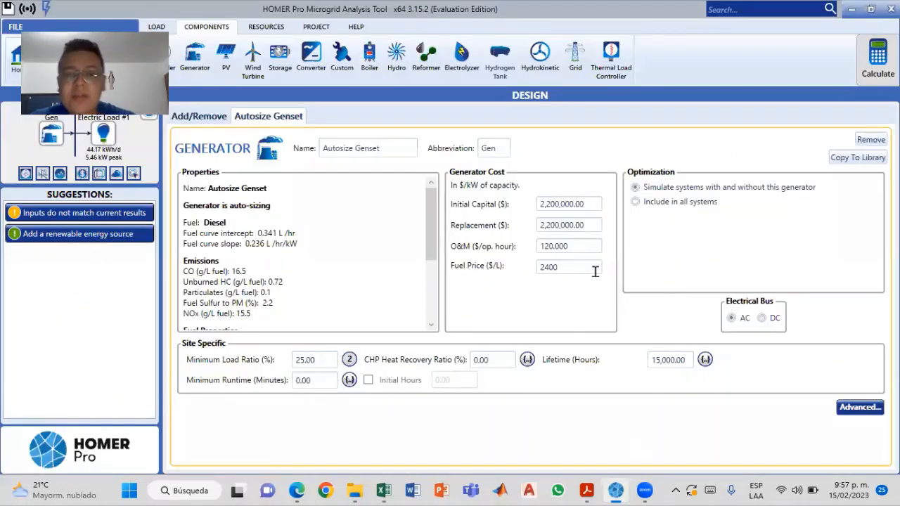
{"action": "left_click", "coordinate": [857, 408]}
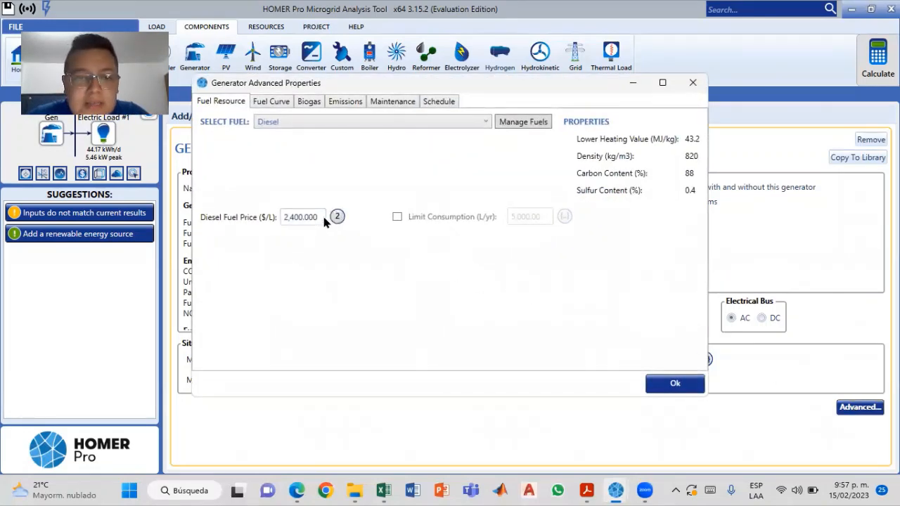
{"action": "left_click", "coordinate": [338, 217]}
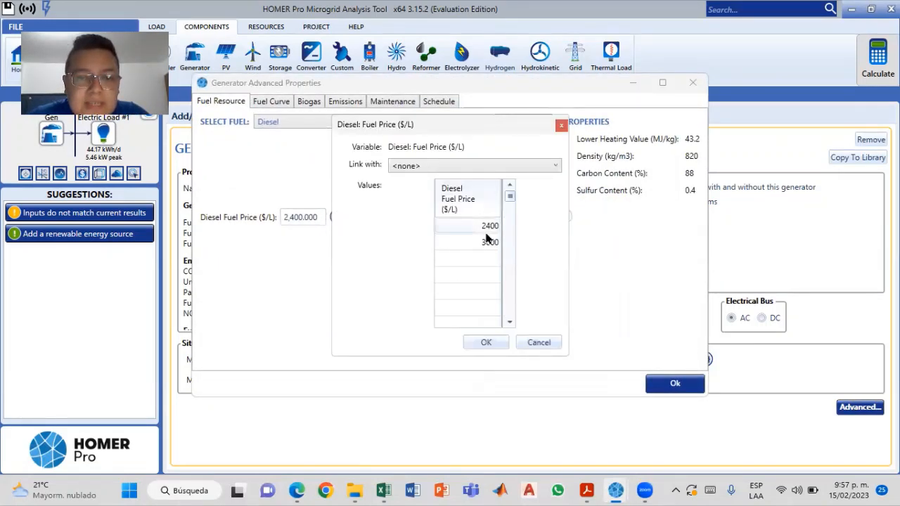
{"action": "left_click", "coordinate": [486, 343]}
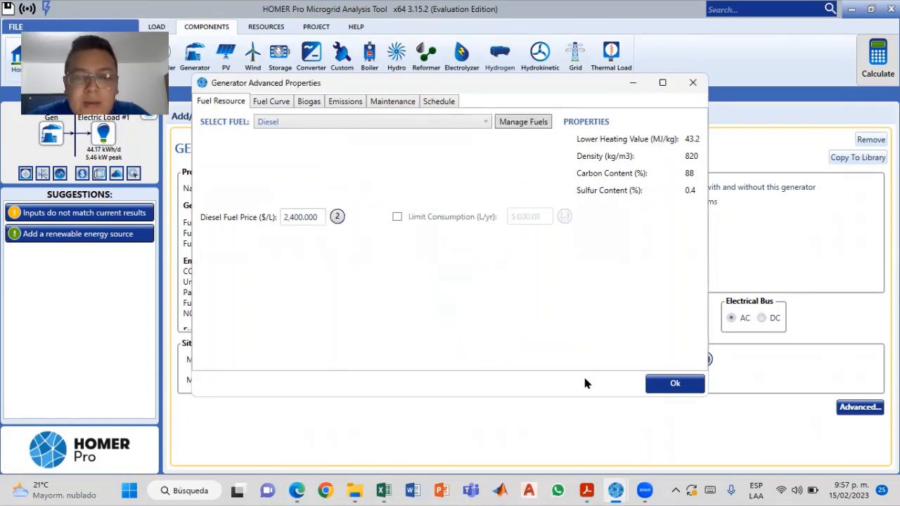
{"action": "left_click", "coordinate": [676, 385]}
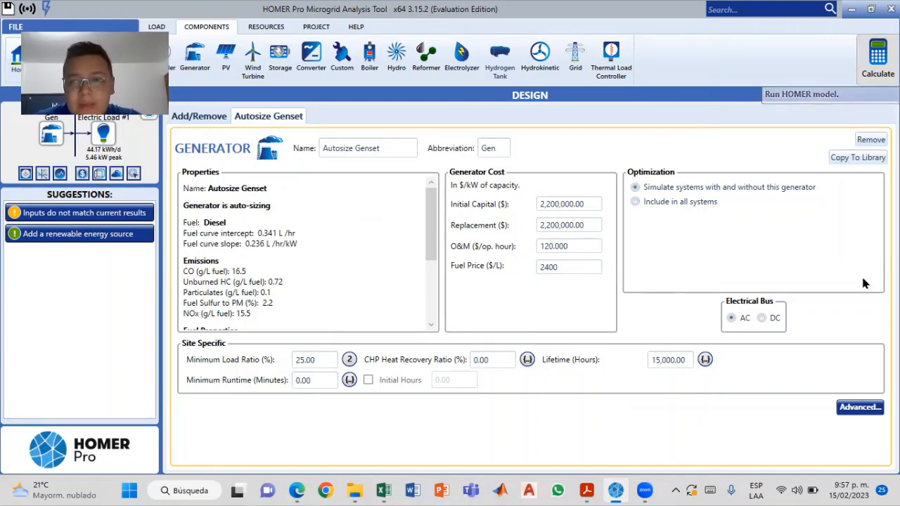
- Examine the generator's fuel curve table with its fuel flow and efficiency charts in the advanced properties
{"action": "left_click", "coordinate": [850, 407]}
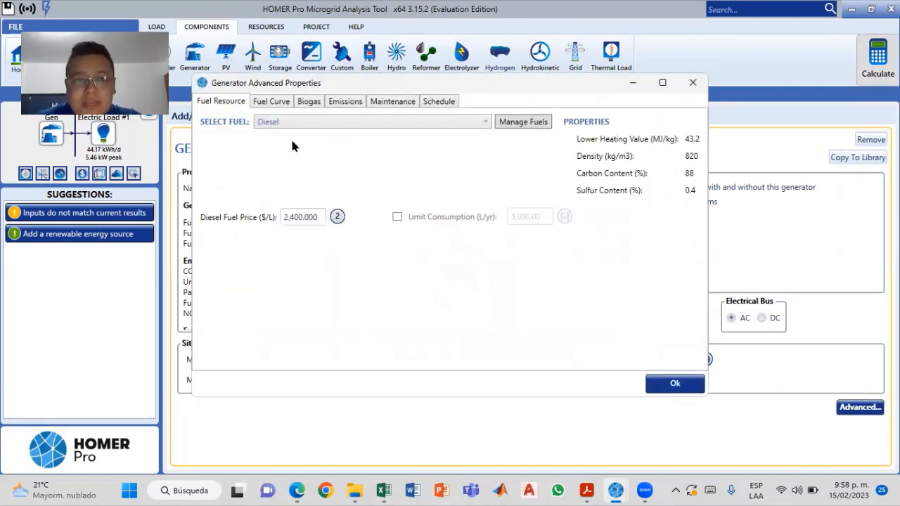
{"action": "left_click", "coordinate": [270, 102]}
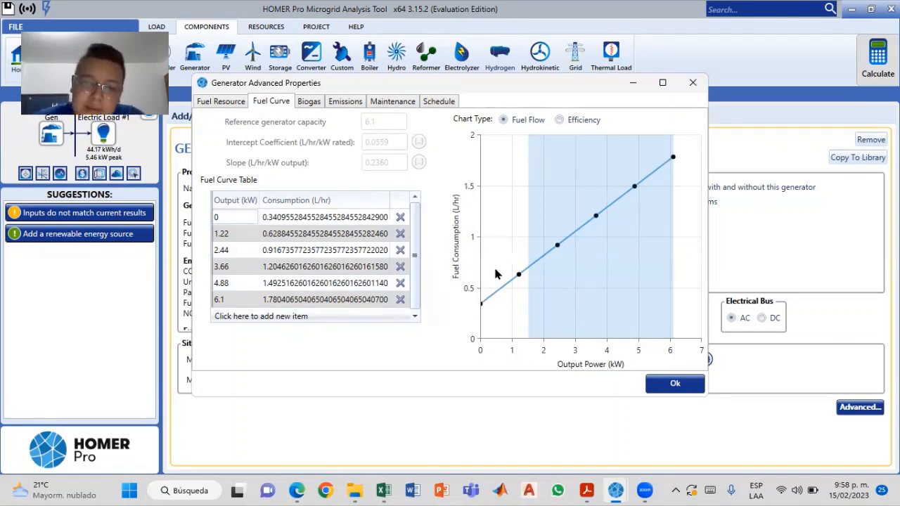
{"action": "left_click", "coordinate": [568, 122]}
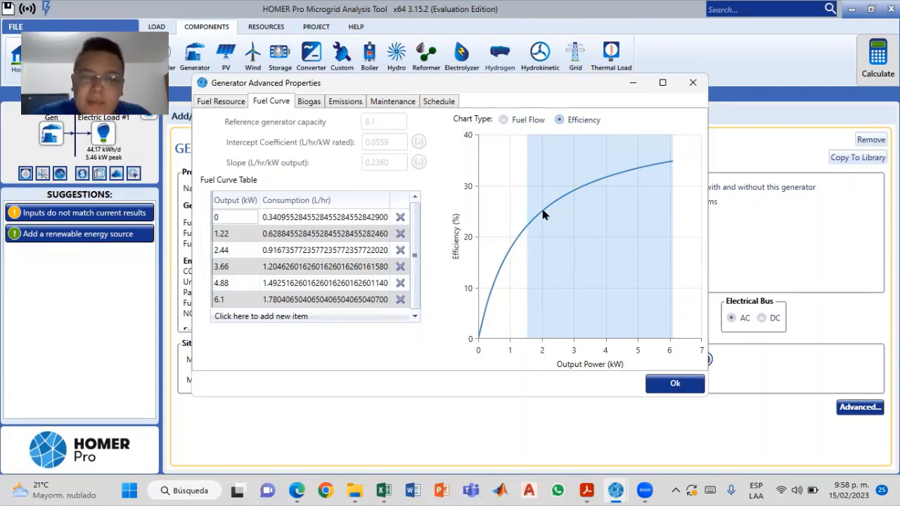
{"action": "left_click", "coordinate": [686, 385]}
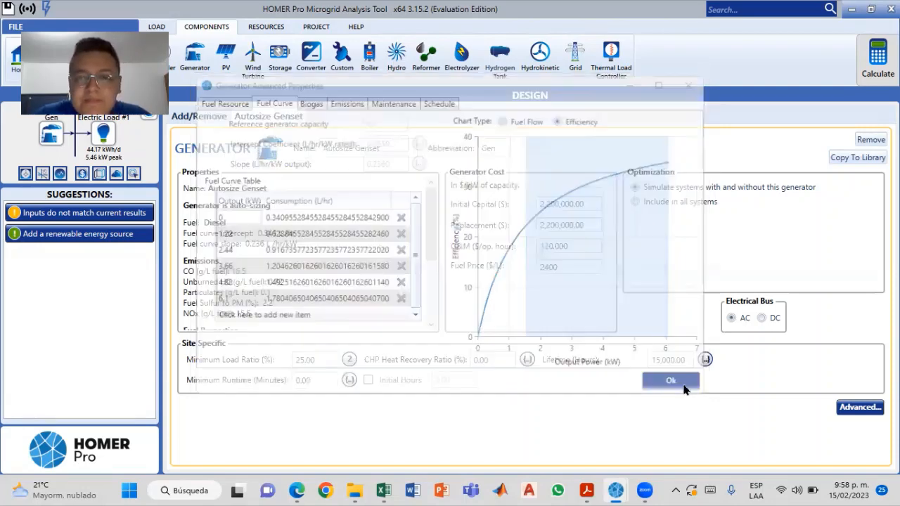
- Calculate the model and review the optimization results for the 25 % minimum load ratio and 2,400 $/L fuel price case
{"action": "left_click", "coordinate": [879, 73]}
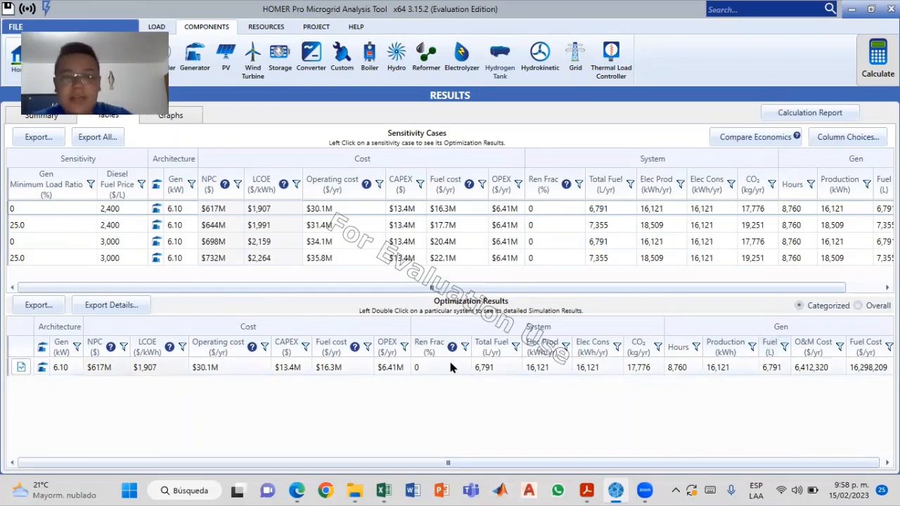
{"action": "left_click", "coordinate": [129, 228]}
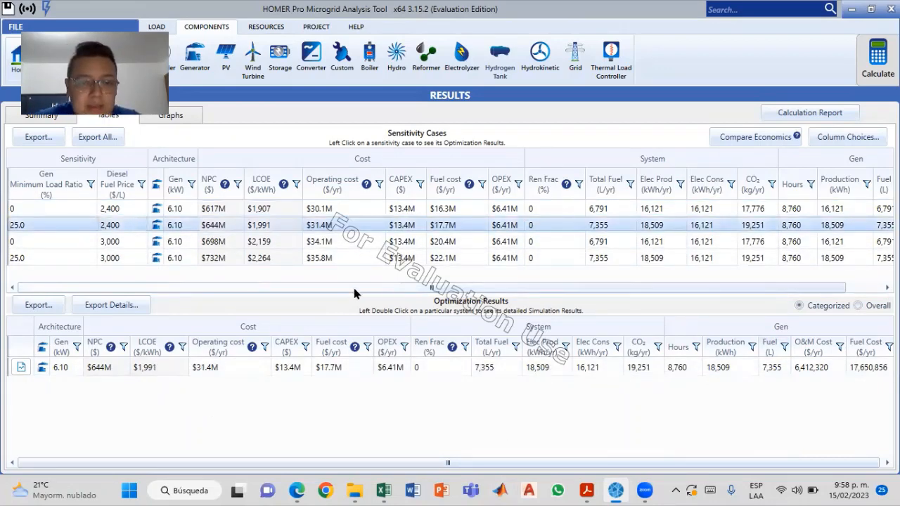
{"action": "left_click_drag", "start_coordinate": [350, 308], "coordinate": [348, 218]}
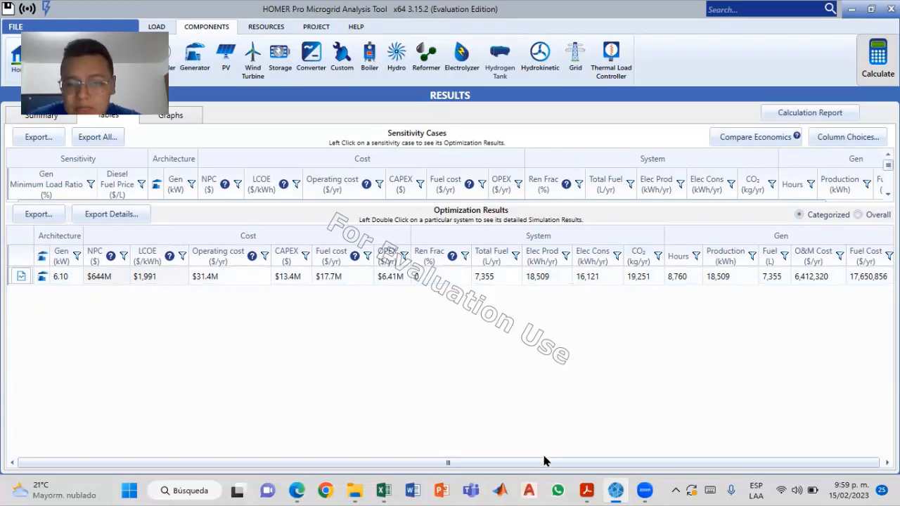
{"action": "scroll", "coordinate": [545, 462], "scroll_direction": "right", "scroll_amount": 1}
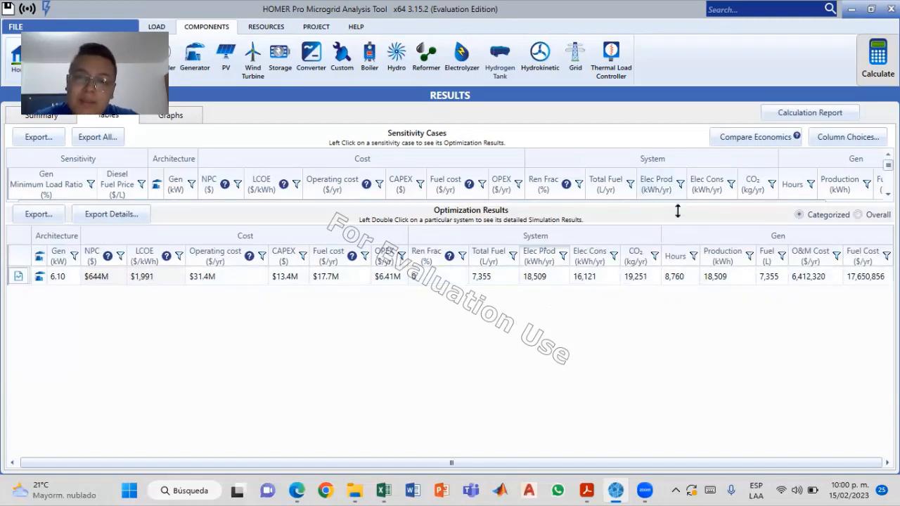
{"action": "left_click_drag", "start_coordinate": [678, 210], "coordinate": [677, 282]}
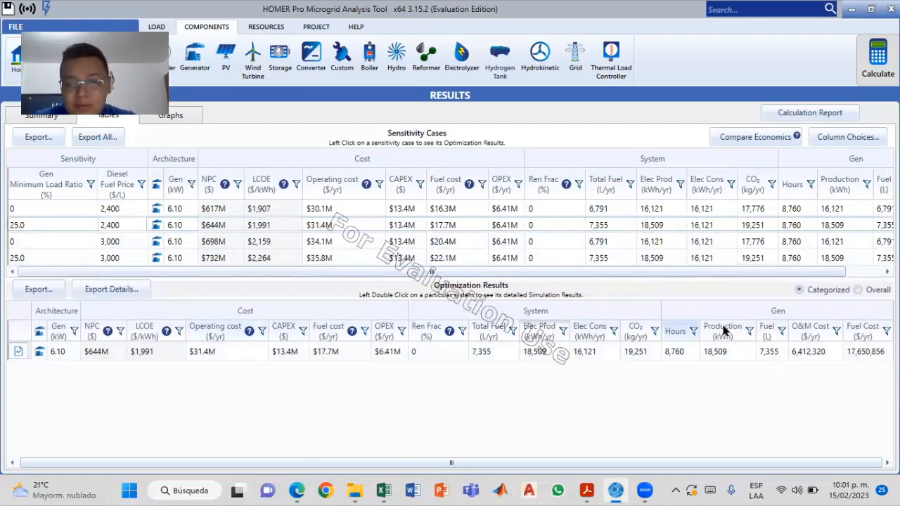
- Review which result columns are available and selected for display, keeping the current selection
{"action": "left_click", "coordinate": [835, 139]}
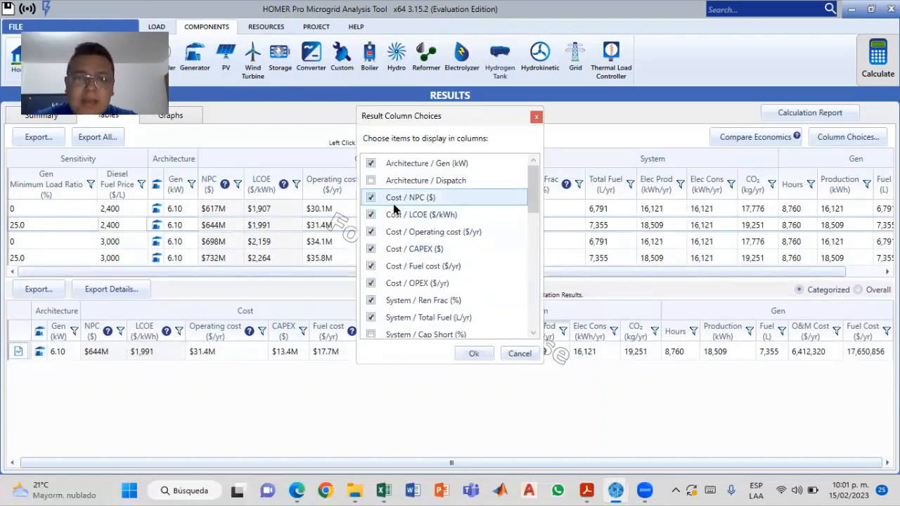
{"action": "scroll", "coordinate": [471, 198], "scroll_direction": "down", "scroll_amount": 4}
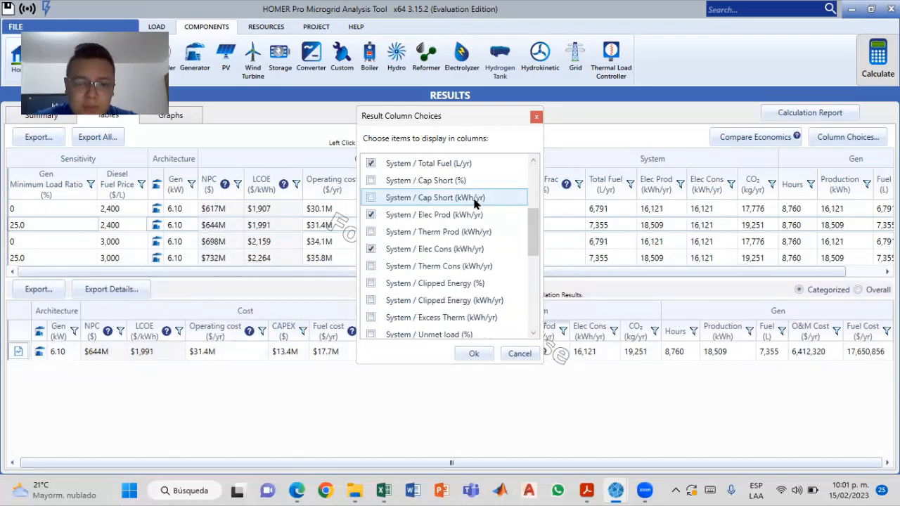
{"action": "scroll", "coordinate": [422, 330], "scroll_direction": "down", "scroll_amount": 3}
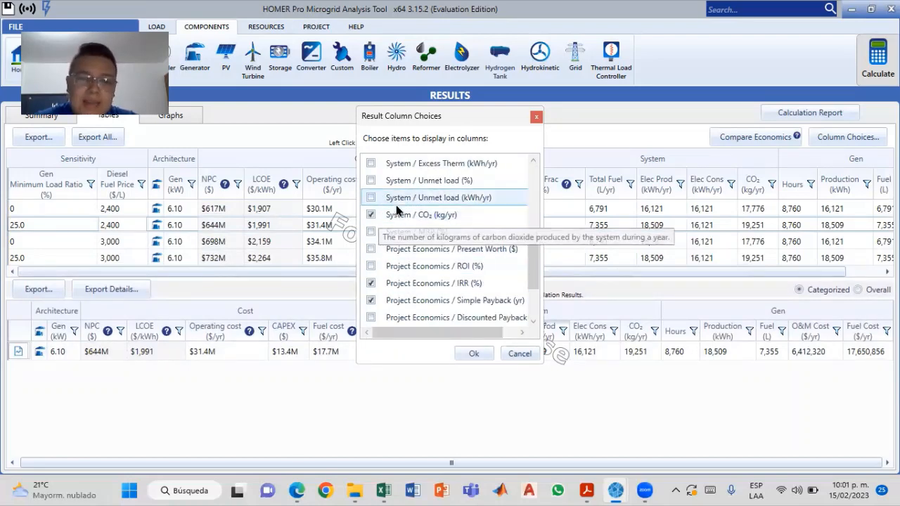
{"action": "scroll", "coordinate": [487, 306], "scroll_direction": "down", "scroll_amount": 2}
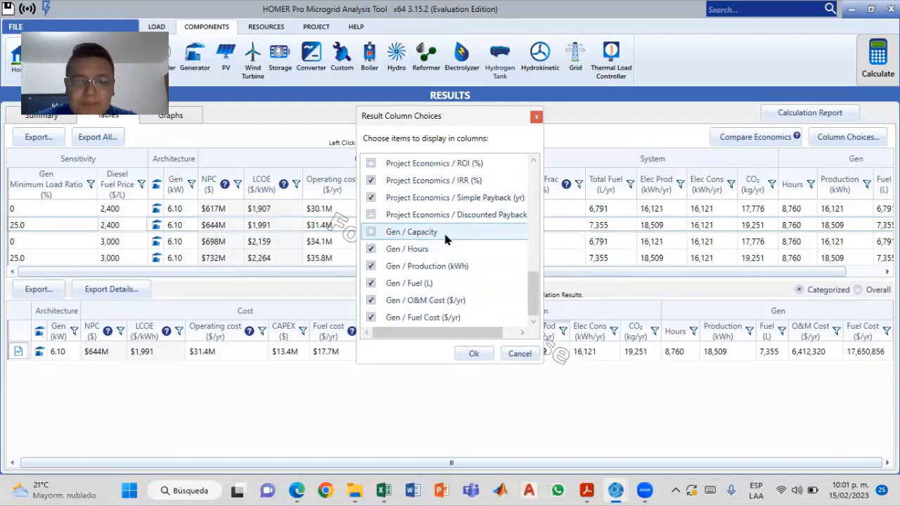
{"action": "left_click", "coordinate": [479, 352]}
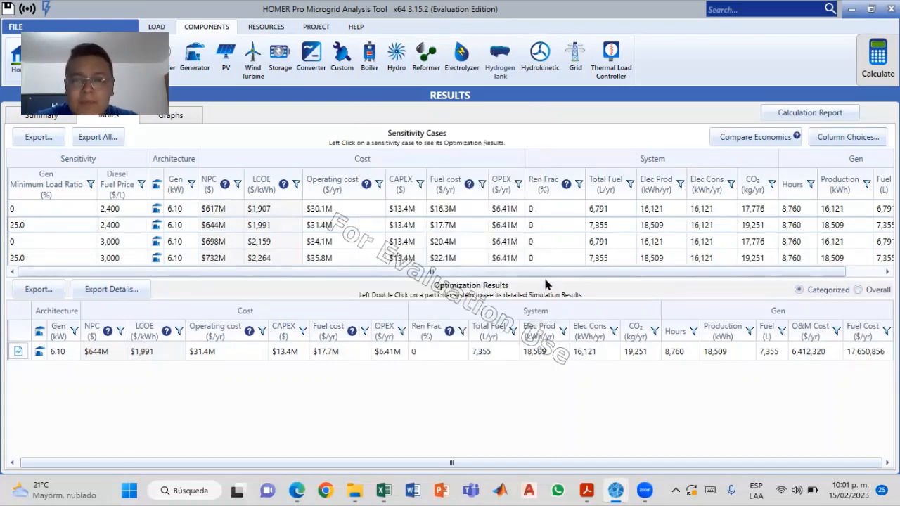
- Enlarge the optimization results, examine the generator's O&M and fuel costs, and open the system's detailed simulation results
{"action": "left_click_drag", "start_coordinate": [542, 282], "coordinate": [535, 192]}
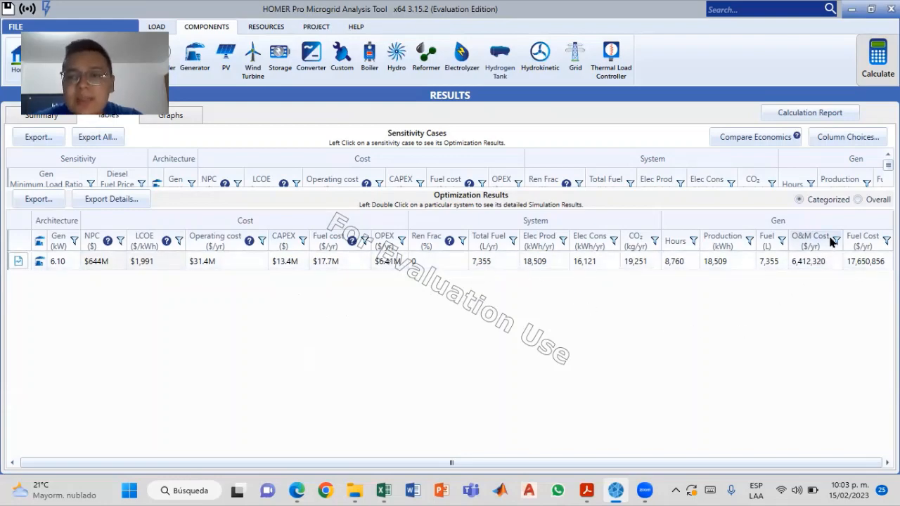
{"action": "left_click", "coordinate": [810, 266]}
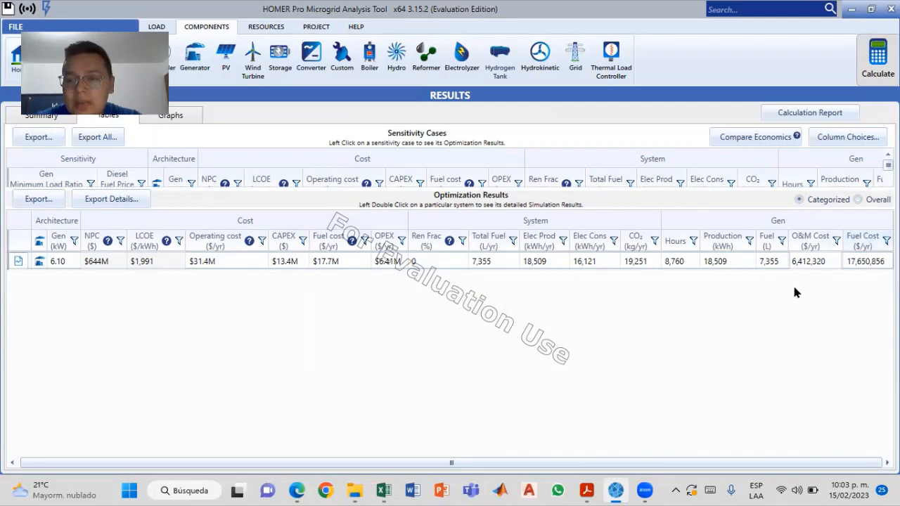
{"action": "double_click", "coordinate": [511, 261]}
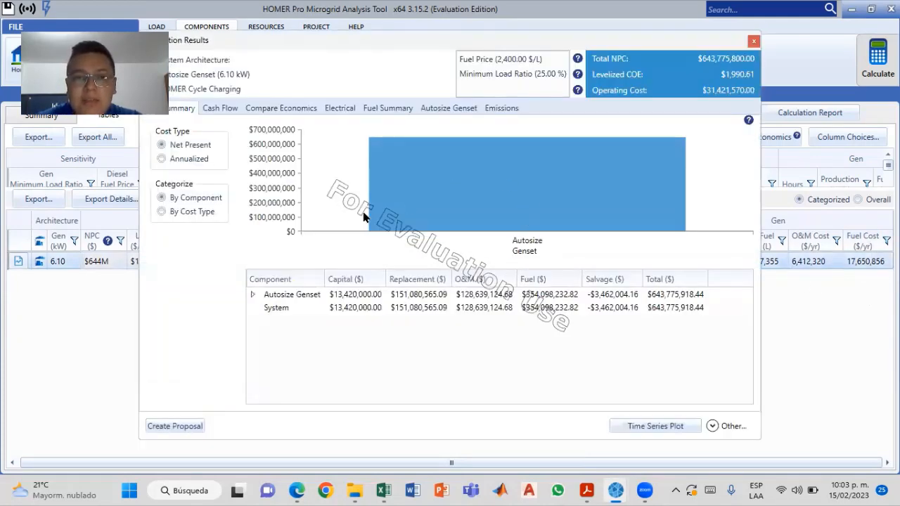
- Examine the nominal cash flow by cost type over the project's 25 years, including capital, replacement, fuel, operating and salvage
{"action": "left_click", "coordinate": [218, 110]}
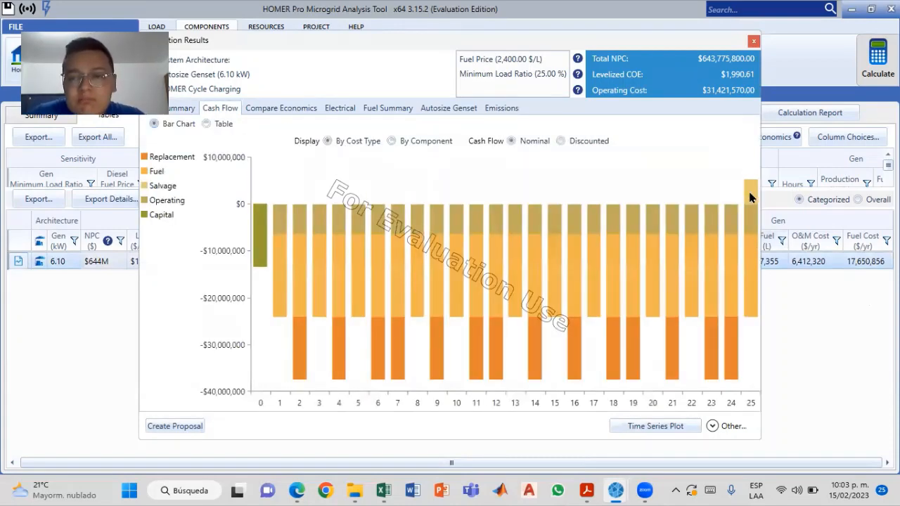
{"action": "mouse_move", "coordinate": [751, 196]}
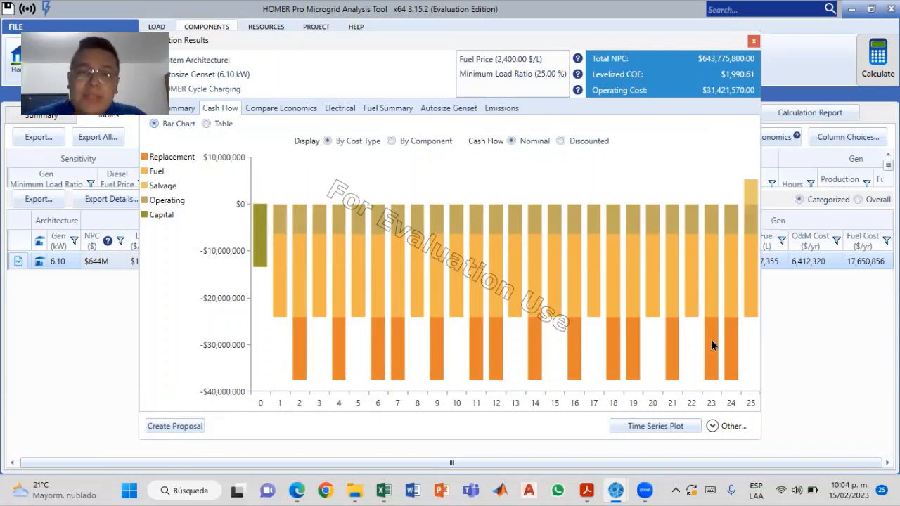
{"action": "mouse_move", "coordinate": [711, 345]}
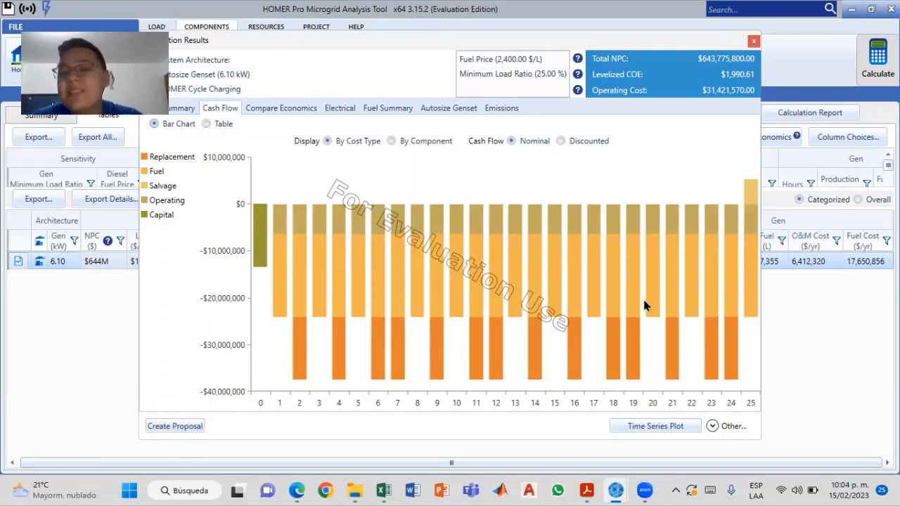
{"action": "mouse_move", "coordinate": [258, 229]}
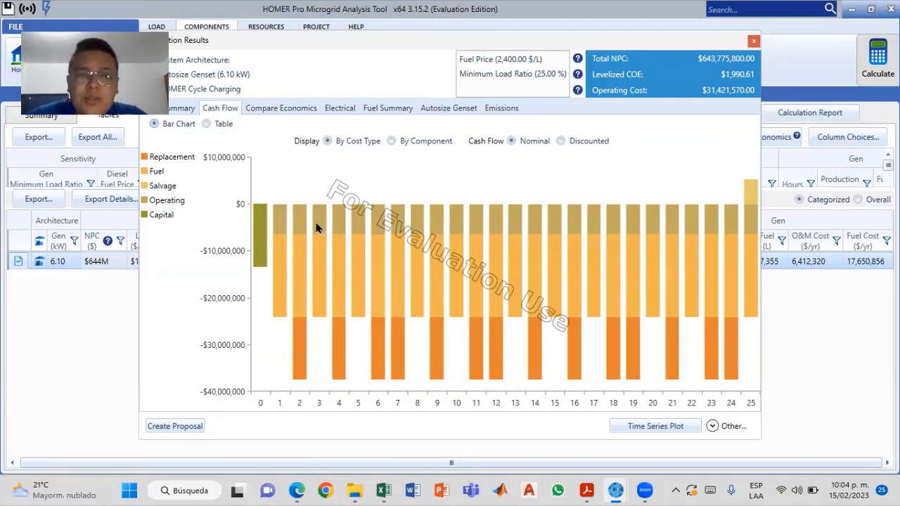
{"action": "mouse_move", "coordinate": [304, 221]}
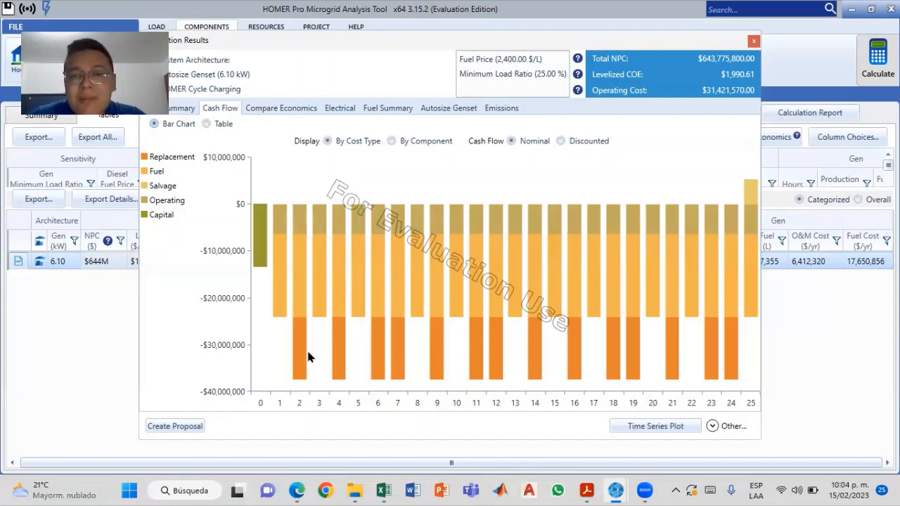
{"action": "mouse_move", "coordinate": [304, 351]}
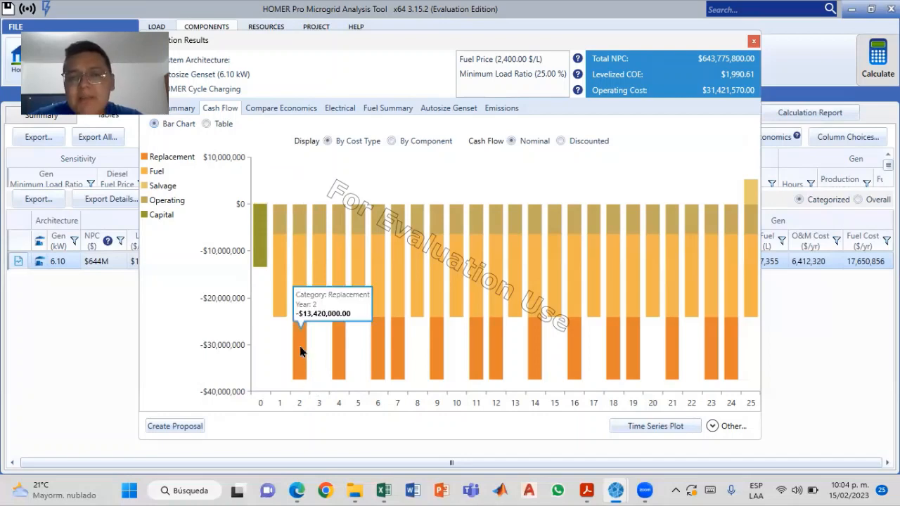
{"action": "mouse_move", "coordinate": [340, 356]}
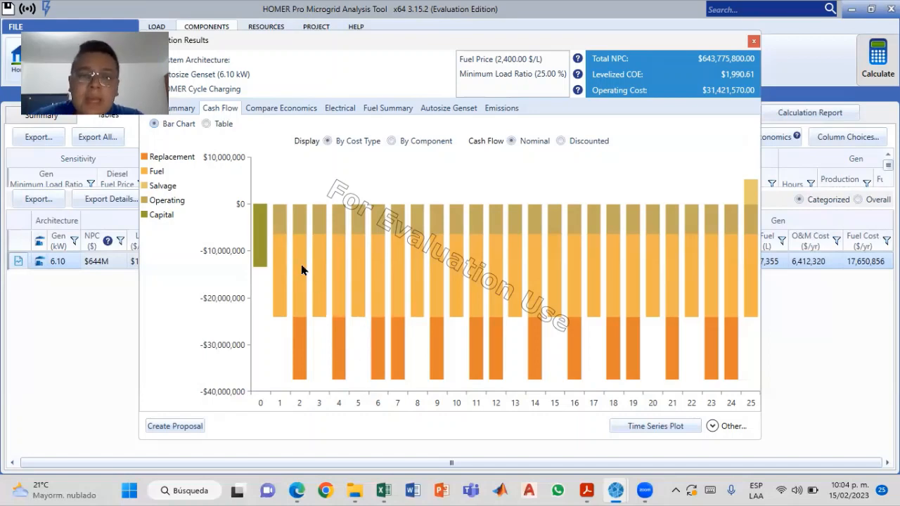
{"action": "mouse_move", "coordinate": [286, 262]}
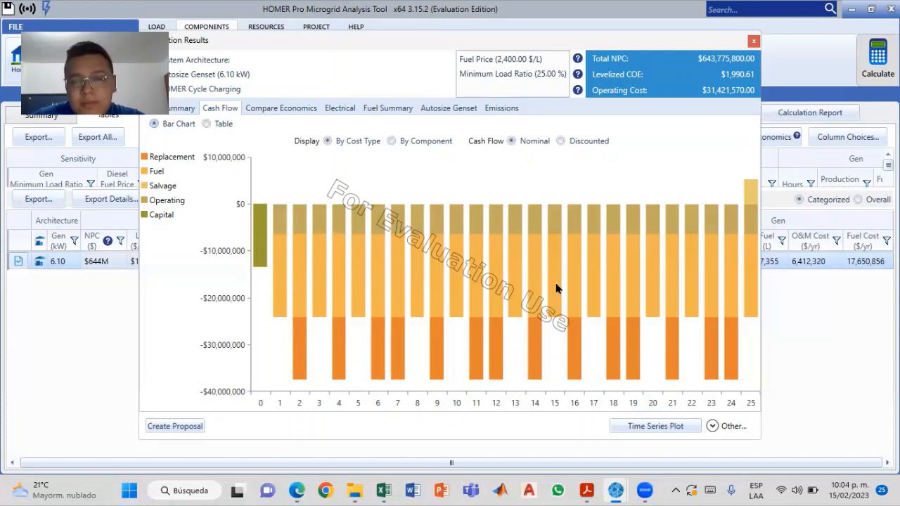
{"action": "mouse_move", "coordinate": [674, 282]}
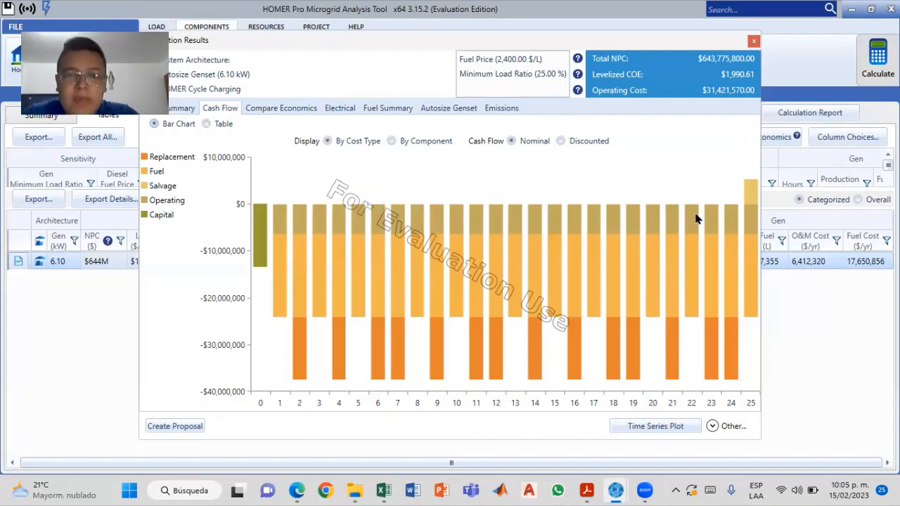
{"action": "mouse_move", "coordinate": [749, 197]}
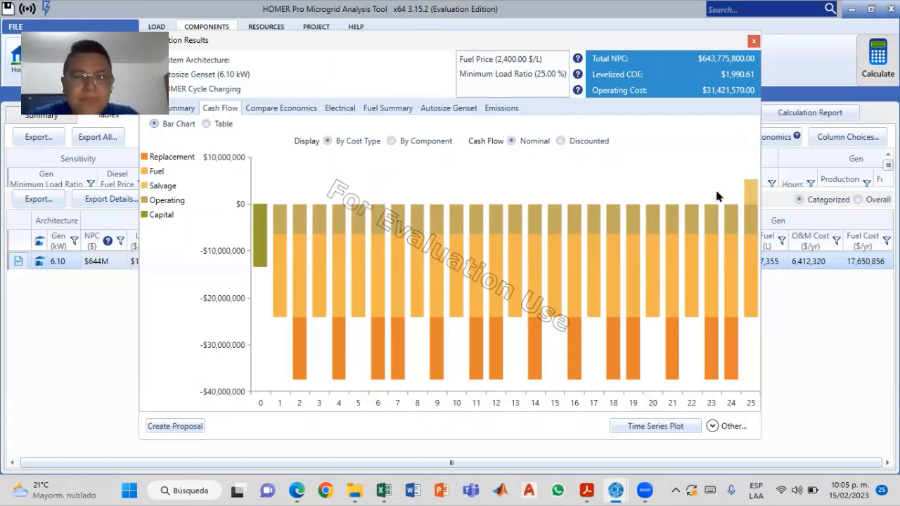
- Review the electrical results, comparing the generator's annual production, the AC primary load consumption and the excess electricity
{"action": "left_click", "coordinate": [341, 111]}
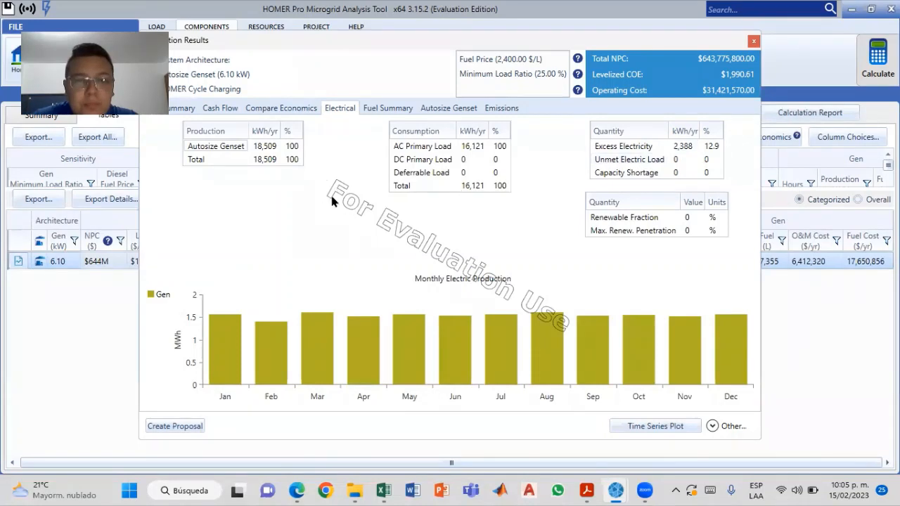
{"action": "left_click", "coordinate": [269, 149]}
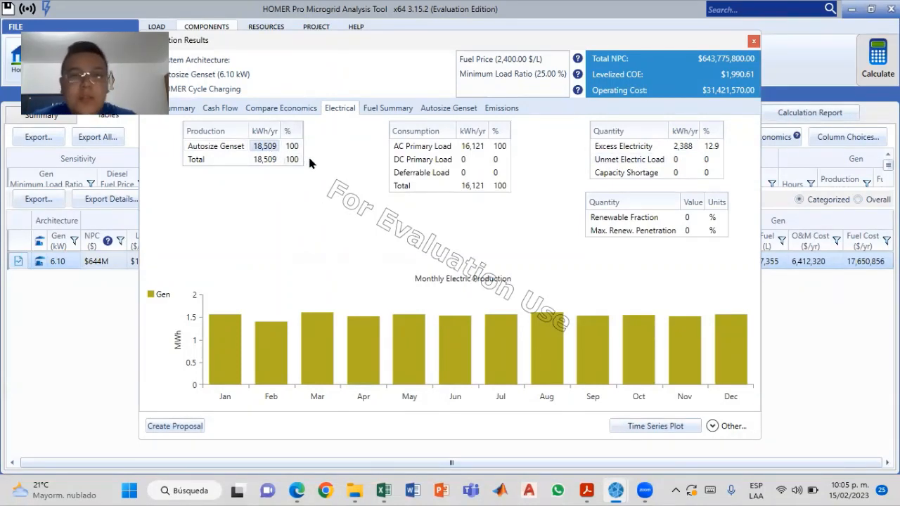
{"action": "left_click", "coordinate": [475, 148]}
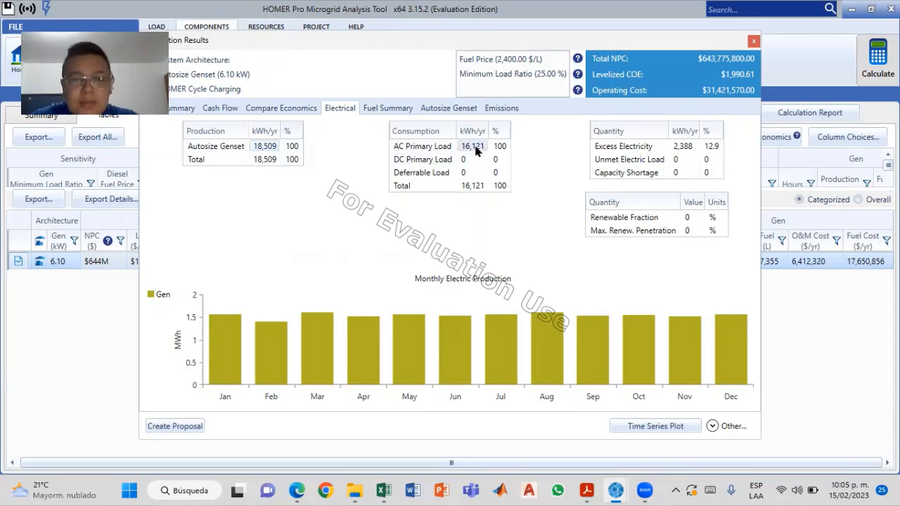
{"action": "left_click", "coordinate": [685, 147]}
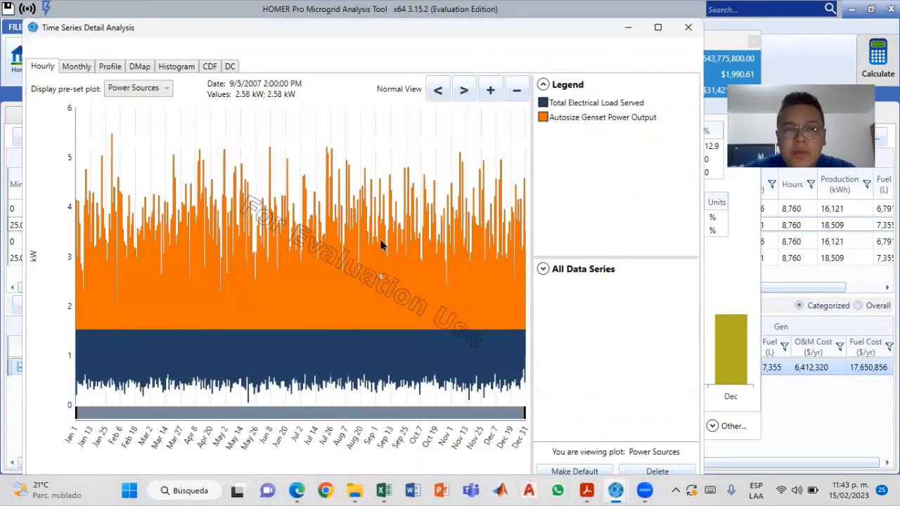
- Plot AC Primary Load, Autosize Genset Power Output and Autosize Genset Fuel in the hourly chart, without Total Electrical Load Served
{"action": "left_click", "coordinate": [543, 268]}
{"action": "left_click", "coordinate": [564, 310]}
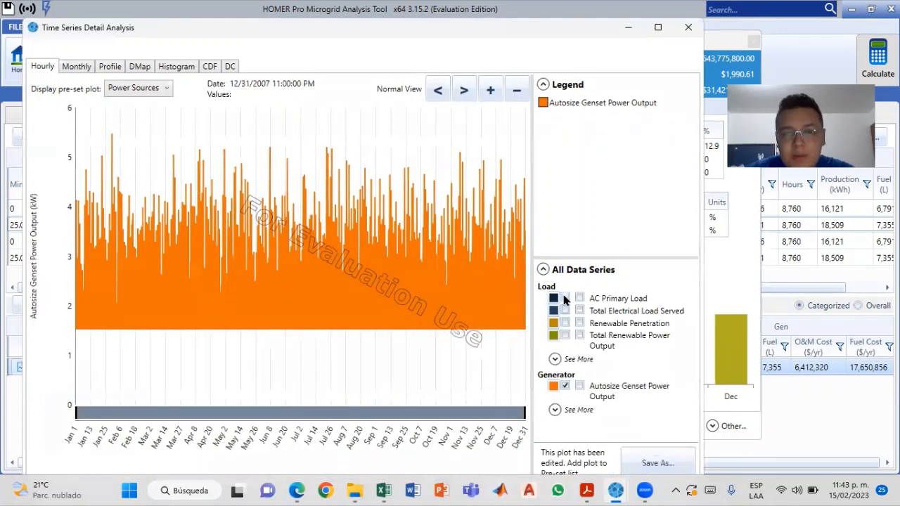
{"action": "left_click", "coordinate": [564, 298]}
{"action": "left_click", "coordinate": [564, 386]}
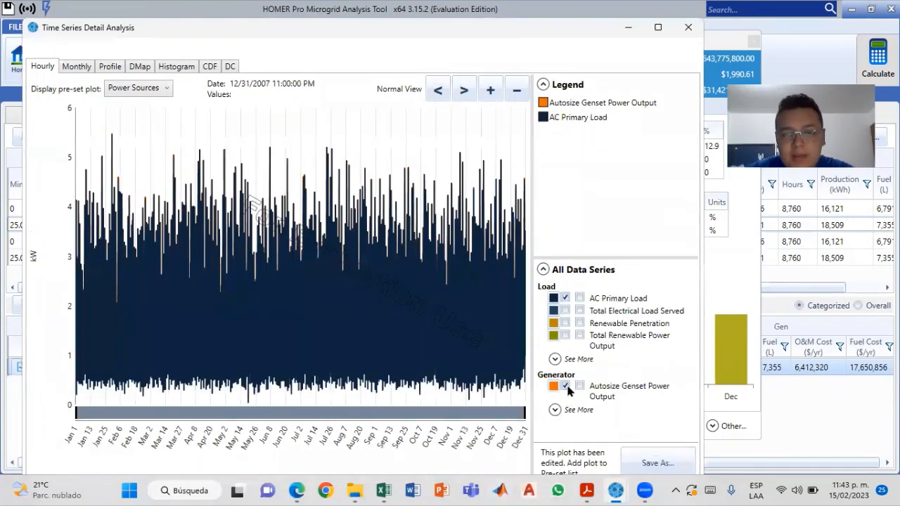
{"action": "left_click", "coordinate": [565, 386]}
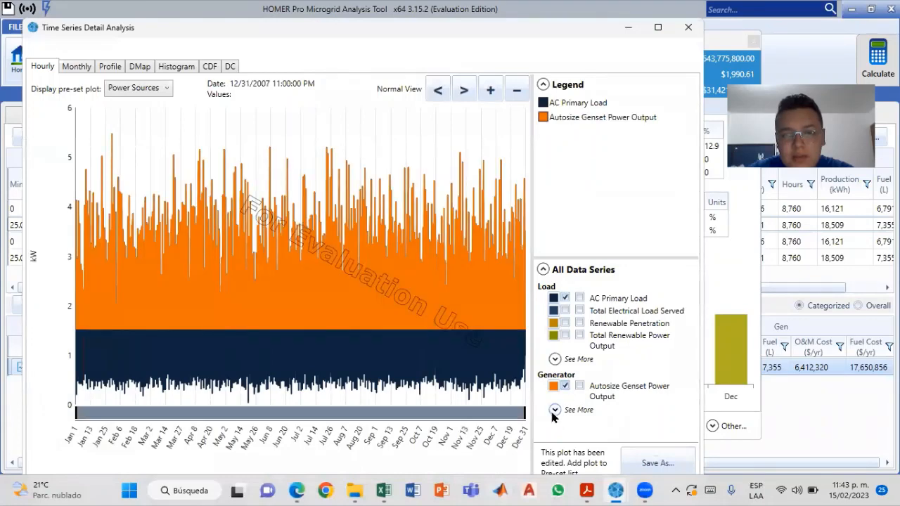
{"action": "left_click", "coordinate": [554, 410]}
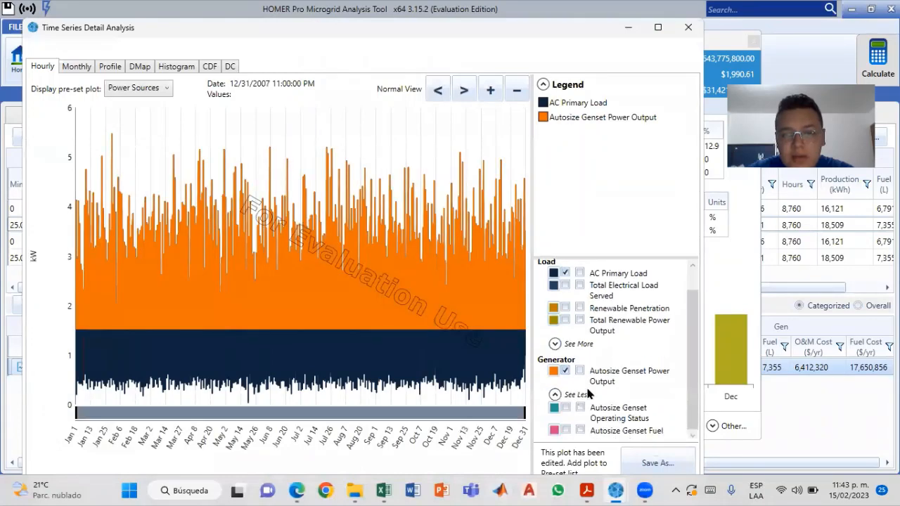
{"action": "left_click", "coordinate": [564, 430]}
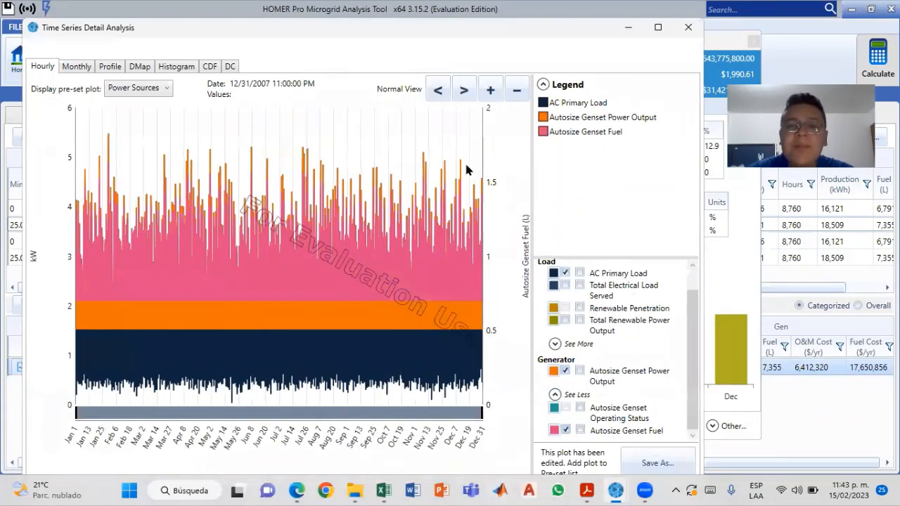
- Examine the hourly series around 25 June, and return to the sensitivity case with 25 % minimum load ratio and 2,400 $/L diesel price
{"action": "left_click", "coordinate": [490, 90]}
{"action": "left_click", "coordinate": [490, 91]}
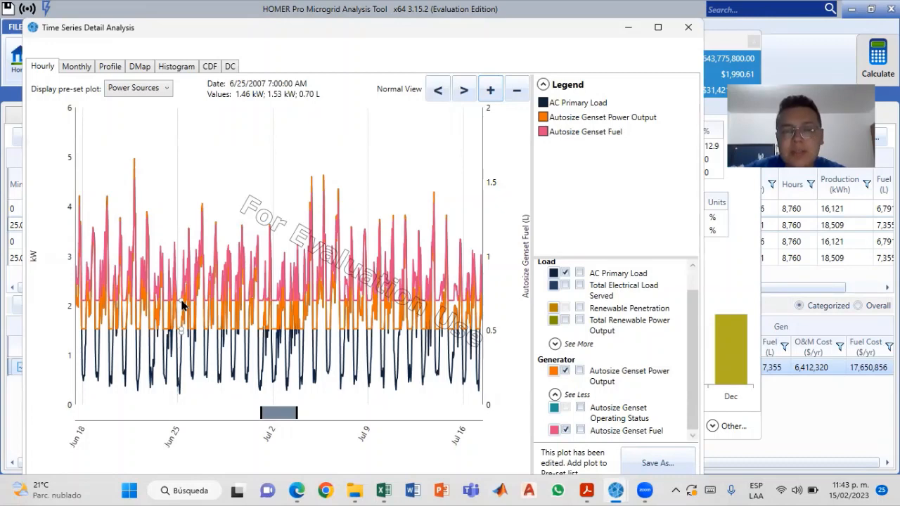
{"action": "right_click", "coordinate": [181, 304]}
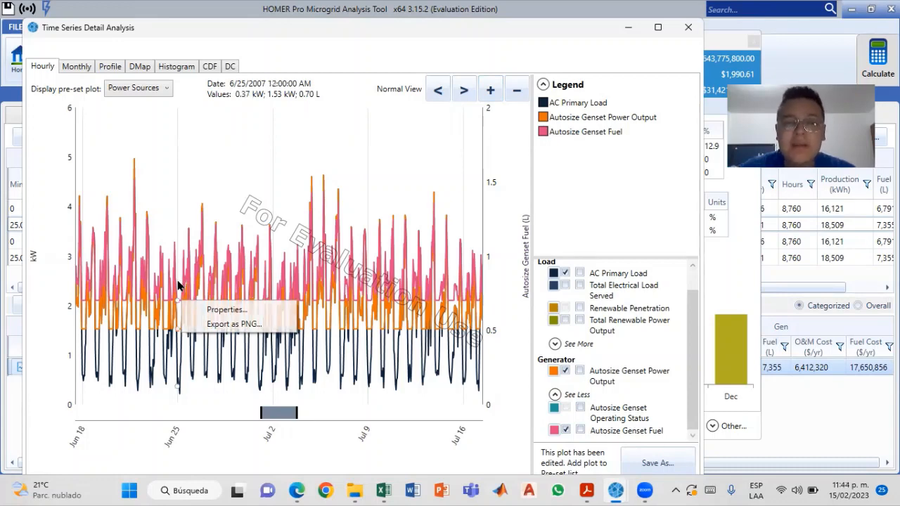
{"action": "left_click", "coordinate": [177, 286]}
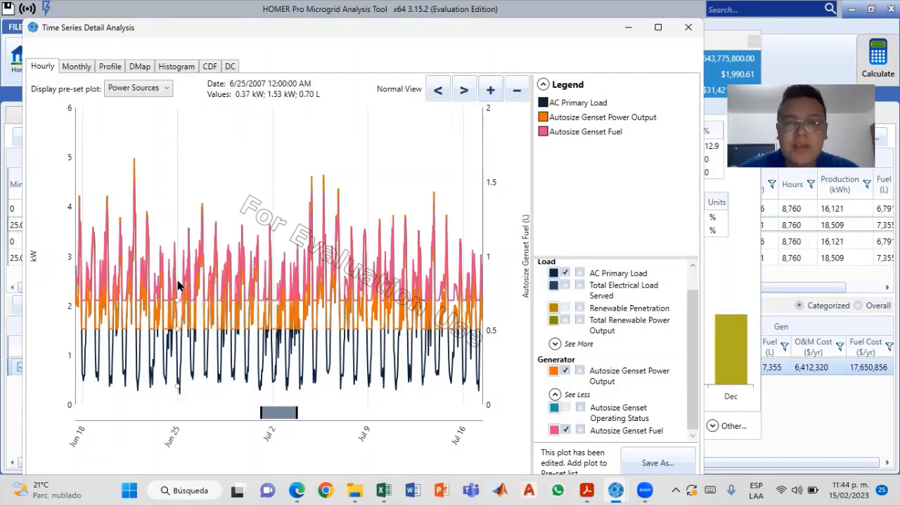
{"action": "left_click", "coordinate": [687, 32]}
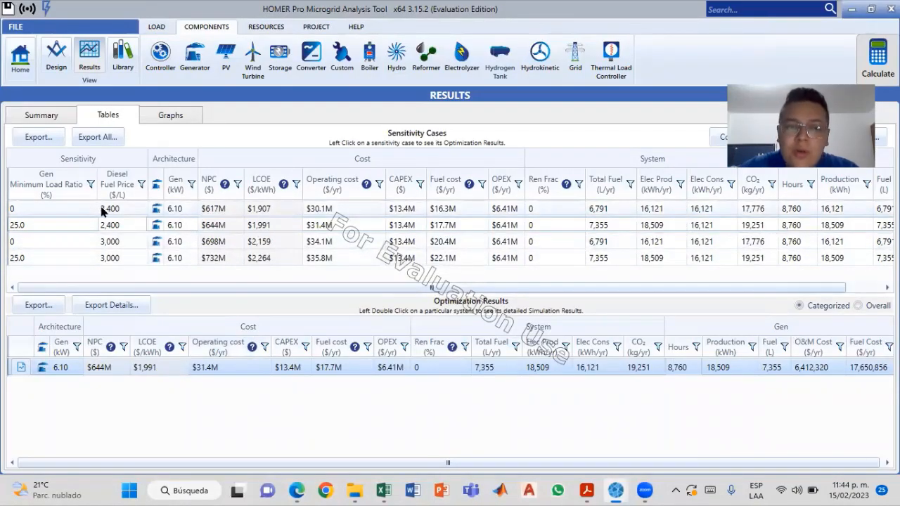
{"action": "left_click", "coordinate": [63, 226]}
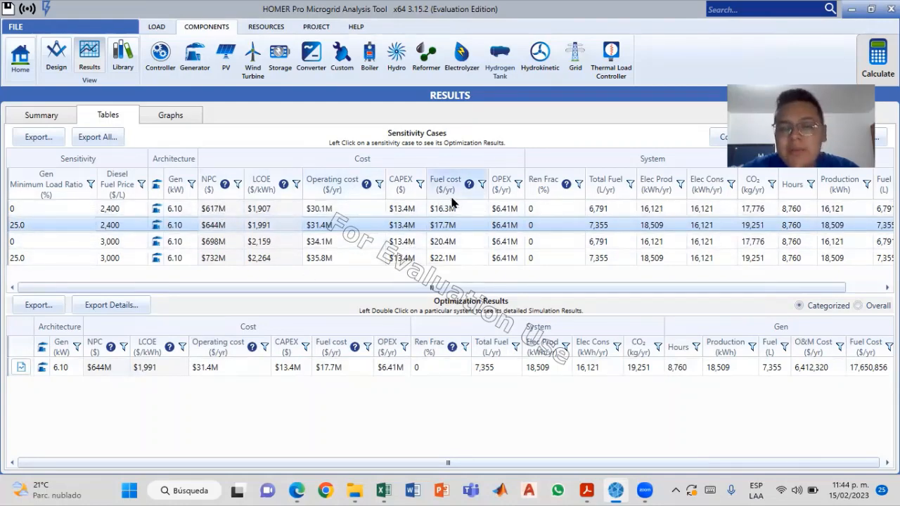
- Switch to the Tablas Video workbook in Excel and review the fuel price and MLR of the four scenarios
{"action": "left_click", "coordinate": [386, 490]}
{"action": "left_click_drag", "start_coordinate": [624, 450], "coordinate": [716, 424]}
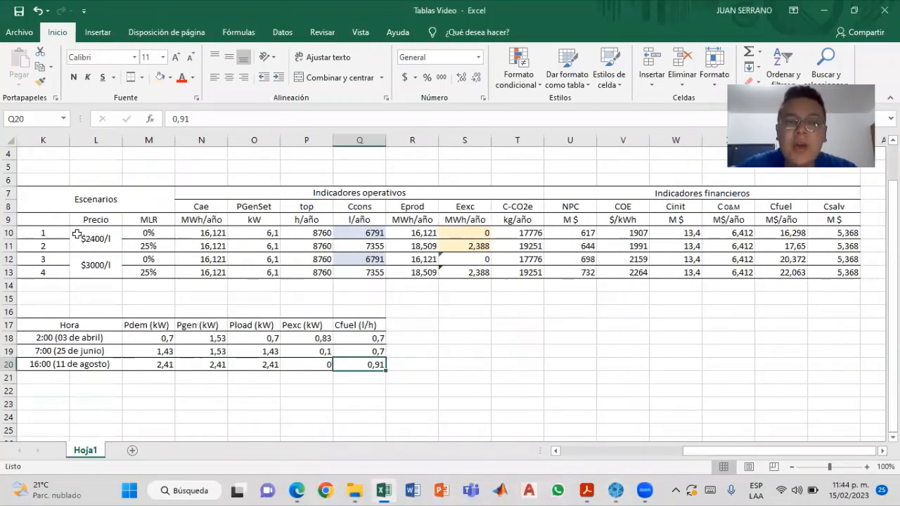
{"action": "left_click", "coordinate": [93, 233]}
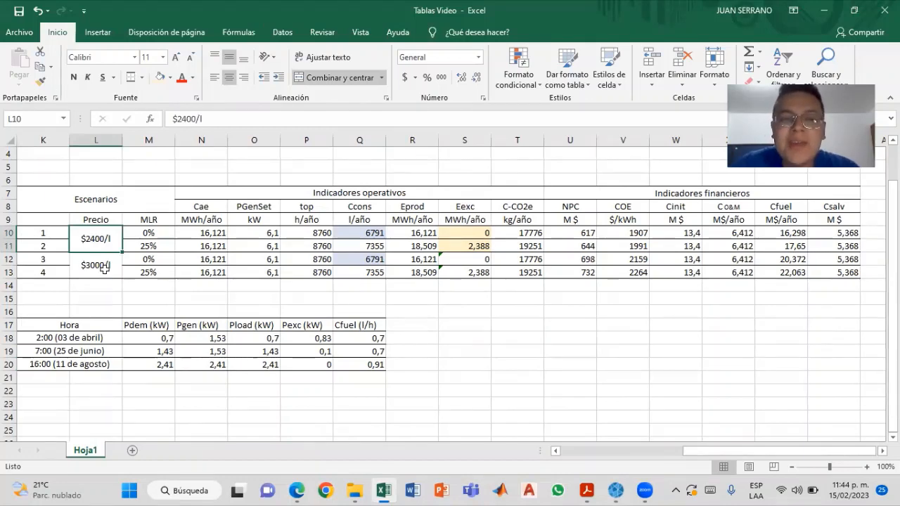
{"action": "left_click", "coordinate": [106, 266]}
{"action": "left_click", "coordinate": [157, 236]}
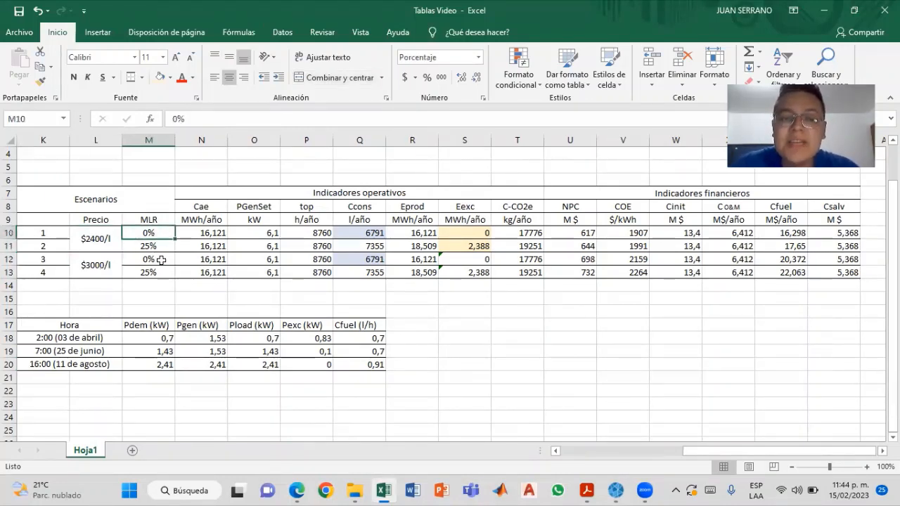
{"action": "left_click", "coordinate": [161, 259]}
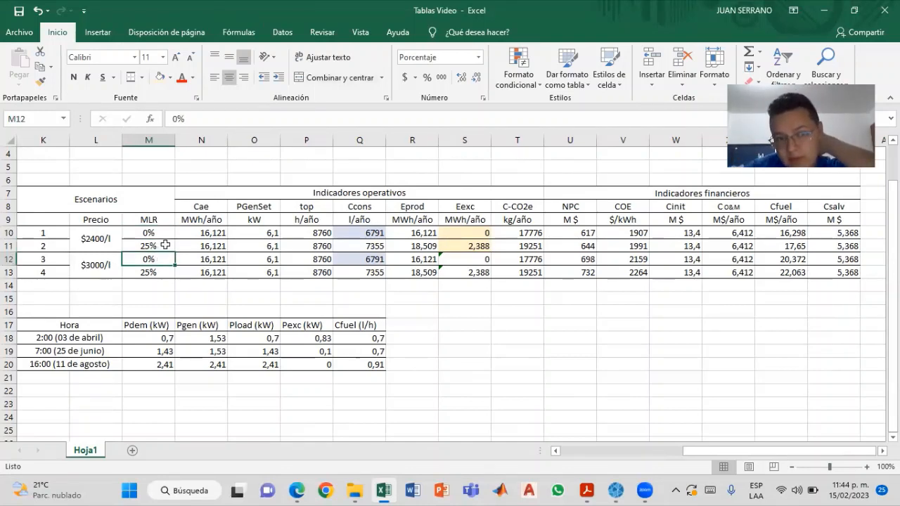
{"action": "left_click", "coordinate": [159, 247]}
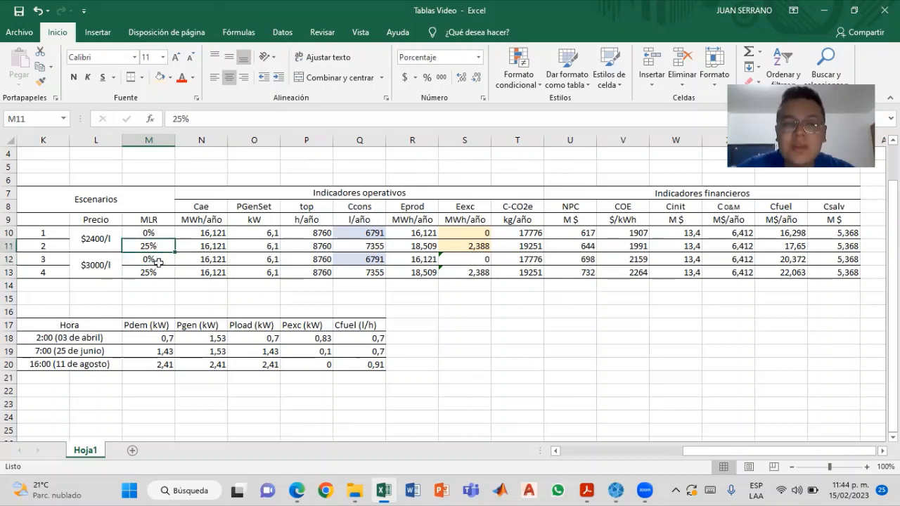
{"action": "left_click", "coordinate": [158, 273]}
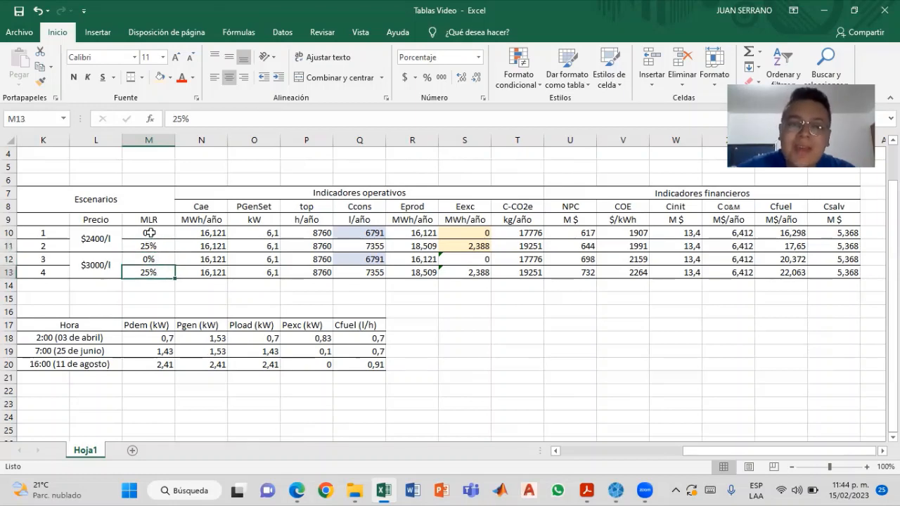
{"action": "left_click_drag", "start_coordinate": [149, 233], "coordinate": [149, 273]}
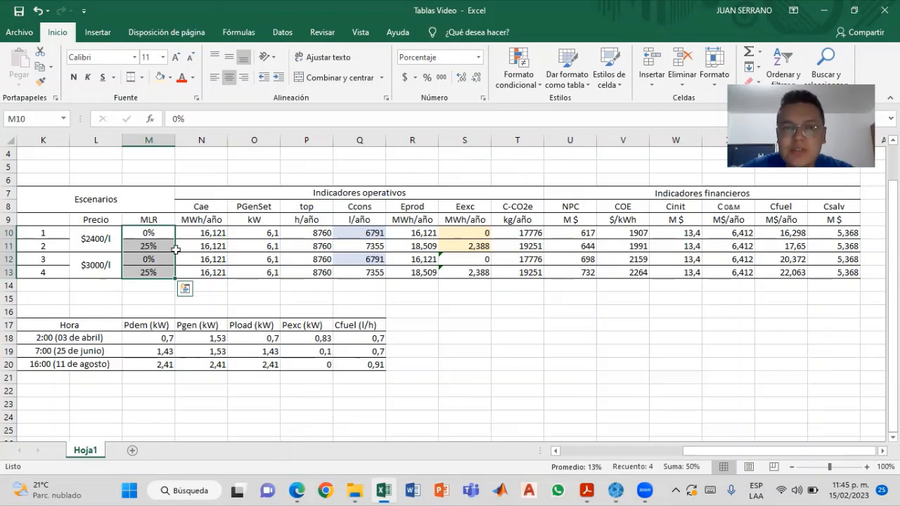
- Compare the annual energy consumption (Cae), generator capacity (PGenSet) and operating hours (top) across the four scenarios
{"action": "left_click", "coordinate": [202, 232]}
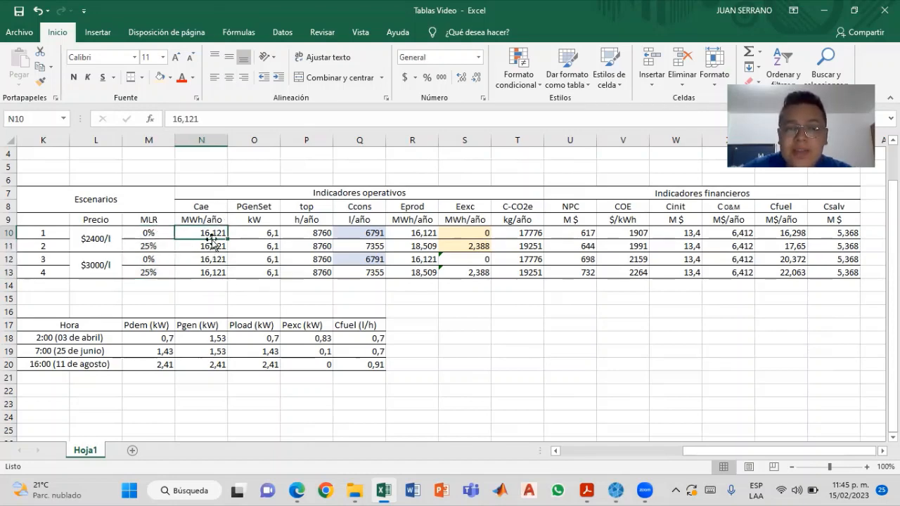
{"action": "left_click_drag", "start_coordinate": [207, 233], "coordinate": [213, 273]}
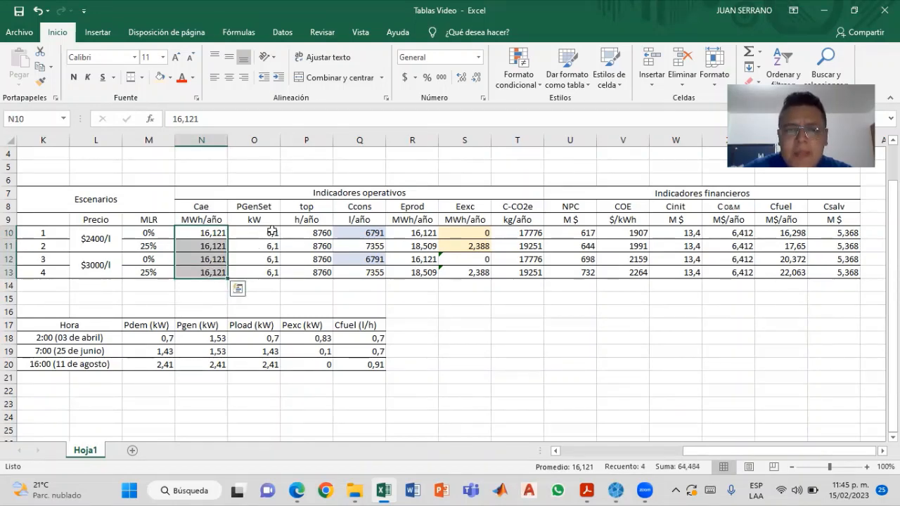
{"action": "left_click_drag", "start_coordinate": [271, 233], "coordinate": [269, 273]}
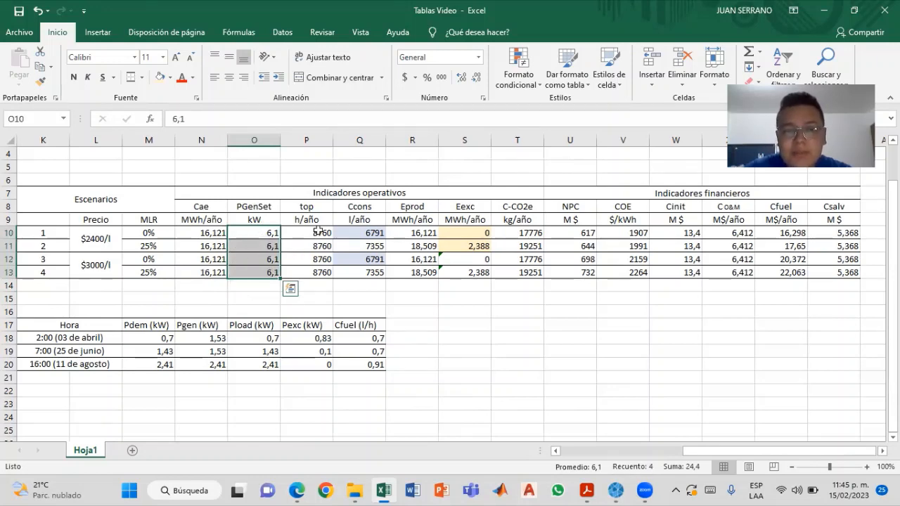
{"action": "left_click_drag", "start_coordinate": [316, 233], "coordinate": [321, 272]}
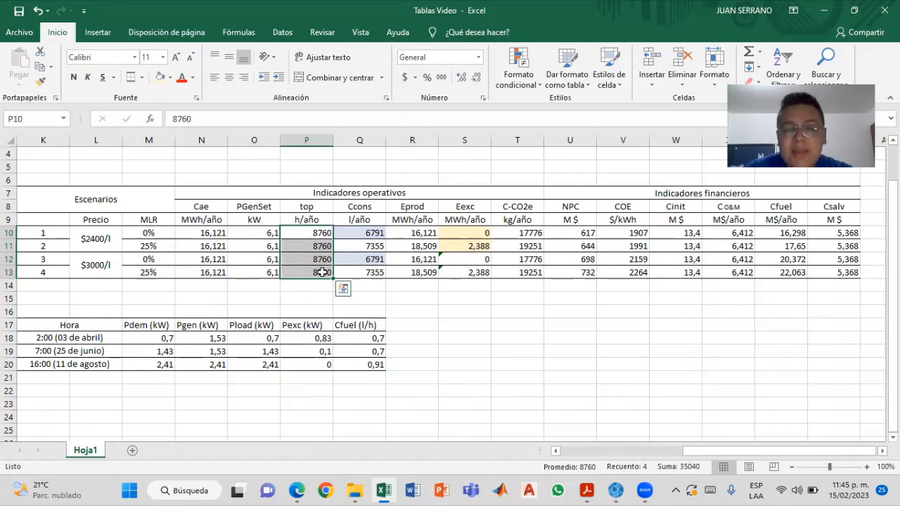
- Compare annual fuel consumption (Ccons) across the four scenarios, checking the two 0% MLR cases against each other
{"action": "left_click", "coordinate": [371, 234]}
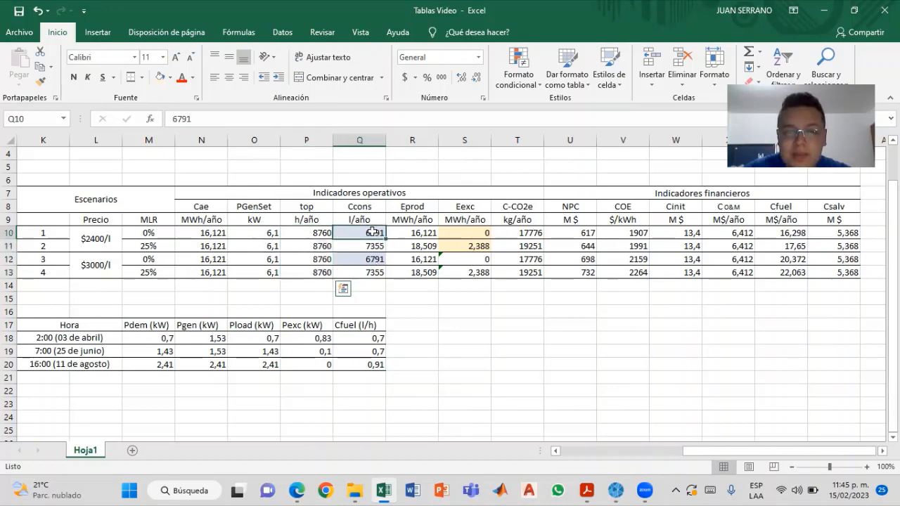
{"action": "left_click_drag", "start_coordinate": [371, 234], "coordinate": [367, 276]}
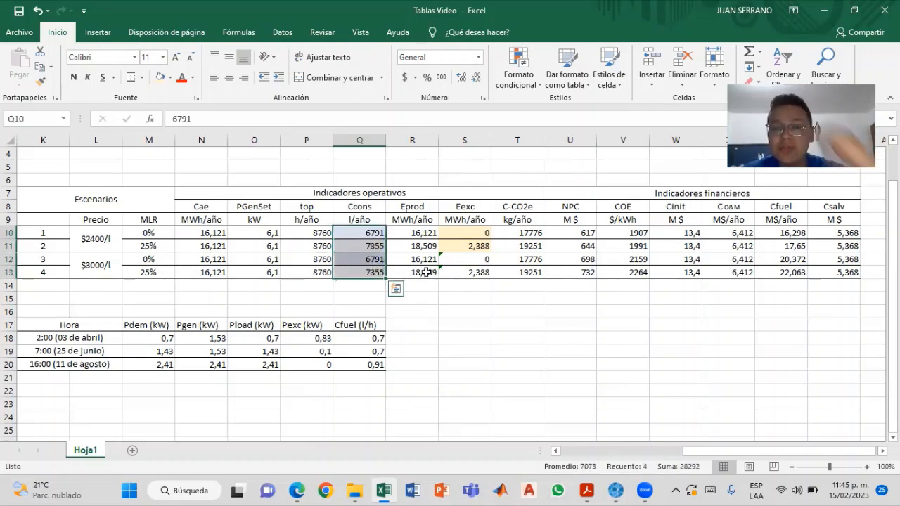
{"action": "left_click", "coordinate": [376, 235]}
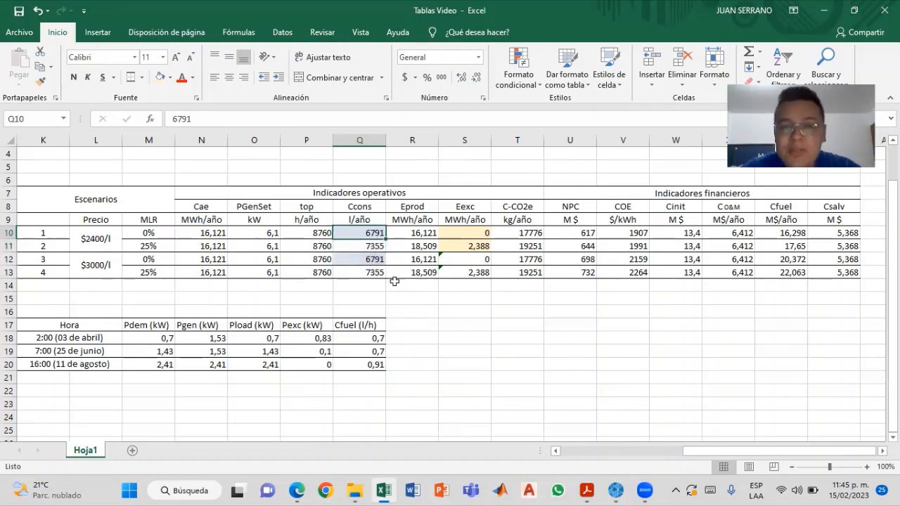
{"action": "left_click", "coordinate": [376, 260], "text": "ctrl"}
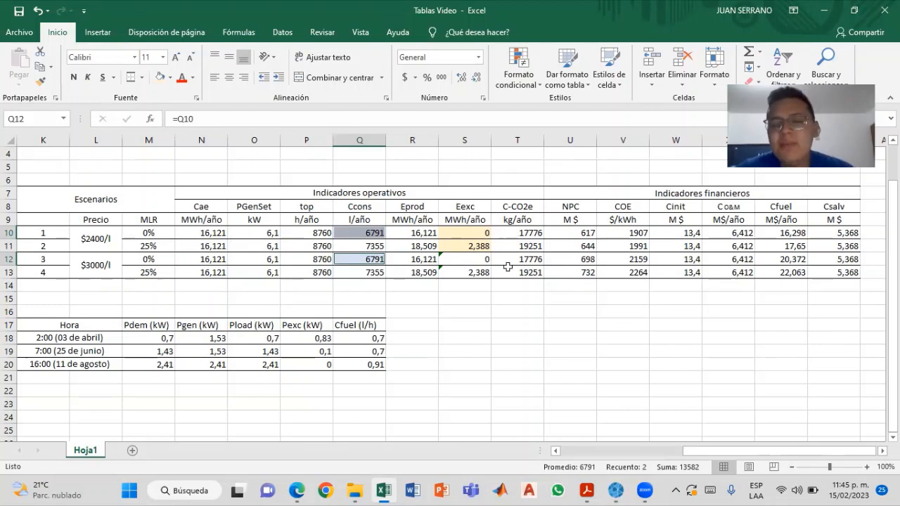
- Compare annual energy production (Eprod) between the 0% MLR scenarios and the 25% MLR scenarios
{"action": "left_click", "coordinate": [426, 231]}
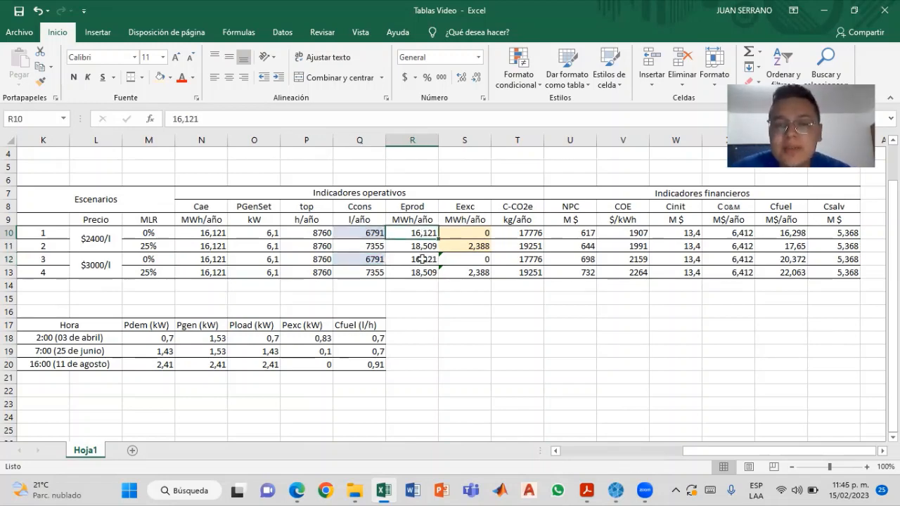
{"action": "left_click", "coordinate": [422, 259], "text": "ctrl"}
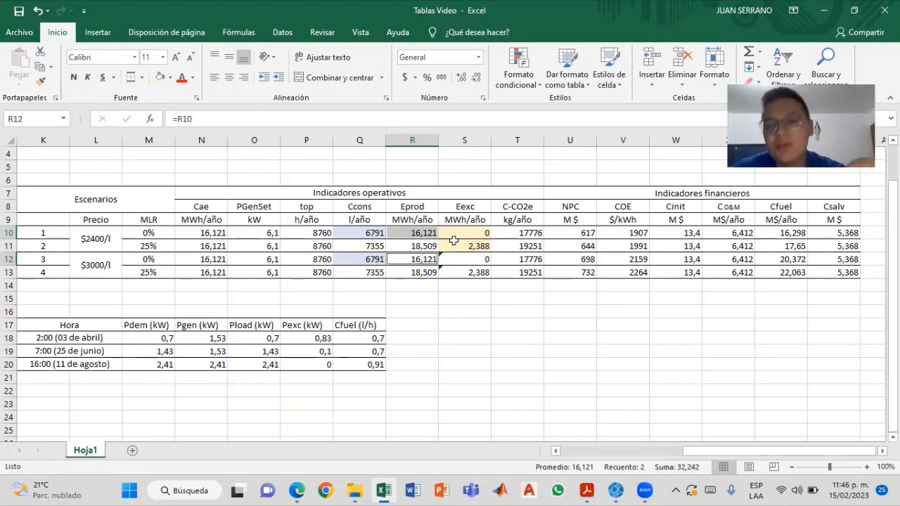
{"action": "left_click", "coordinate": [426, 247]}
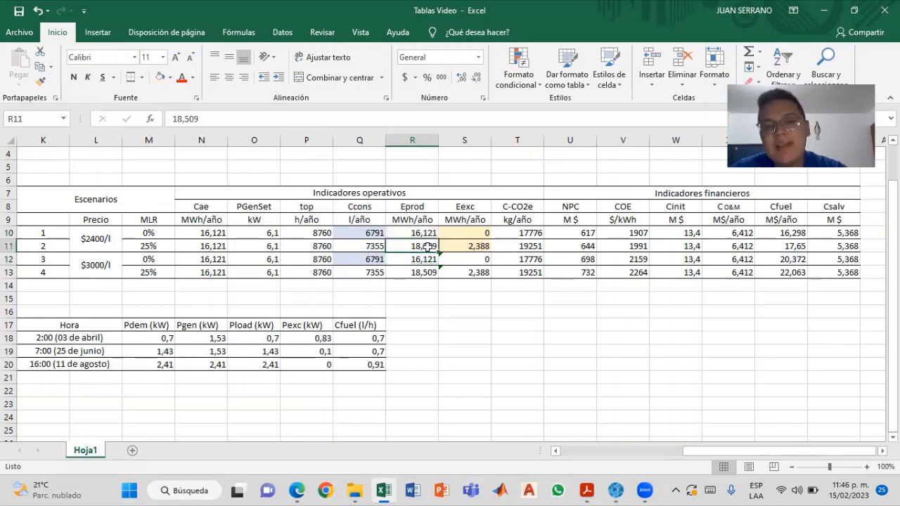
{"action": "left_click", "coordinate": [419, 273]}
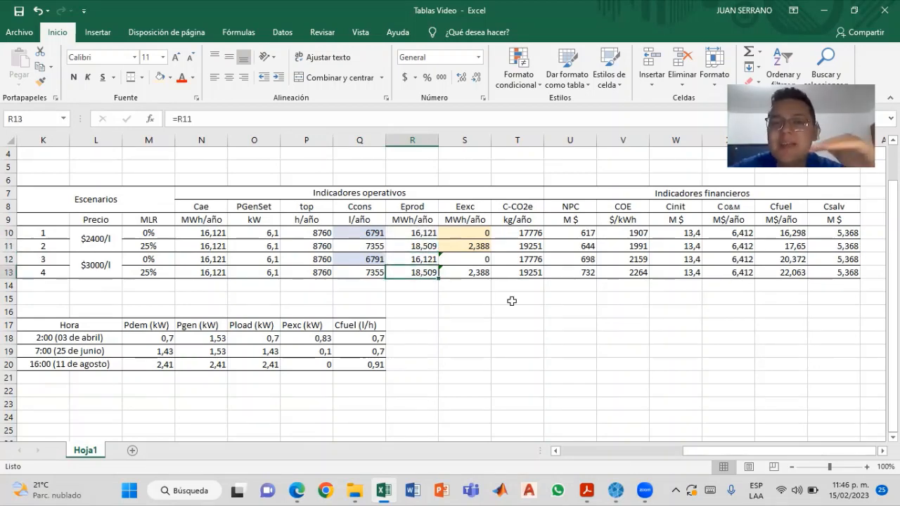
- Review the excess energy (Eexc) of scenarios 1, 2 and 4 in the operating indicators
{"action": "left_click", "coordinate": [486, 233]}
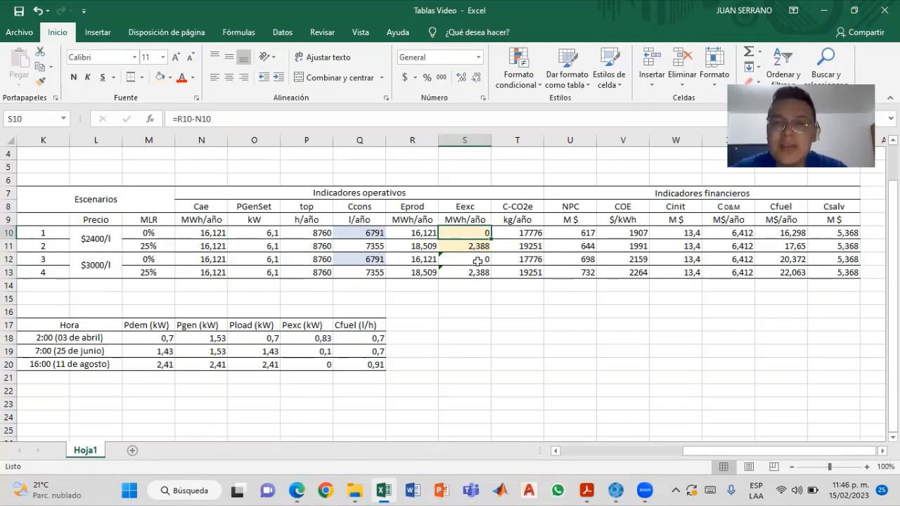
{"action": "left_click", "coordinate": [478, 247]}
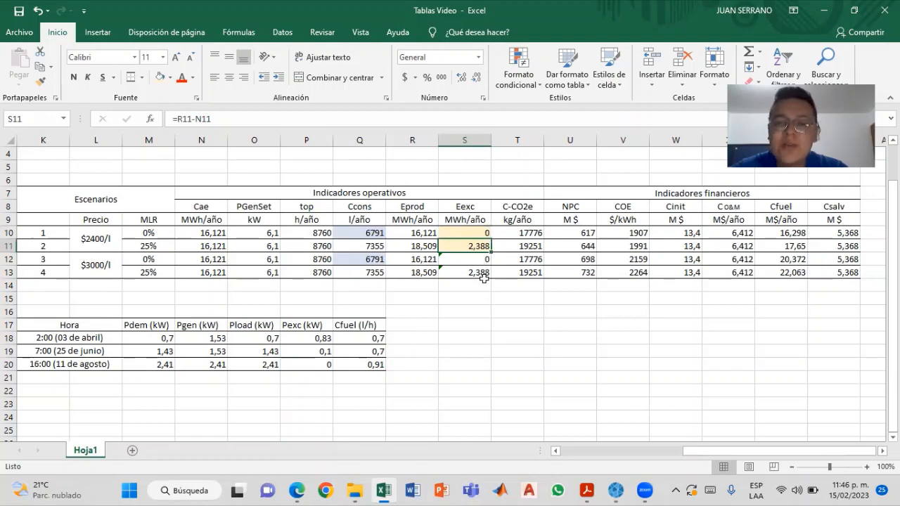
{"action": "left_click", "coordinate": [484, 283]}
{"action": "left_click", "coordinate": [485, 273]}
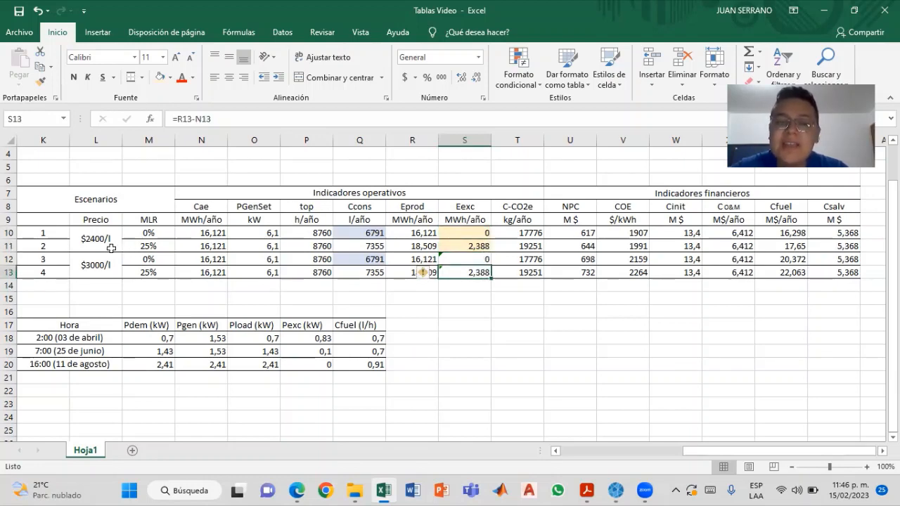
- Compare the C-CO2e emissions of the four scenarios, pairing the 0% MLR cases and the 25% MLR cases
{"action": "left_click_drag", "start_coordinate": [533, 233], "coordinate": [526, 274]}
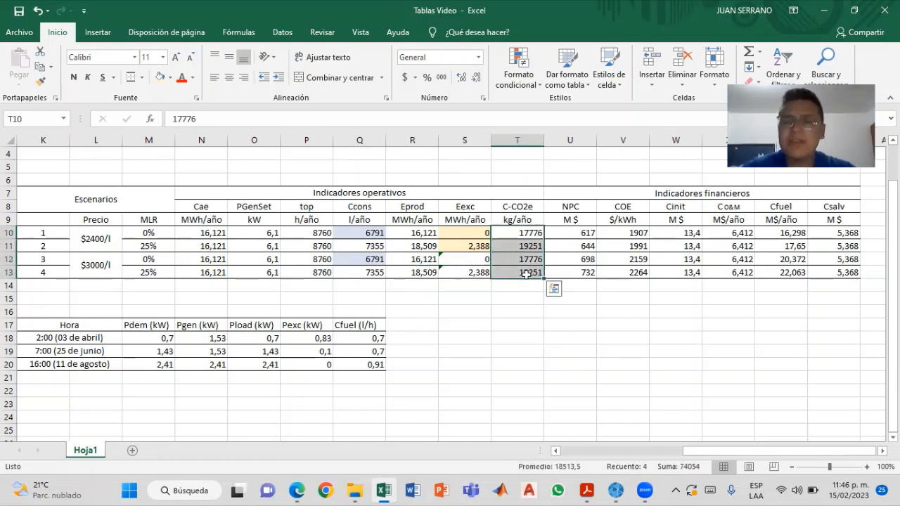
{"action": "left_click", "coordinate": [535, 234]}
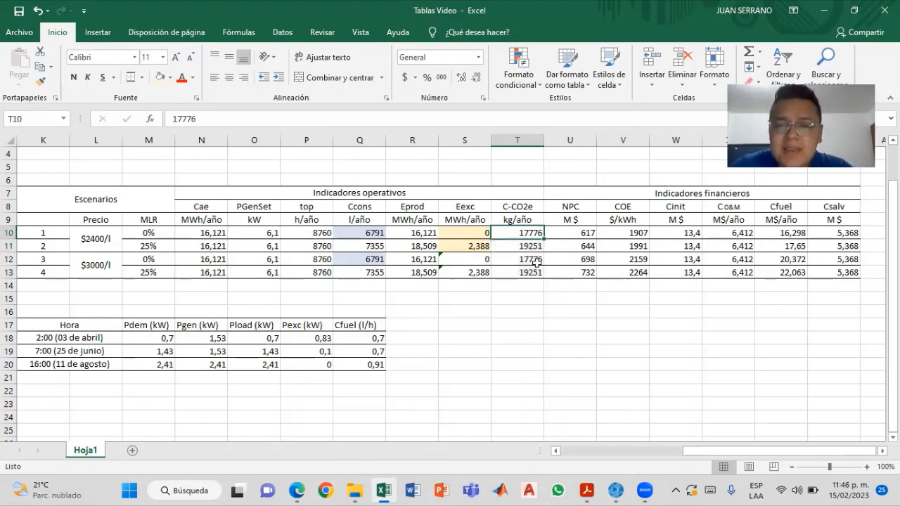
{"action": "left_click", "coordinate": [535, 260], "text": "ctrl"}
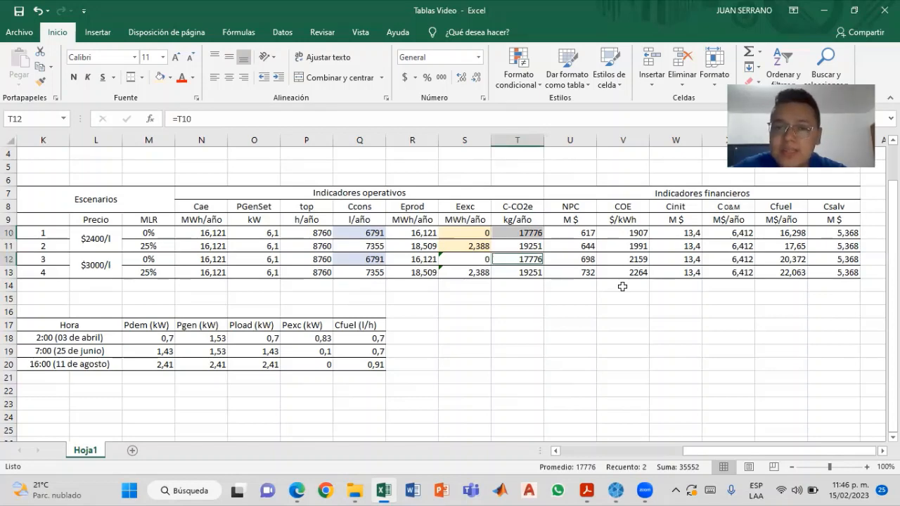
{"action": "left_click", "coordinate": [528, 247]}
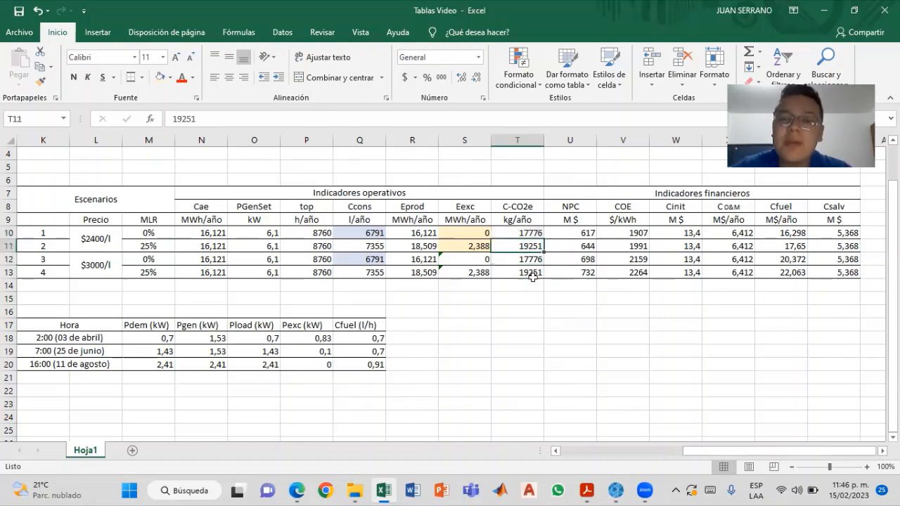
{"action": "left_click", "coordinate": [527, 273]}
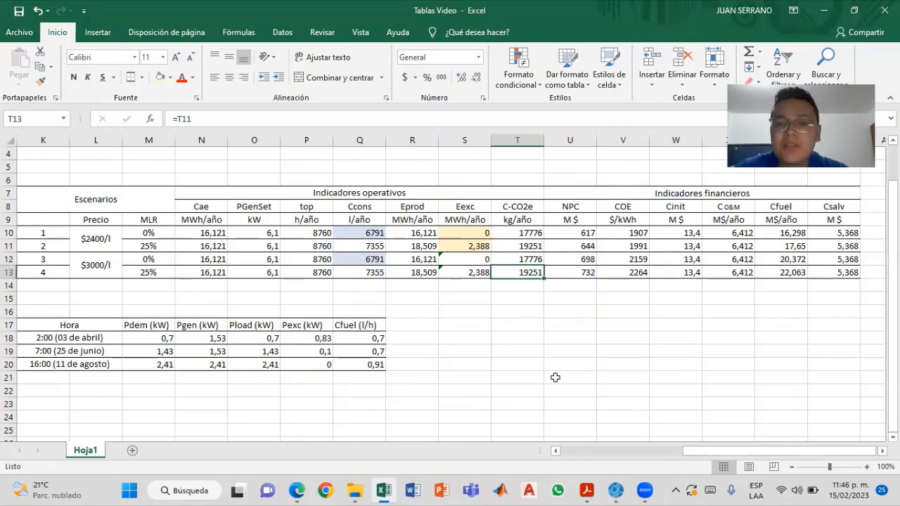
- Compare the NPC of scenarios 1, 2 and 3 against their fuel prices and minimum load ratios
{"action": "left_click", "coordinate": [577, 233]}
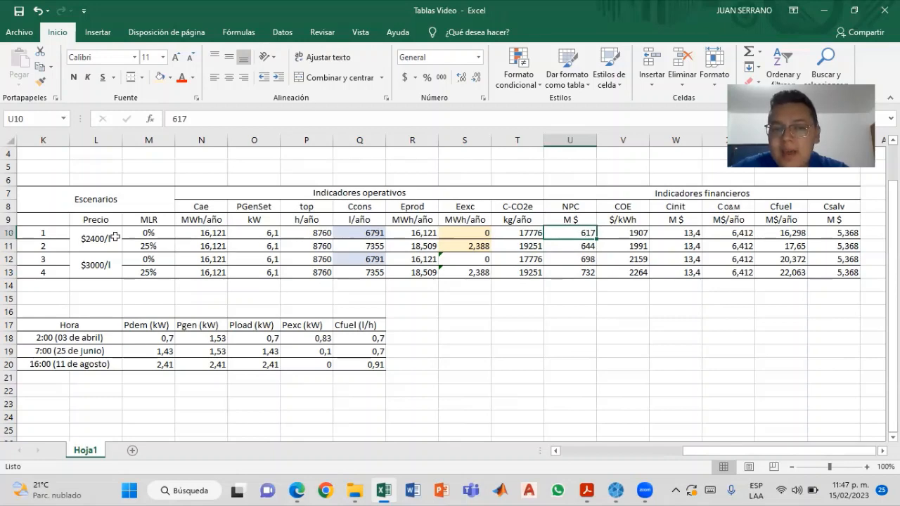
{"action": "left_click_drag", "start_coordinate": [112, 237], "coordinate": [107, 274]}
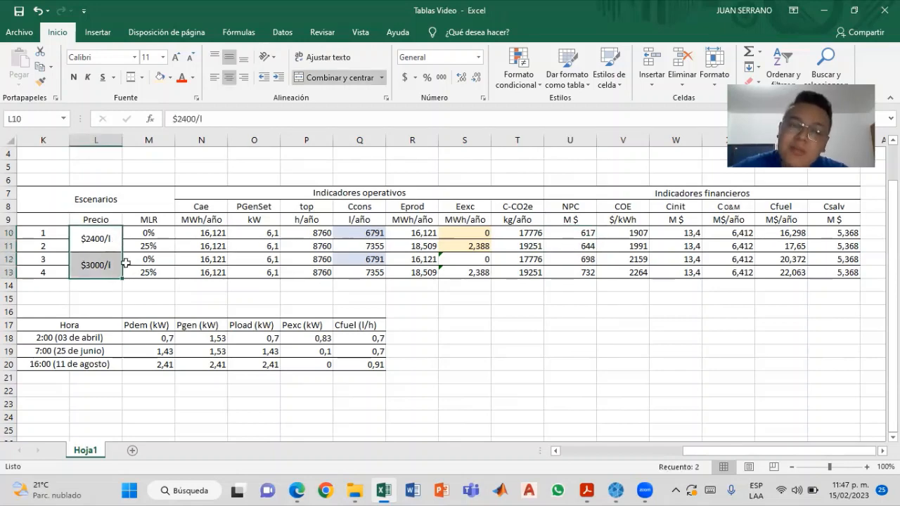
{"action": "left_click_drag", "start_coordinate": [149, 233], "coordinate": [154, 245]}
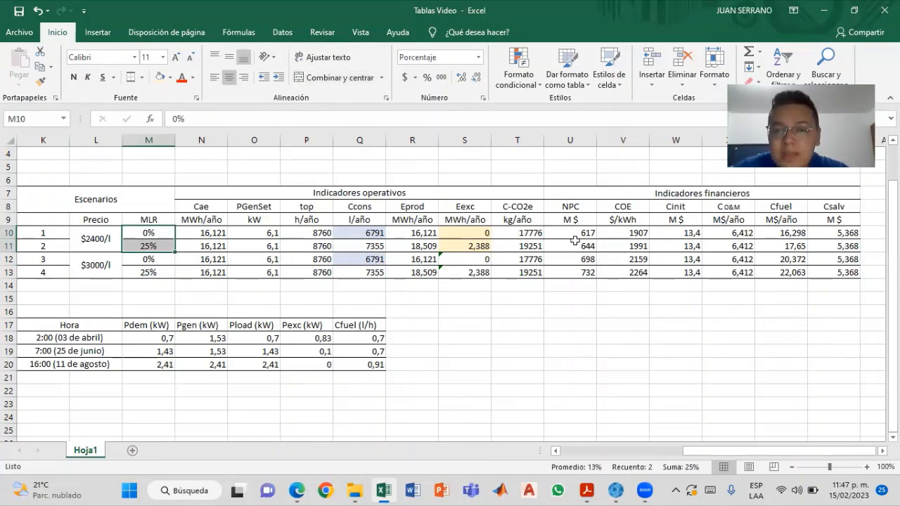
{"action": "left_click", "coordinate": [577, 233]}
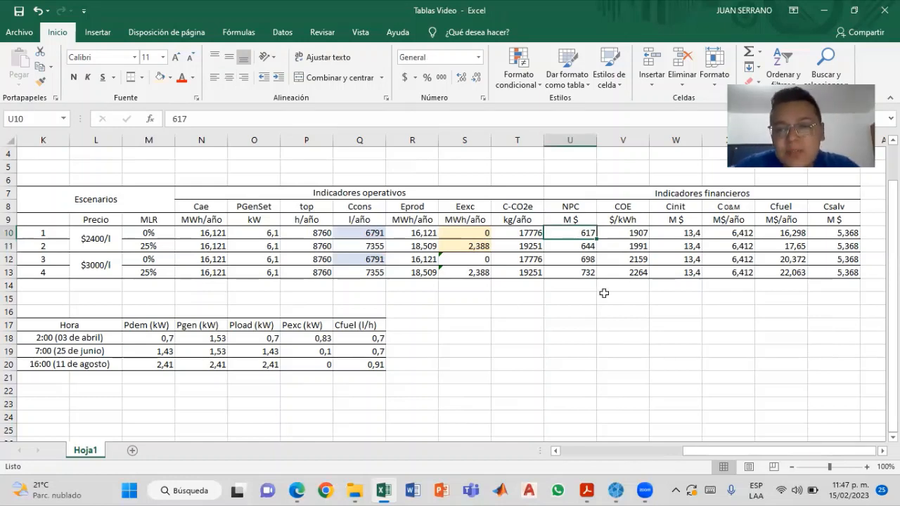
{"action": "left_click", "coordinate": [568, 245]}
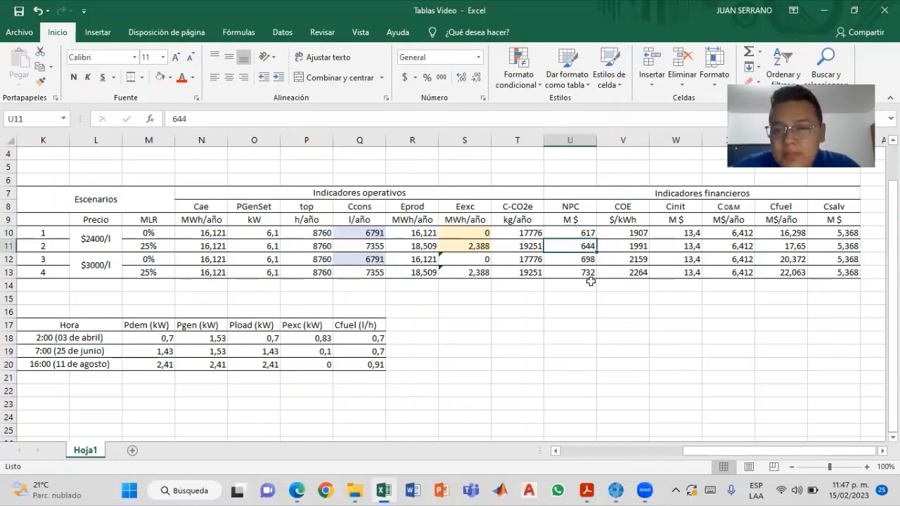
{"action": "left_click", "coordinate": [589, 234]}
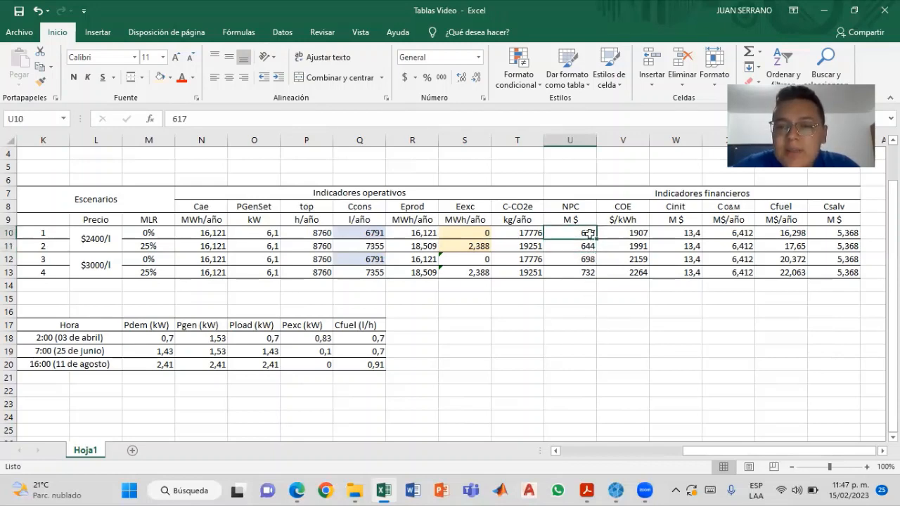
{"action": "left_click", "coordinate": [582, 260], "text": "ctrl"}
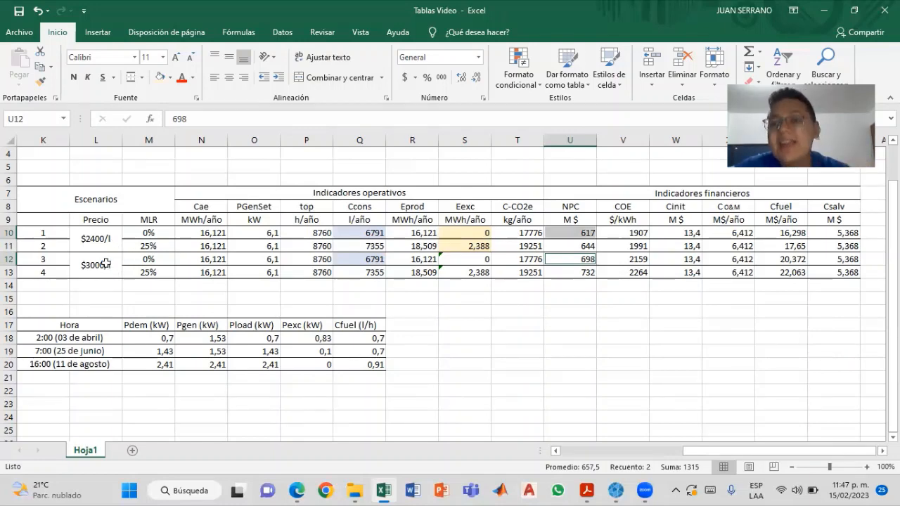
{"action": "left_click", "coordinate": [151, 219]}
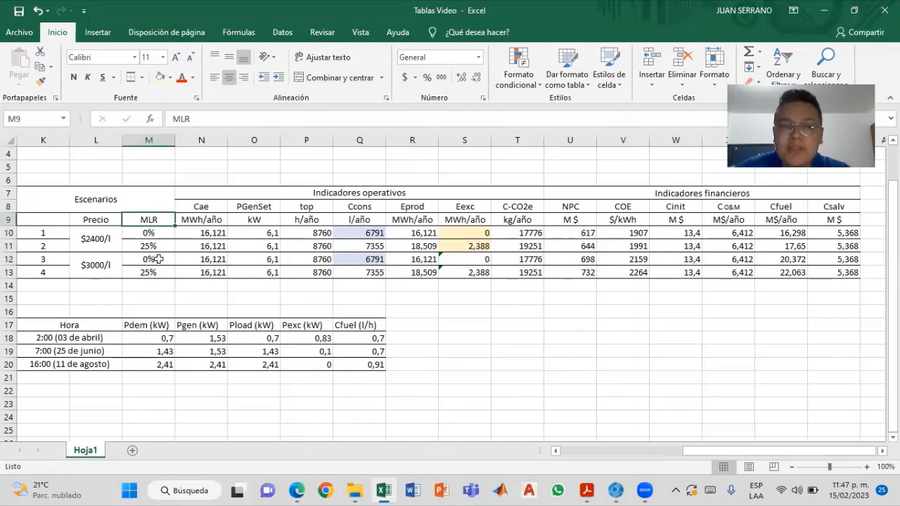
{"action": "left_click", "coordinate": [111, 242]}
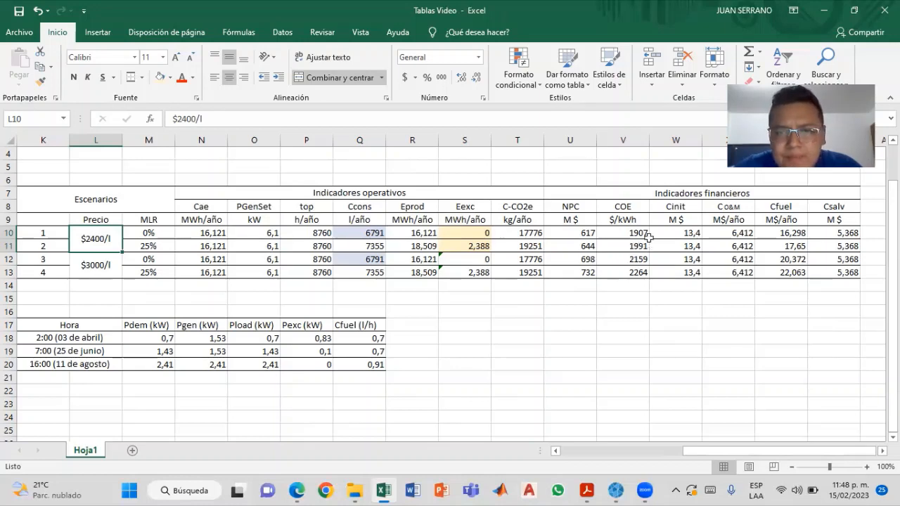
- Review the COE, initial cost (Cinit) and operation and maintenance cost (CO&M), starting from scenario 1
{"action": "left_click", "coordinate": [643, 236]}
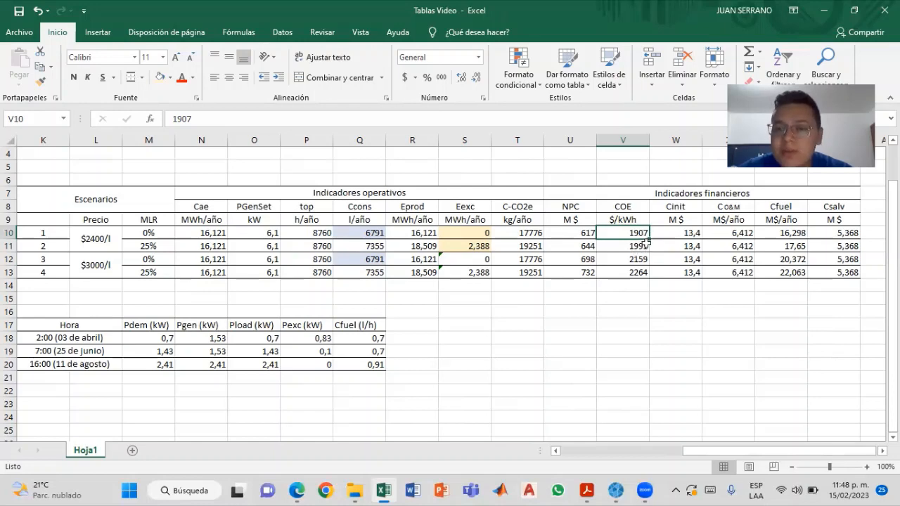
{"action": "left_click", "coordinate": [689, 232]}
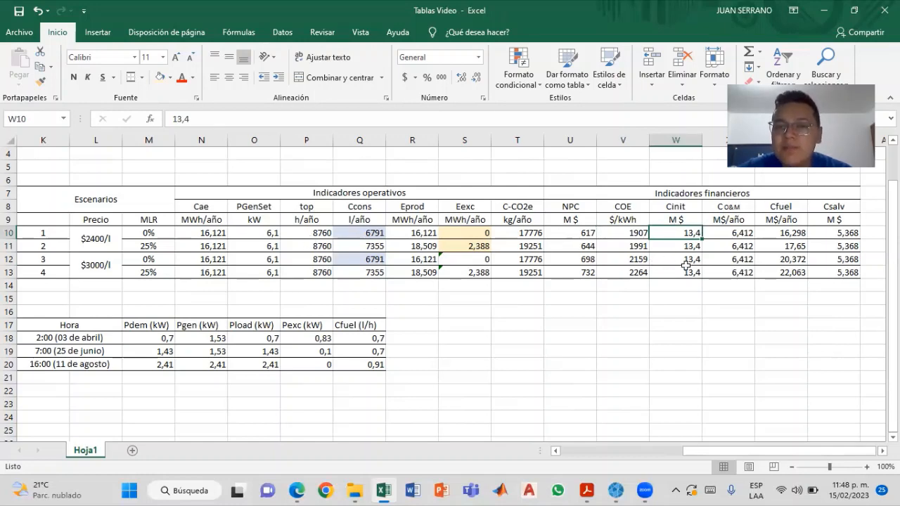
{"action": "left_click", "coordinate": [733, 234]}
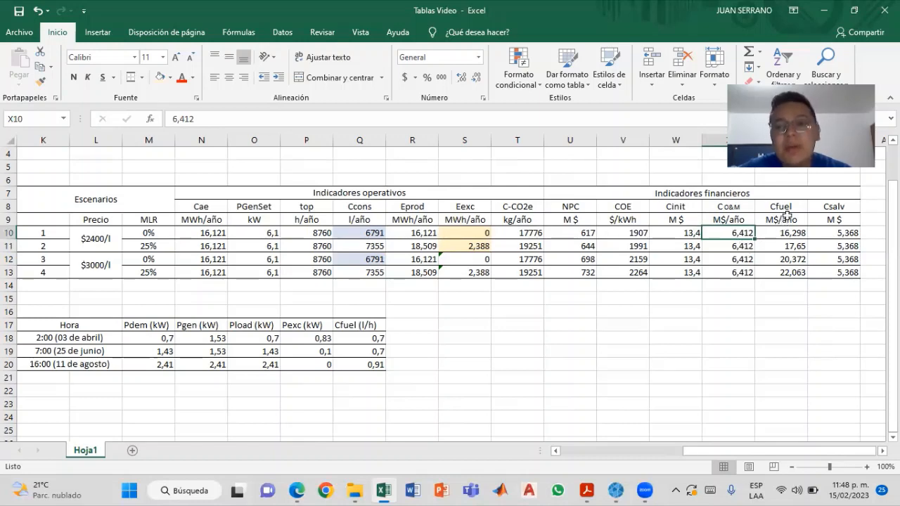
- Examine the annual fuel cost (Cfuel) of the four scenarios, comparing the two $2400/l cases
{"action": "left_click_drag", "start_coordinate": [783, 206], "coordinate": [783, 270]}
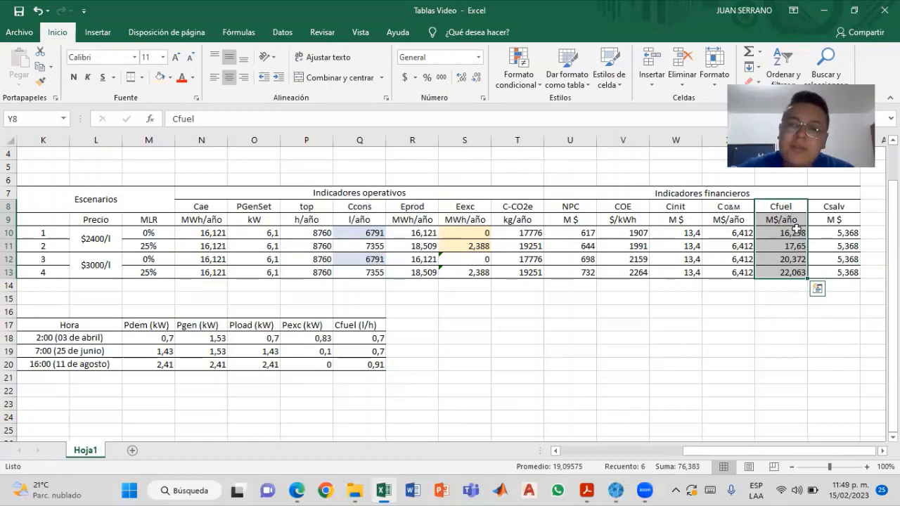
{"action": "left_click_drag", "start_coordinate": [797, 232], "coordinate": [801, 249]}
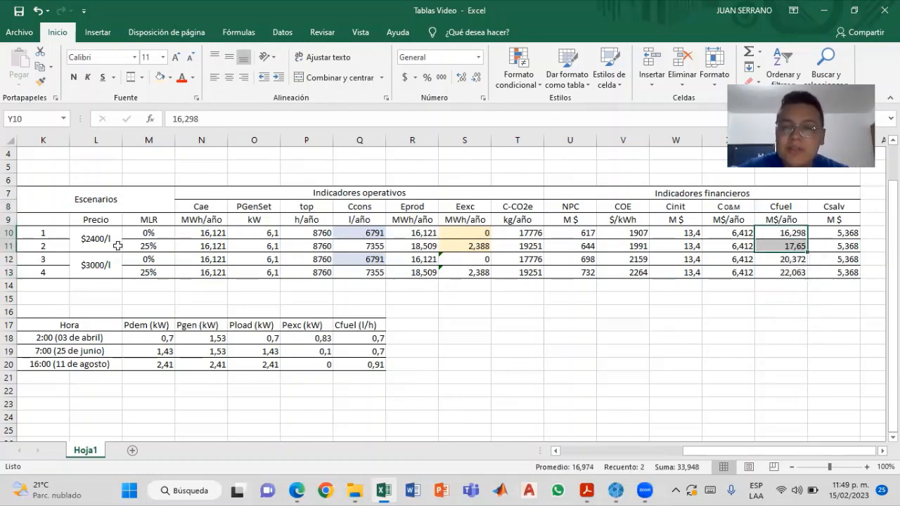
{"action": "left_click", "coordinate": [793, 234]}
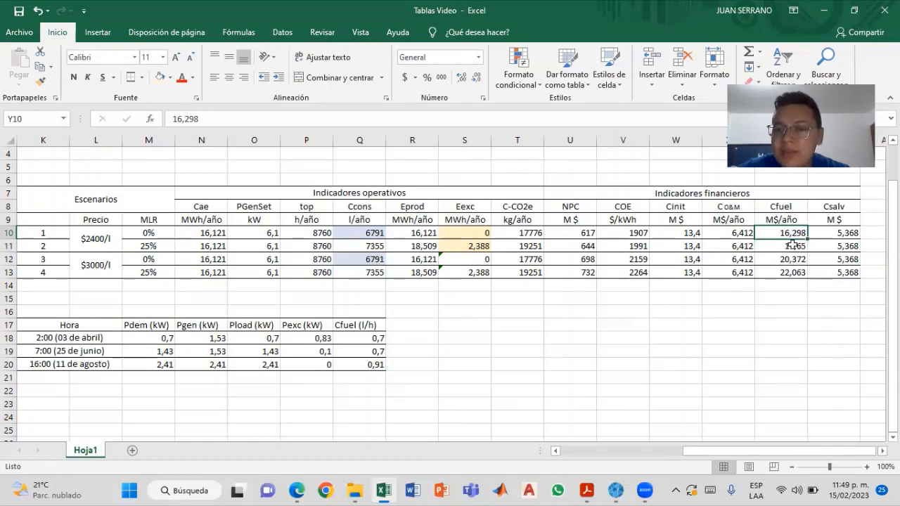
- Compare the Cfuel of scenarios 2, 3 and 4, and review the Csalv values of all four scenarios
{"action": "left_click", "coordinate": [793, 243]}
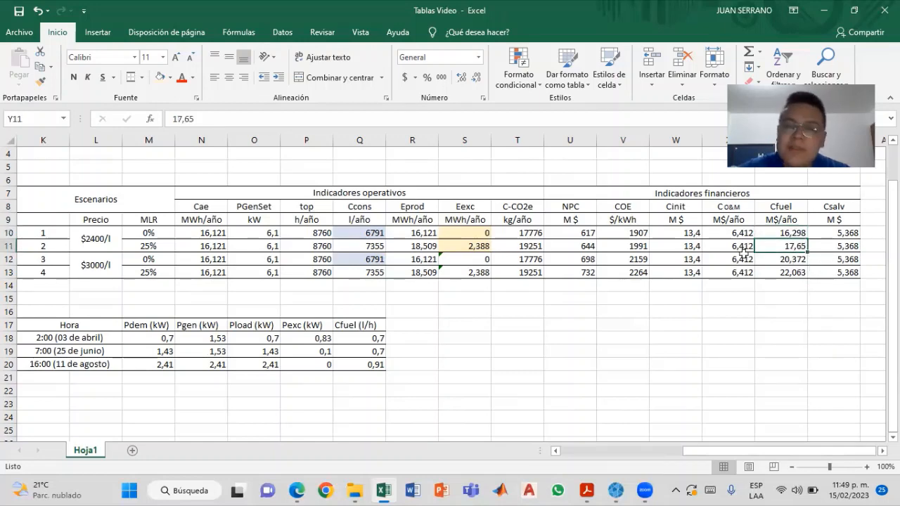
{"action": "left_click", "coordinate": [792, 260]}
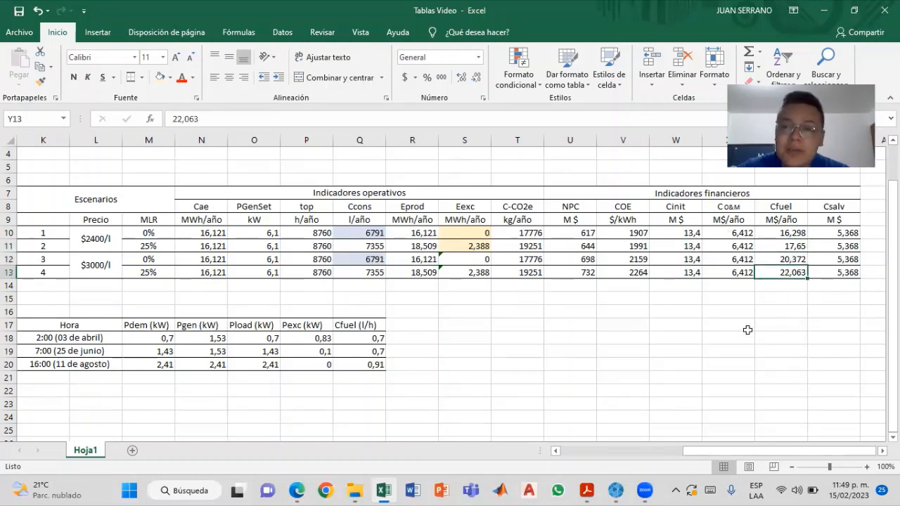
{"action": "left_click_drag", "start_coordinate": [842, 234], "coordinate": [849, 278]}
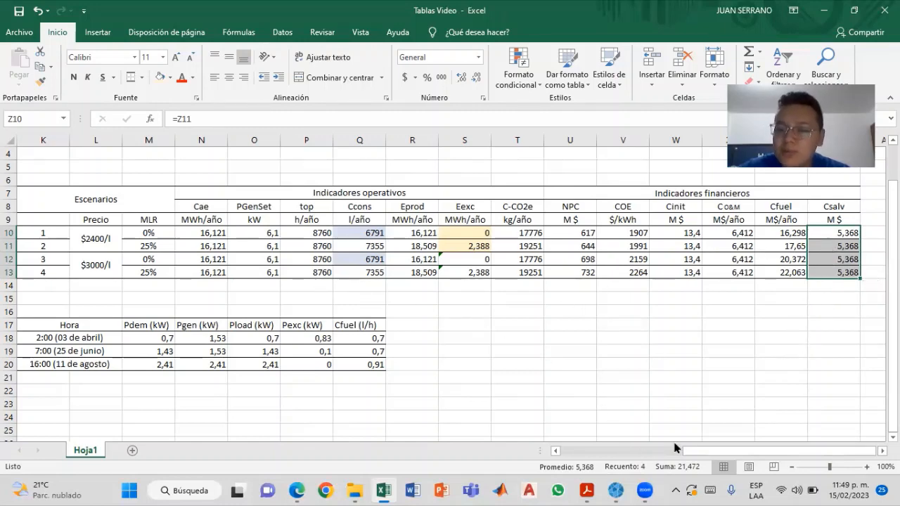
- Review the hourly operation table, starting with the power flows and fuel consumption at 2:00 (03 de abril)
{"action": "left_click_drag", "start_coordinate": [713, 451], "coordinate": [677, 453]}
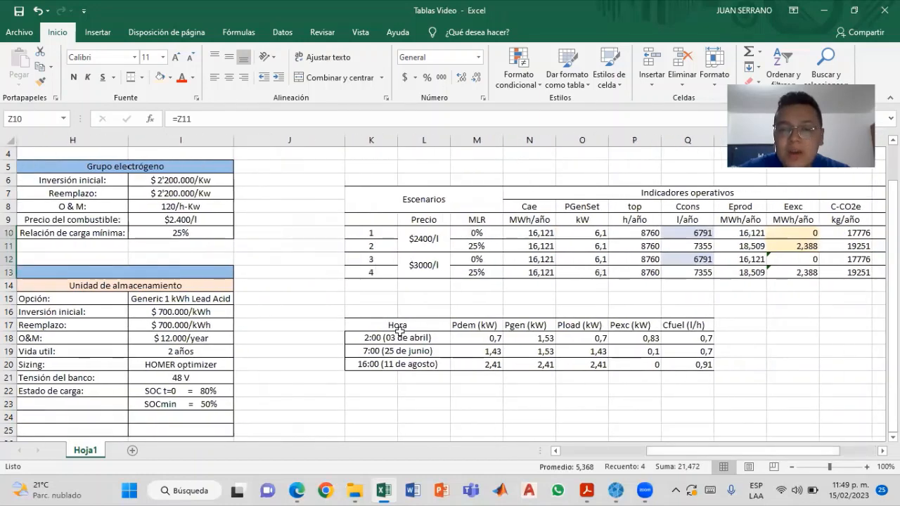
{"action": "left_click_drag", "start_coordinate": [398, 331], "coordinate": [711, 366]}
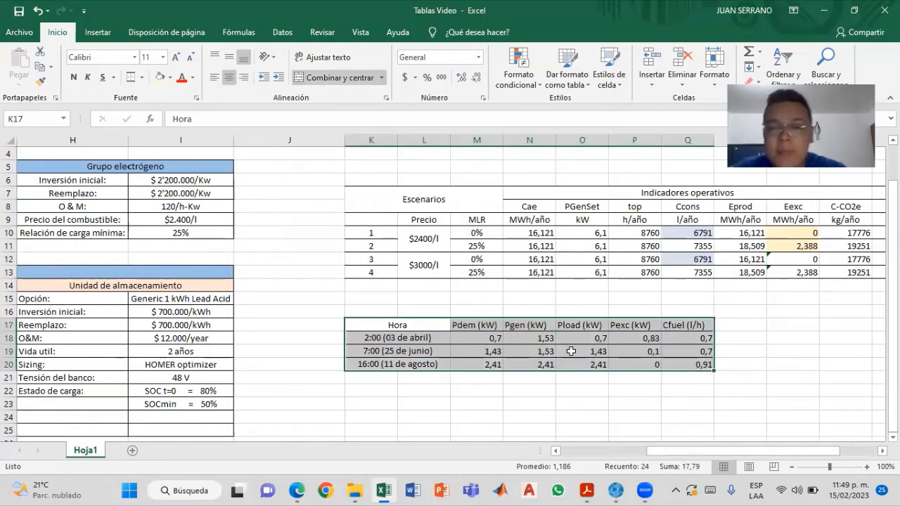
{"action": "left_click_drag", "start_coordinate": [383, 338], "coordinate": [711, 344]}
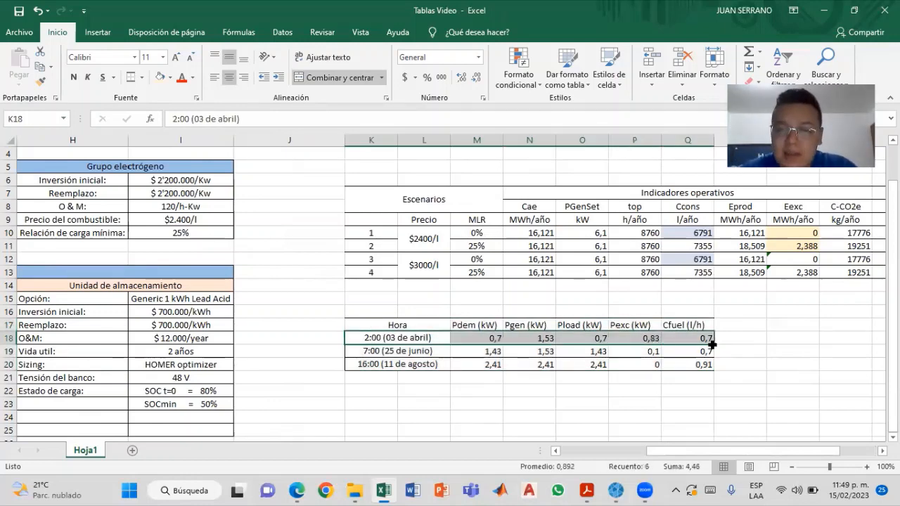
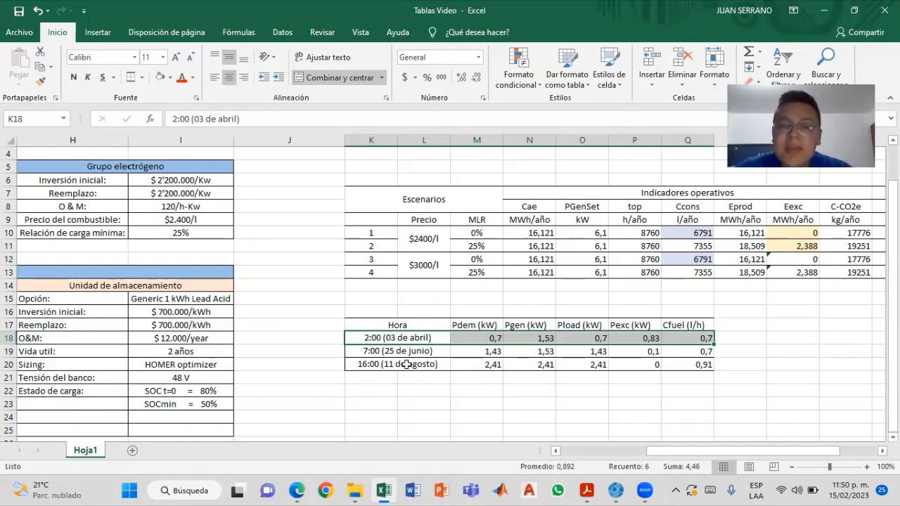
- Examine Pgen, Pexc and Cfuel at 7:00 (25 de junio), and the whole row for 16:00 (11 de agosto)
{"action": "left_click_drag", "start_coordinate": [401, 351], "coordinate": [709, 351]}
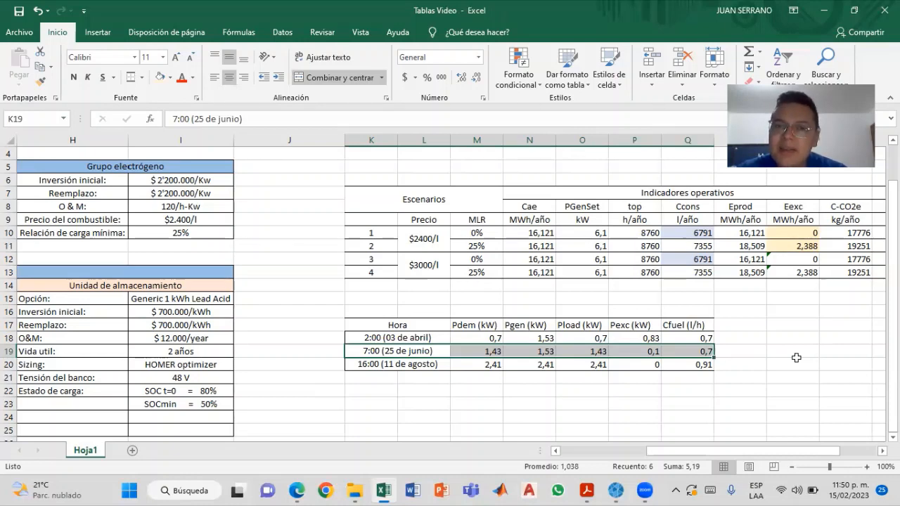
{"action": "left_click", "coordinate": [545, 351]}
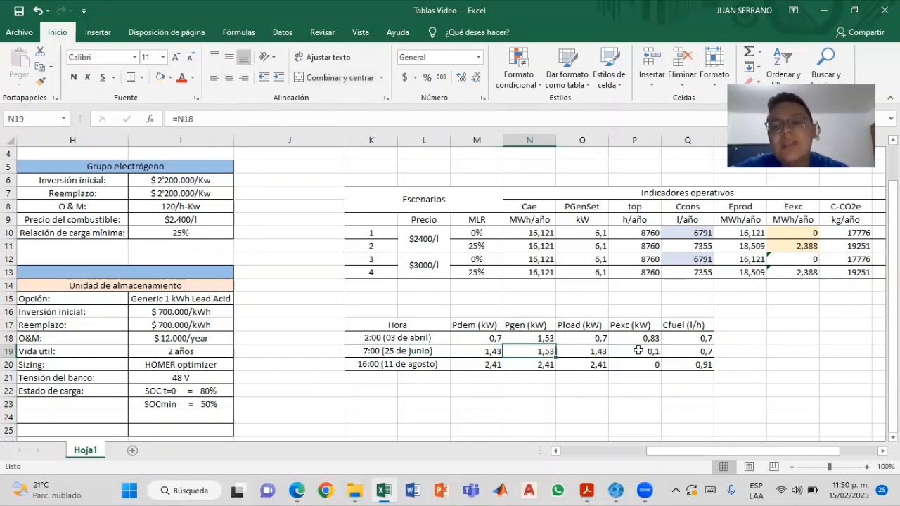
{"action": "left_click", "coordinate": [639, 352]}
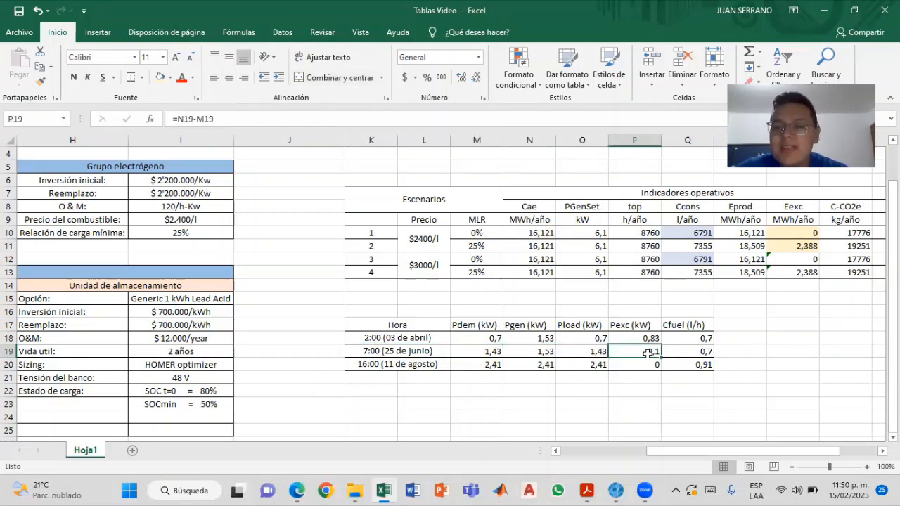
{"action": "left_click", "coordinate": [708, 352]}
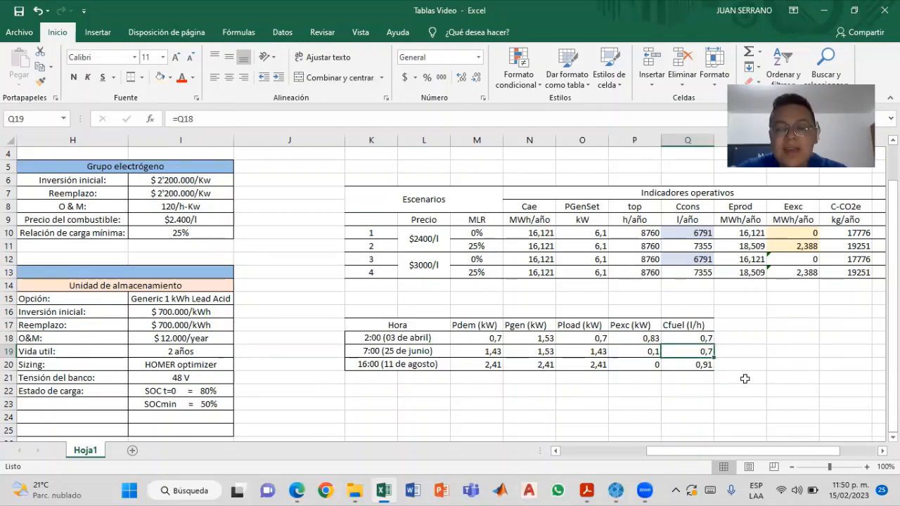
{"action": "left_click", "coordinate": [428, 364]}
{"action": "left_click", "coordinate": [692, 364], "text": "shift"}
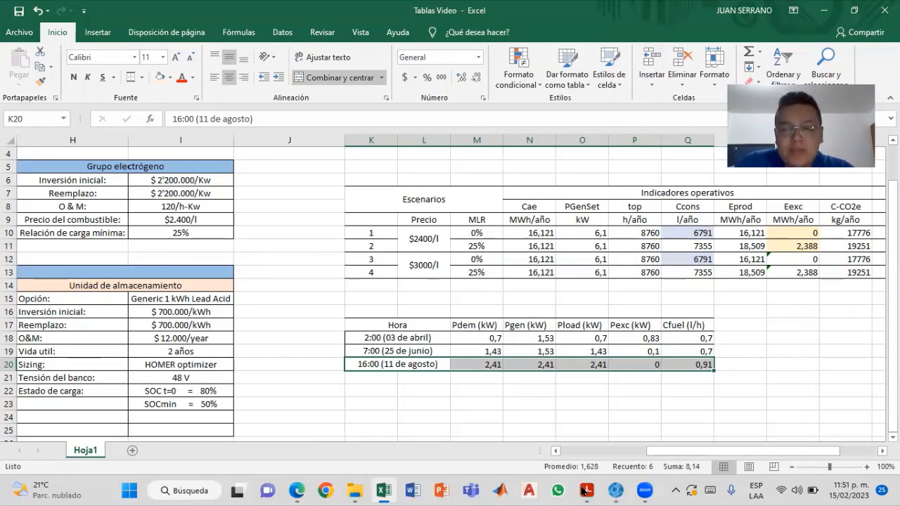
- Switch to the workshop PDF in Acrobat Reader and find the specifications for the Sistema fotovoltaico aislado alternative
{"action": "left_click", "coordinate": [585, 491]}
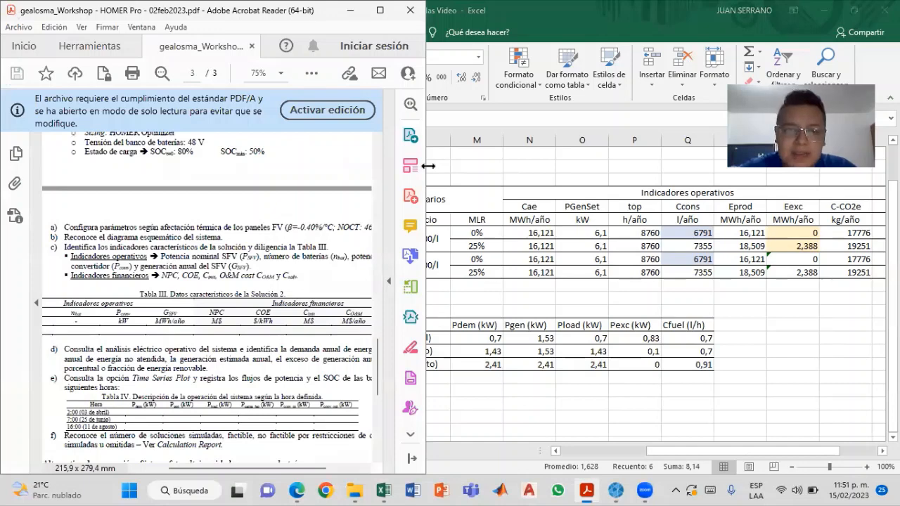
{"action": "scroll", "coordinate": [232, 422], "scroll_direction": "down", "scroll_amount": 2}
{"action": "scroll", "coordinate": [232, 436], "scroll_direction": "down", "scroll_amount": 2}
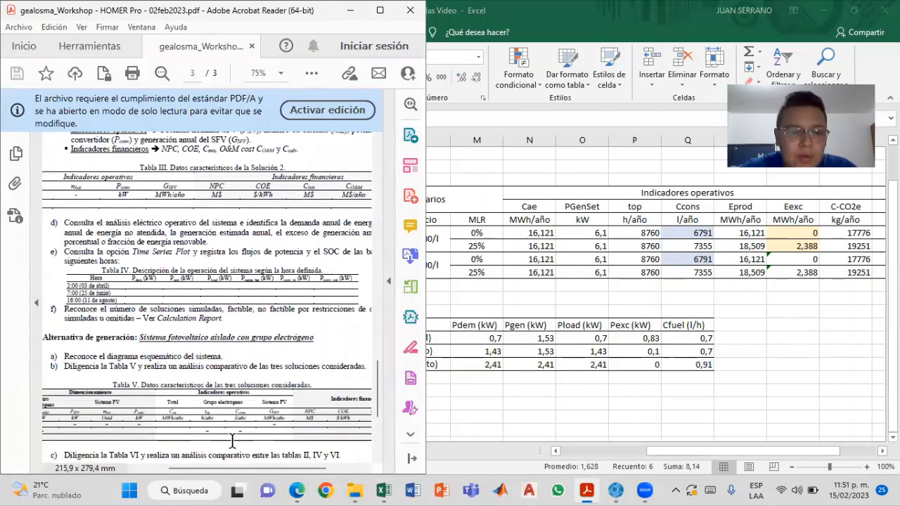
{"action": "scroll", "coordinate": [232, 440], "scroll_direction": "up", "scroll_amount": 5}
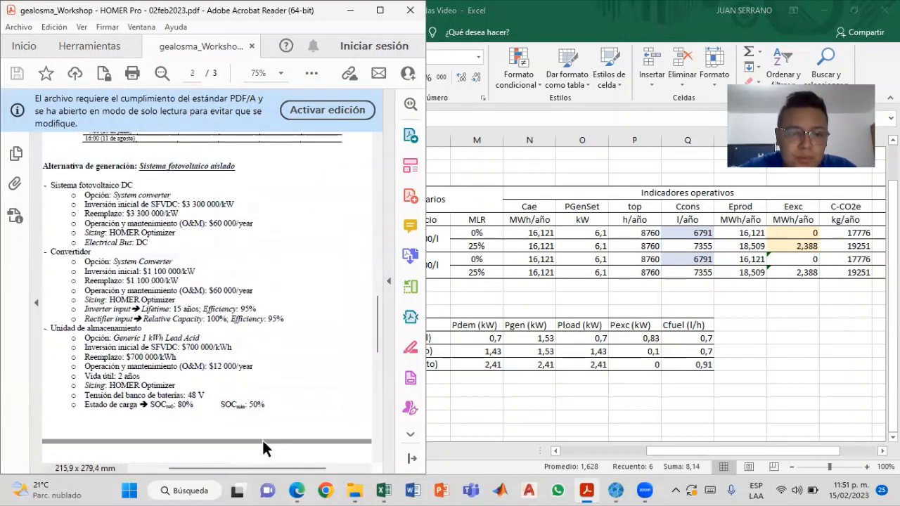
{"action": "scroll", "coordinate": [262, 440], "scroll_direction": "up", "scroll_amount": 1}
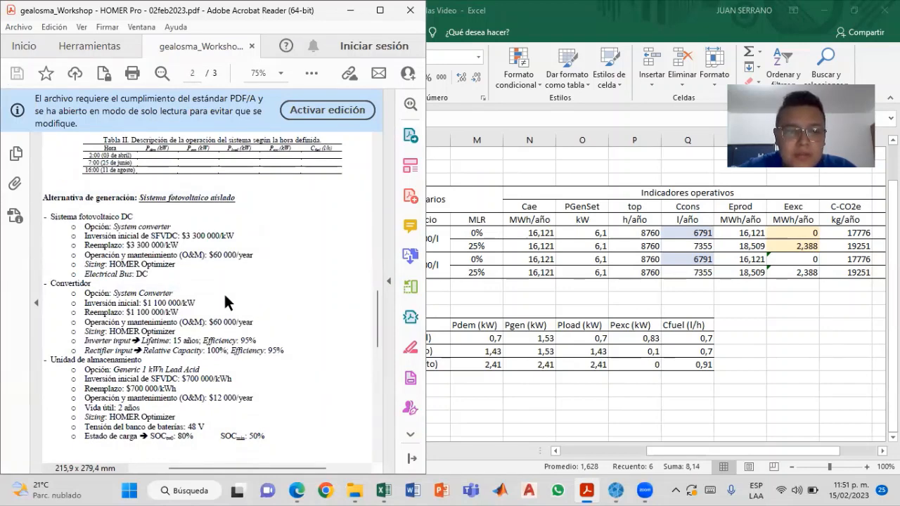
- Return to the Excel workbook and review the Sistema fotovoltaico aislado parameter tables for PV, converter and storage
{"action": "left_click", "coordinate": [488, 200]}
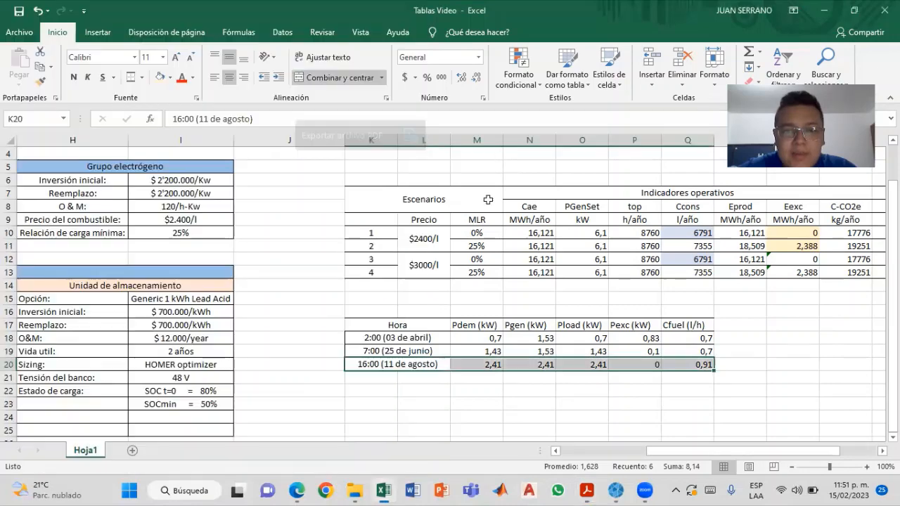
{"action": "left_click_drag", "start_coordinate": [657, 452], "coordinate": [538, 443]}
{"action": "scroll", "coordinate": [275, 299], "scroll_direction": "down", "scroll_amount": 1}
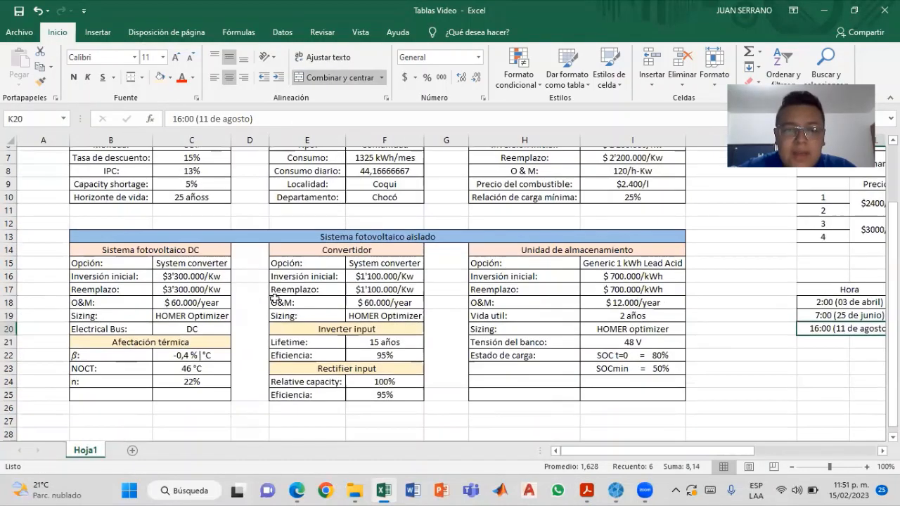
{"action": "left_click_drag", "start_coordinate": [135, 229], "coordinate": [581, 392]}
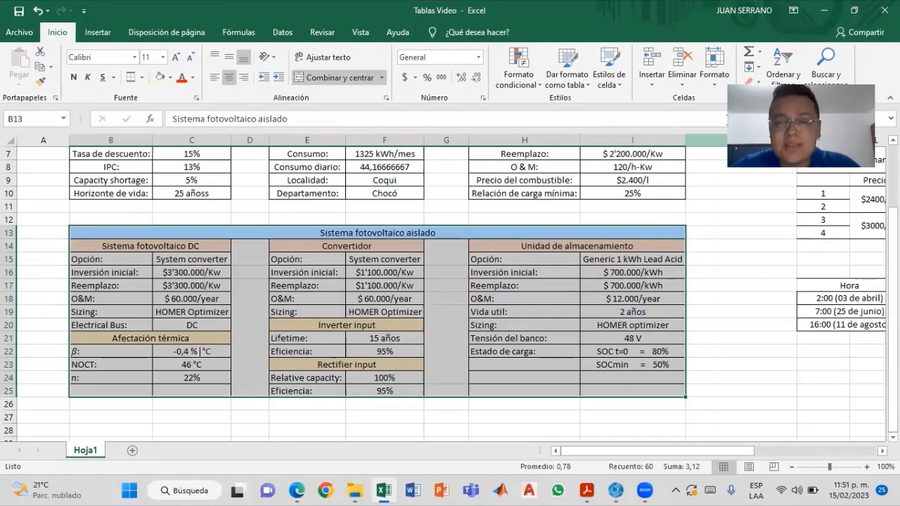
- Switch to HOMER Pro and remove the 0 value from the Autosize Genset's Minimum Load Ratio sensitivity values
{"action": "left_click", "coordinate": [615, 491]}
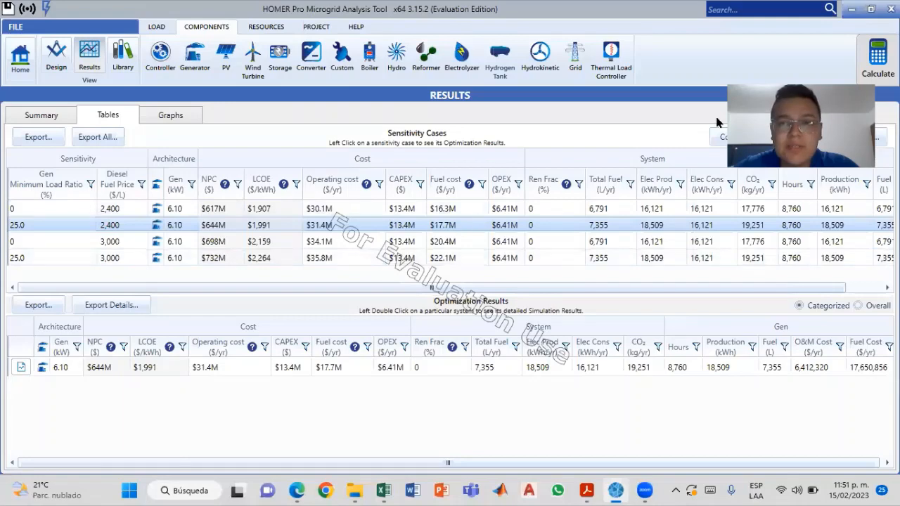
{"action": "left_click", "coordinate": [24, 65]}
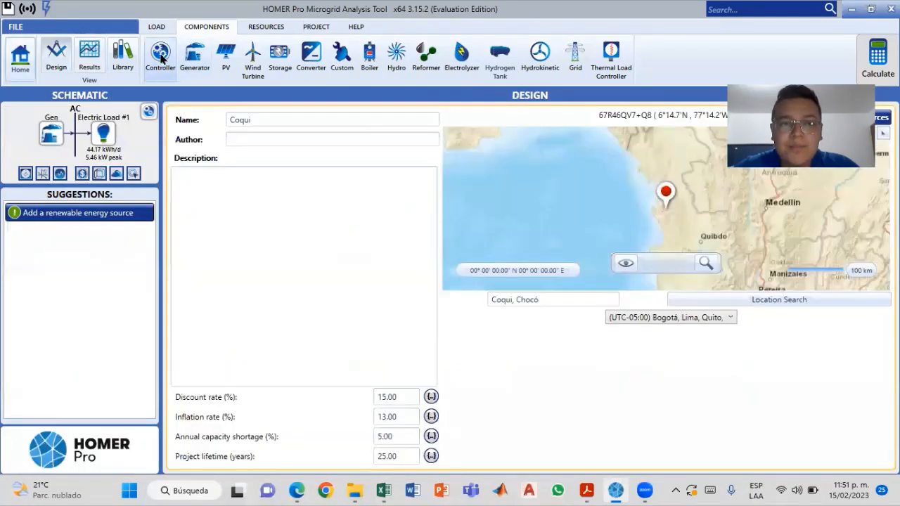
{"action": "left_click", "coordinate": [195, 56]}
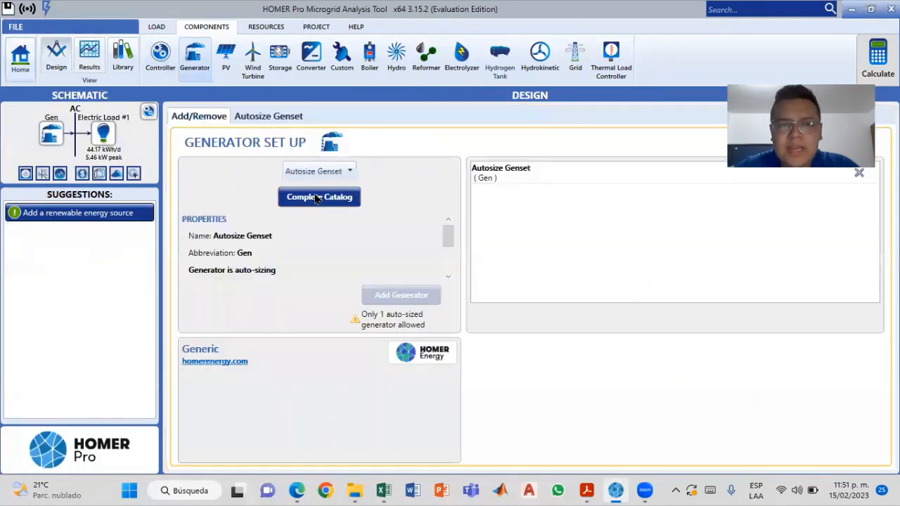
{"action": "left_click", "coordinate": [288, 120]}
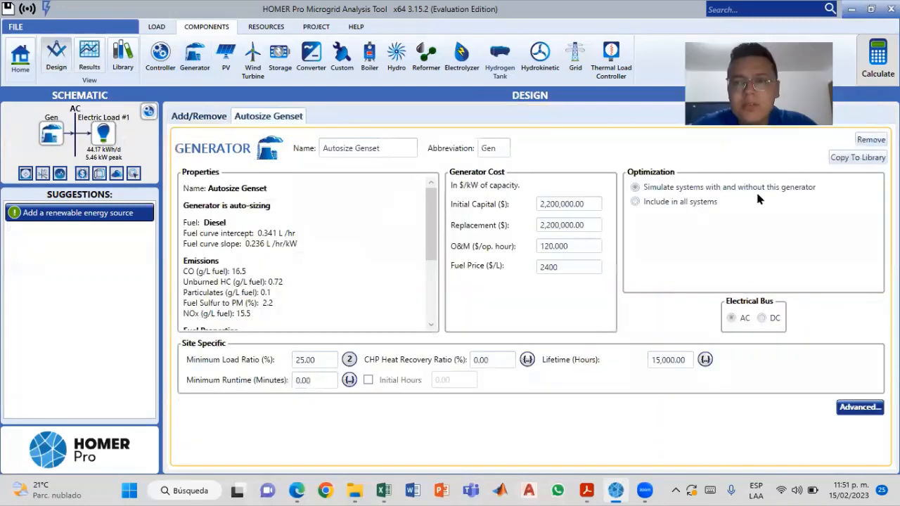
{"action": "left_click", "coordinate": [349, 359]}
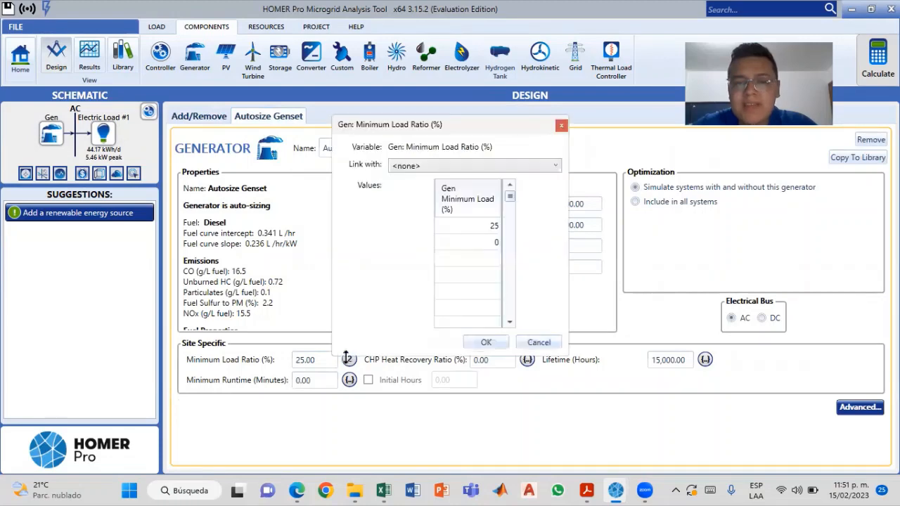
{"action": "left_click", "coordinate": [490, 243]}
{"action": "key", "text": "BackSpace"}
{"action": "left_click", "coordinate": [486, 342]}
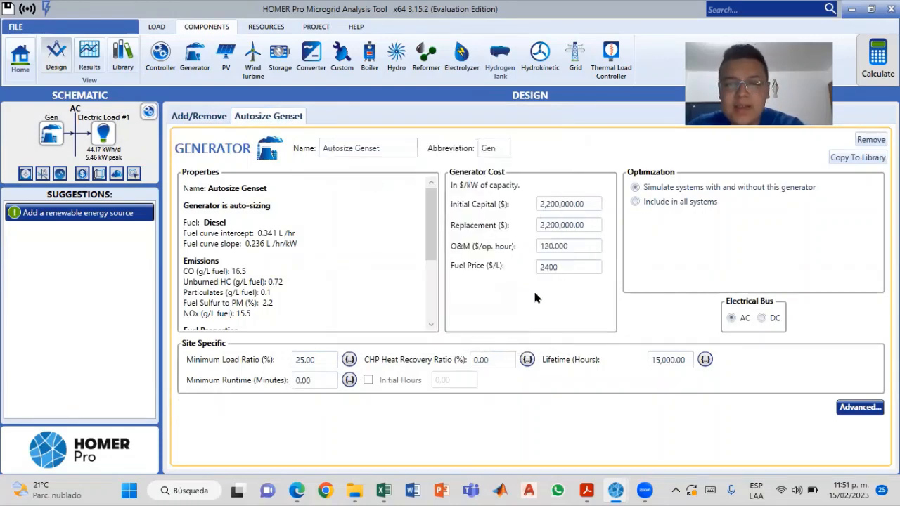
- Remove the 3000 $/L sensitivity value from the generator's diesel fuel price, leaving 2400 in the list
{"action": "left_click", "coordinate": [865, 410]}
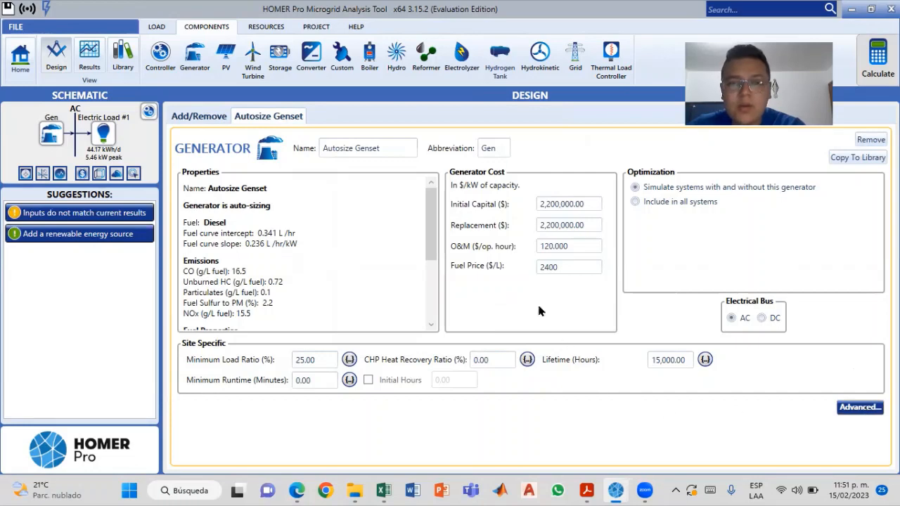
{"action": "left_click", "coordinate": [336, 217]}
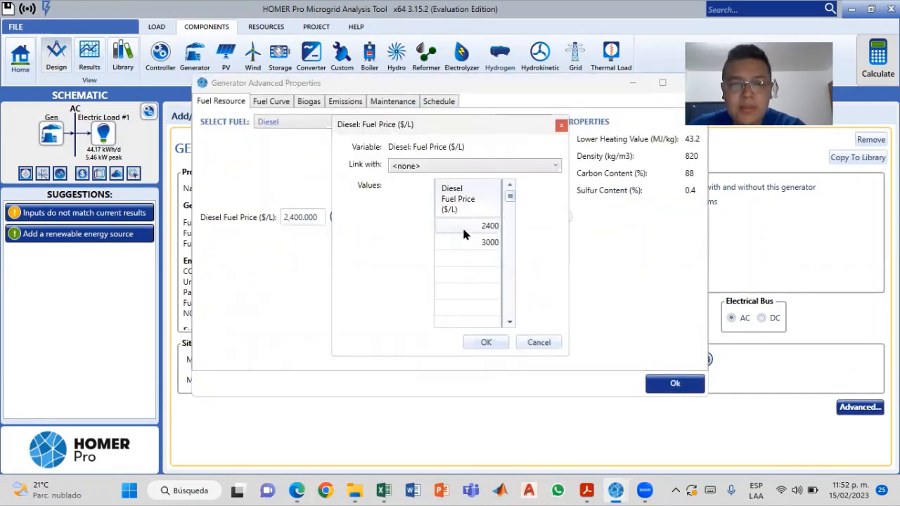
{"action": "left_click", "coordinate": [482, 242]}
{"action": "key", "text": "Delete"}
{"action": "key", "text": "Return"}
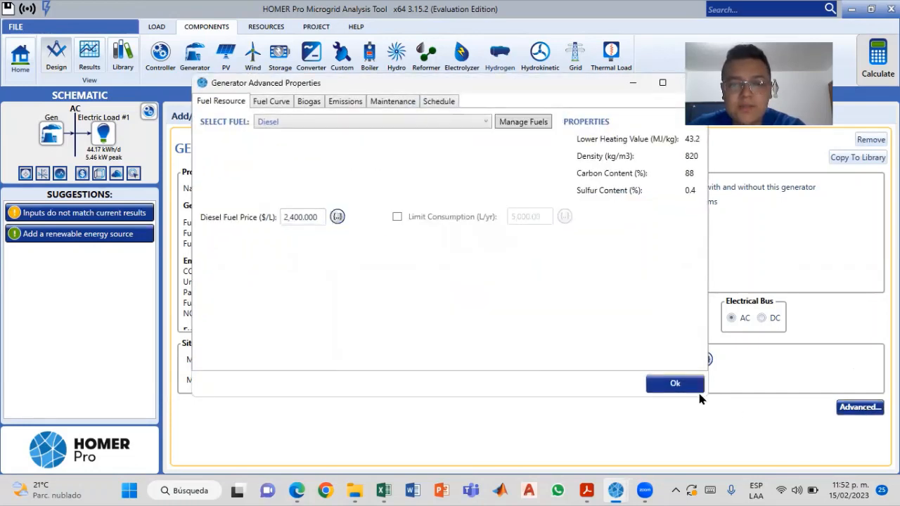
{"action": "left_click", "coordinate": [675, 385]}
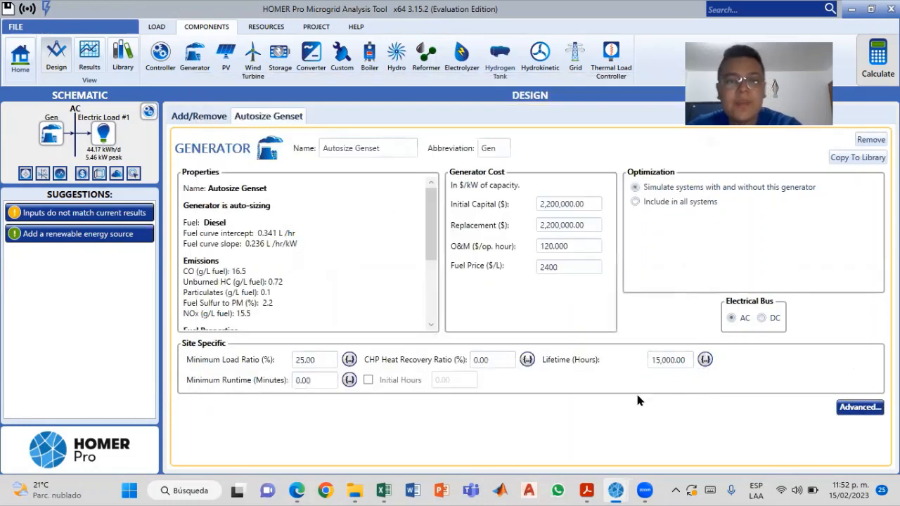
- Add a Generic flat plate PV component to the microgrid design
{"action": "left_click", "coordinate": [225, 62]}
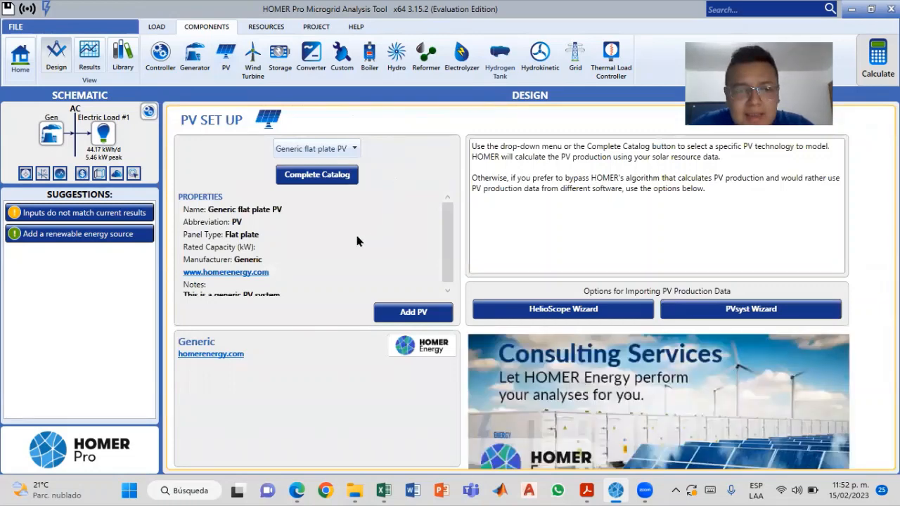
{"action": "left_click", "coordinate": [351, 149]}
{"action": "left_click", "coordinate": [349, 149]}
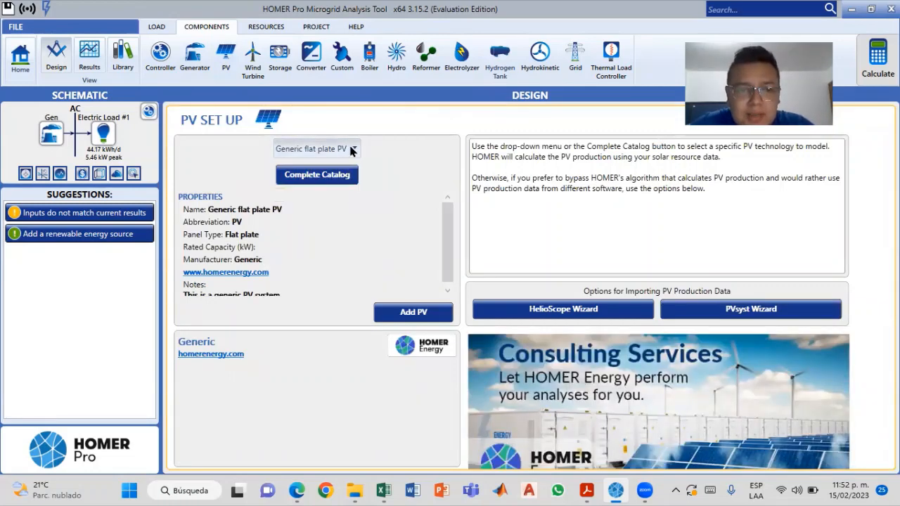
{"action": "left_click", "coordinate": [415, 313]}
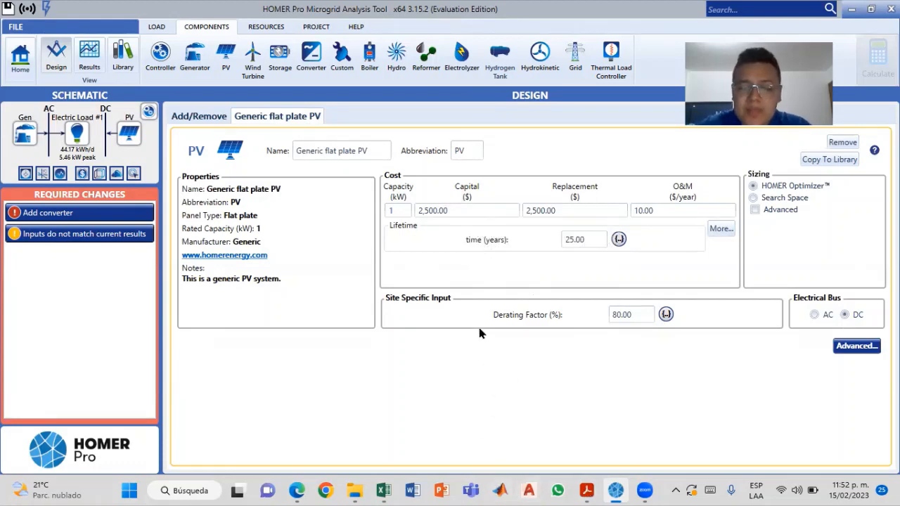
- Switch to the Tablas Video workbook in Excel and undock its window so it floats over the lower screen
{"action": "key", "text": "alt+Tab"}
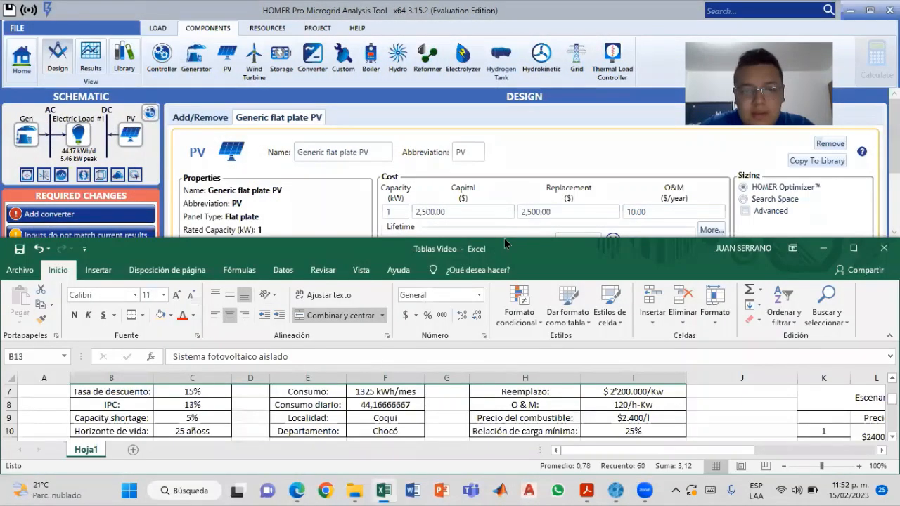
{"action": "left_click_drag", "start_coordinate": [506, 249], "coordinate": [520, 269]}
{"action": "scroll", "coordinate": [506, 210], "scroll_direction": "down", "scroll_amount": 1}
{"action": "left_click", "coordinate": [668, 272]}
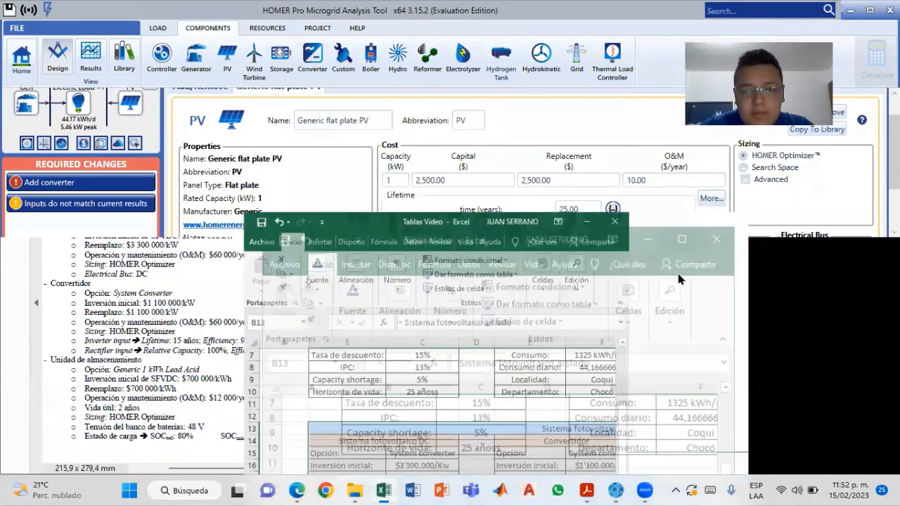
{"action": "key", "text": "super+Down"}
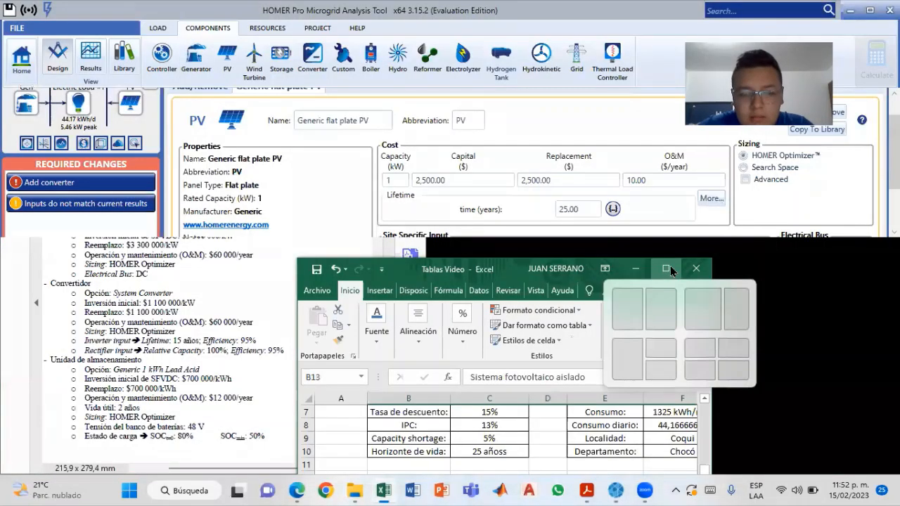
{"action": "left_click", "coordinate": [669, 269]}
{"action": "key", "text": "super"}
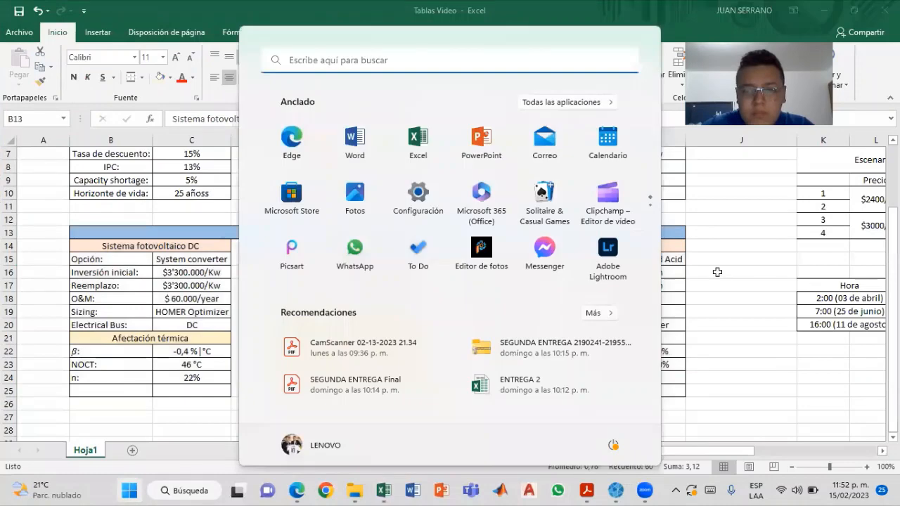
{"action": "left_click", "coordinate": [721, 270]}
{"action": "key", "text": "super+Down"}
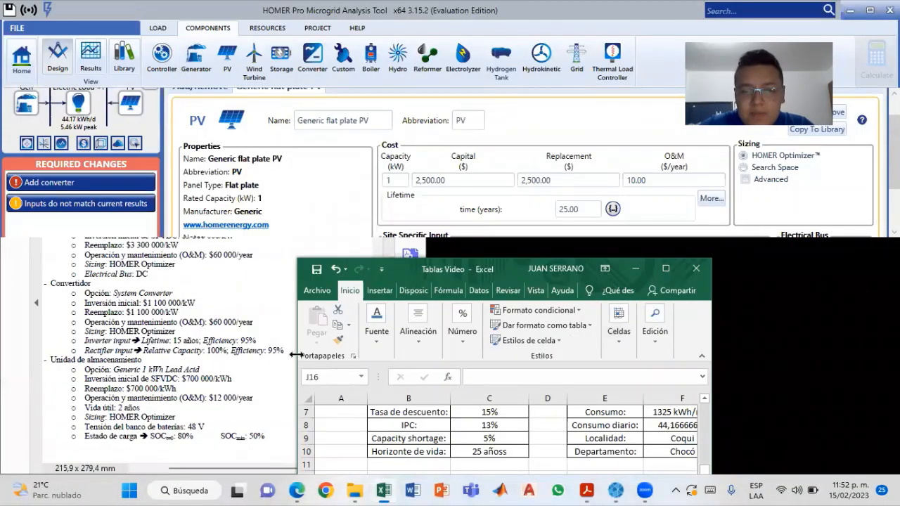
- Widen the Excel window, collapse its ribbon and bring the Sistema fotovoltaico aislado table into view below the PV cost inputs
{"action": "left_click_drag", "start_coordinate": [298, 355], "coordinate": [190, 355]}
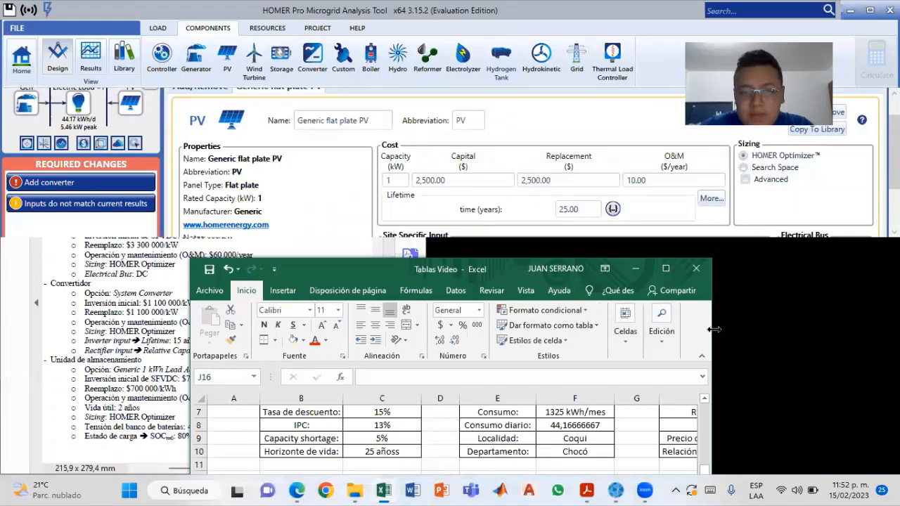
{"action": "left_click_drag", "start_coordinate": [713, 330], "coordinate": [898, 329]}
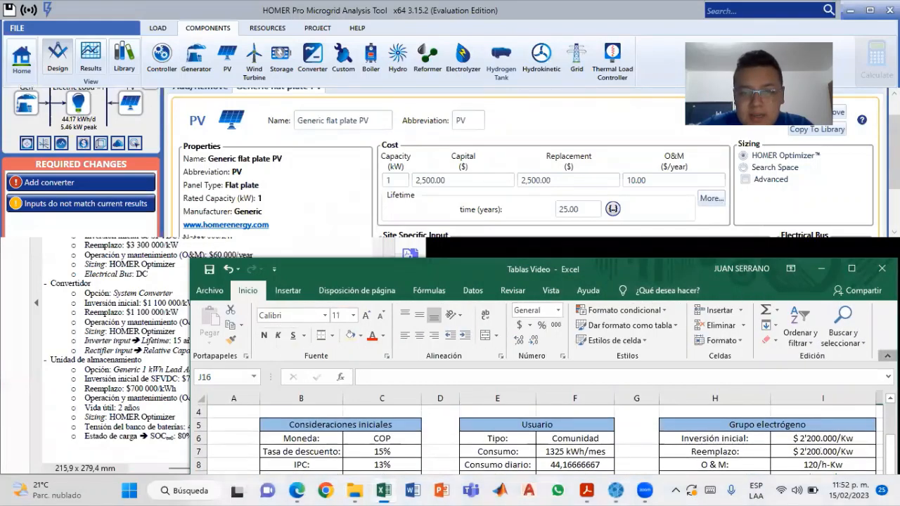
{"action": "left_click", "coordinate": [887, 356]}
{"action": "scroll", "coordinate": [420, 415], "scroll_direction": "down", "scroll_amount": 3}
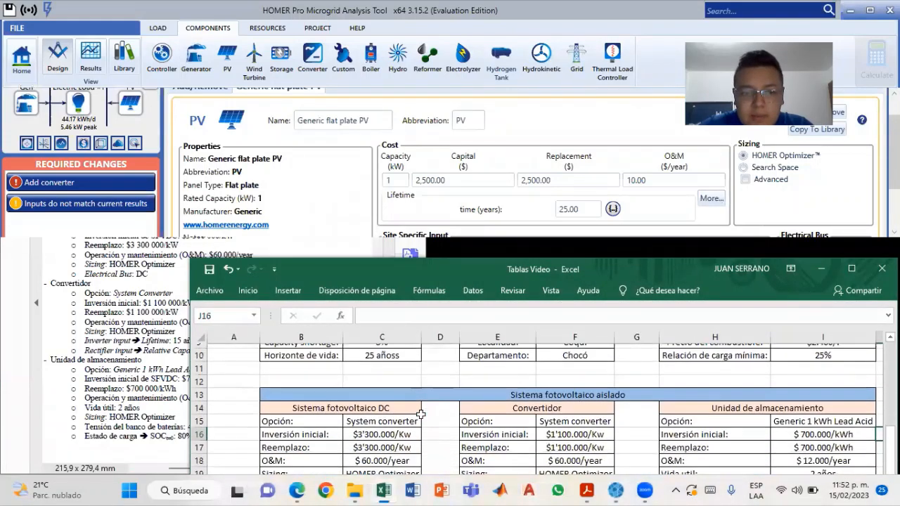
{"action": "scroll", "coordinate": [420, 415], "scroll_direction": "down", "scroll_amount": 1}
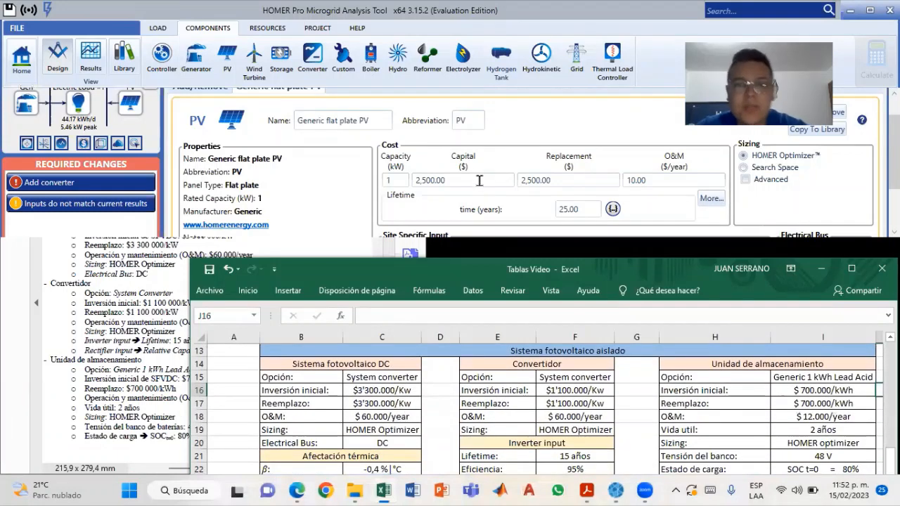
- Set the PV capital cost to 3,300,000 $ for the 1 kW capacity
{"action": "mouse_move", "coordinate": [479, 179]}
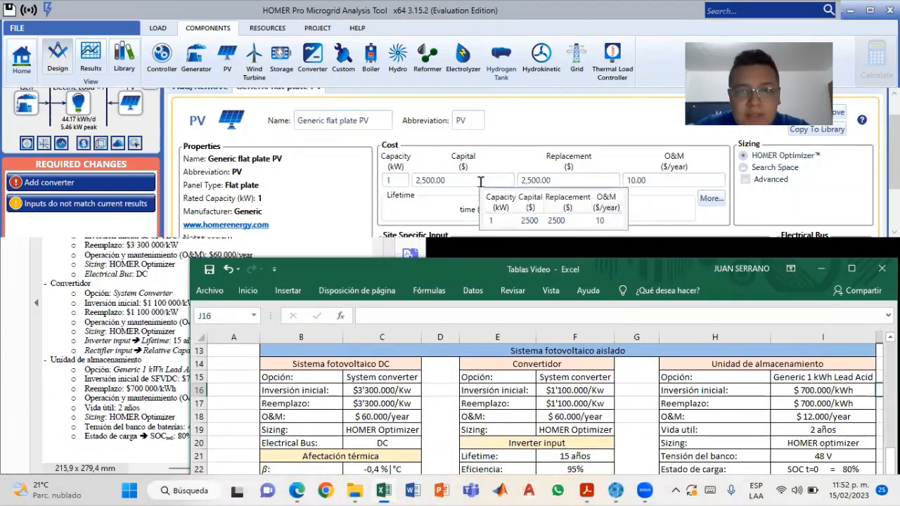
{"action": "left_click_drag", "start_coordinate": [480, 181], "coordinate": [413, 181]}
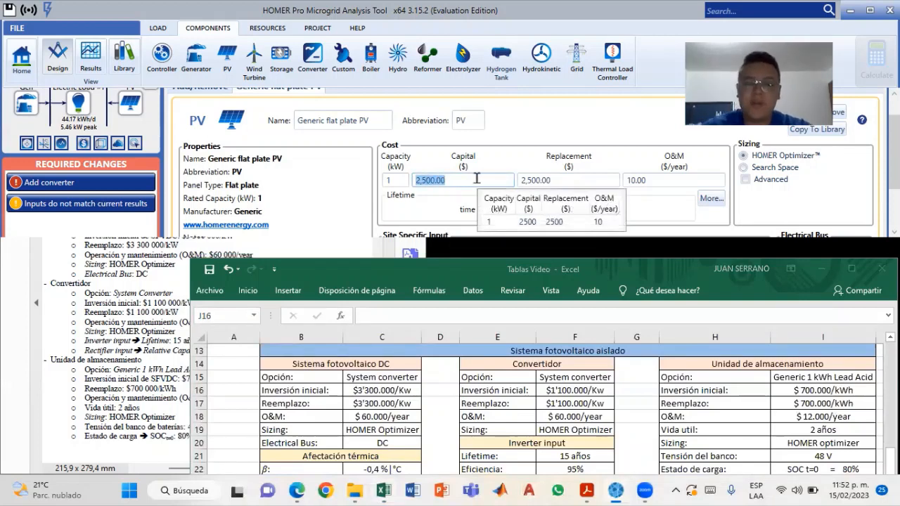
{"action": "type", "text": "3,"}
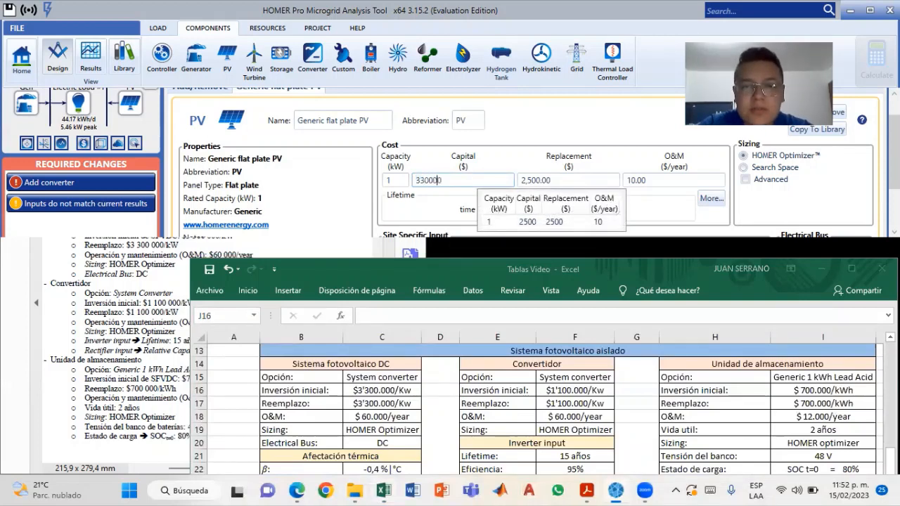
{"action": "type", "text": "300,000"}
{"action": "key", "text": "Tab"}
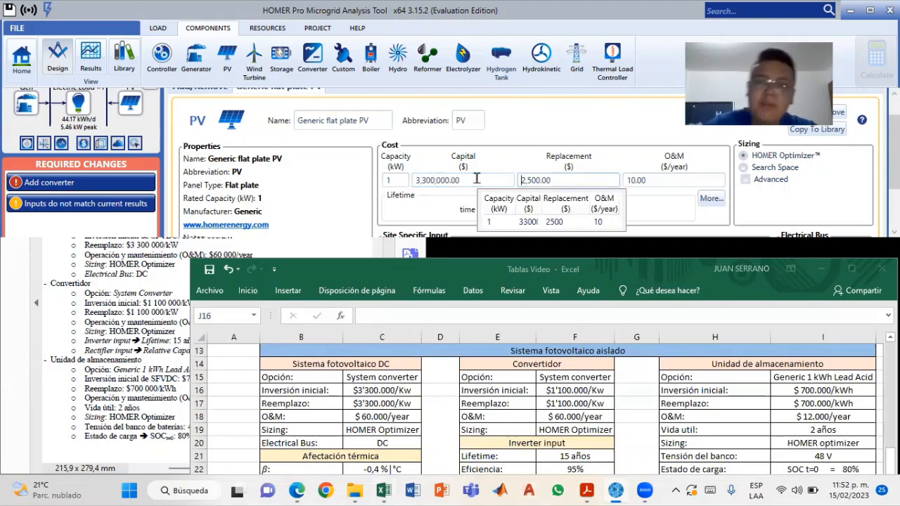
- Set the PV replacement cost to 3,300,000 $ and its O&M cost to 60000 $/year
{"action": "left_click_drag", "start_coordinate": [554, 180], "coordinate": [506, 180]}
{"action": "type", "text": "3,"}
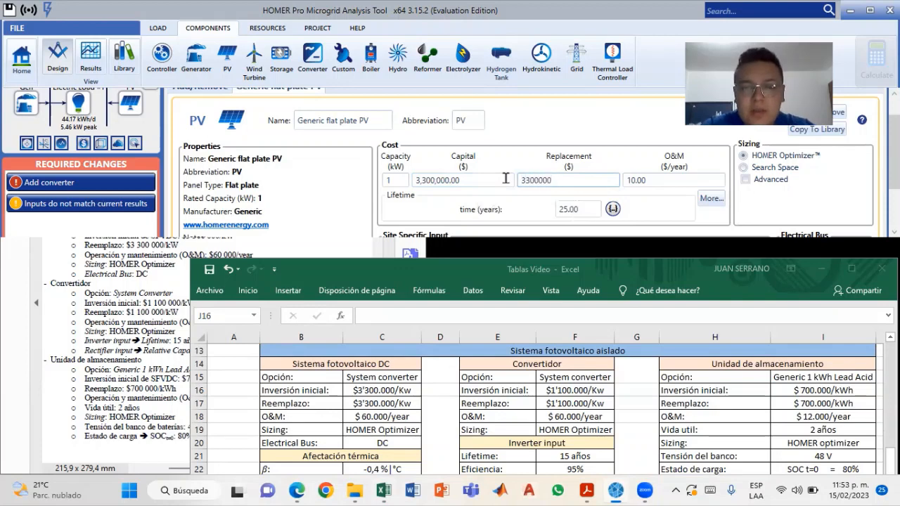
{"action": "type", "text": "300,000"}
{"action": "key", "text": "Tab"}
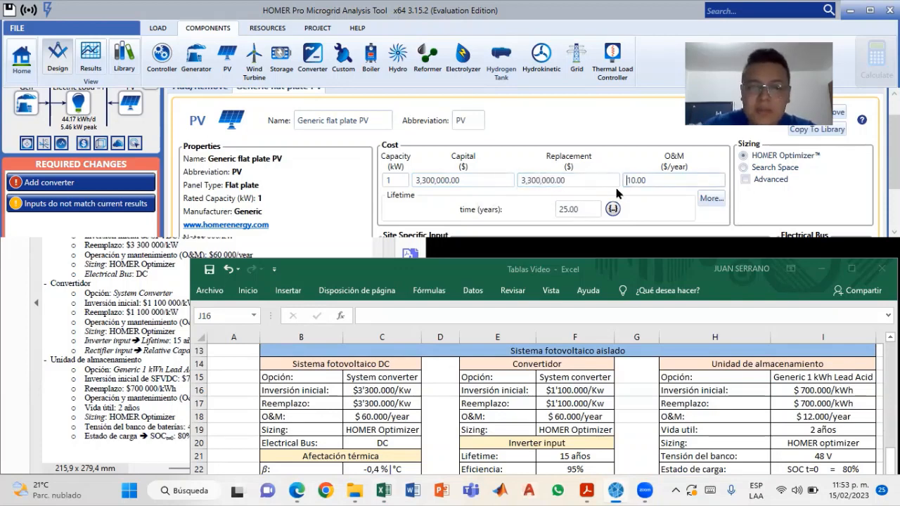
{"action": "left_click_drag", "start_coordinate": [658, 181], "coordinate": [605, 180]}
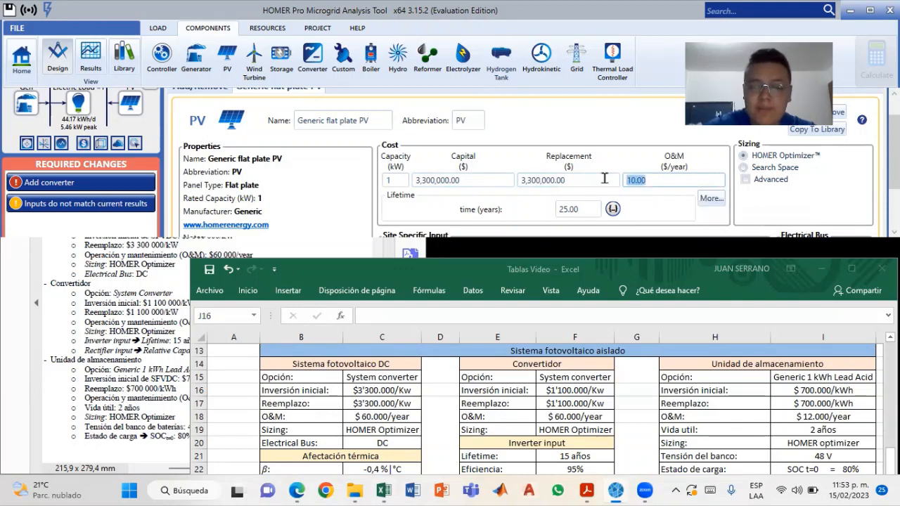
{"action": "type", "text": "60000"}
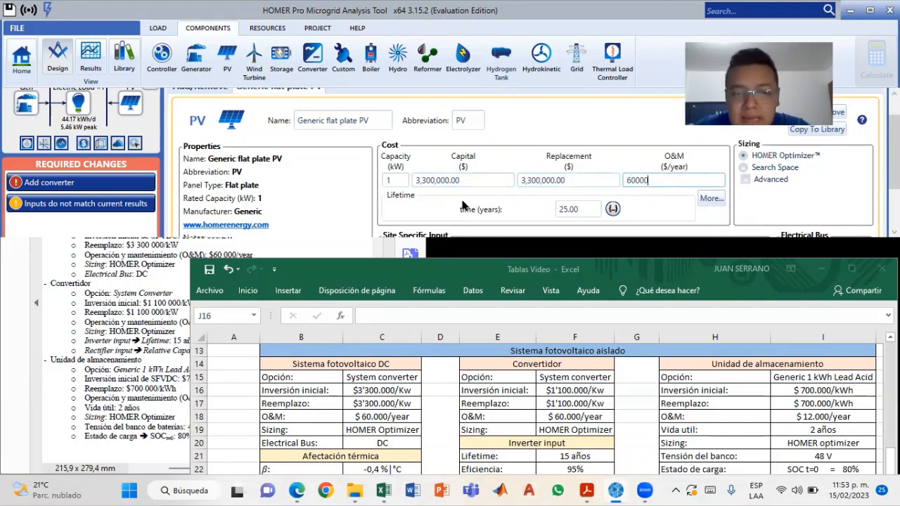
- Enable temperature effects in the PV advanced properties and set the temperature effect on power to -0.4 %/°C
{"action": "scroll", "coordinate": [472, 191], "scroll_direction": "down", "scroll_amount": 1}
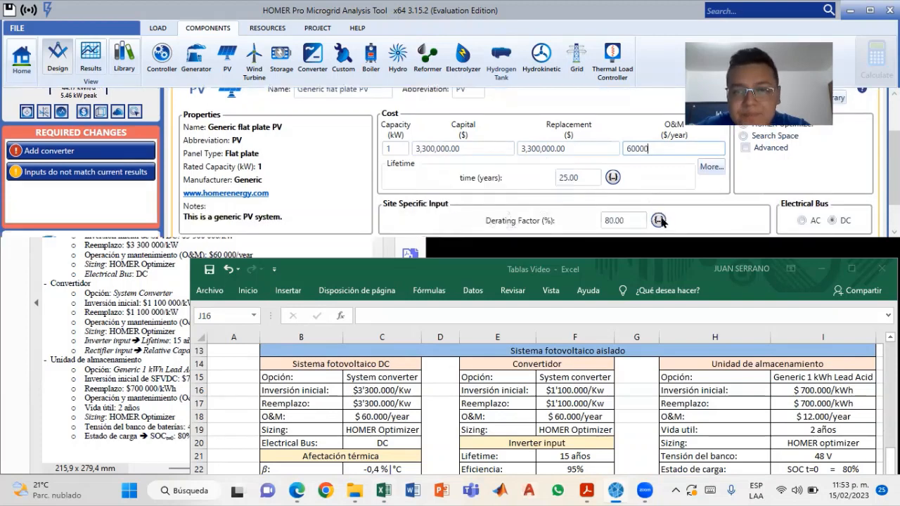
{"action": "scroll", "coordinate": [714, 209], "scroll_direction": "down", "scroll_amount": 1}
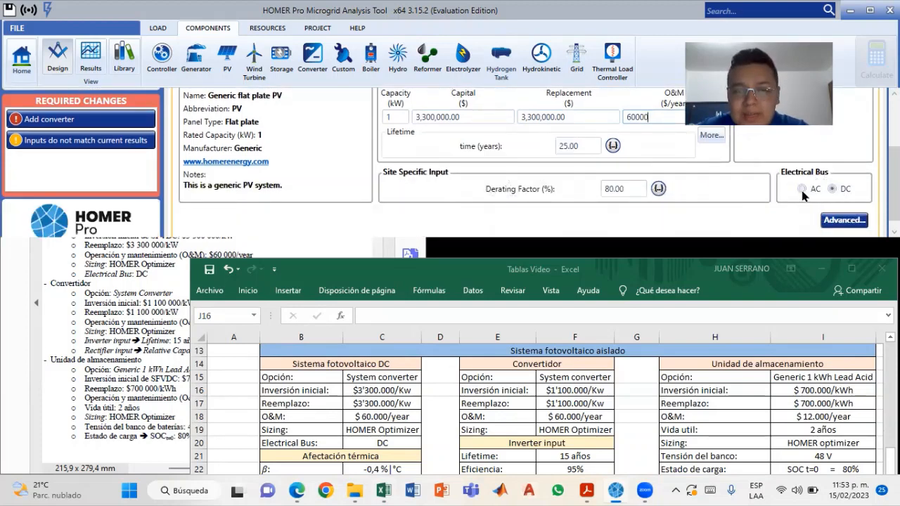
{"action": "scroll", "coordinate": [413, 387], "scroll_direction": "down", "scroll_amount": 2}
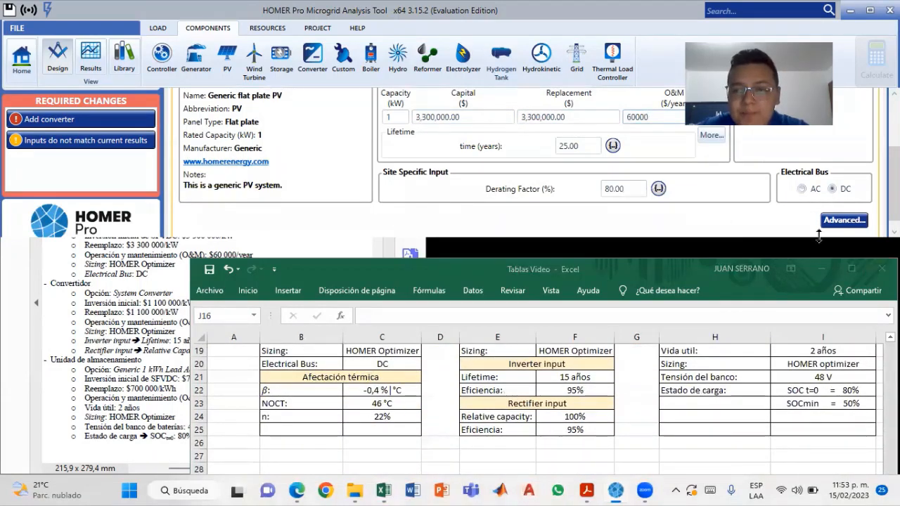
{"action": "left_click", "coordinate": [846, 223]}
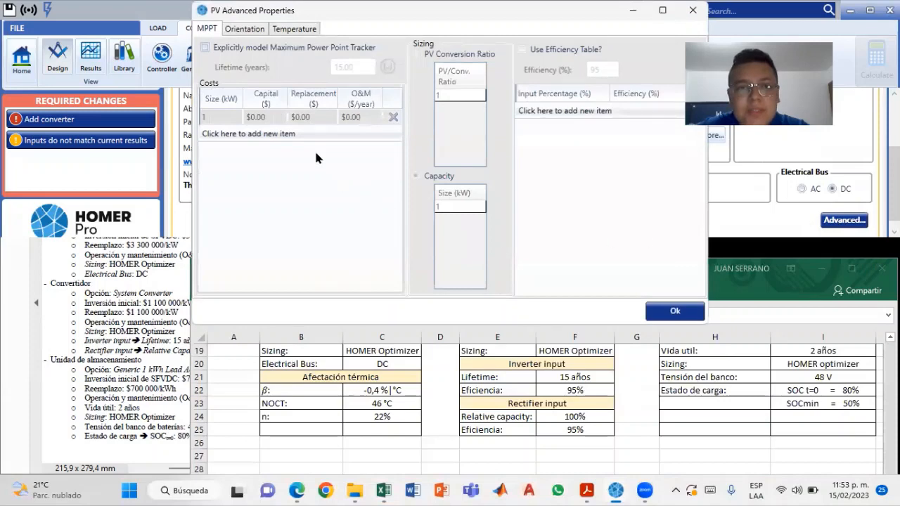
{"action": "left_click", "coordinate": [312, 31]}
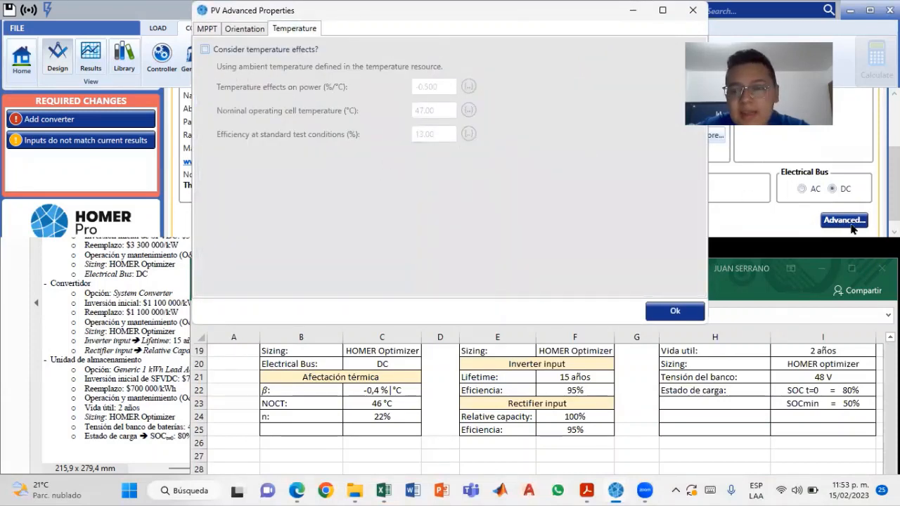
{"action": "left_click", "coordinate": [205, 49]}
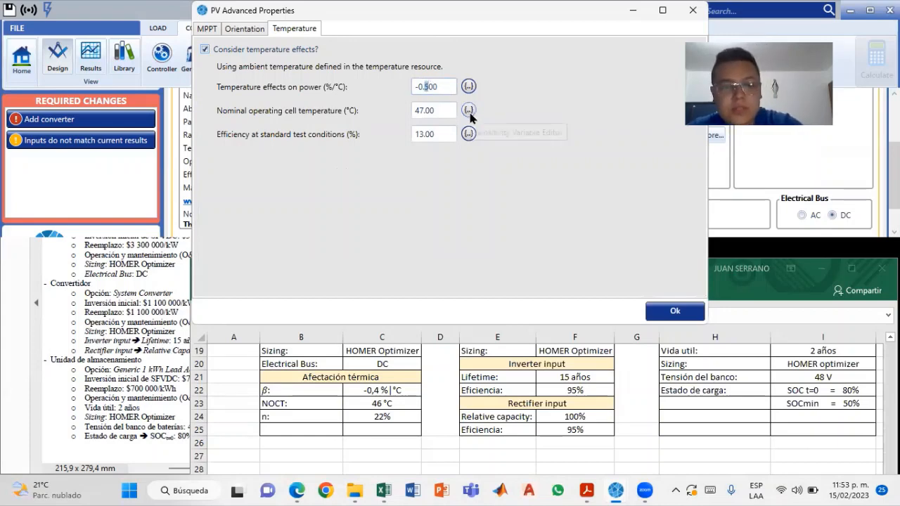
{"action": "type", "text": "4"}
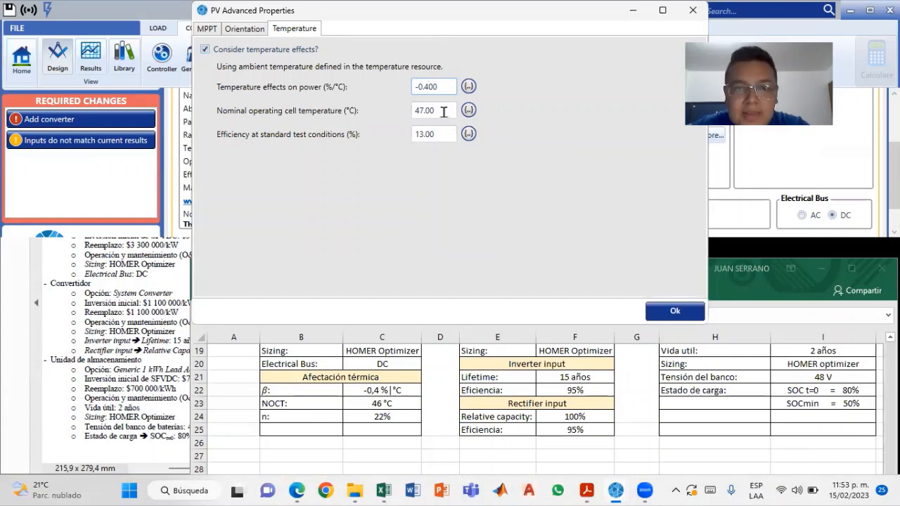
- Set the PV nominal operating cell temperature to 46 °C and the efficiency at standard test conditions to 22%
{"action": "left_click", "coordinate": [421, 110]}
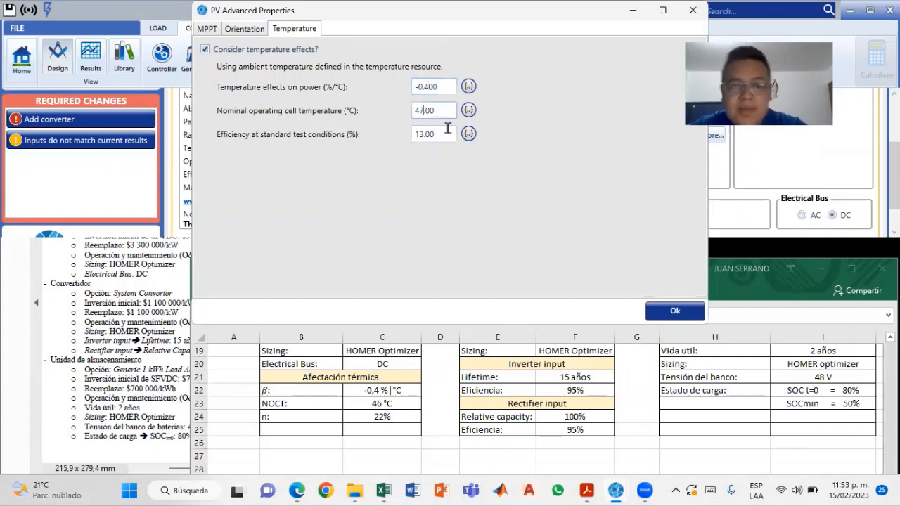
{"action": "key", "text": "BackSpace"}
{"action": "type", "text": "6"}
{"action": "left_click", "coordinate": [440, 134]}
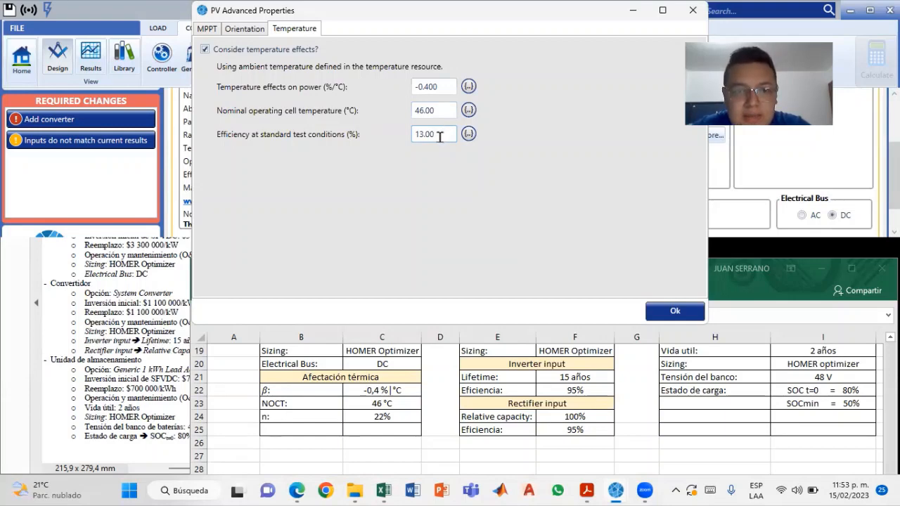
{"action": "type", "text": "22"}
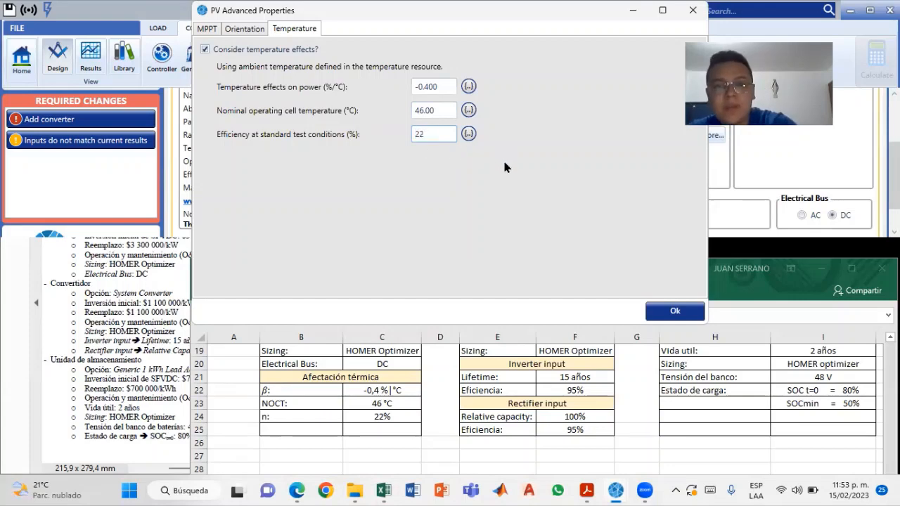
{"action": "key", "text": "shift+Tab"}
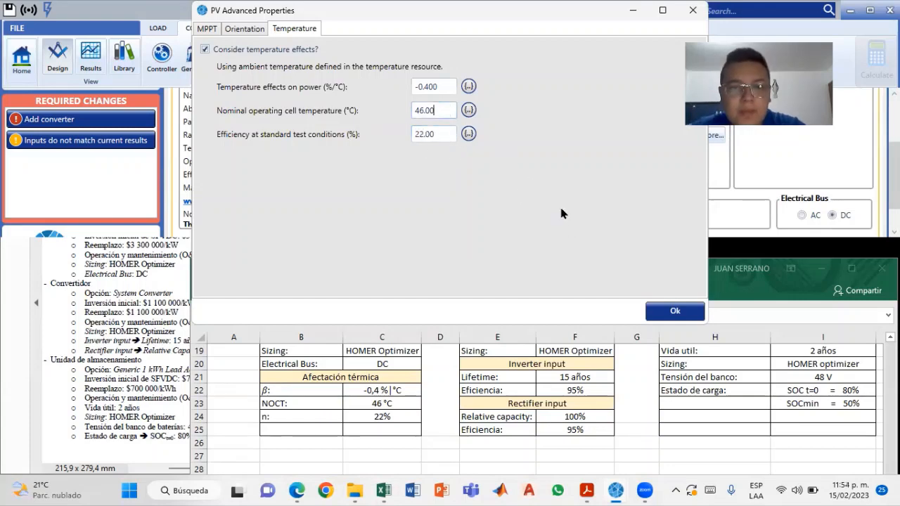
- Accept the PV temperature settings and add a system converter to the microgrid
{"action": "left_click", "coordinate": [664, 310]}
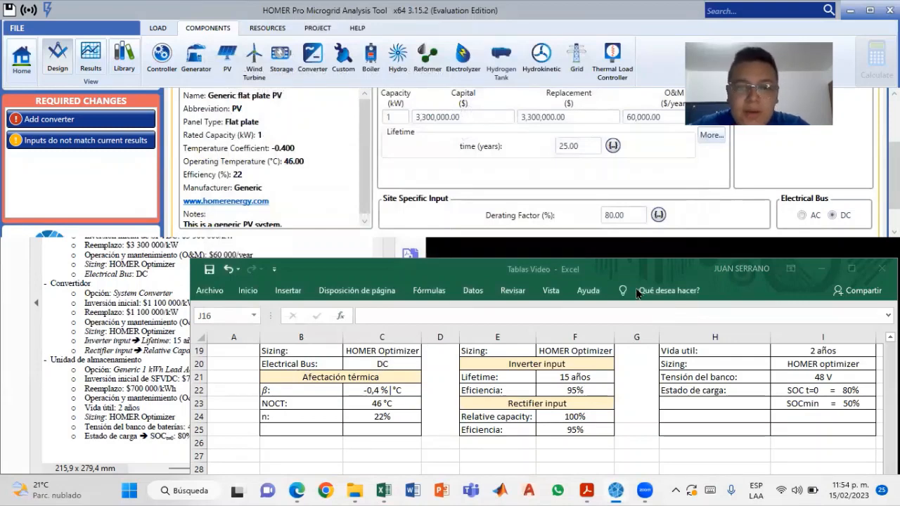
{"action": "scroll", "coordinate": [645, 184], "scroll_direction": "down", "scroll_amount": 1}
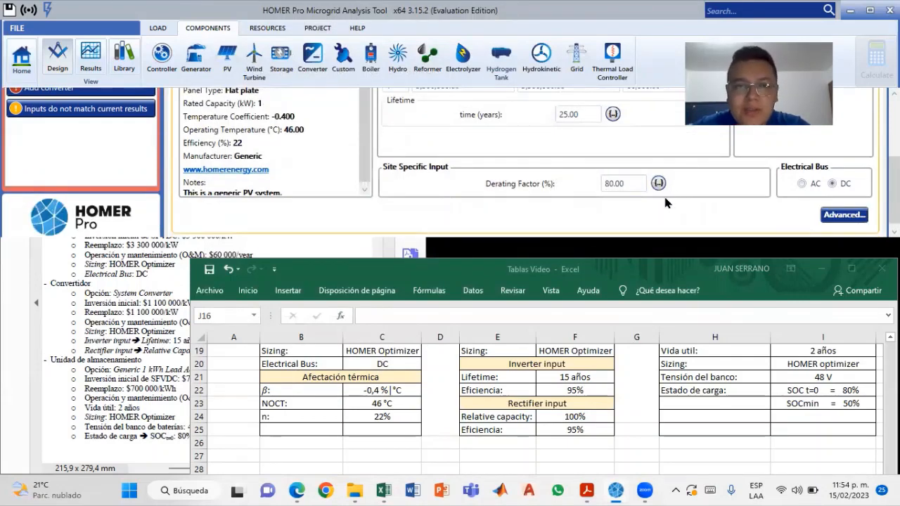
{"action": "scroll", "coordinate": [666, 203], "scroll_direction": "up", "scroll_amount": 1}
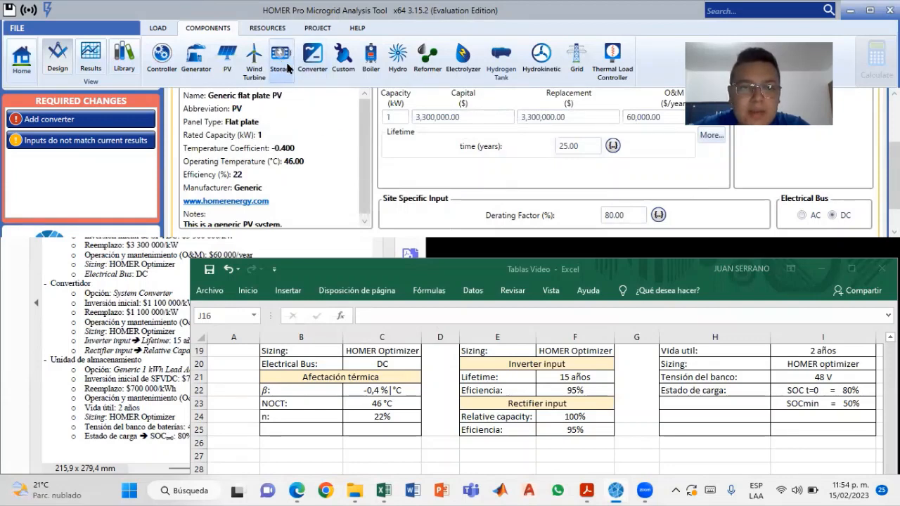
{"action": "left_click", "coordinate": [314, 64]}
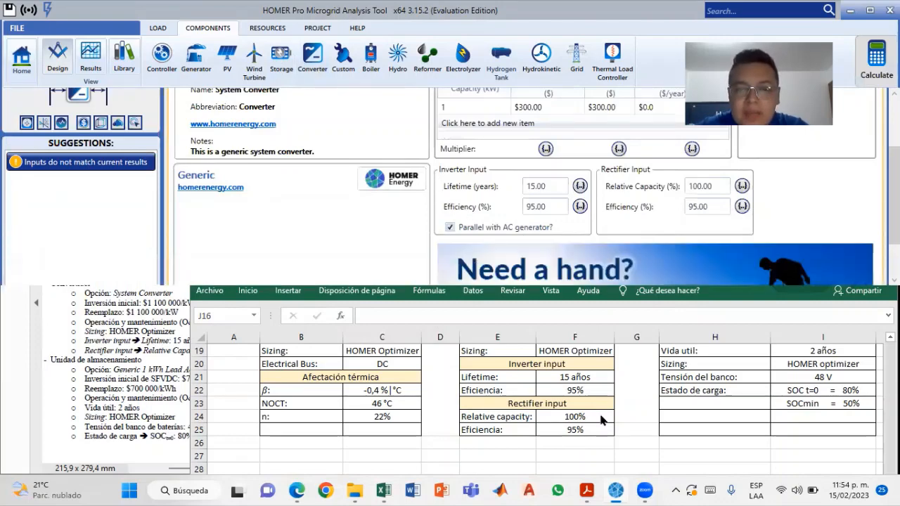
- Set the system converter's capital cost to 1,100,000 $ for the 1 kW capacity
{"action": "scroll", "coordinate": [583, 413], "scroll_direction": "up", "scroll_amount": 4}
{"action": "scroll", "coordinate": [582, 398], "scroll_direction": "down", "scroll_amount": 1}
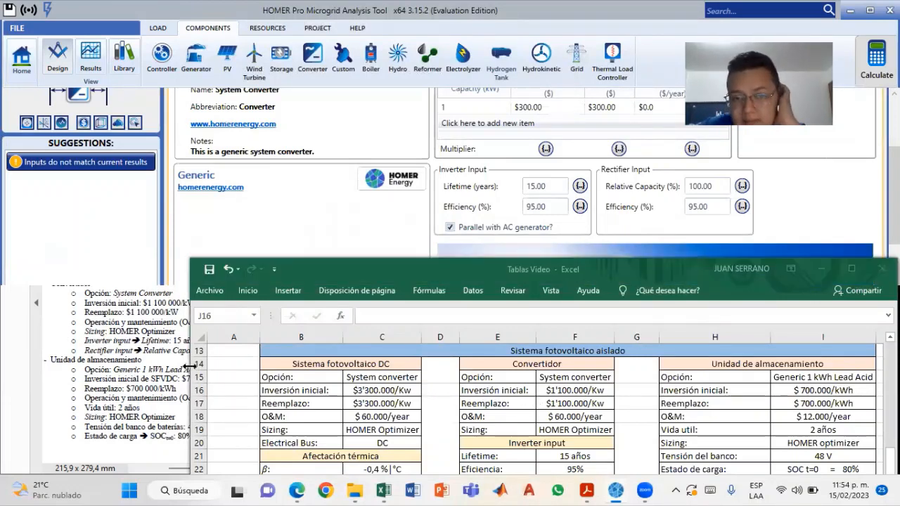
{"action": "left_click_drag", "start_coordinate": [188, 366], "coordinate": [123, 365]}
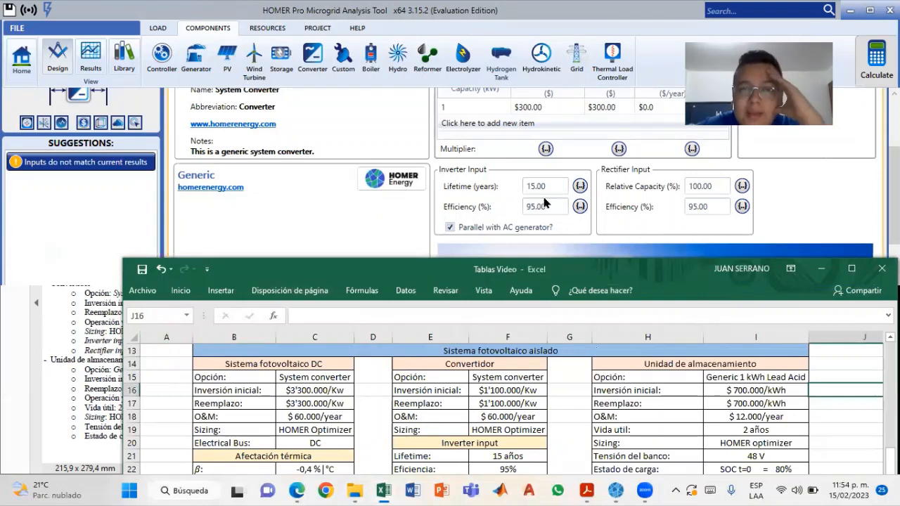
{"action": "scroll", "coordinate": [544, 203], "scroll_direction": "up", "scroll_amount": 1}
{"action": "left_click", "coordinate": [546, 135]}
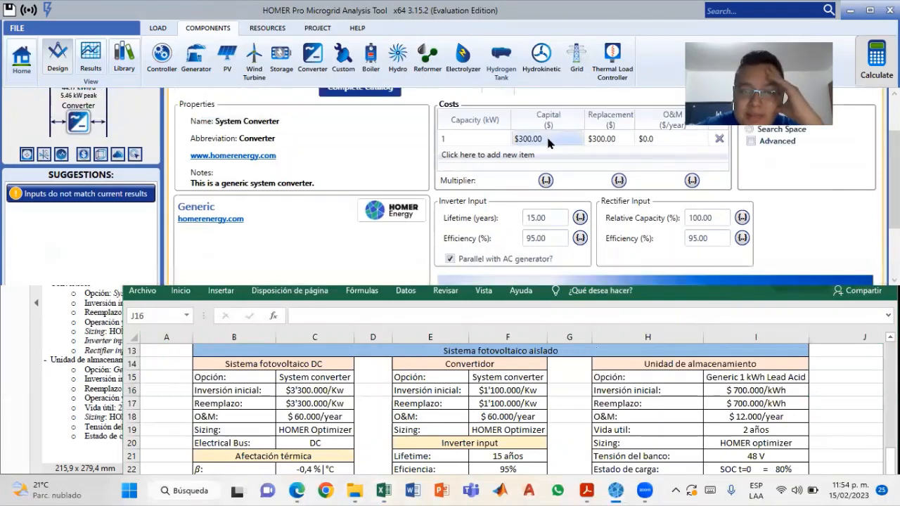
{"action": "left_click", "coordinate": [547, 138]}
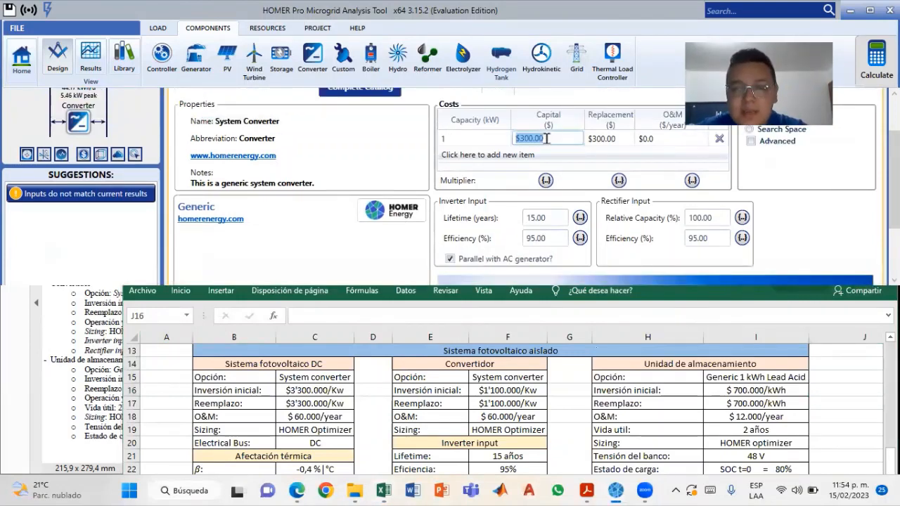
{"action": "type", "text": "11"}
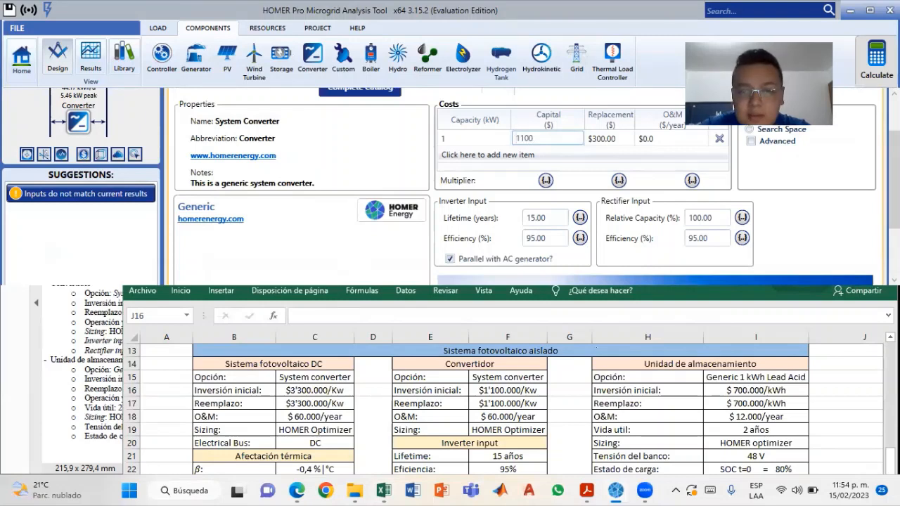
{"action": "key", "text": "Tab"}
- Set the converter's replacement cost to 1,100,000 $ and its O&M cost to 60000 $/year
{"action": "type", "text": "1"}
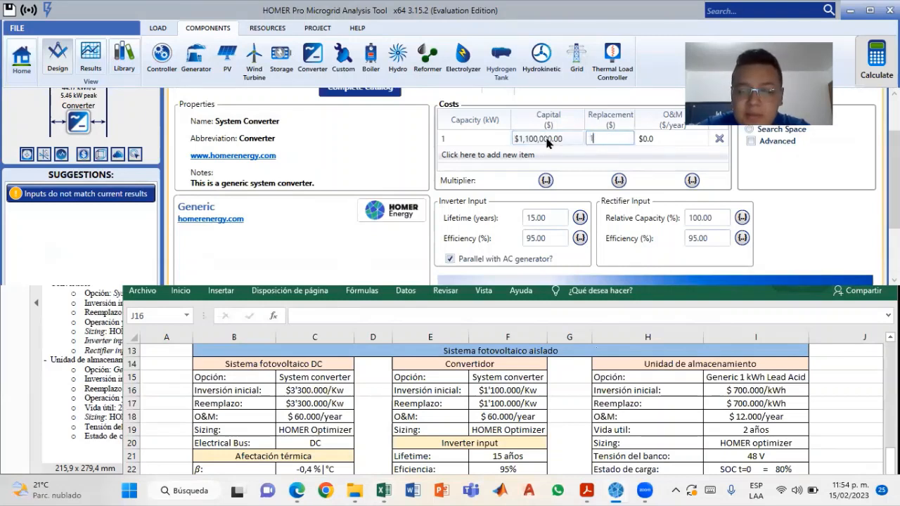
{"action": "type", "text": ",100,00"}
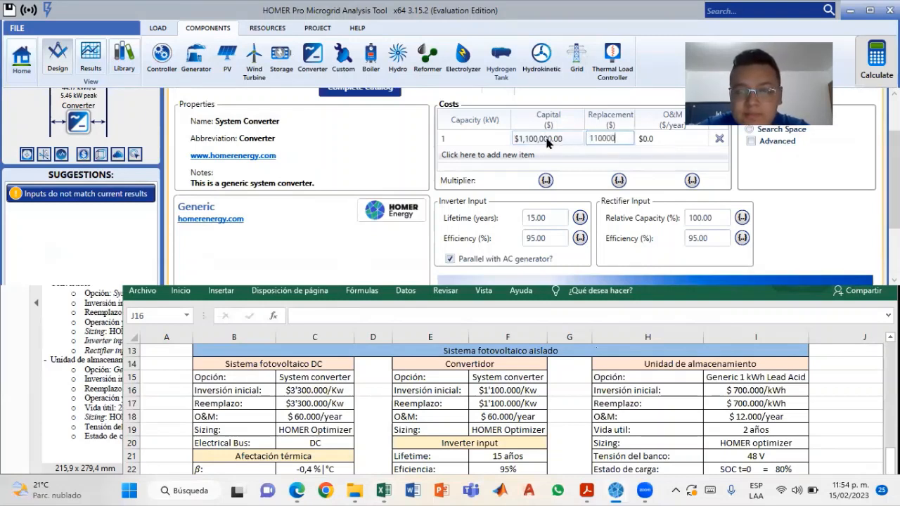
{"action": "type", "text": "0"}
{"action": "key", "text": "Tab"}
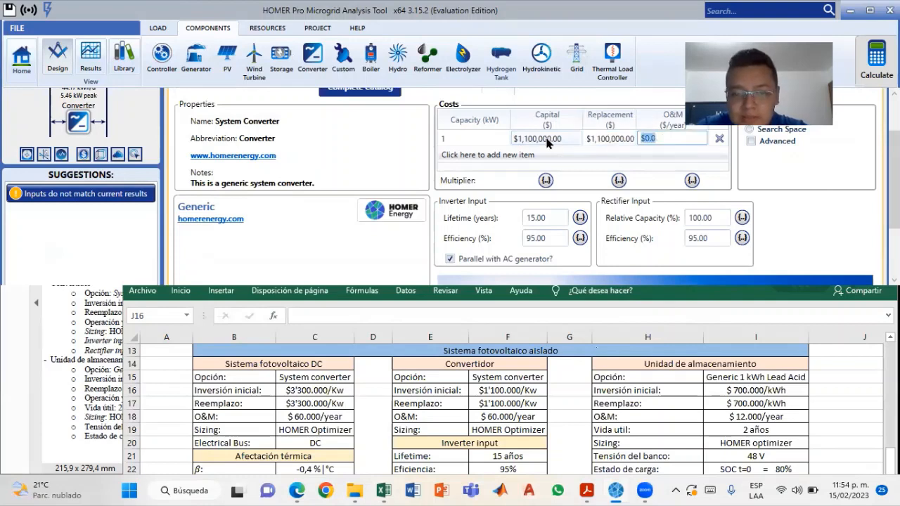
{"action": "type", "text": "6"}
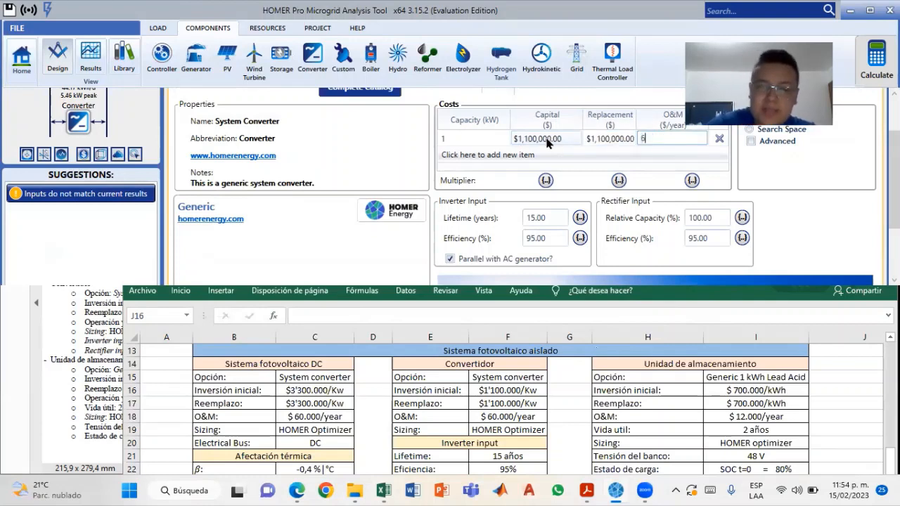
{"action": "type", "text": "0,000"}
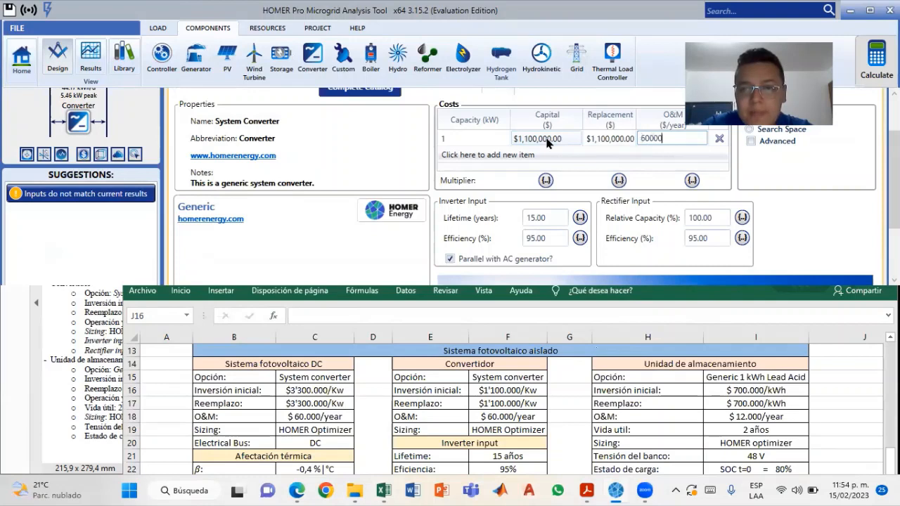
{"action": "key", "text": "Return"}
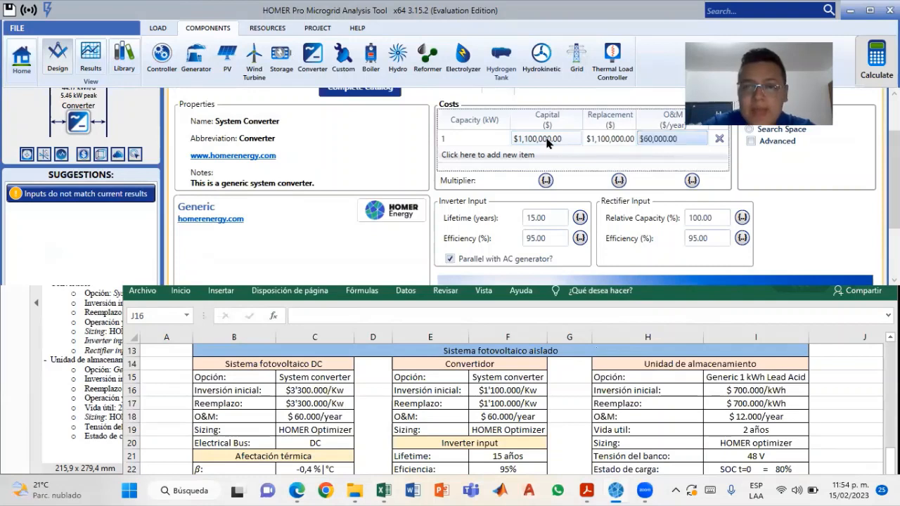
- Check the converter's inverter lifetime and efficiency and the rectifier's relative capacity and efficiency against the Excel table
{"action": "left_click", "coordinate": [550, 217]}
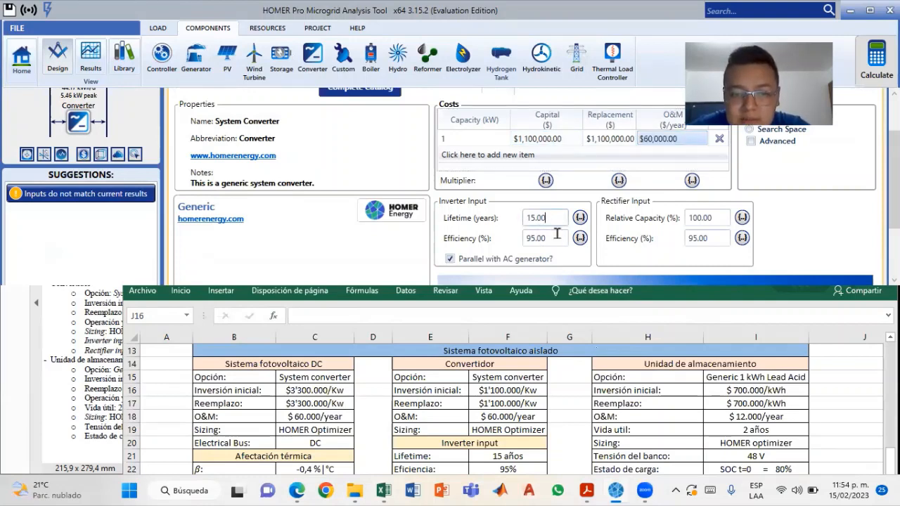
{"action": "left_click", "coordinate": [555, 237]}
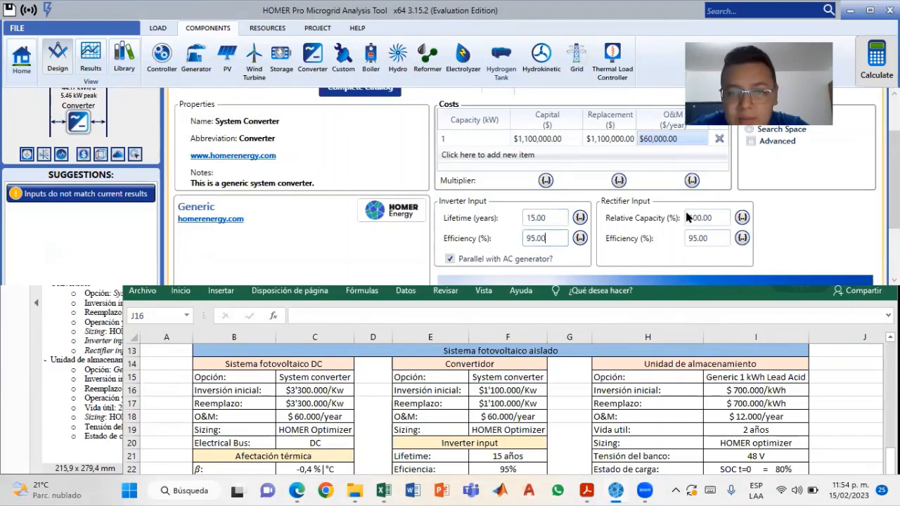
{"action": "scroll", "coordinate": [547, 399], "scroll_direction": "down", "scroll_amount": 2}
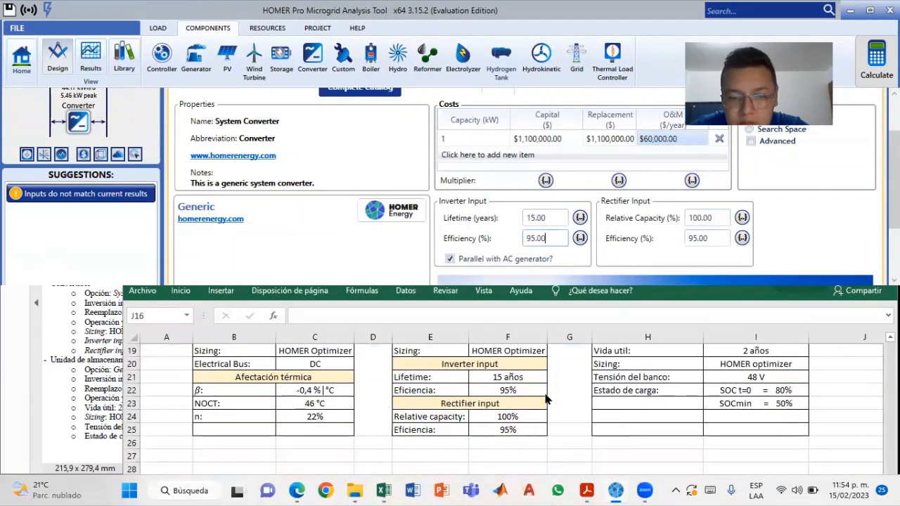
{"action": "left_click", "coordinate": [712, 218]}
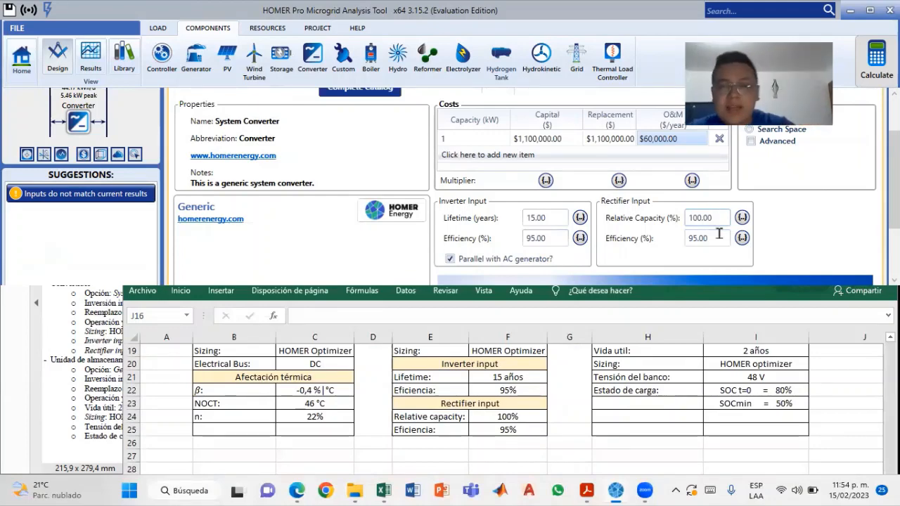
{"action": "left_click", "coordinate": [718, 239]}
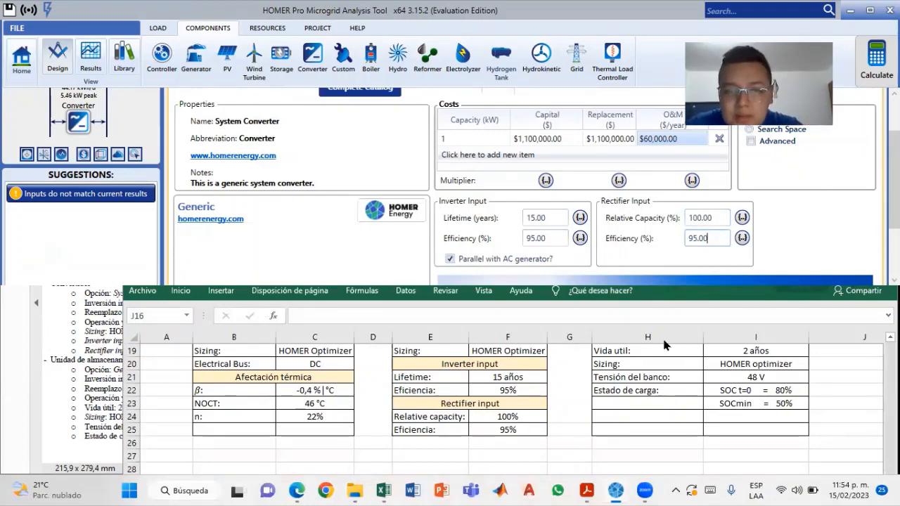
- Select System Converter as the converter model, matching the option listed in the Excel table
{"action": "scroll", "coordinate": [482, 416], "scroll_direction": "up", "scroll_amount": 3}
{"action": "scroll", "coordinate": [483, 415], "scroll_direction": "down", "scroll_amount": 1}
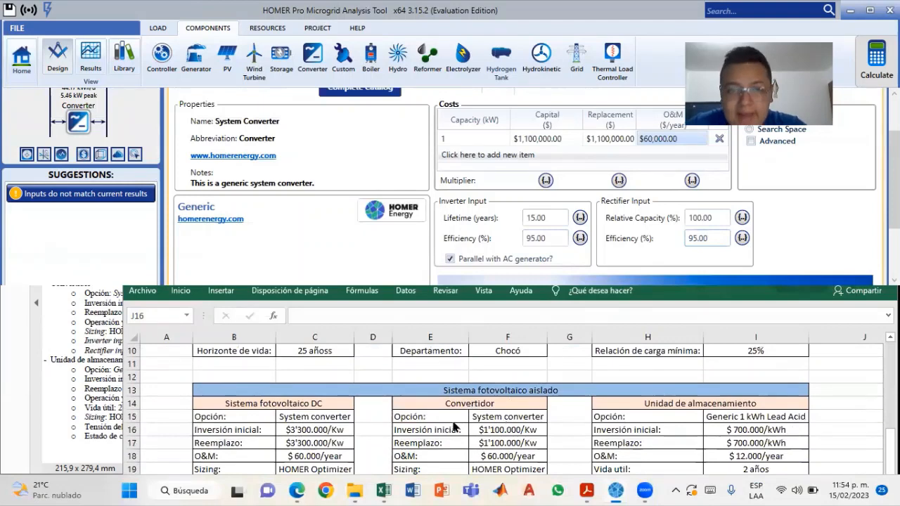
{"action": "scroll", "coordinate": [495, 232], "scroll_direction": "up", "scroll_amount": 2}
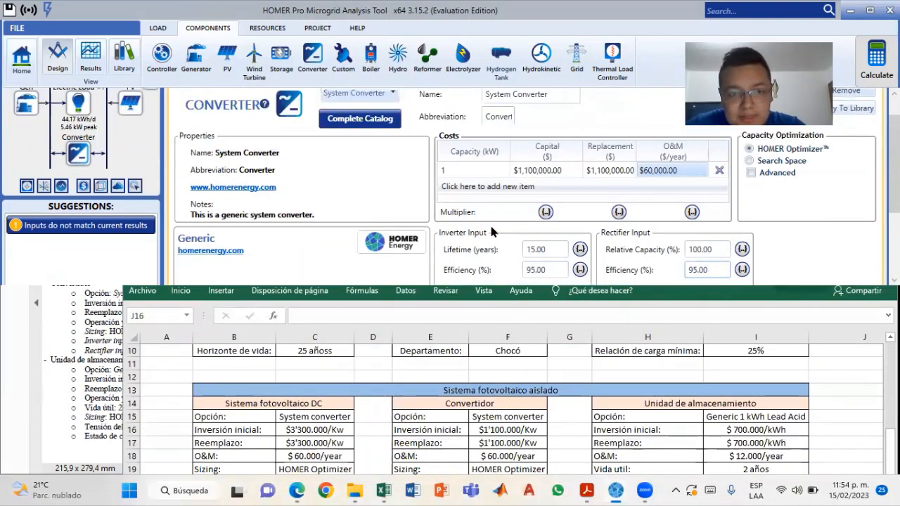
{"action": "left_click", "coordinate": [394, 126]}
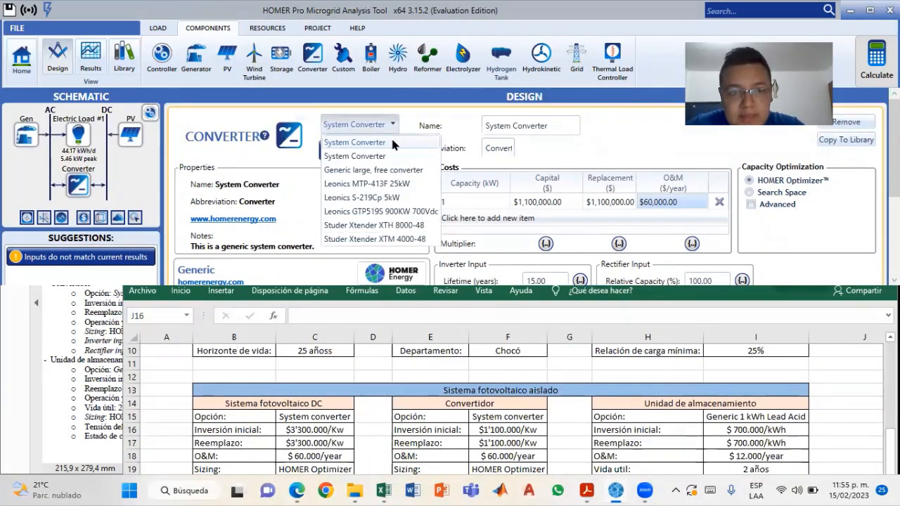
{"action": "left_click", "coordinate": [392, 143]}
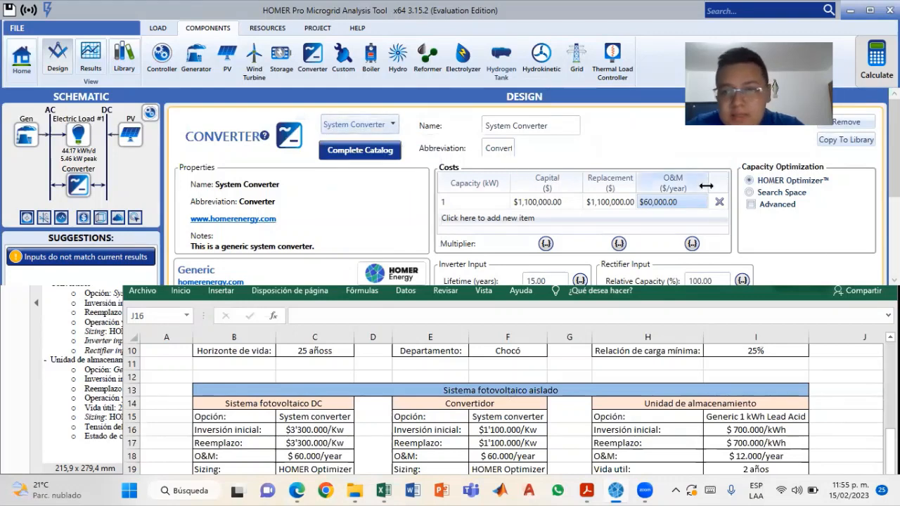
{"action": "scroll", "coordinate": [411, 152], "scroll_direction": "down", "scroll_amount": 1}
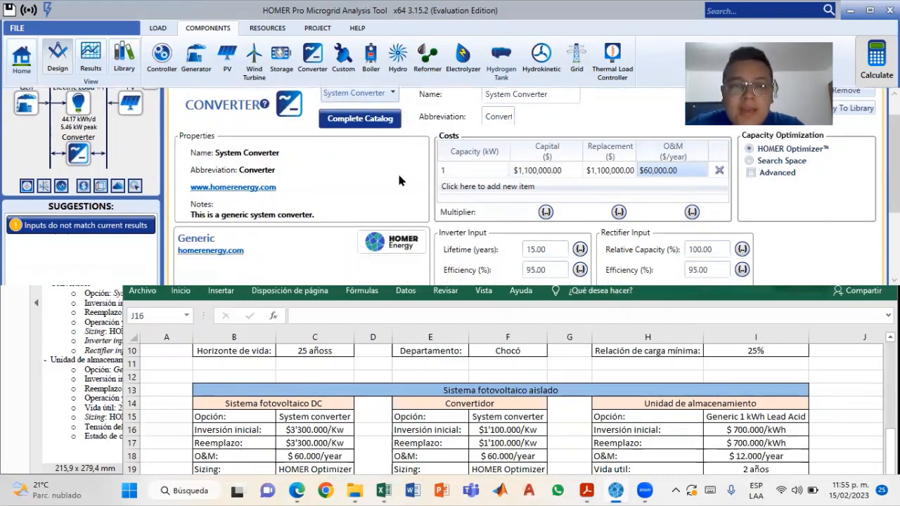
- Add a Generic 1kWh Lead Acid storage unit to the microgrid
{"action": "left_click", "coordinate": [281, 66]}
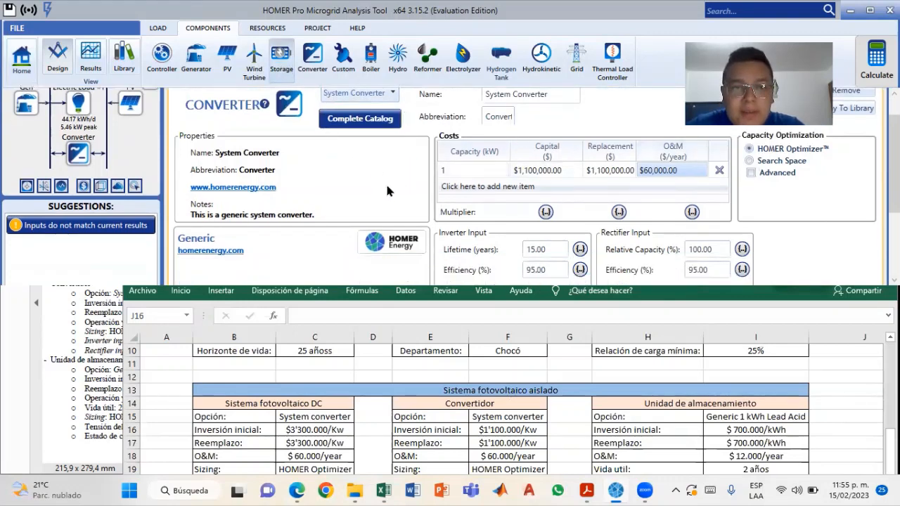
{"action": "scroll", "coordinate": [407, 183], "scroll_direction": "down", "scroll_amount": 3}
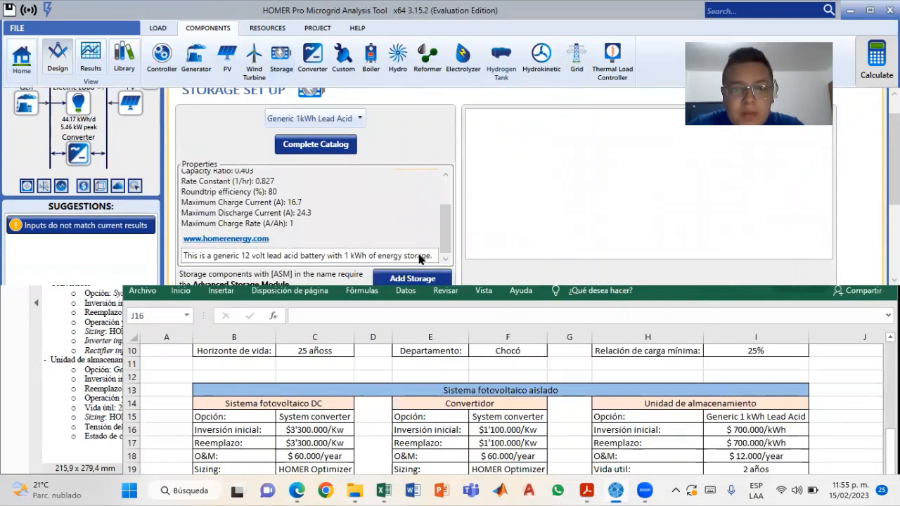
{"action": "left_click", "coordinate": [415, 279]}
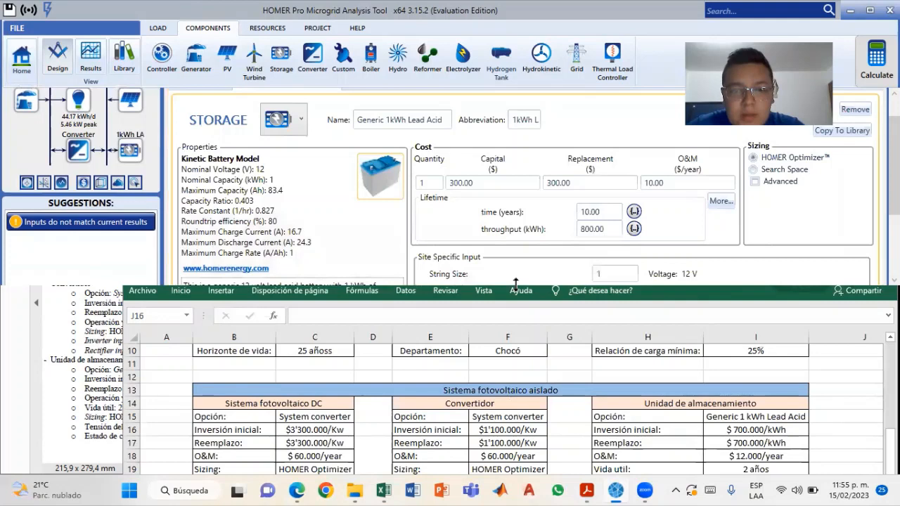
- Set the lead acid battery's capital cost to 700,000 $ for a quantity of 1
{"action": "left_click_drag", "start_coordinate": [515, 283], "coordinate": [562, 366]}
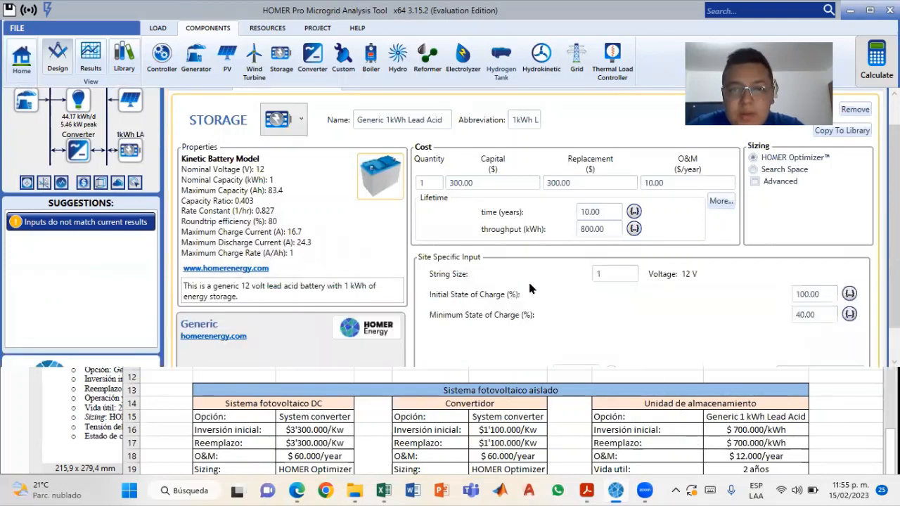
{"action": "left_click_drag", "start_coordinate": [483, 184], "coordinate": [443, 187]}
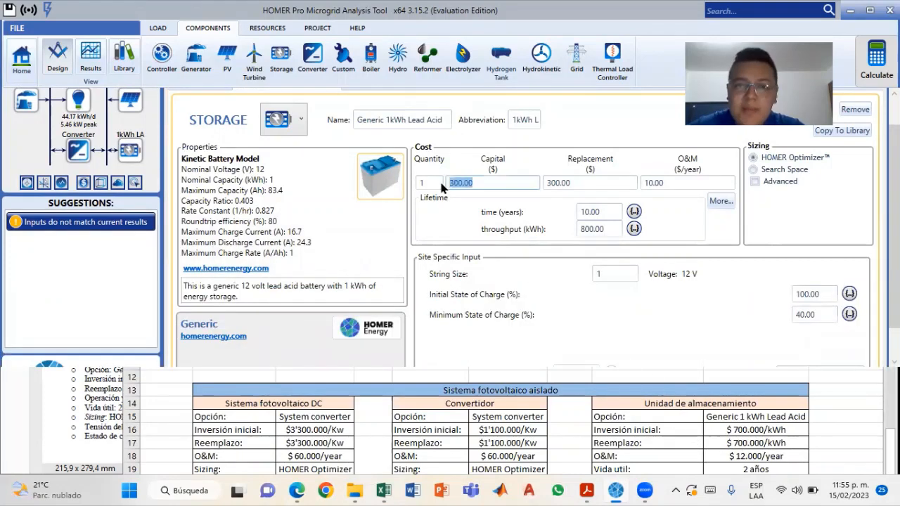
{"action": "type", "text": "700000"}
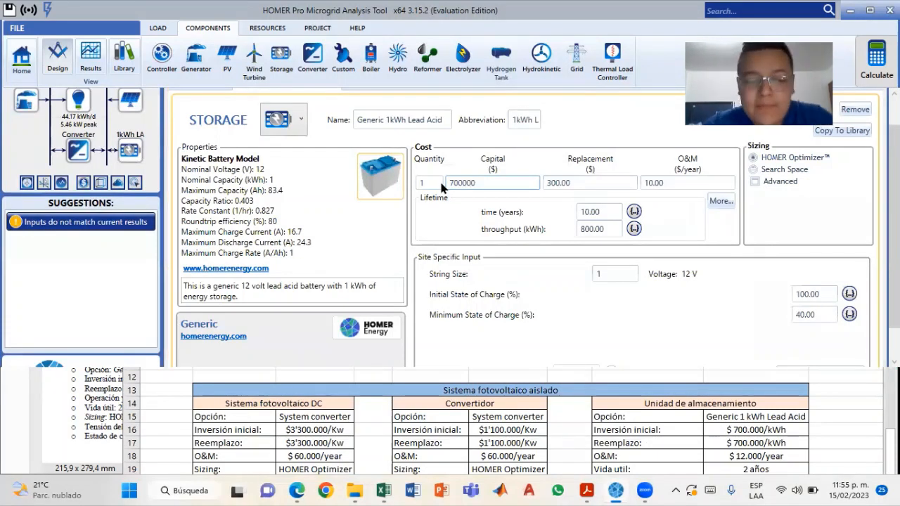
{"action": "key", "text": "Return"}
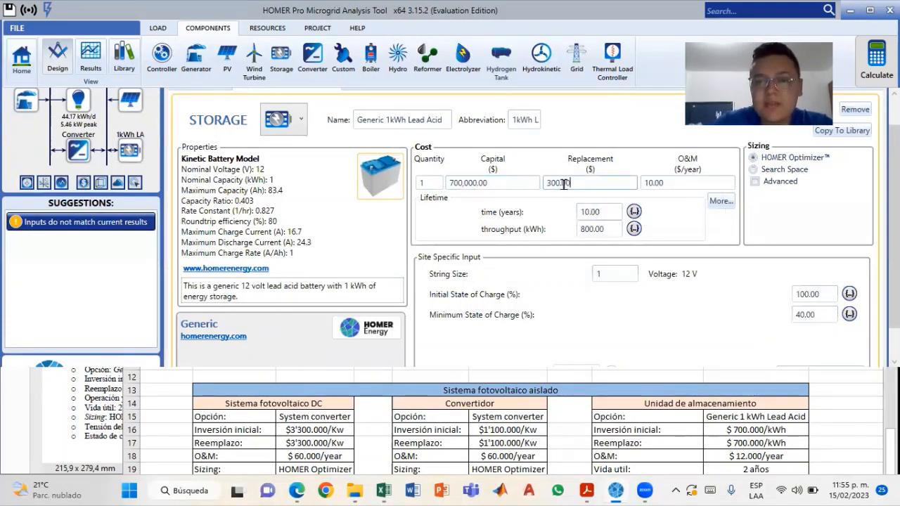
- Set the battery's replacement cost to 700,000 $ and its O&M cost to 12000 $/year
{"action": "left_click_drag", "start_coordinate": [570, 183], "coordinate": [536, 187]}
{"action": "type", "text": "700,000"}
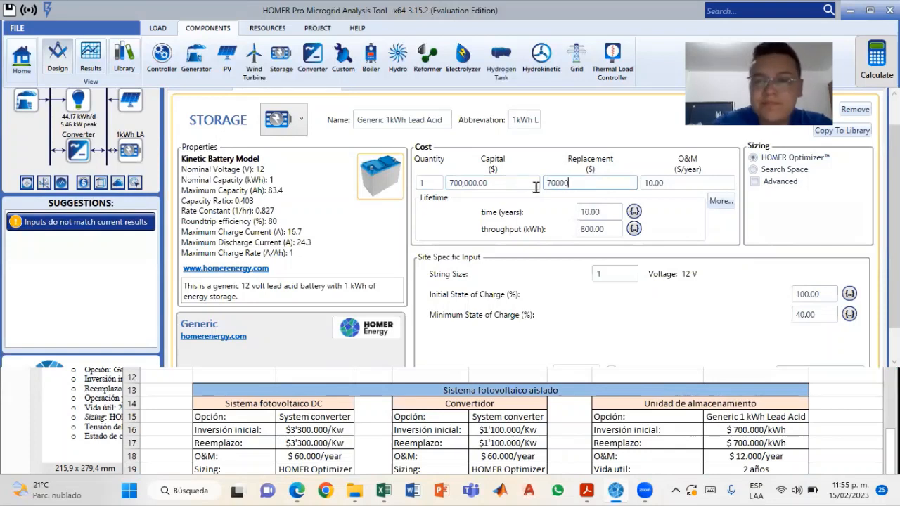
{"action": "key", "text": "Tab"}
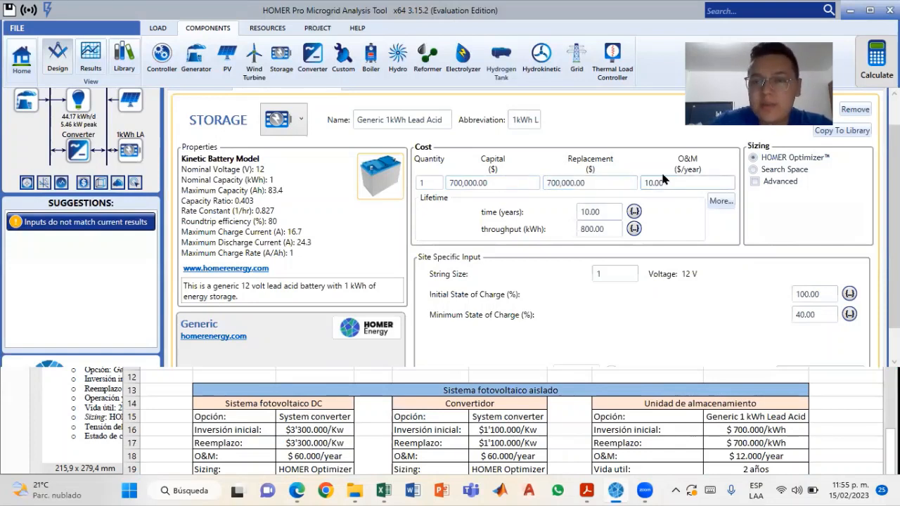
{"action": "left_click_drag", "start_coordinate": [667, 183], "coordinate": [621, 182]}
{"action": "type", "text": "12000"}
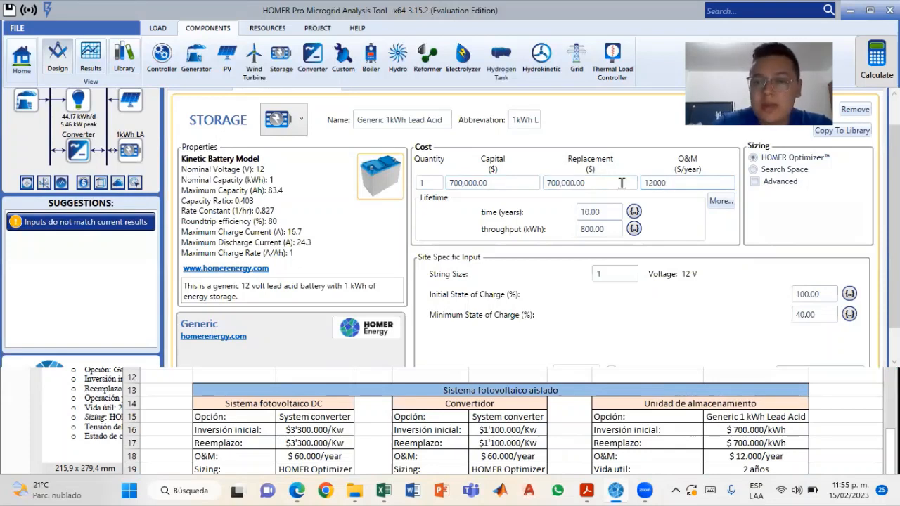
- Set the lead acid battery's lifetime to 2 years
{"action": "left_click_drag", "start_coordinate": [605, 212], "coordinate": [559, 220]}
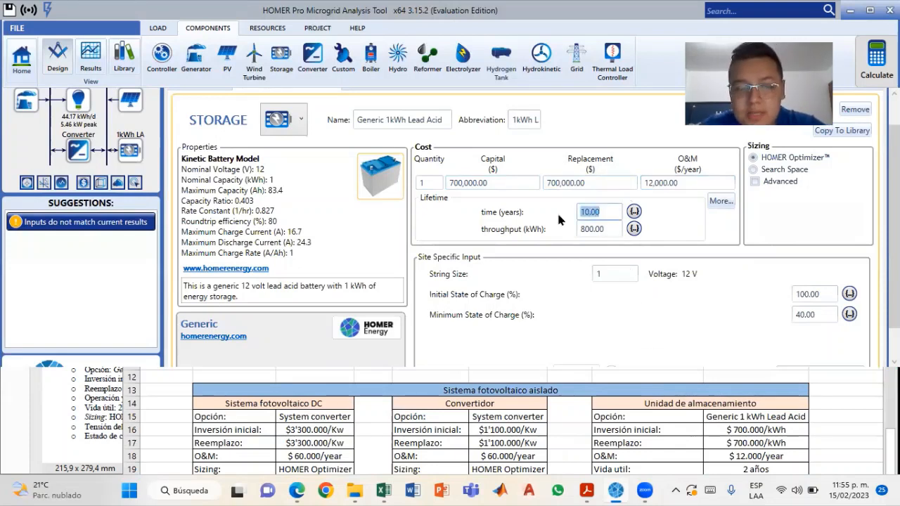
{"action": "type", "text": "2"}
{"action": "key", "text": "Tab"}
- Check the required battery bank voltage in the Excel table and workshop PDF, and set the battery string size to 4
{"action": "scroll", "coordinate": [696, 383], "scroll_direction": "down", "scroll_amount": 1}
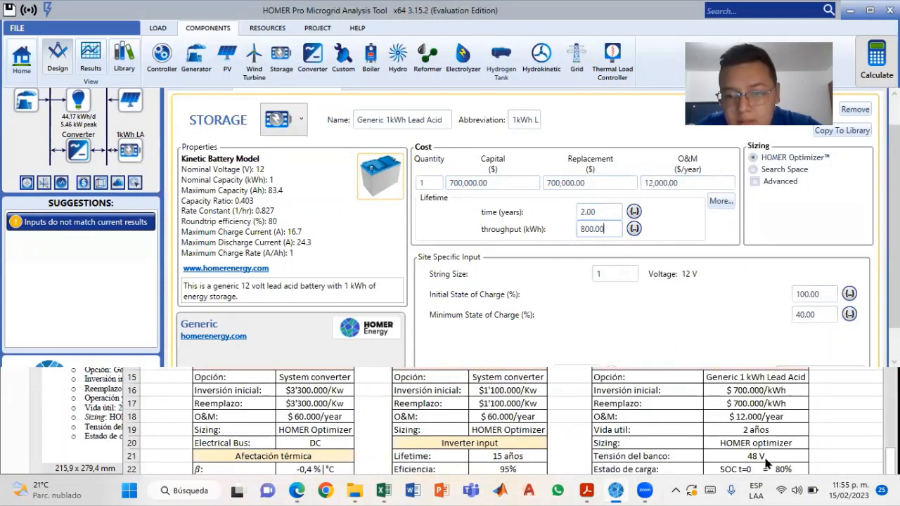
{"action": "left_click", "coordinate": [592, 491]}
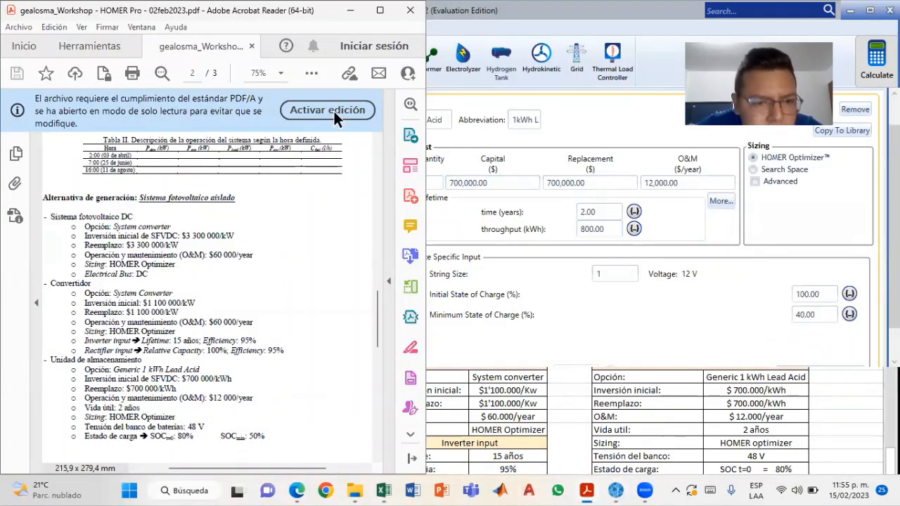
{"action": "left_click", "coordinate": [350, 10]}
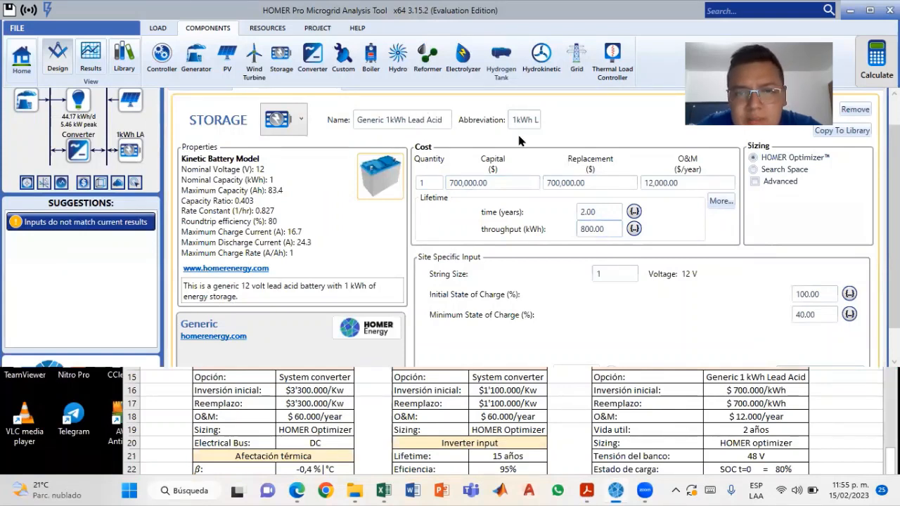
{"action": "left_click", "coordinate": [608, 274]}
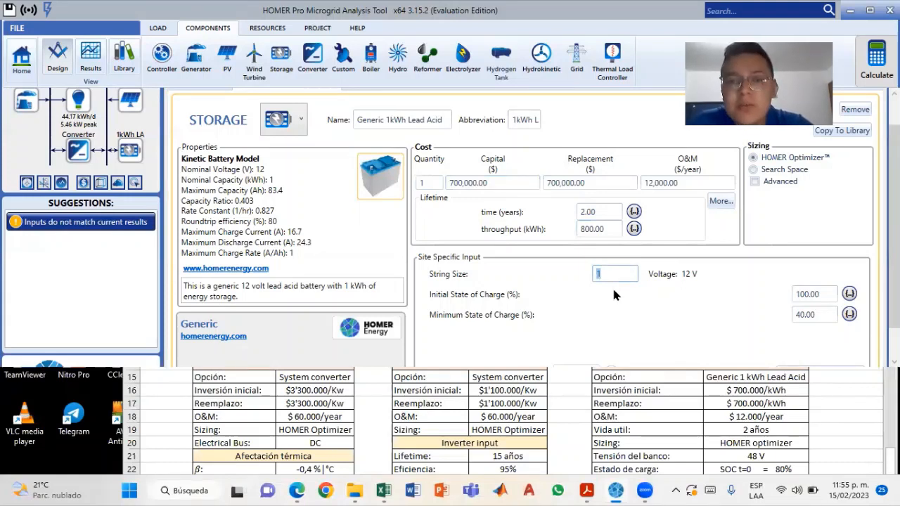
{"action": "type", "text": "4"}
{"action": "left_click", "coordinate": [641, 313]}
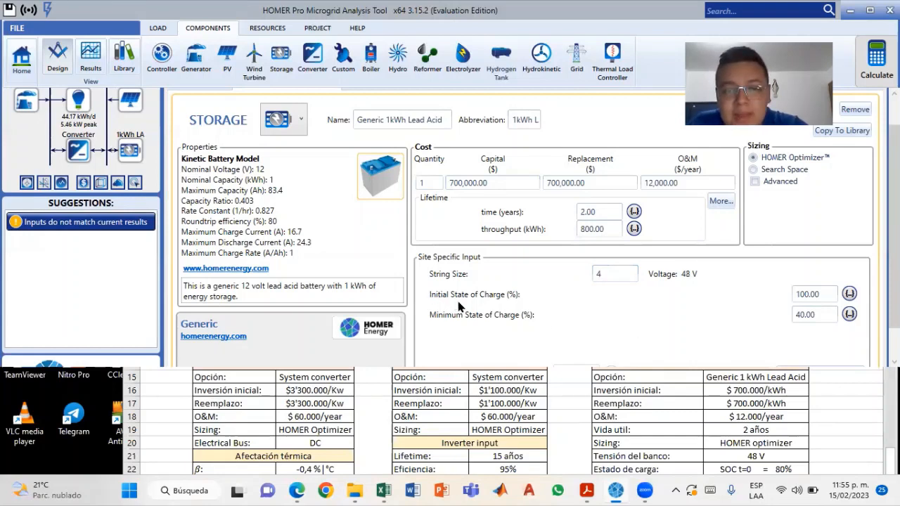
- Set the battery's initial state of charge to 80% and its minimum state of charge to 50%
{"action": "scroll", "coordinate": [779, 413], "scroll_direction": "down", "scroll_amount": 1}
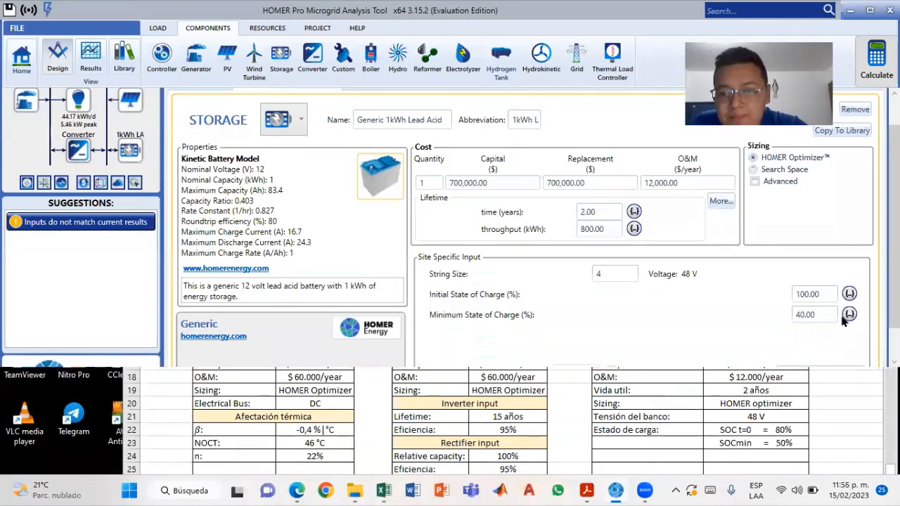
{"action": "double_click", "coordinate": [806, 294]}
{"action": "type", "text": "80"}
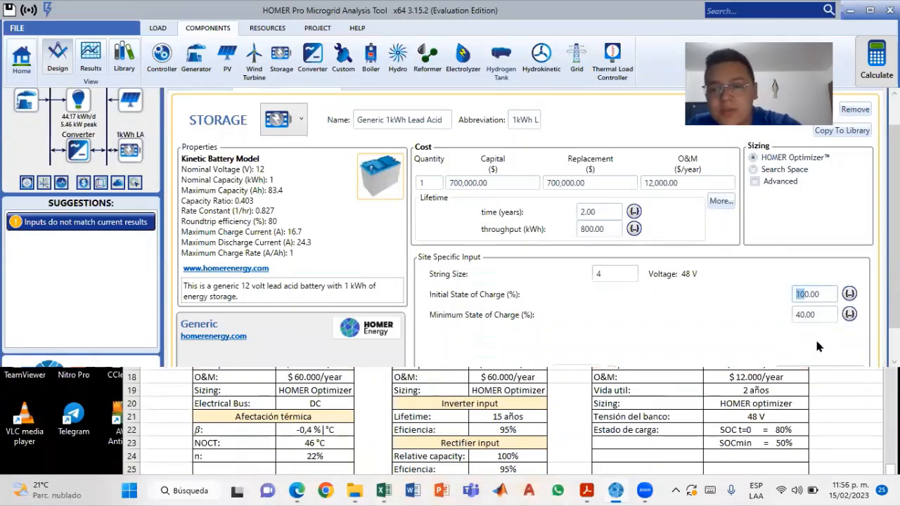
{"action": "left_click_drag", "start_coordinate": [800, 316], "coordinate": [793, 317]}
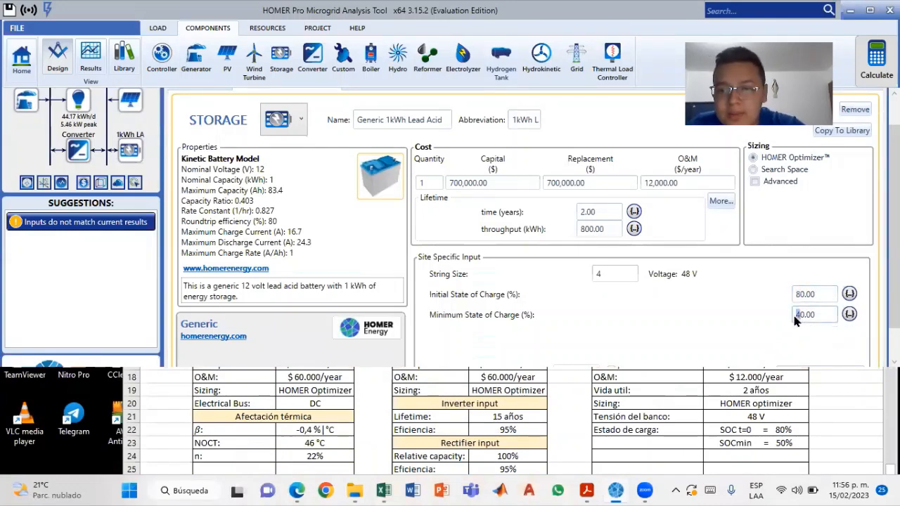
{"action": "type", "text": "5"}
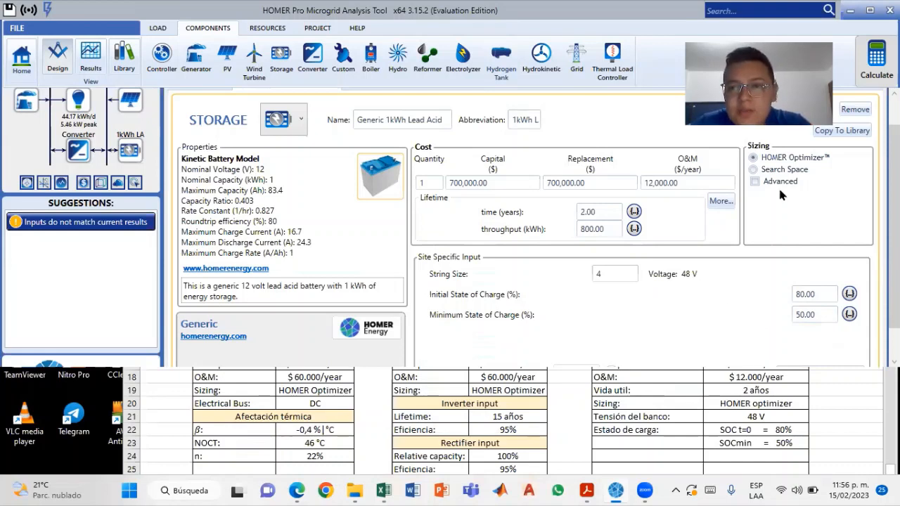
- Enlarge the HOMER Pro window to full screen and run the microgrid optimization
{"action": "left_click", "coordinate": [869, 11]}
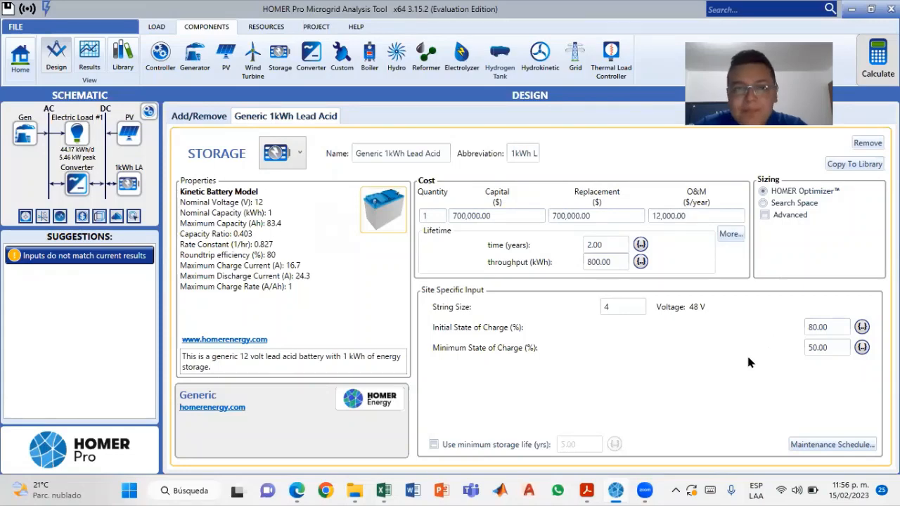
{"action": "left_click", "coordinate": [879, 65]}
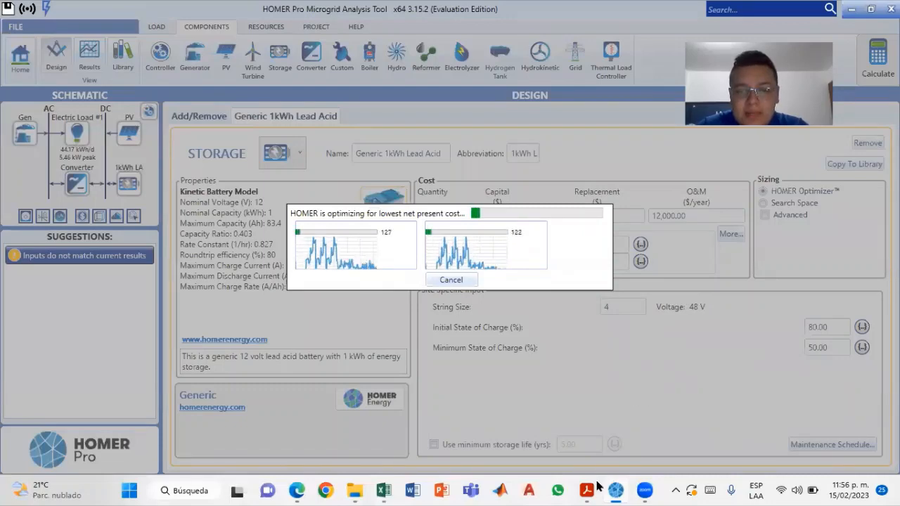
- Read the workshop PDF's tasks for the isolated photovoltaic system, including the indicators requested in Tables III and IV
{"action": "mouse_move", "coordinate": [594, 490]}
{"action": "left_click", "coordinate": [590, 421]}
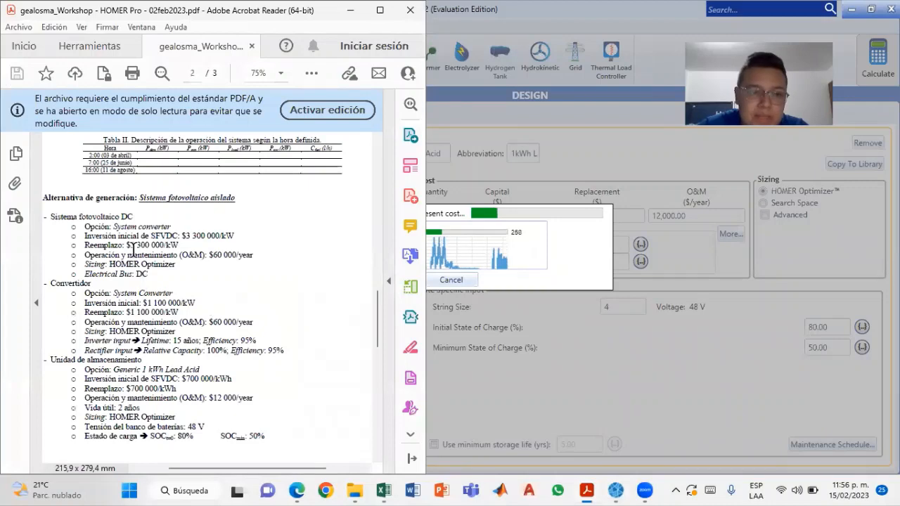
{"action": "scroll", "coordinate": [136, 241], "scroll_direction": "down", "scroll_amount": 2}
{"action": "scroll", "coordinate": [138, 239], "scroll_direction": "down", "scroll_amount": 5}
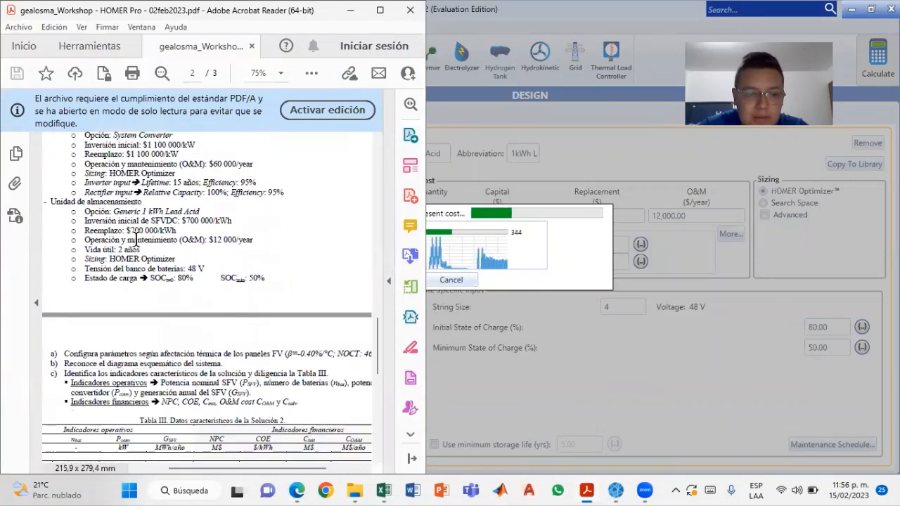
{"action": "scroll", "coordinate": [138, 240], "scroll_direction": "down", "scroll_amount": 2}
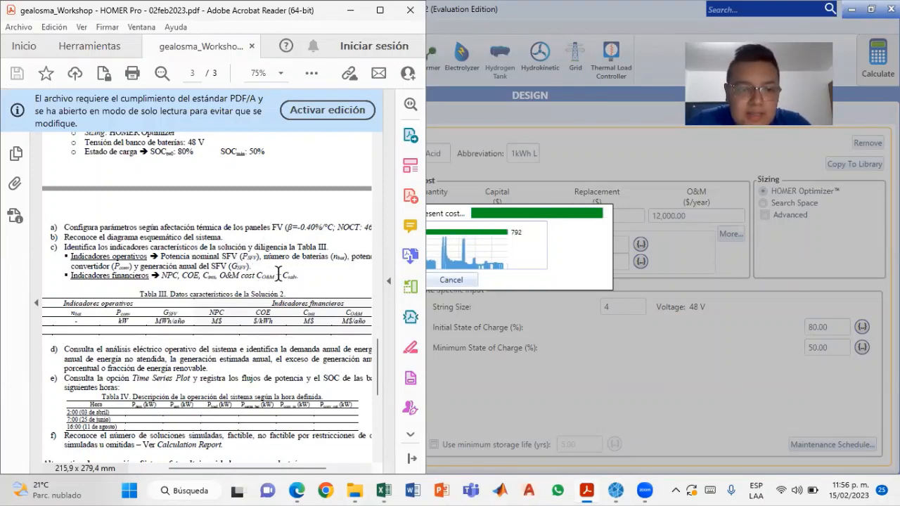
{"action": "scroll", "coordinate": [278, 275], "scroll_direction": "down", "scroll_amount": 1}
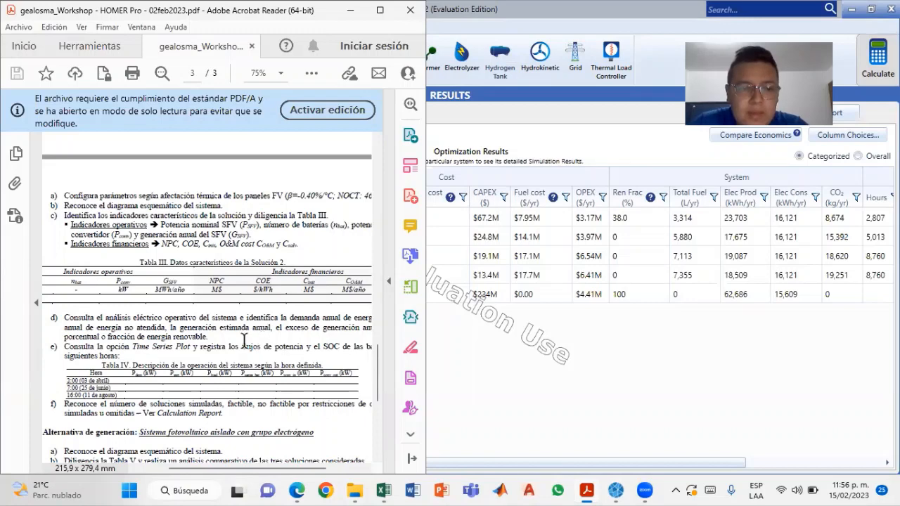
{"action": "scroll", "coordinate": [246, 341], "scroll_direction": "down", "scroll_amount": 1}
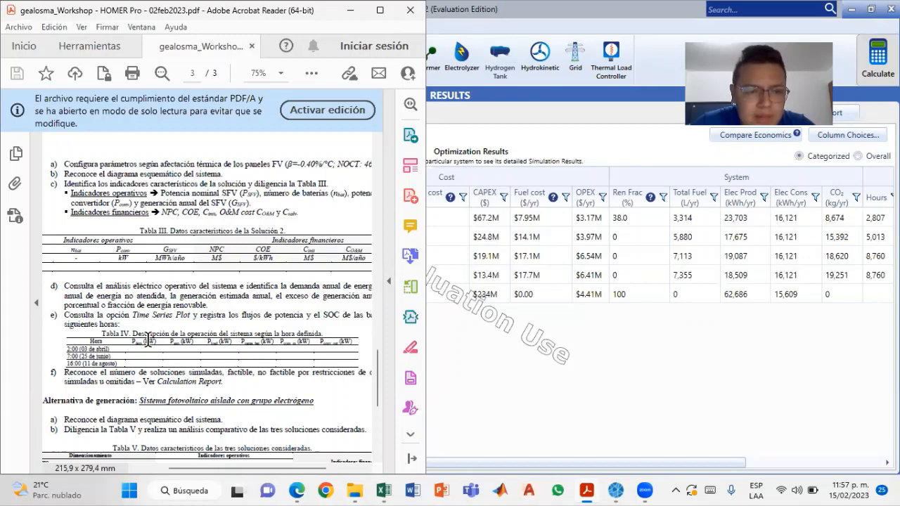
{"action": "scroll", "coordinate": [147, 342], "scroll_direction": "down", "scroll_amount": 1}
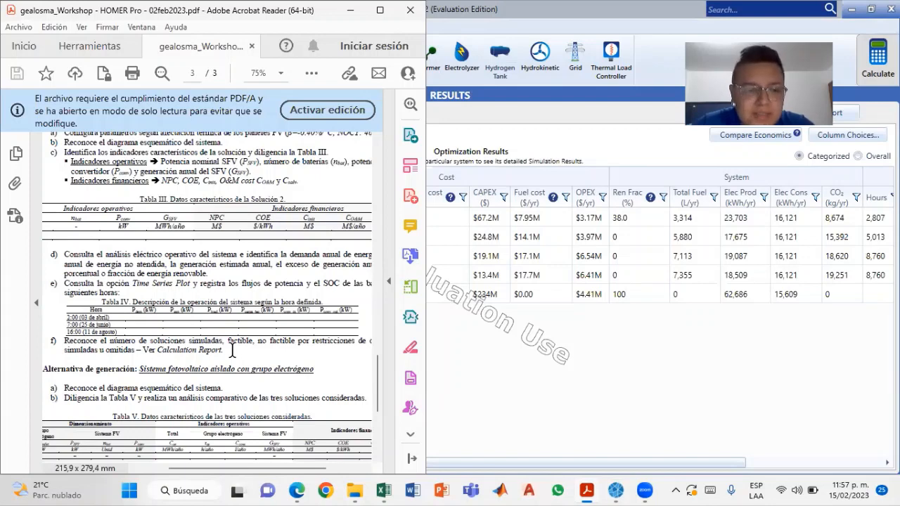
{"action": "scroll", "coordinate": [239, 267], "scroll_direction": "up", "scroll_amount": 1}
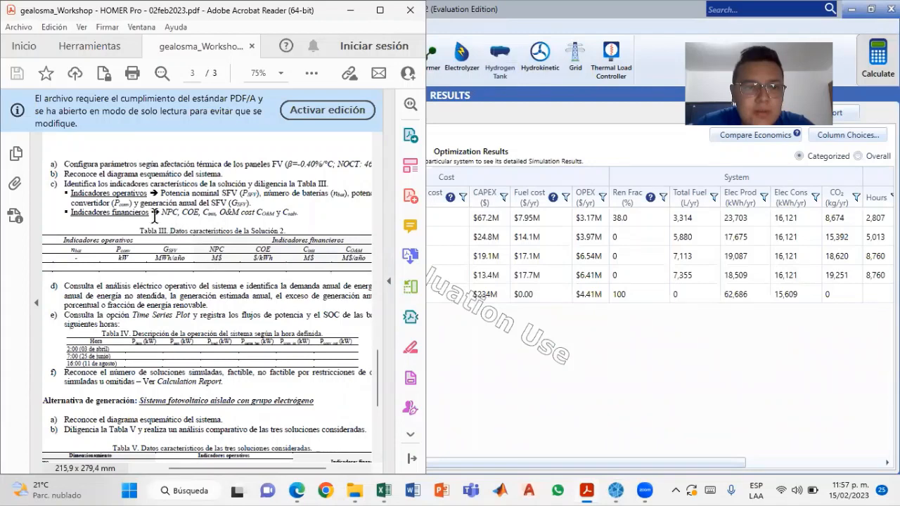
{"action": "left_click", "coordinate": [350, 11]}
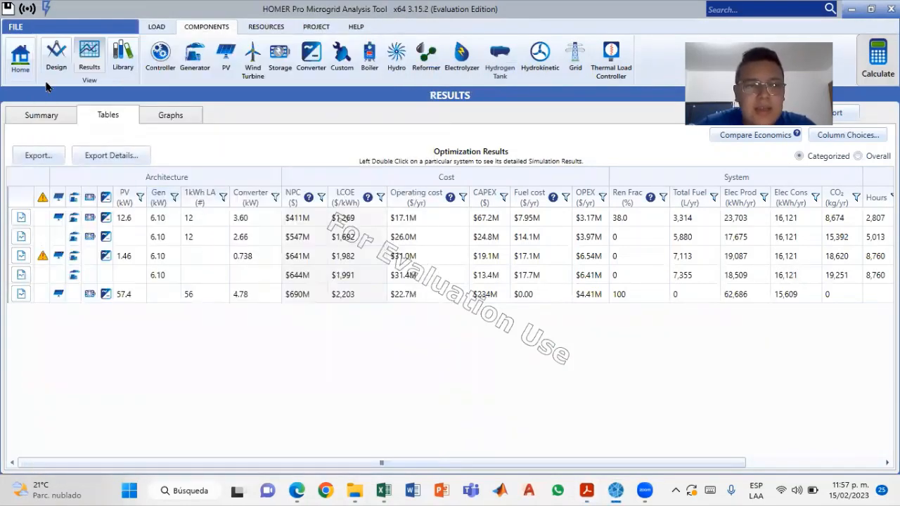
- Return to the project design overview and enlarge the schematic area to examine the system diagram
{"action": "left_click", "coordinate": [29, 71]}
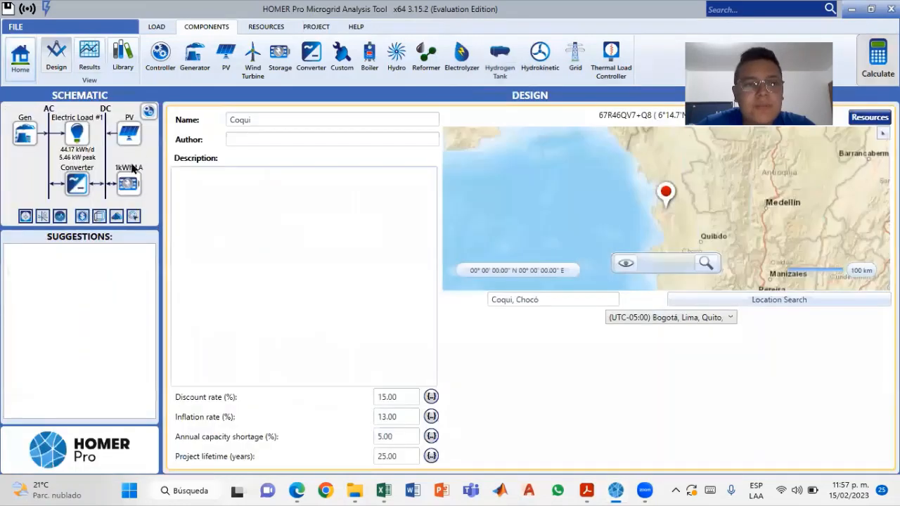
{"action": "left_click_drag", "start_coordinate": [160, 158], "coordinate": [226, 158]}
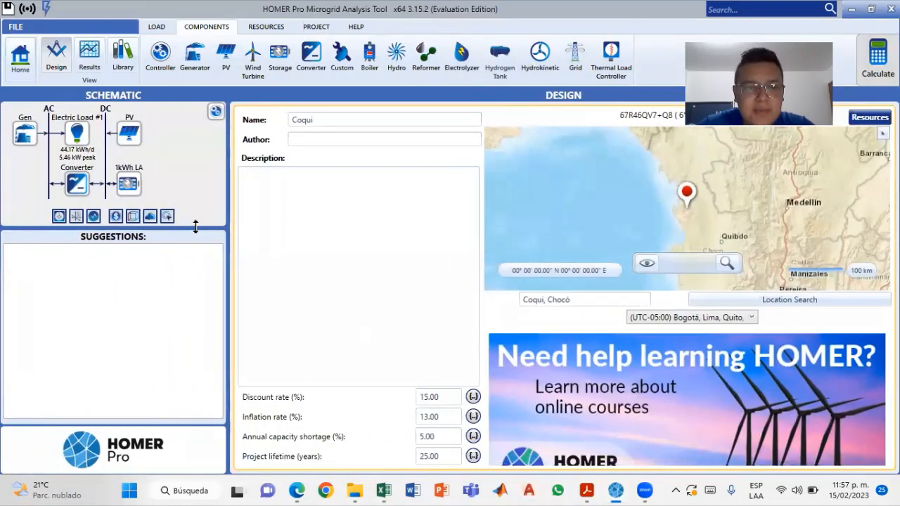
{"action": "left_click_drag", "start_coordinate": [197, 226], "coordinate": [200, 311]}
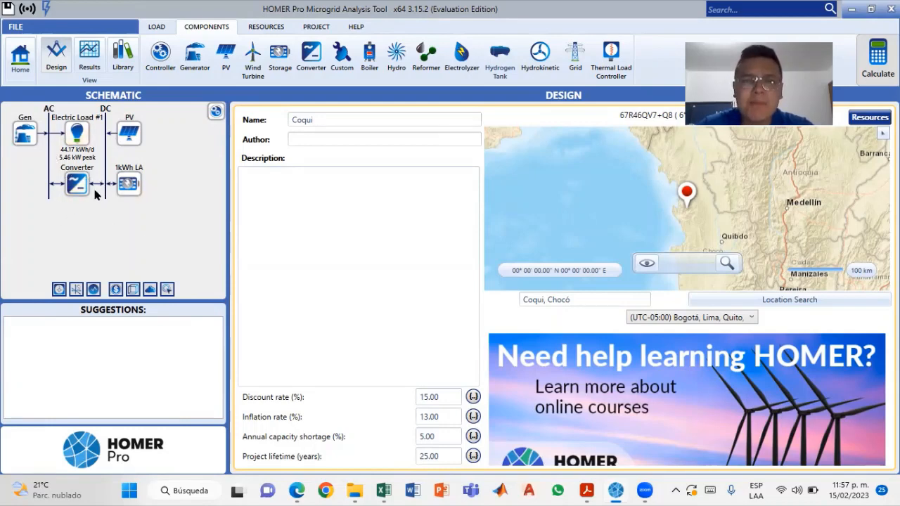
- Select the generator-free PV, battery and converter system in the optimization results and review its architecture, cost, production, storage and converter columns
{"action": "left_click", "coordinate": [90, 61]}
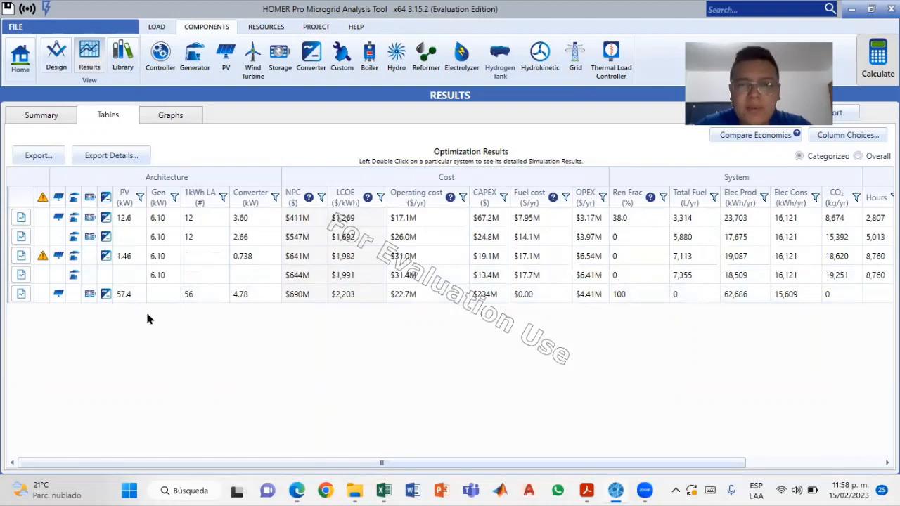
{"action": "left_click", "coordinate": [68, 296]}
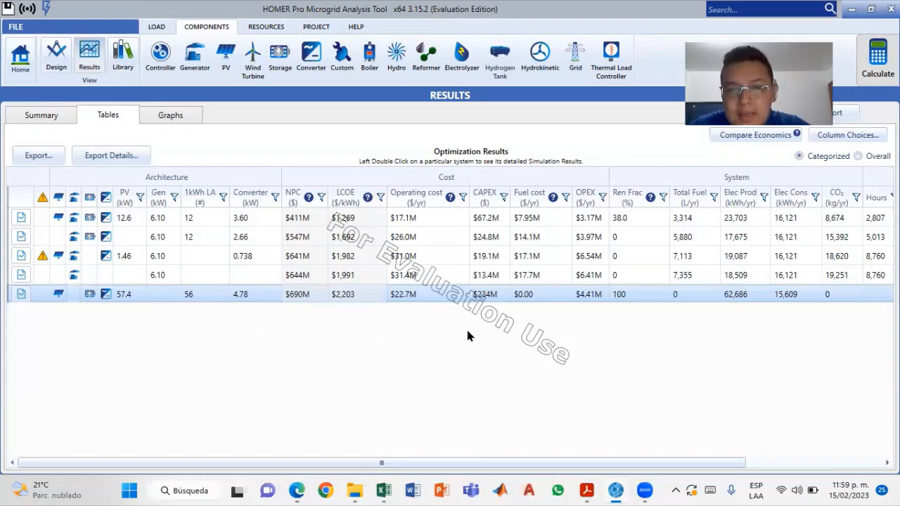
{"action": "left_click_drag", "start_coordinate": [624, 462], "coordinate": [700, 463]}
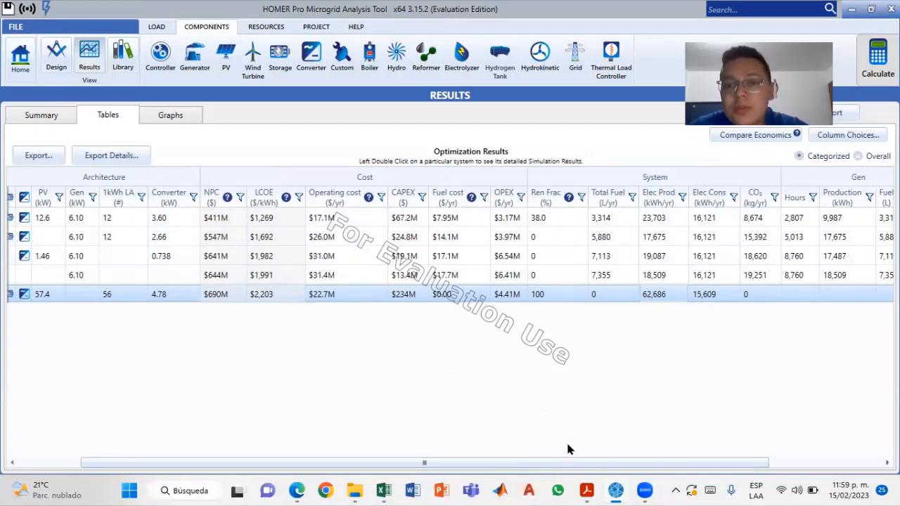
{"action": "left_click_drag", "start_coordinate": [571, 463], "coordinate": [506, 458]}
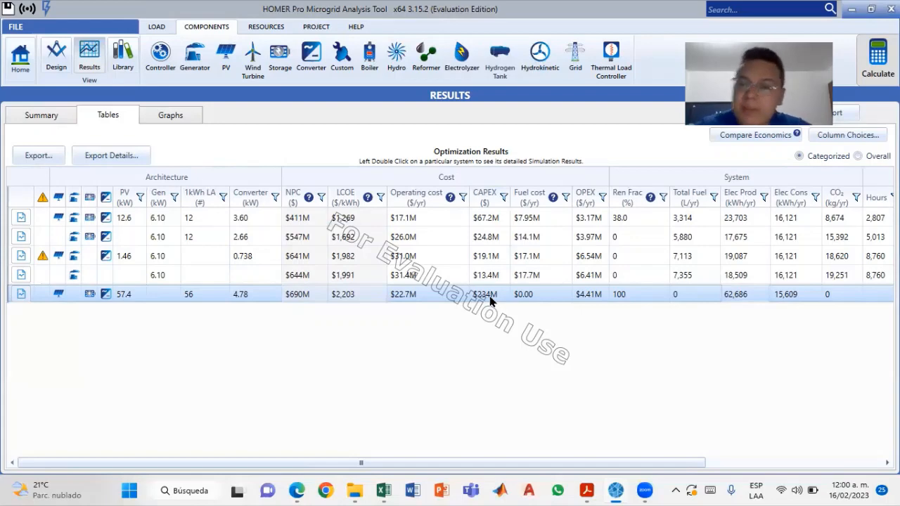
{"action": "left_click_drag", "start_coordinate": [628, 468], "coordinate": [801, 469]}
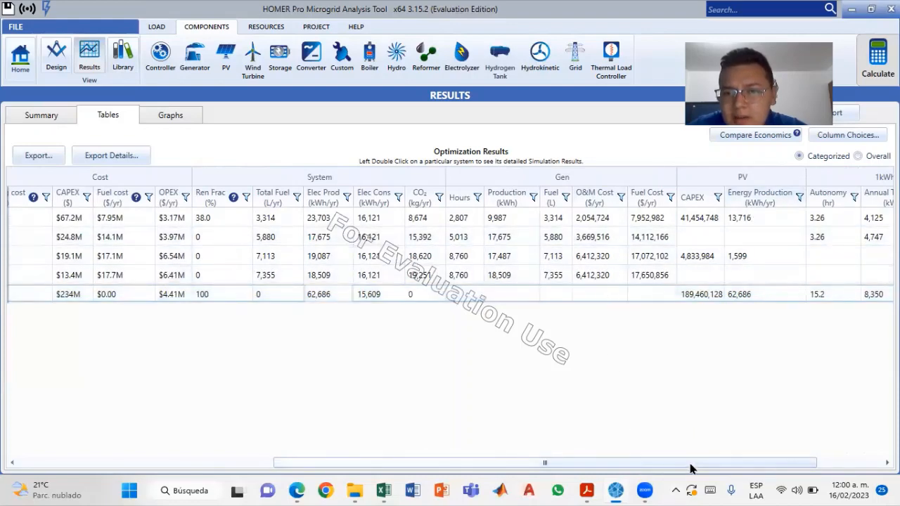
{"action": "left_click_drag", "start_coordinate": [691, 469], "coordinate": [803, 467]}
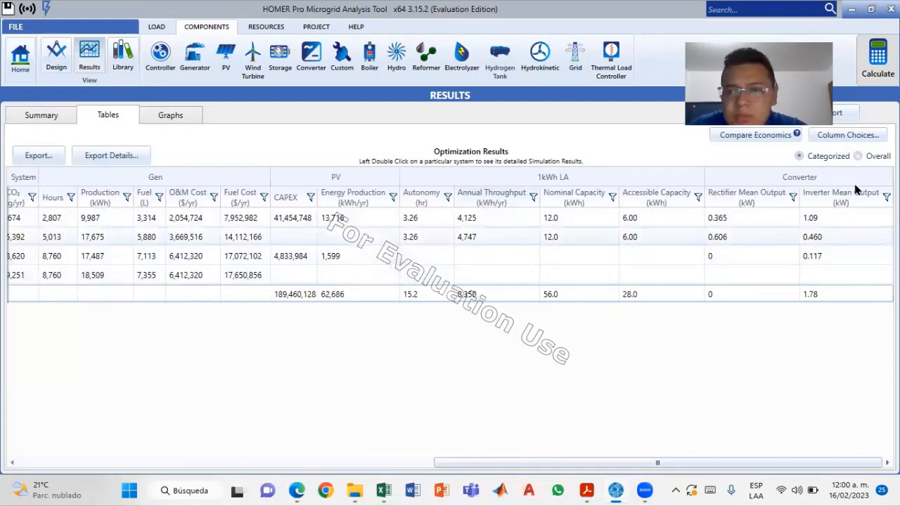
- Review the system, economics, PV, storage and converter items available as result columns, and accept the existing selection
{"action": "left_click", "coordinate": [872, 137]}
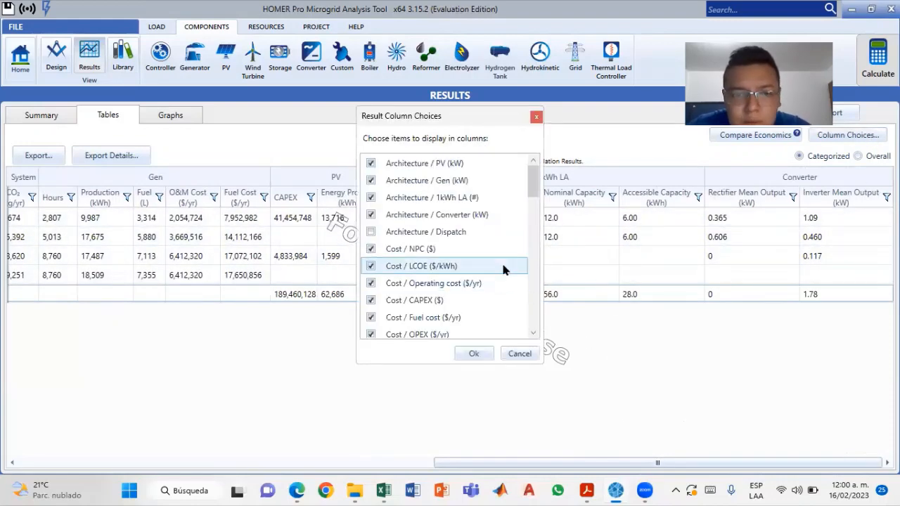
{"action": "scroll", "coordinate": [504, 269], "scroll_direction": "down", "scroll_amount": 6}
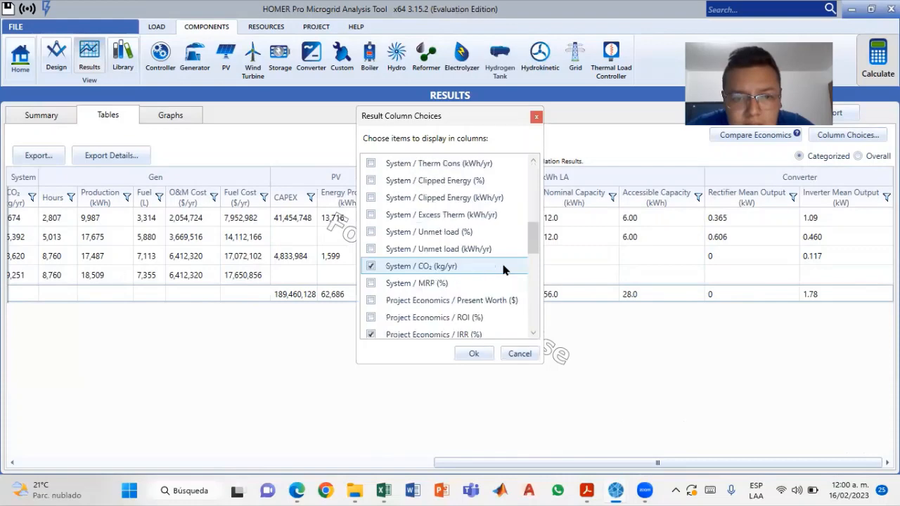
{"action": "scroll", "coordinate": [480, 222], "scroll_direction": "down", "scroll_amount": 2}
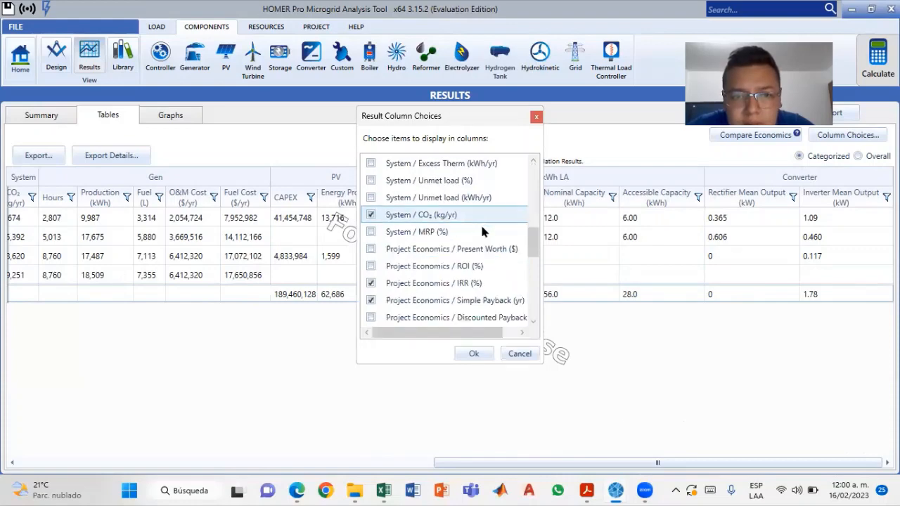
{"action": "scroll", "coordinate": [494, 281], "scroll_direction": "down", "scroll_amount": 4}
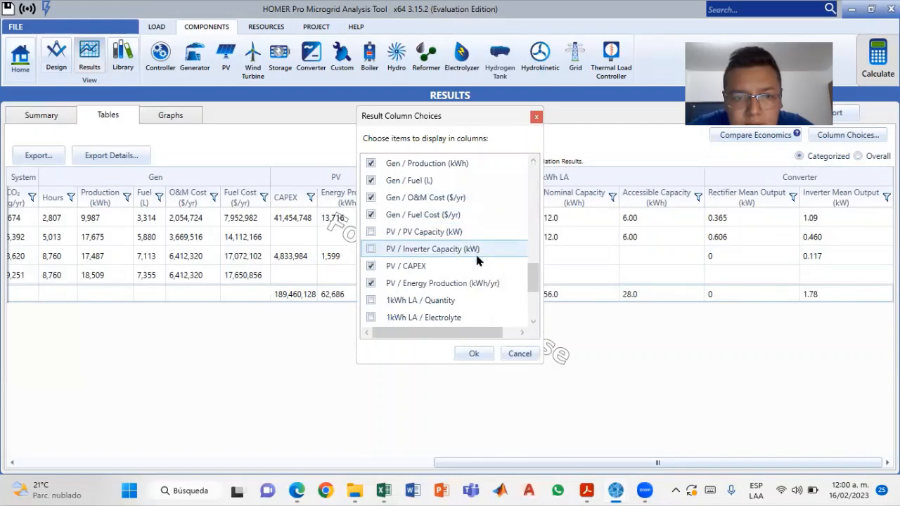
{"action": "scroll", "coordinate": [480, 217], "scroll_direction": "down", "scroll_amount": 3}
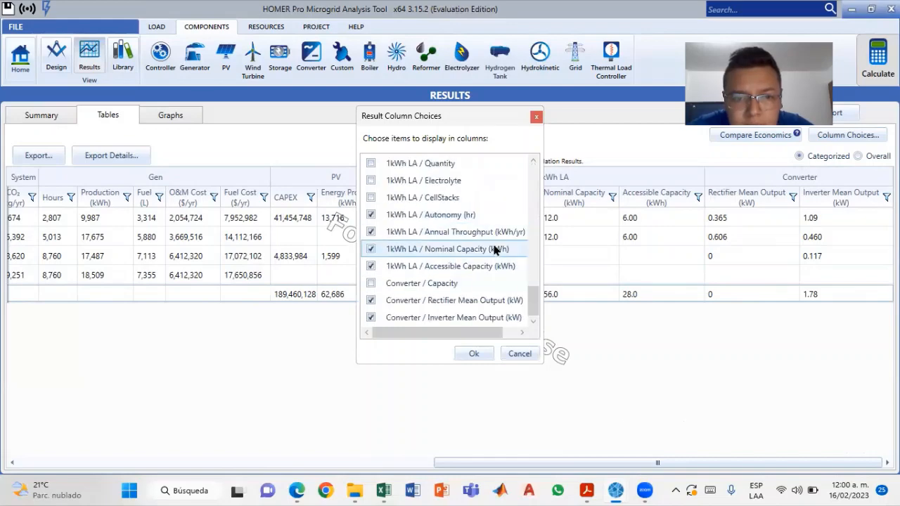
{"action": "left_click", "coordinate": [474, 355]}
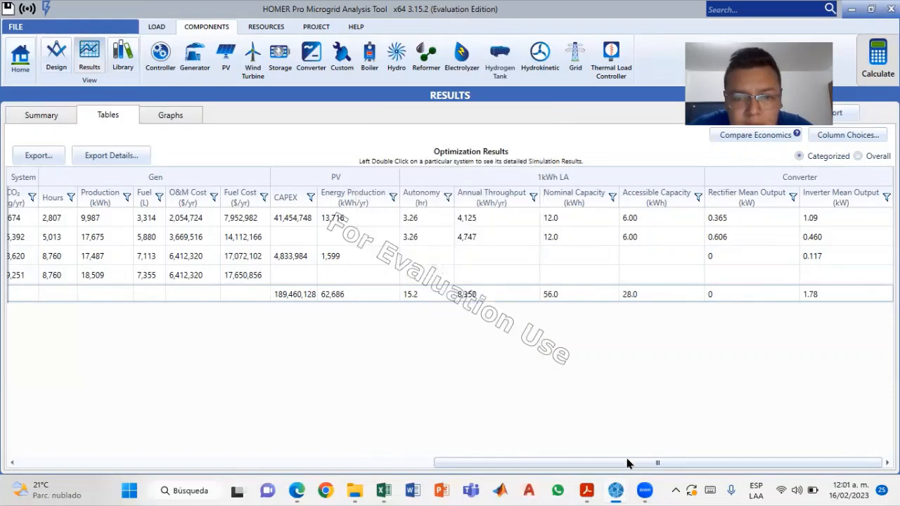
- Open the detailed simulation results of the generator-free PV, battery and converter system from the optimization table
{"action": "scroll", "coordinate": [574, 464], "scroll_direction": "left", "scroll_amount": 10}
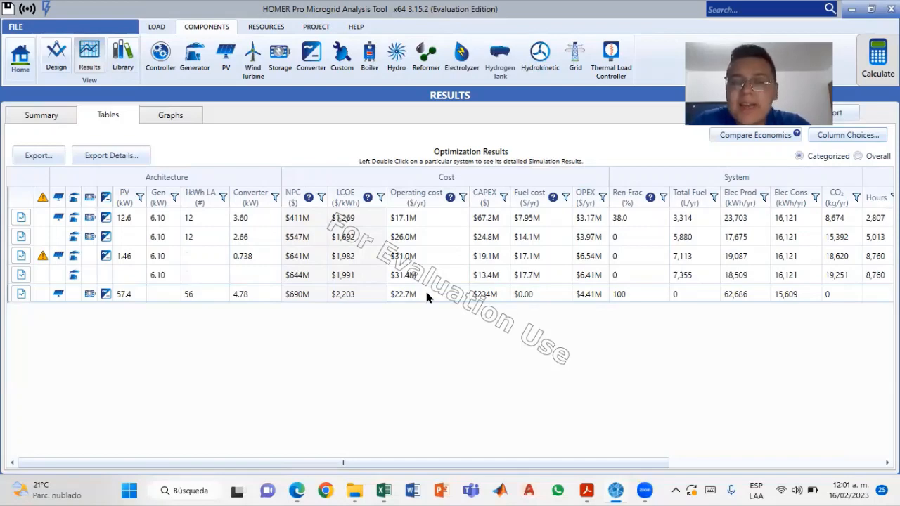
{"action": "left_click", "coordinate": [588, 298]}
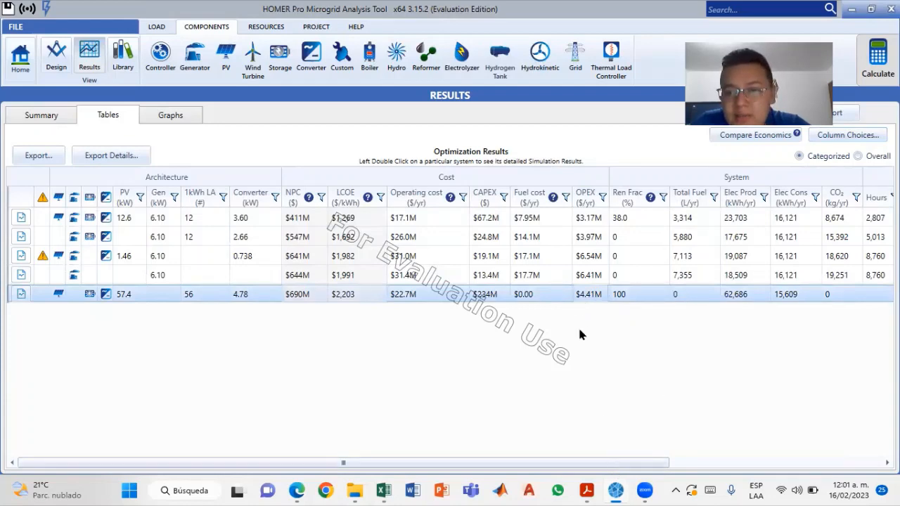
{"action": "double_click", "coordinate": [548, 299]}
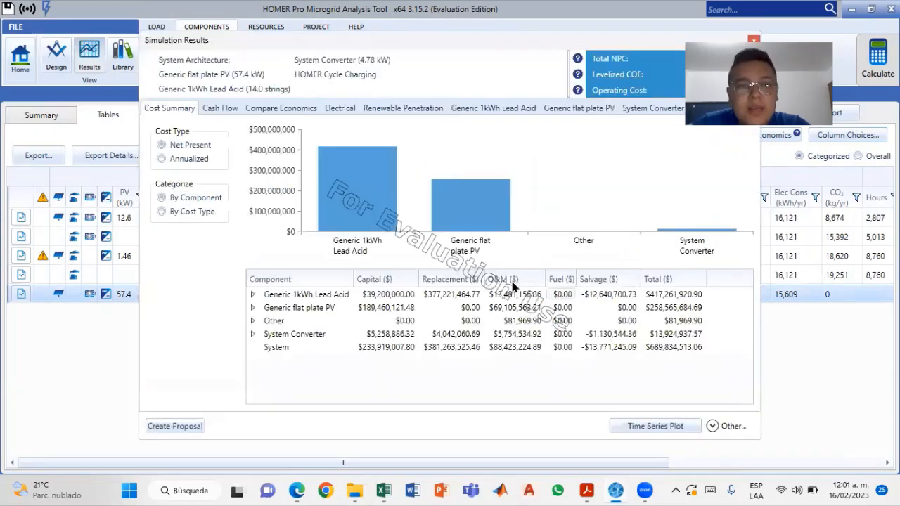
- Examine the system's cash flow chart for the capital, operating, replacement and salvage amounts over the project years
{"action": "left_click", "coordinate": [220, 109]}
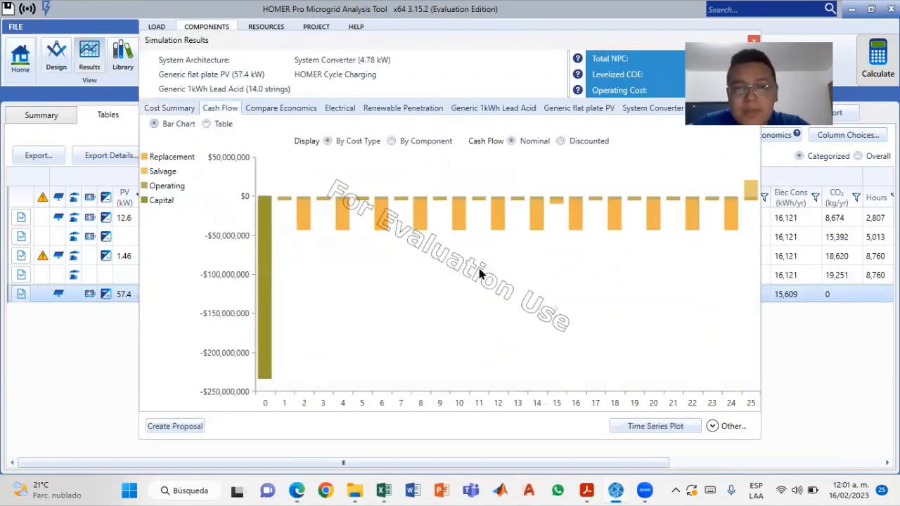
{"action": "mouse_move", "coordinate": [755, 190]}
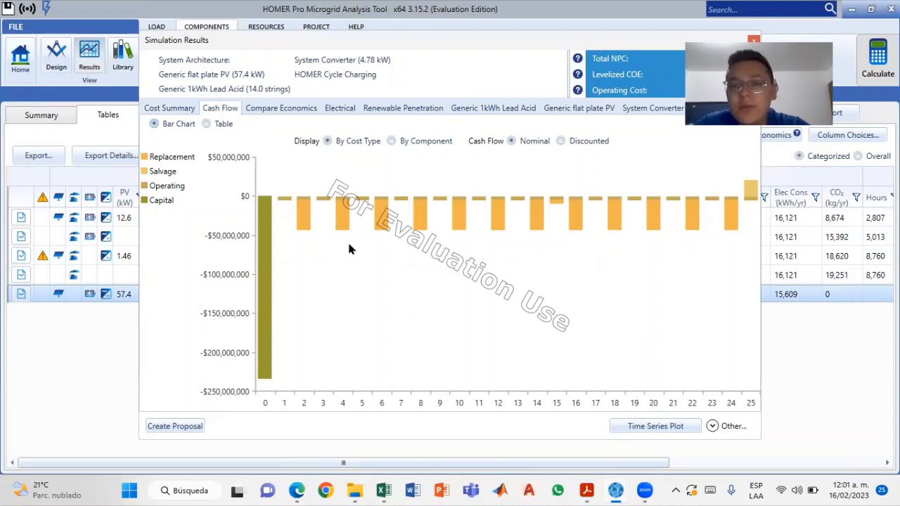
{"action": "mouse_move", "coordinate": [263, 220]}
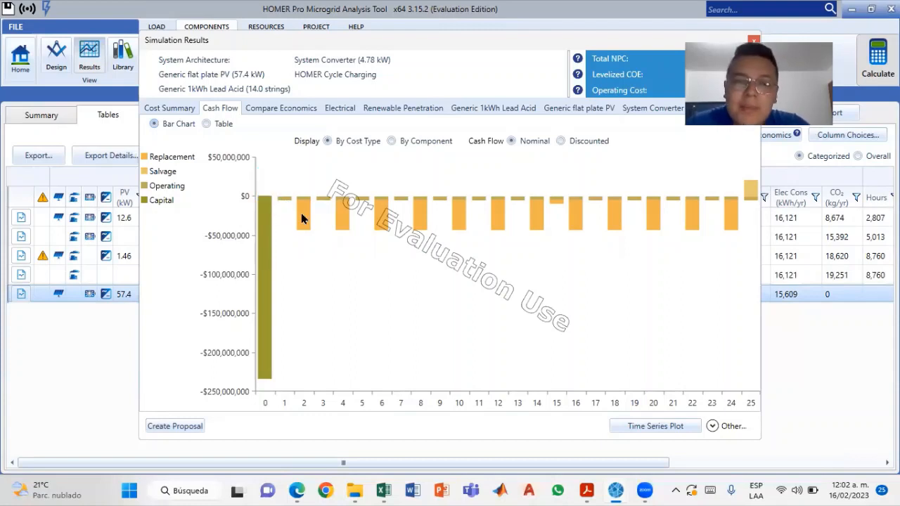
{"action": "mouse_move", "coordinate": [303, 222]}
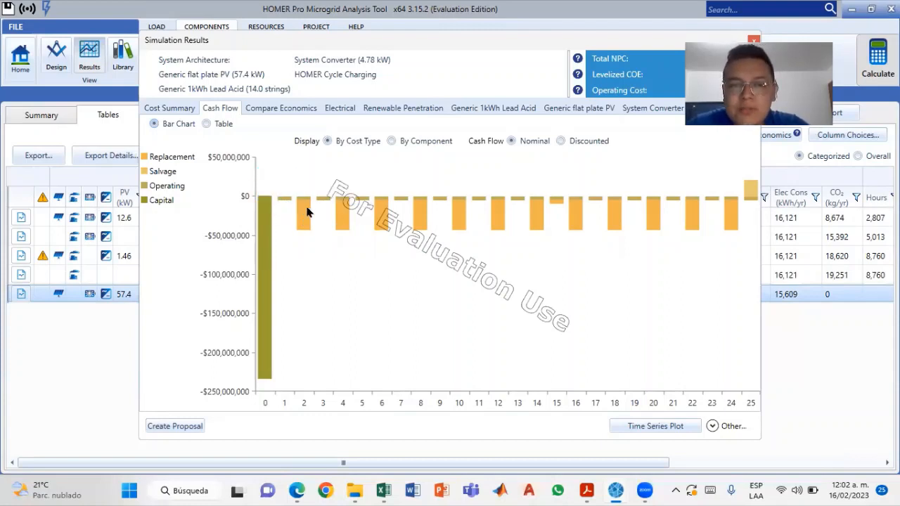
{"action": "mouse_move", "coordinate": [284, 203]}
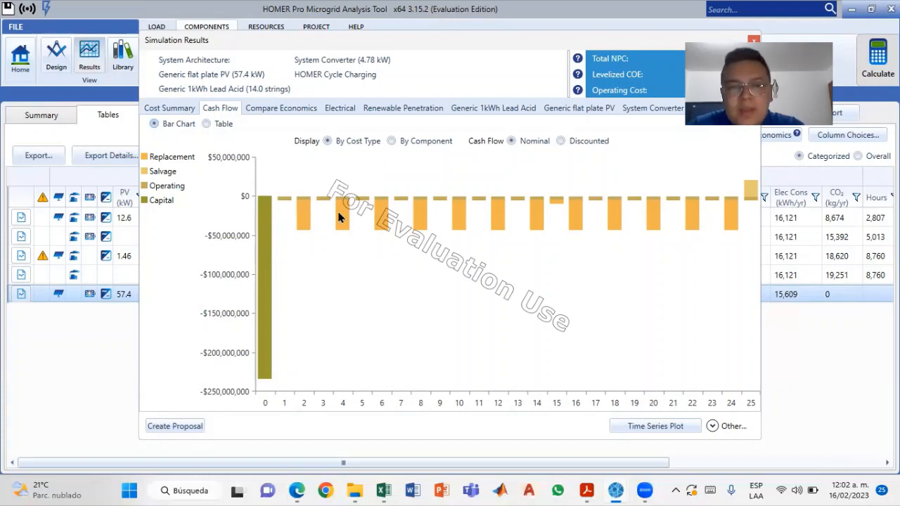
{"action": "mouse_move", "coordinate": [341, 215]}
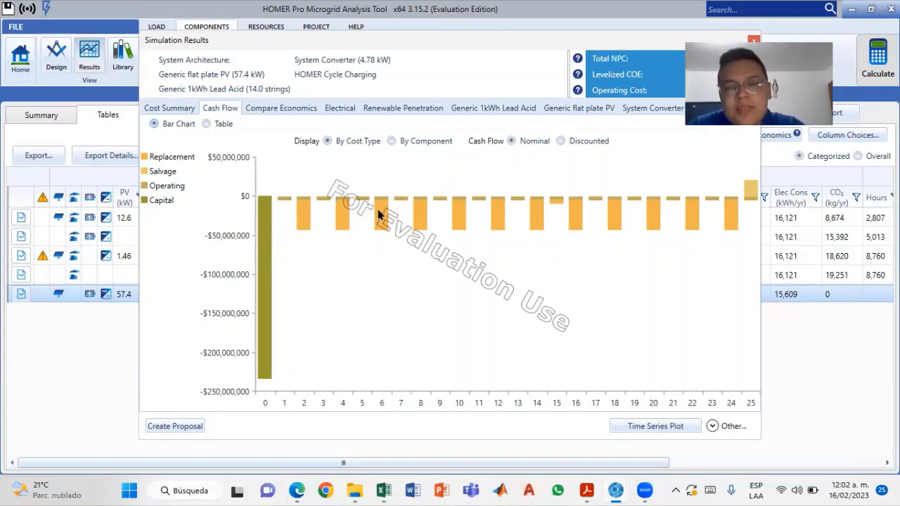
{"action": "mouse_move", "coordinate": [379, 214]}
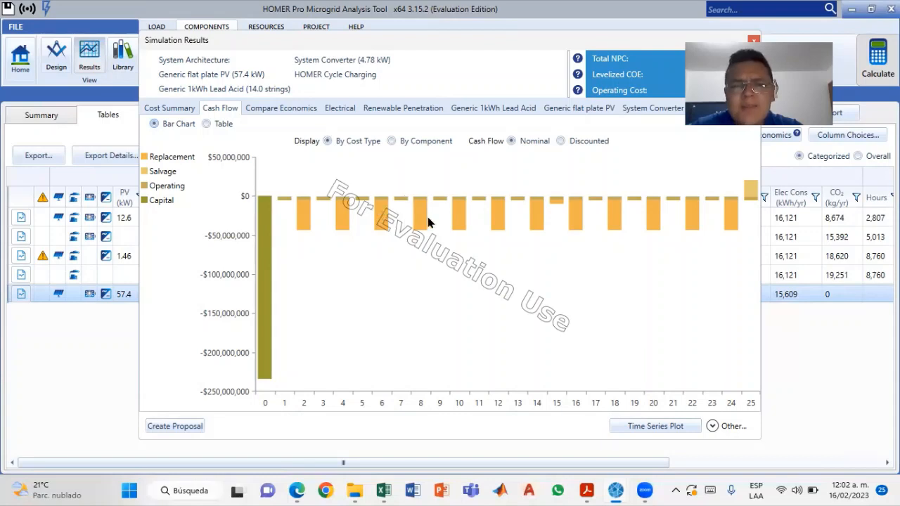
{"action": "mouse_move", "coordinate": [424, 223]}
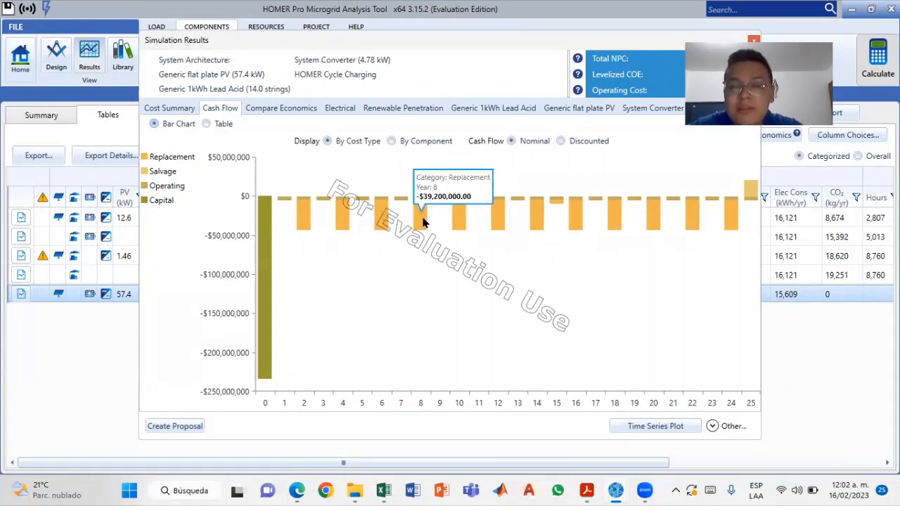
{"action": "mouse_move", "coordinate": [402, 202]}
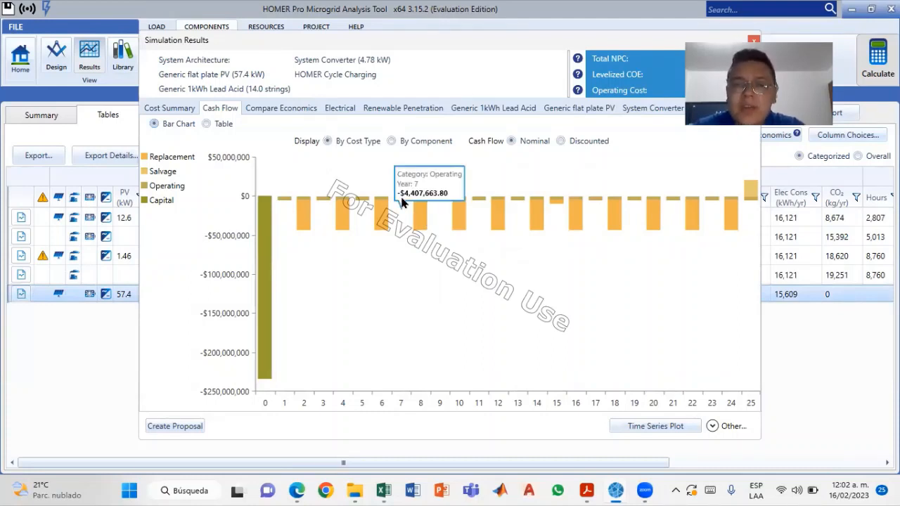
- Review the system's electrical results for annual PV production, load consumption, excess electricity, unmet load and renewable fraction
{"action": "left_click", "coordinate": [342, 109]}
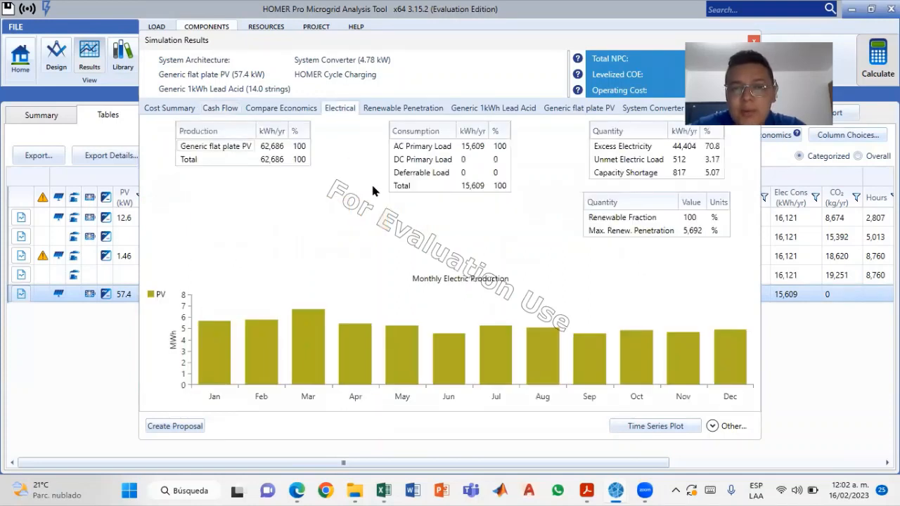
{"action": "left_click", "coordinate": [272, 146]}
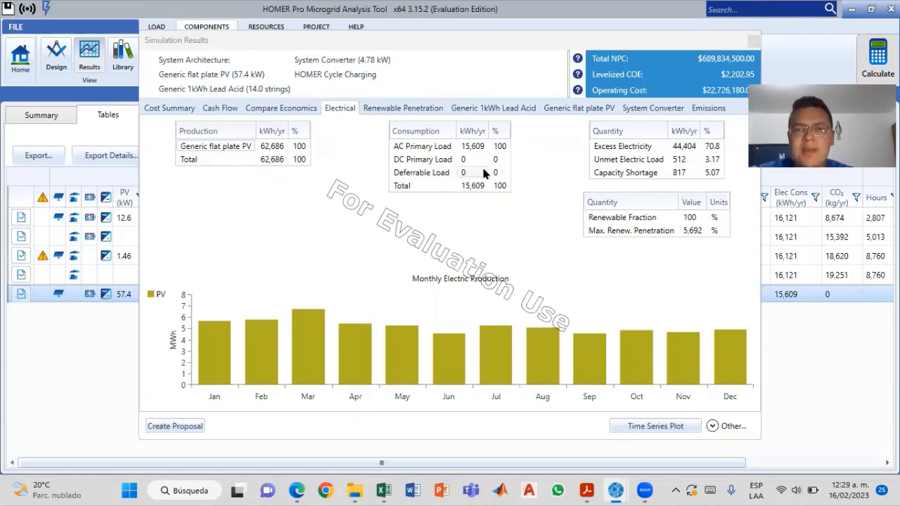
- Open the system's time series plot in a maximized window and zoom the hourly chart to about mid-June through mid-July
{"action": "left_click", "coordinate": [647, 426]}
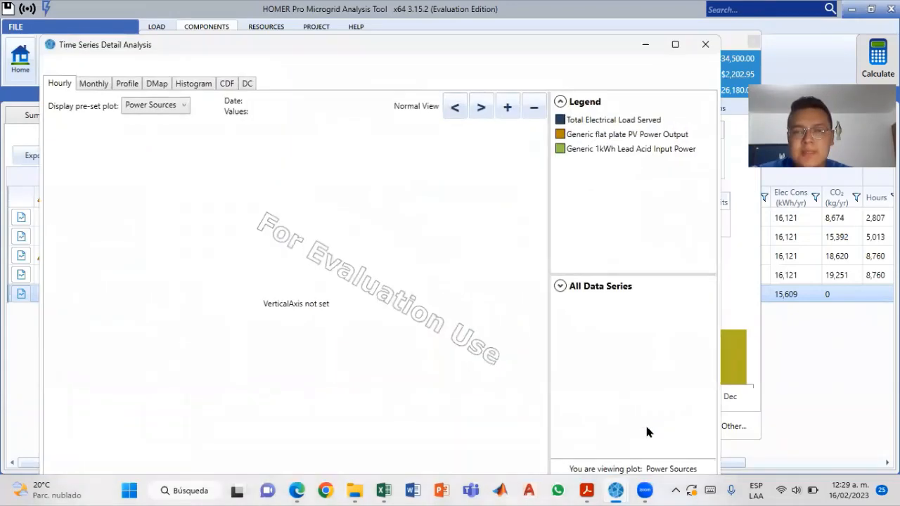
{"action": "left_click", "coordinate": [673, 45]}
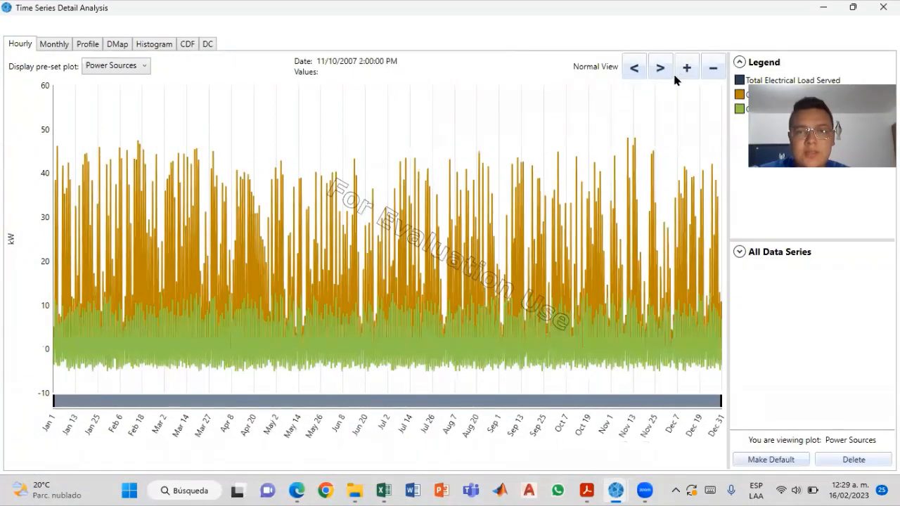
{"action": "left_click", "coordinate": [681, 75]}
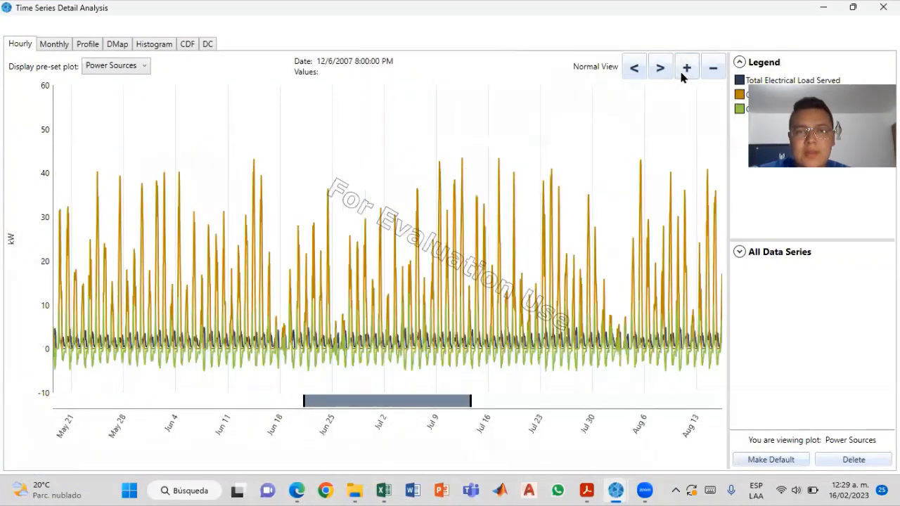
{"action": "left_click", "coordinate": [689, 72]}
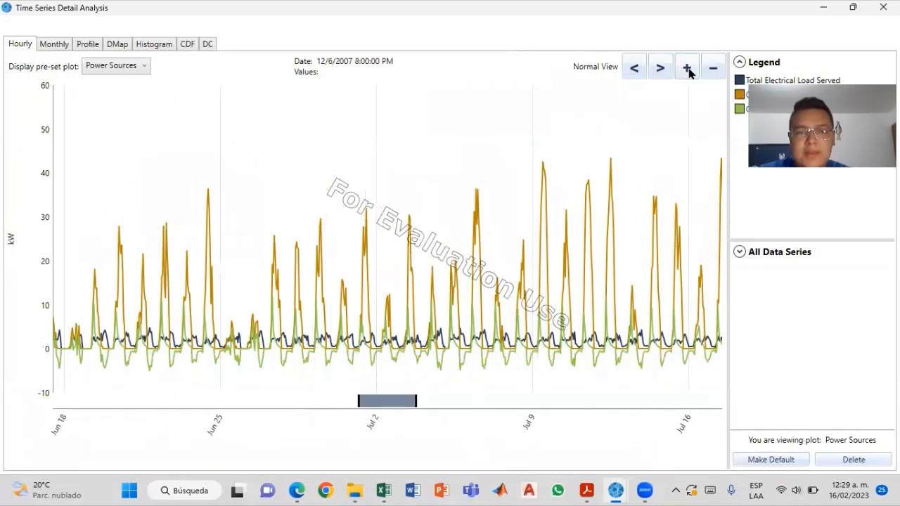
- Expand all data series and remove the PV power output, total electrical load served and lead acid input power from the hourly plot
{"action": "left_click", "coordinate": [740, 252]}
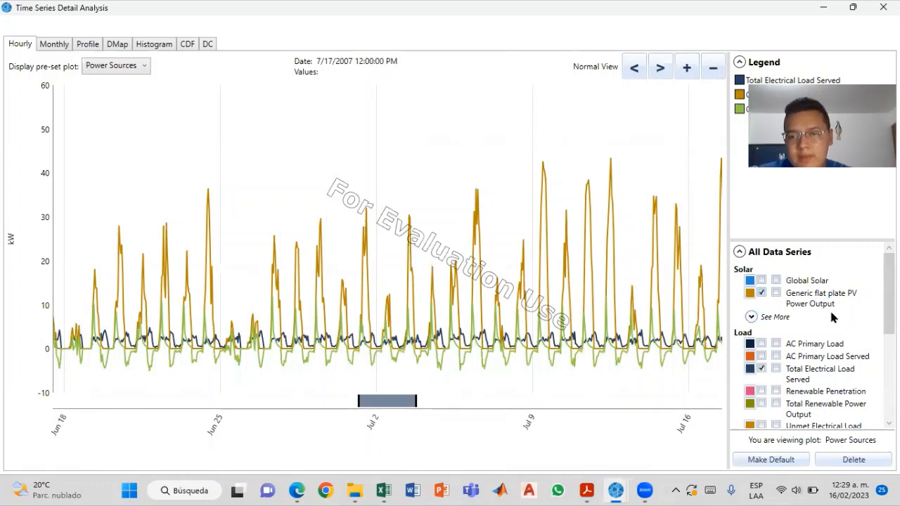
{"action": "scroll", "coordinate": [833, 295], "scroll_direction": "down", "scroll_amount": 1}
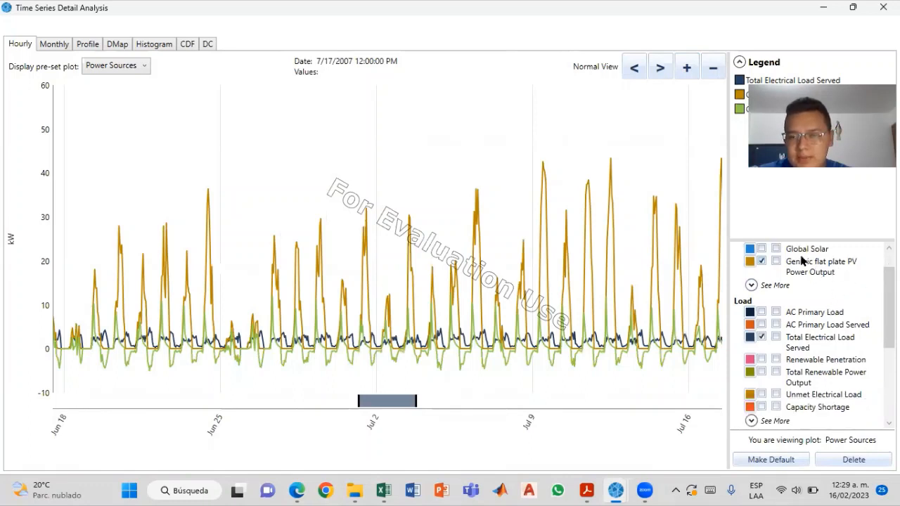
{"action": "scroll", "coordinate": [788, 296], "scroll_direction": "down", "scroll_amount": 1}
{"action": "scroll", "coordinate": [776, 316], "scroll_direction": "up", "scroll_amount": 3}
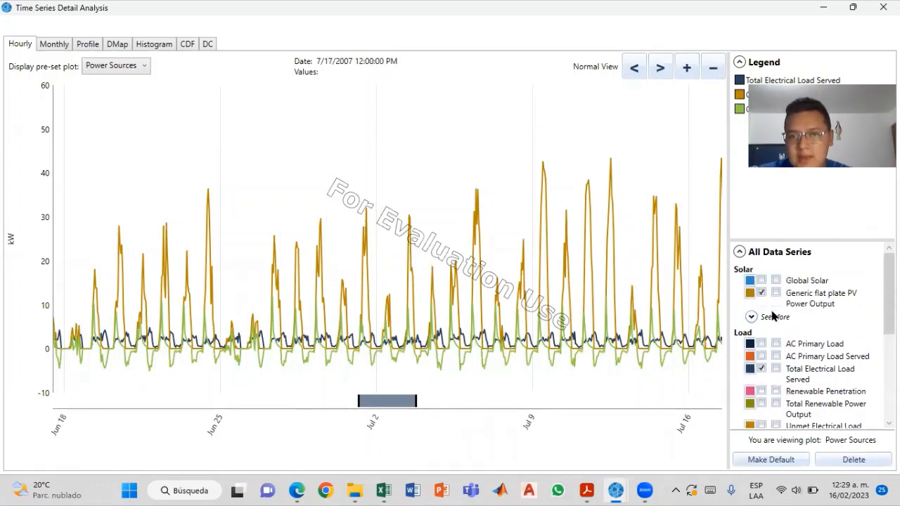
{"action": "left_click", "coordinate": [761, 293]}
{"action": "left_click", "coordinate": [762, 368]}
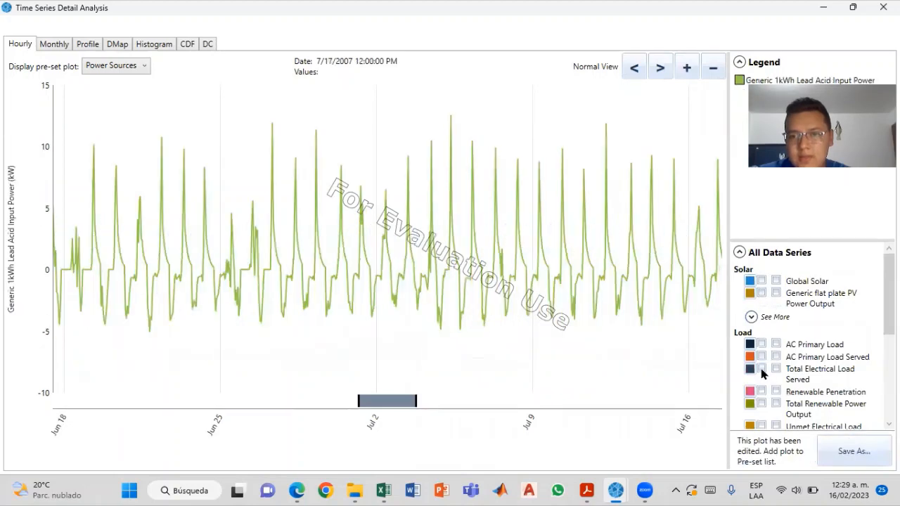
{"action": "scroll", "coordinate": [763, 376], "scroll_direction": "down", "scroll_amount": 3}
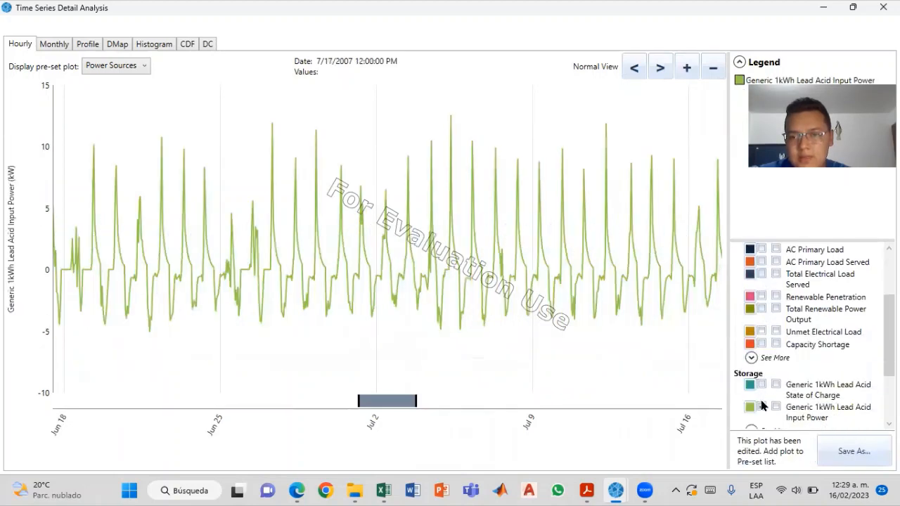
{"action": "left_click", "coordinate": [762, 406]}
{"action": "scroll", "coordinate": [771, 369], "scroll_direction": "up", "scroll_amount": 3}
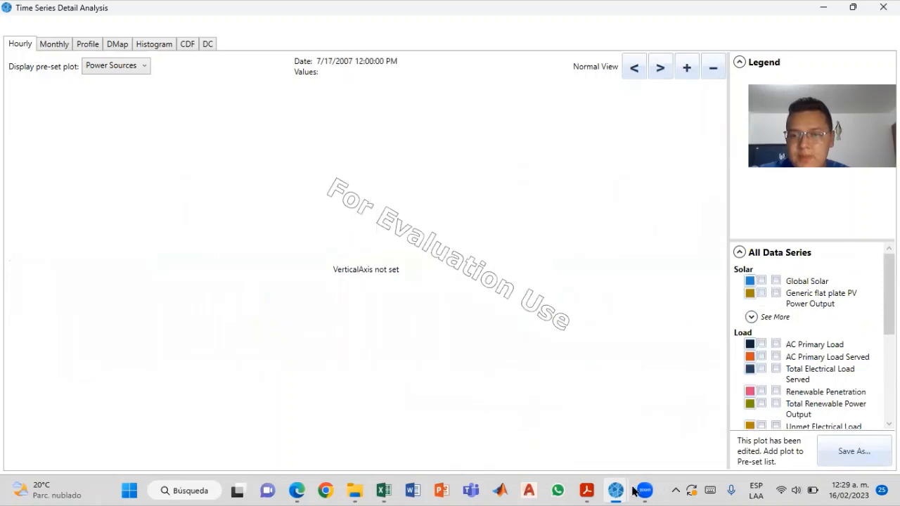
- Check in the workshop PDF which power flows and hours Table IV requires, and return to the time series plot
{"action": "mouse_move", "coordinate": [586, 490]}
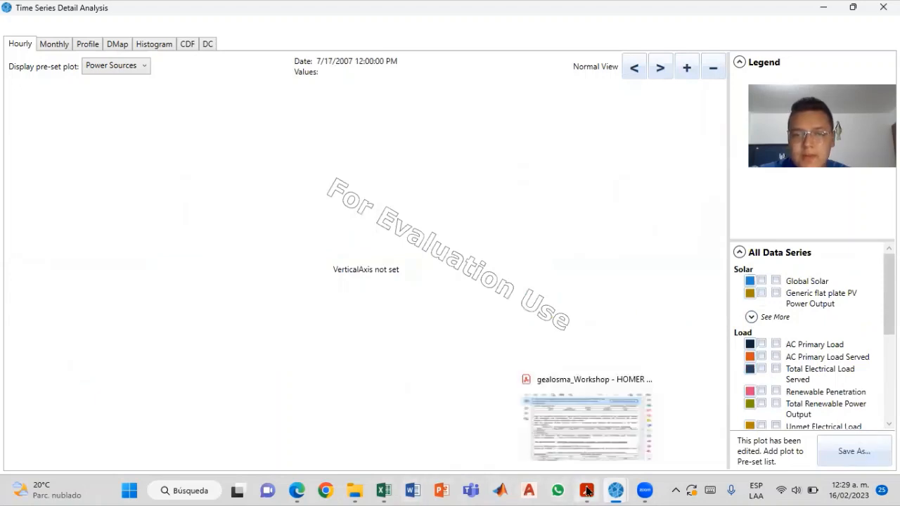
{"action": "left_click", "coordinate": [596, 440]}
{"action": "scroll", "coordinate": [219, 338], "scroll_direction": "down", "scroll_amount": 2}
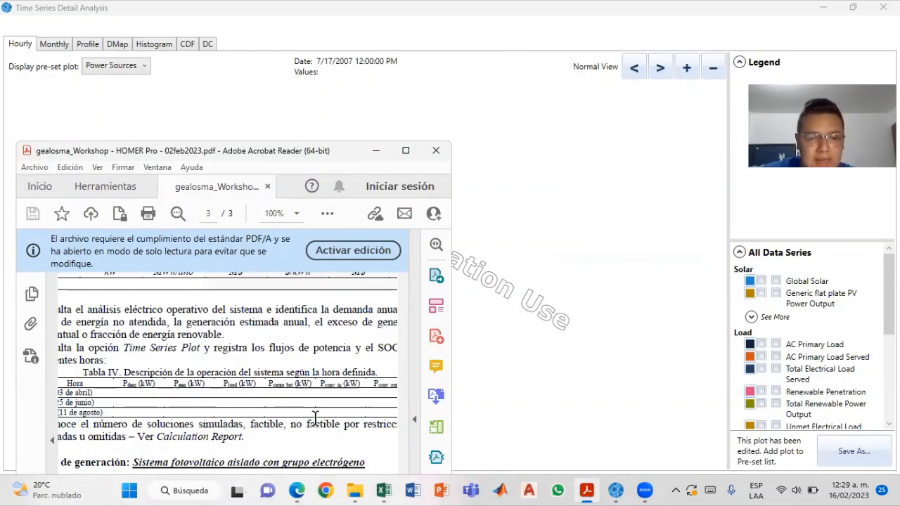
{"action": "left_click", "coordinate": [376, 151]}
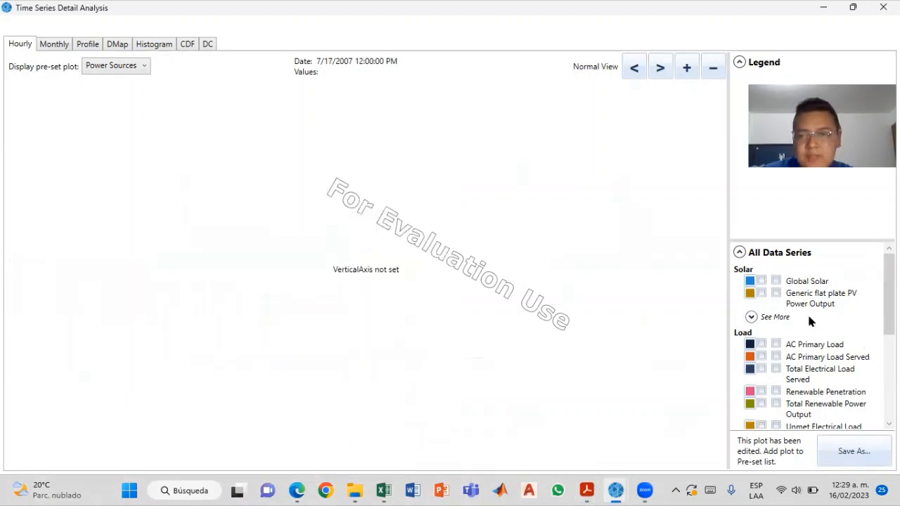
- Plot the Total Electrical Load Served, Generic flat plate PV Power Output and AC Primary Load series on the hourly chart
{"action": "left_click", "coordinate": [762, 369]}
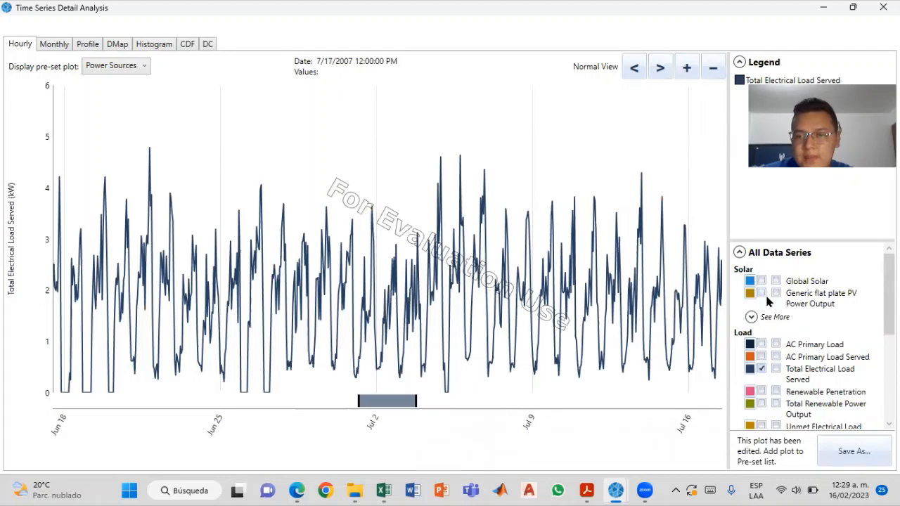
{"action": "left_click", "coordinate": [760, 292]}
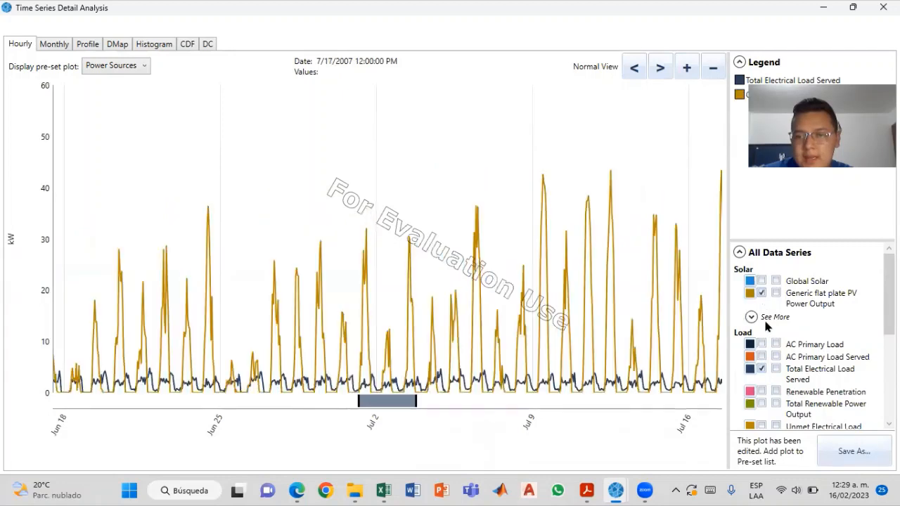
{"action": "left_click", "coordinate": [761, 345]}
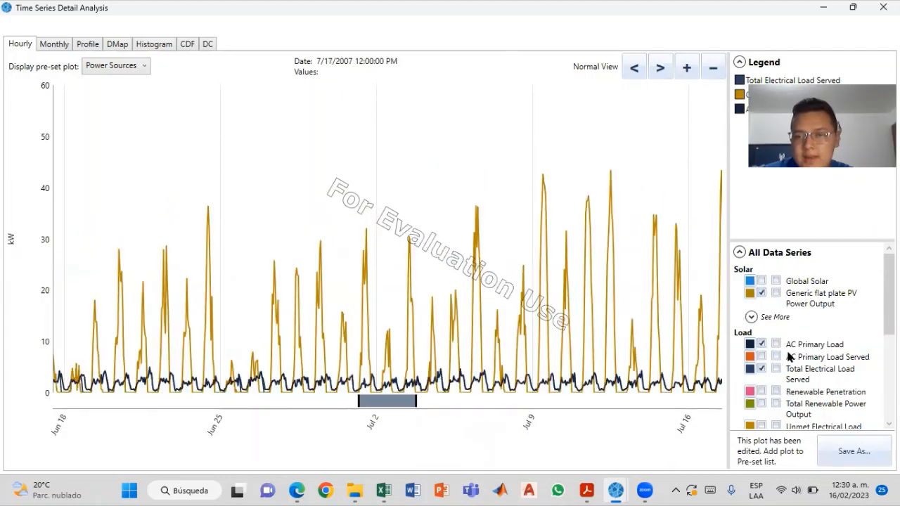
- Expand the additional load and storage data series and plot the Generic 1kWh Lead Acid State of Charge on the hourly chart
{"action": "scroll", "coordinate": [773, 373], "scroll_direction": "down", "scroll_amount": 3}
{"action": "scroll", "coordinate": [773, 373], "scroll_direction": "down", "scroll_amount": 2}
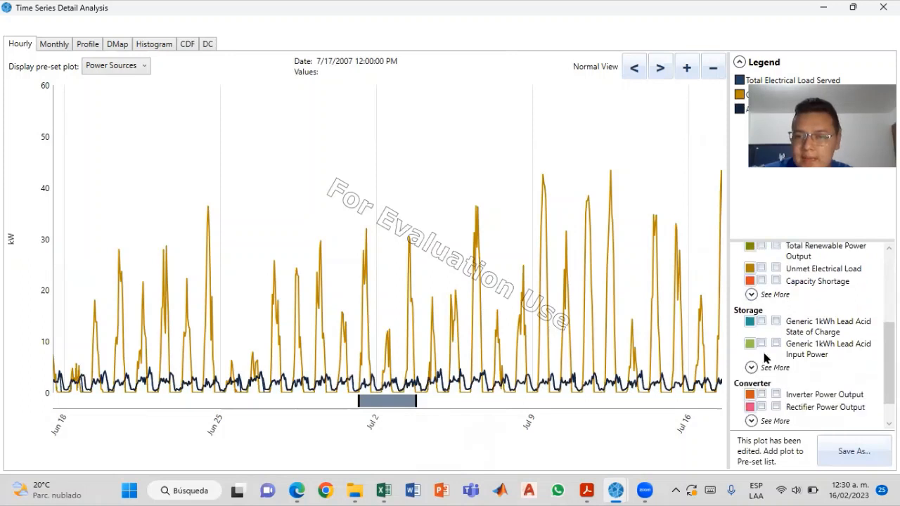
{"action": "left_click", "coordinate": [762, 296]}
{"action": "scroll", "coordinate": [805, 358], "scroll_direction": "down", "scroll_amount": 1}
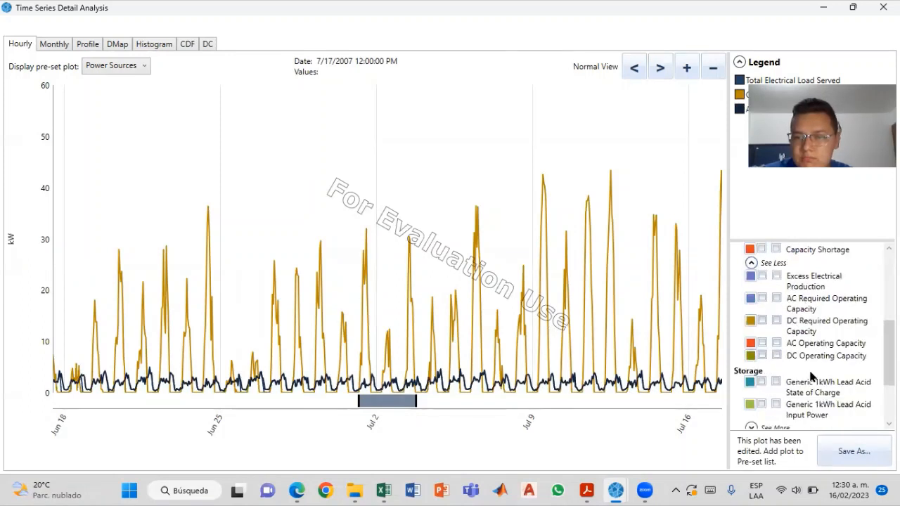
{"action": "scroll", "coordinate": [812, 372], "scroll_direction": "down", "scroll_amount": 1}
{"action": "left_click", "coordinate": [766, 366]}
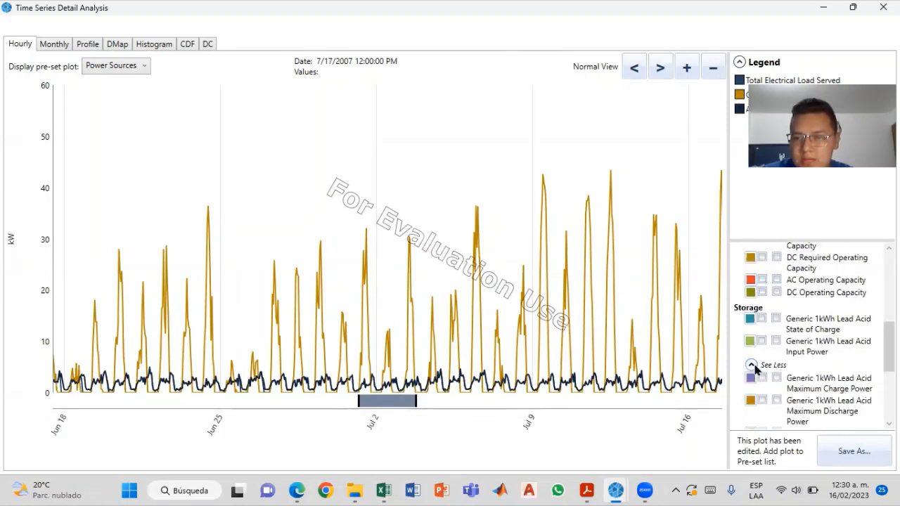
{"action": "scroll", "coordinate": [783, 371], "scroll_direction": "down", "scroll_amount": 1}
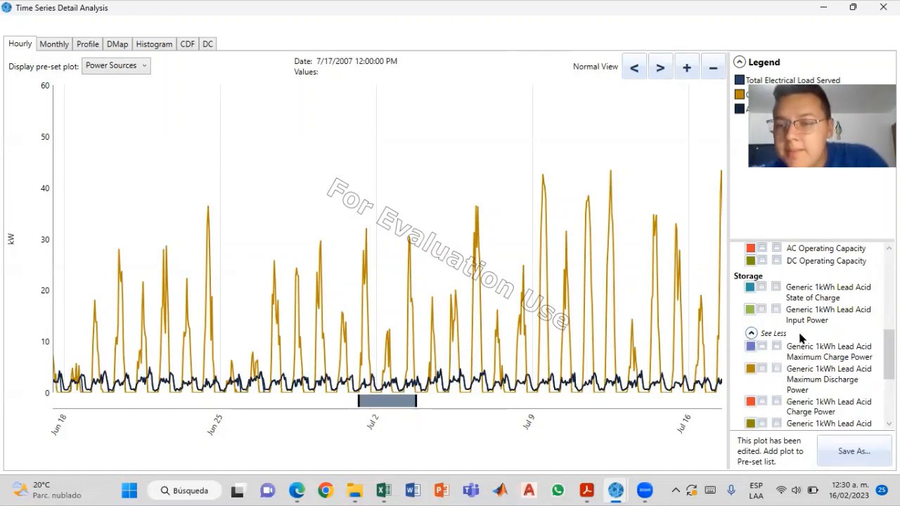
{"action": "scroll", "coordinate": [814, 337], "scroll_direction": "down", "scroll_amount": 1}
{"action": "scroll", "coordinate": [801, 345], "scroll_direction": "up", "scroll_amount": 1}
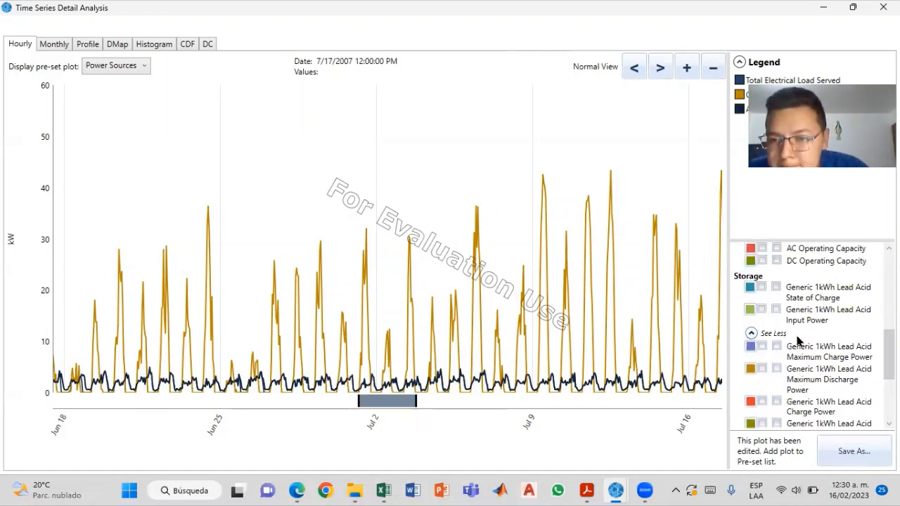
{"action": "left_click", "coordinate": [761, 287]}
- Expand the converter data series and add Inverter Power Input and Inverter Power Output to the hourly chart
{"action": "scroll", "coordinate": [776, 343], "scroll_direction": "down", "scroll_amount": 3}
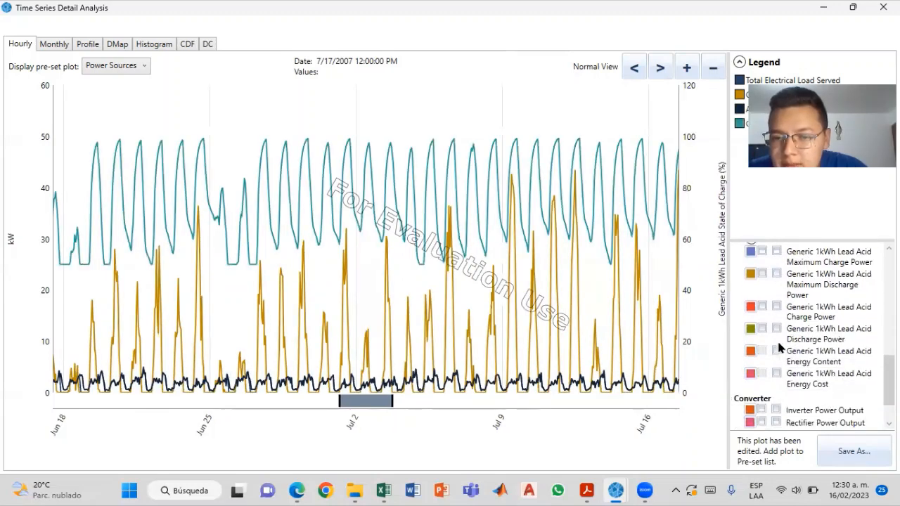
{"action": "scroll", "coordinate": [778, 347], "scroll_direction": "down", "scroll_amount": 2}
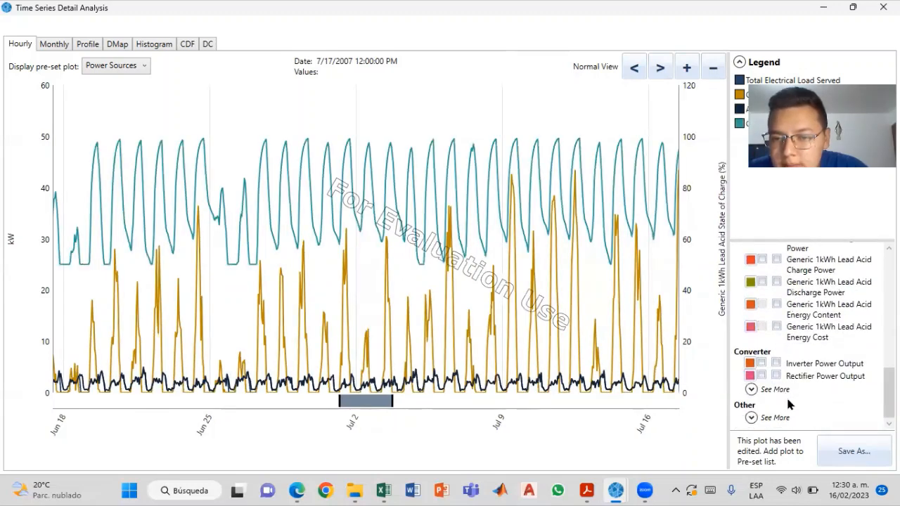
{"action": "left_click", "coordinate": [751, 390]}
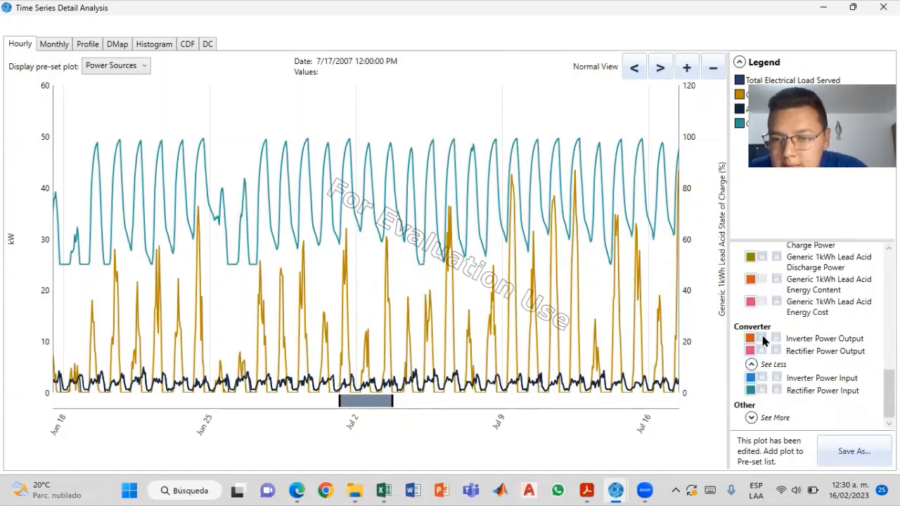
{"action": "left_click", "coordinate": [762, 378]}
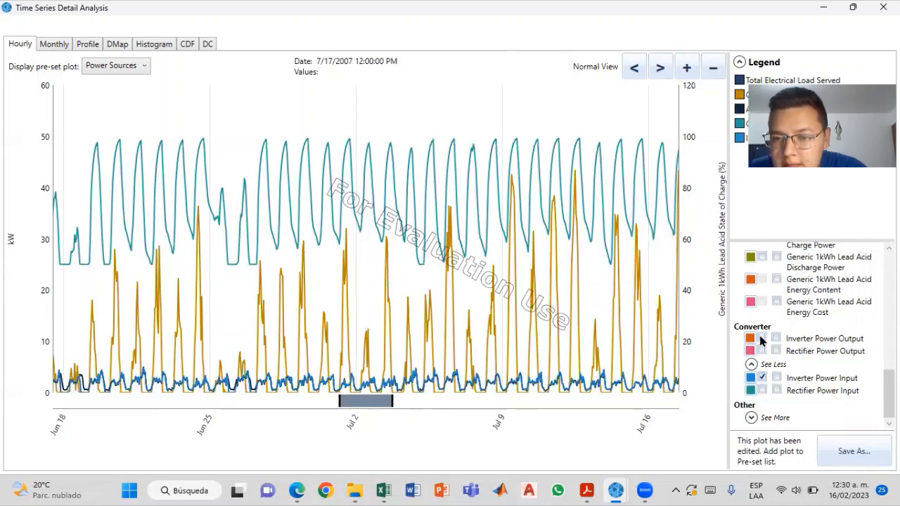
{"action": "left_click", "coordinate": [762, 339]}
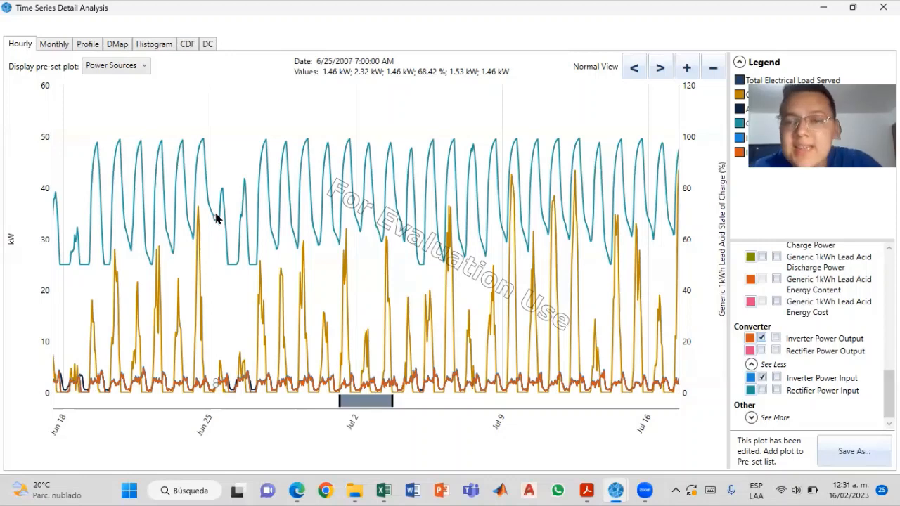
- Plot Rectifier Power Input and Rectifier Power Output for a brief check, and remove both series from the charts
{"action": "left_click", "coordinate": [776, 391]}
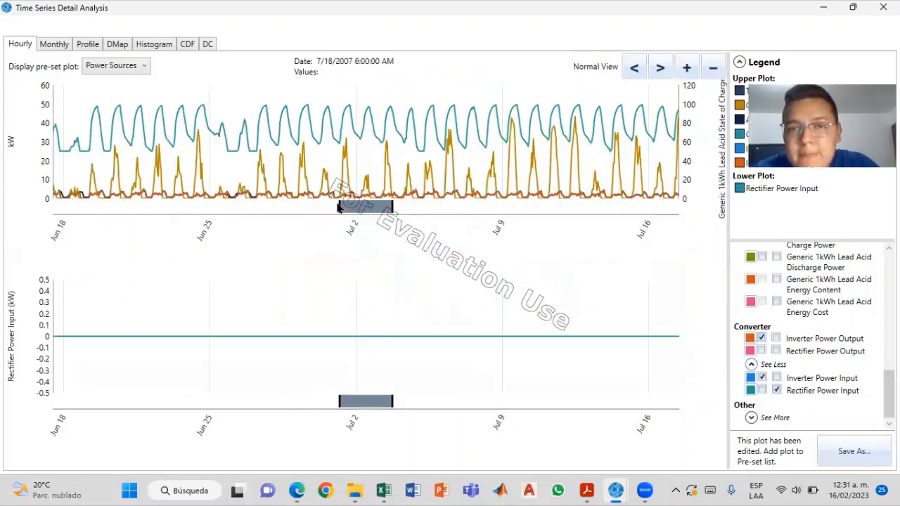
{"action": "left_click", "coordinate": [777, 391]}
{"action": "left_click", "coordinate": [762, 391]}
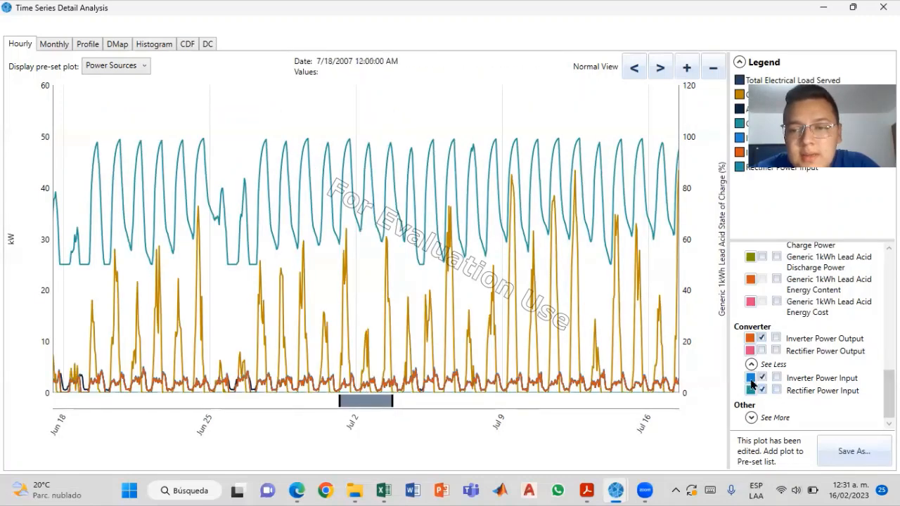
{"action": "left_click", "coordinate": [776, 350]}
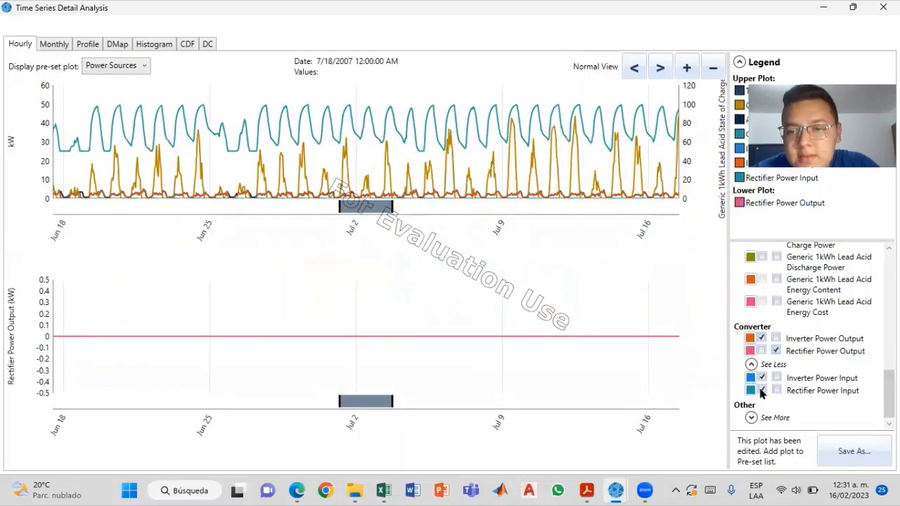
{"action": "left_click", "coordinate": [762, 391]}
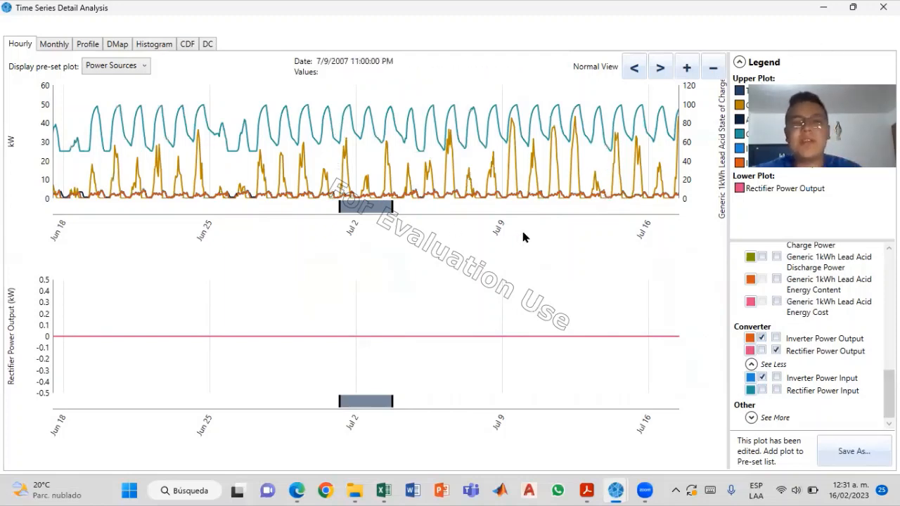
{"action": "left_click", "coordinate": [776, 350]}
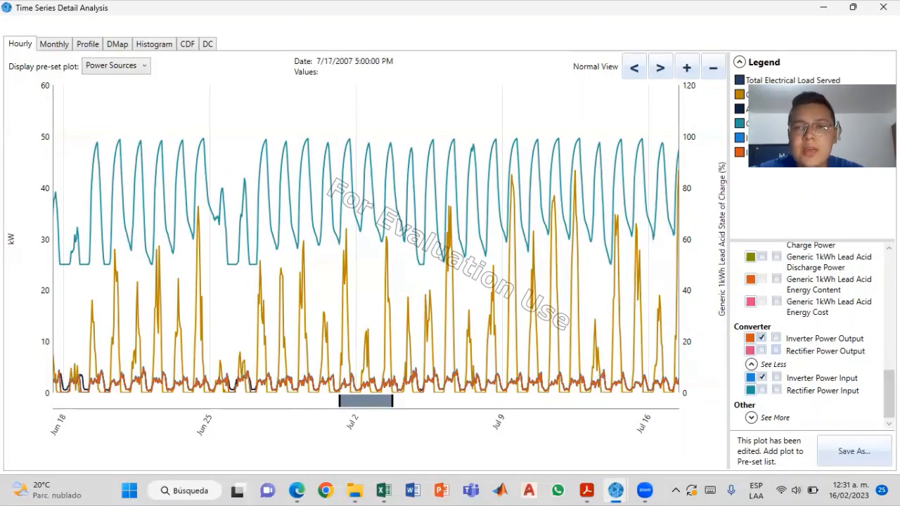
- Close the time series plot and the simulation results, and switch to the Tablas Video workbook in Excel
{"action": "left_click", "coordinate": [884, 7]}
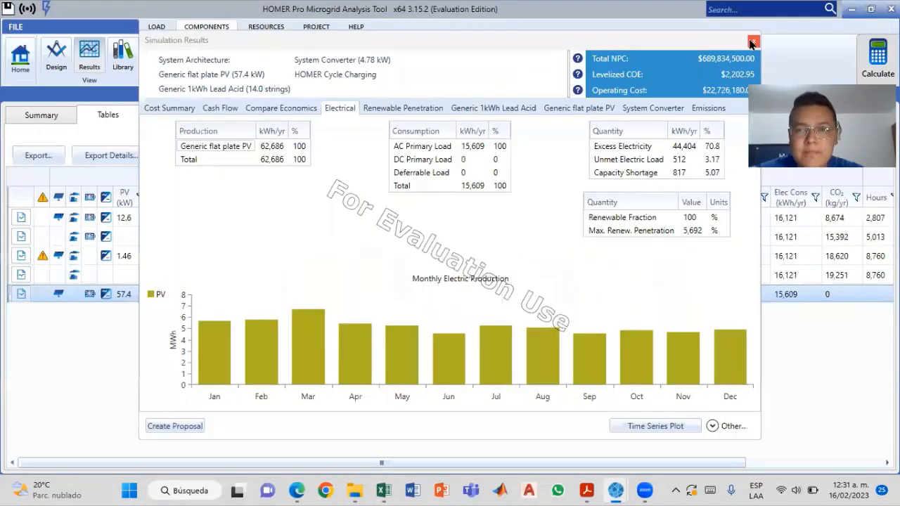
{"action": "left_click", "coordinate": [753, 41]}
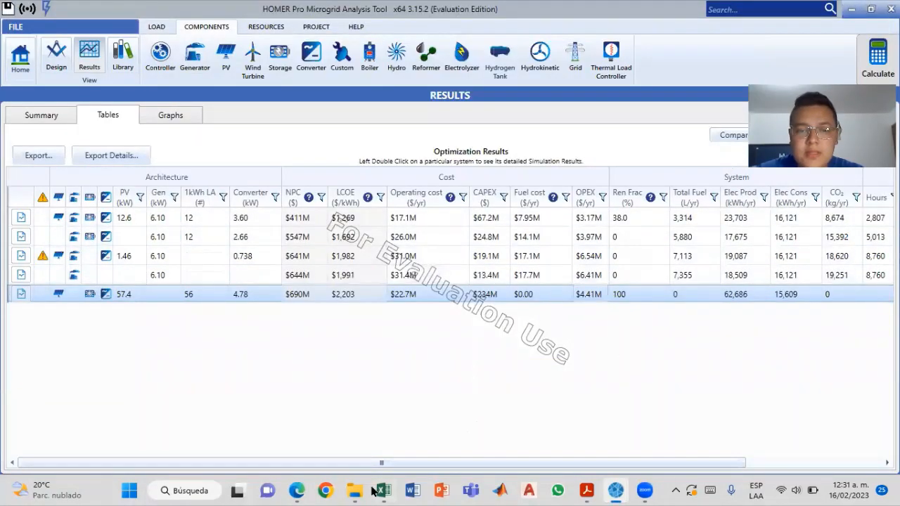
{"action": "mouse_move", "coordinate": [384, 491]}
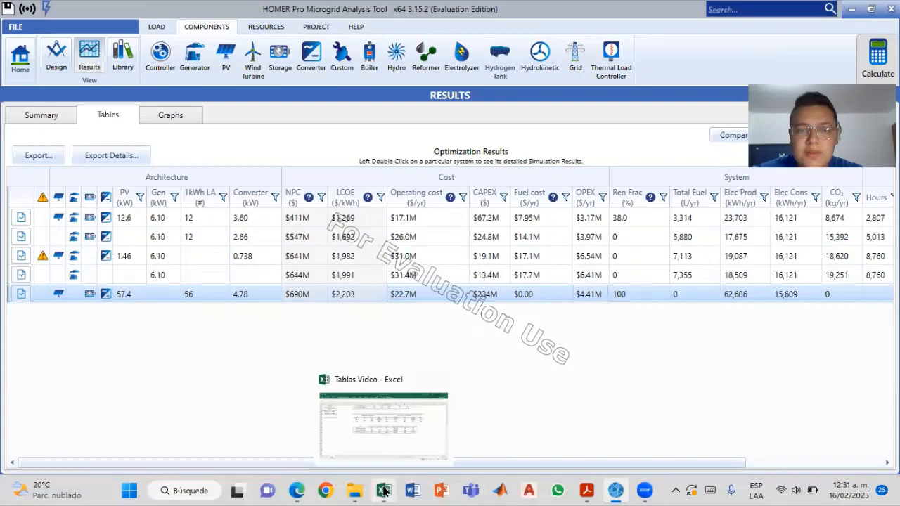
{"action": "left_click", "coordinate": [394, 437]}
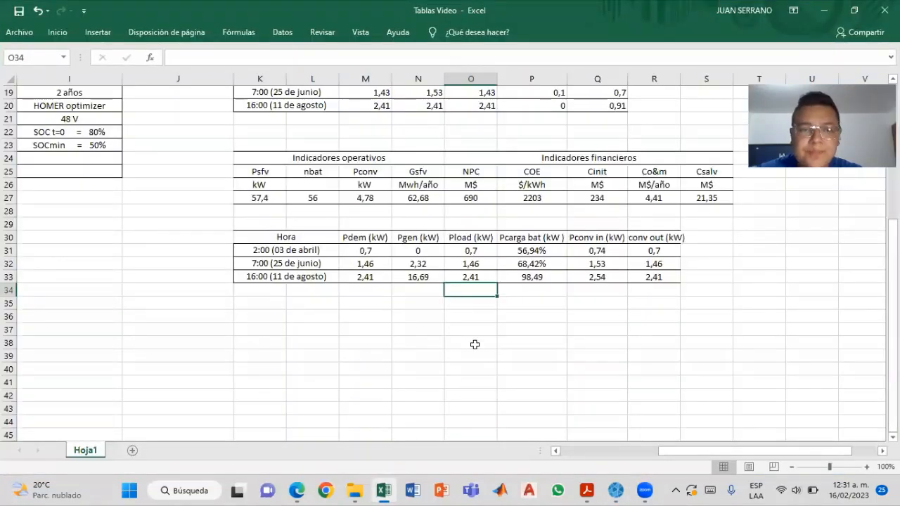
- Review the photovoltaic-battery system's operating and financial indicators in row 27, from Psfv through Co&m
{"action": "left_click_drag", "start_coordinate": [255, 196], "coordinate": [667, 329]}
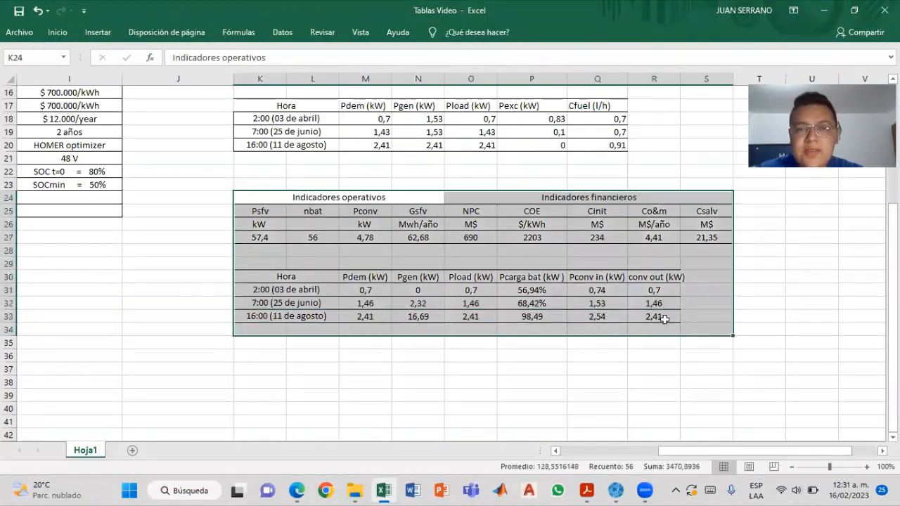
{"action": "left_click", "coordinate": [261, 237]}
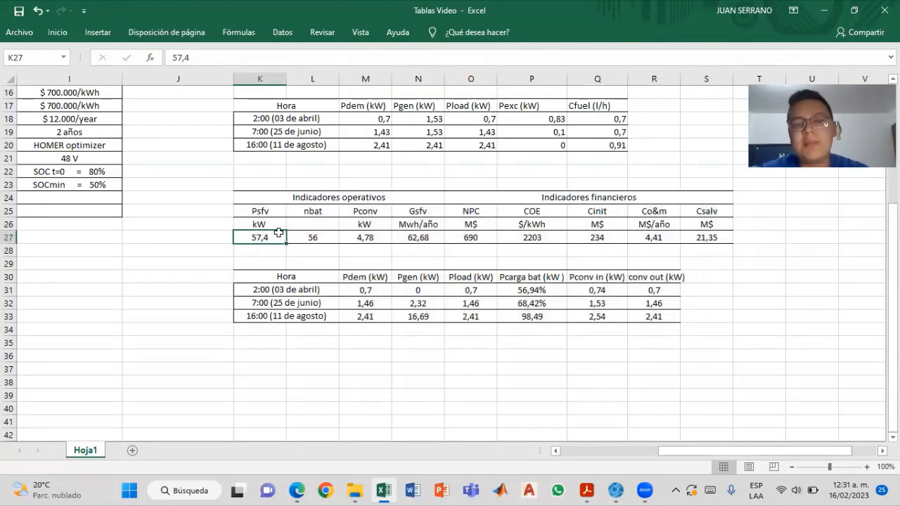
{"action": "left_click", "coordinate": [318, 237]}
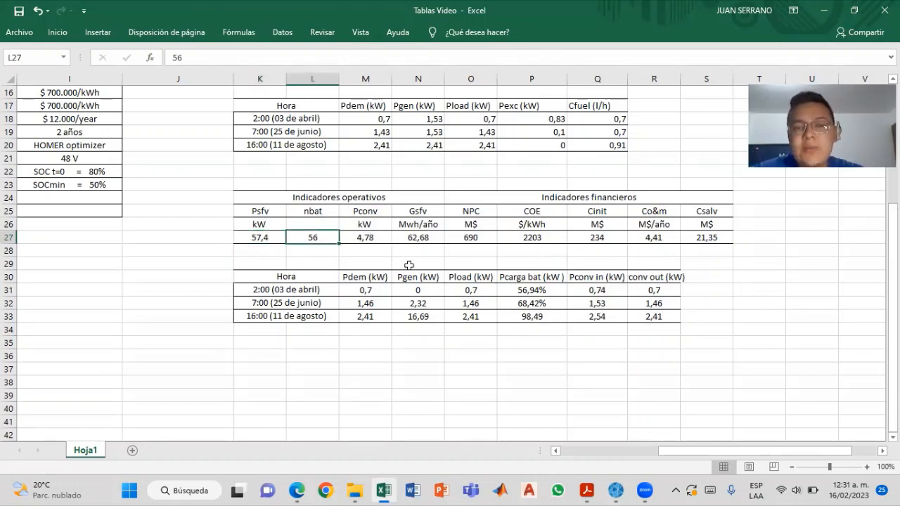
{"action": "left_click", "coordinate": [376, 241]}
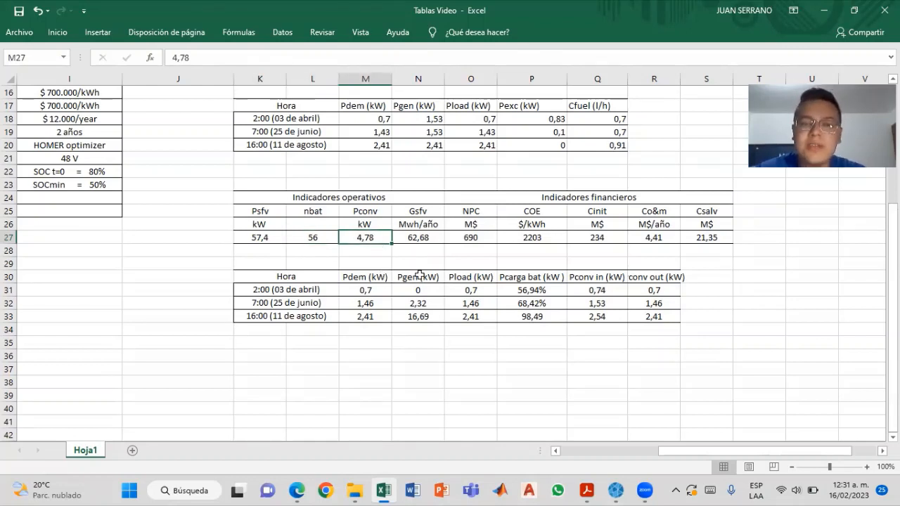
{"action": "left_click", "coordinate": [431, 239]}
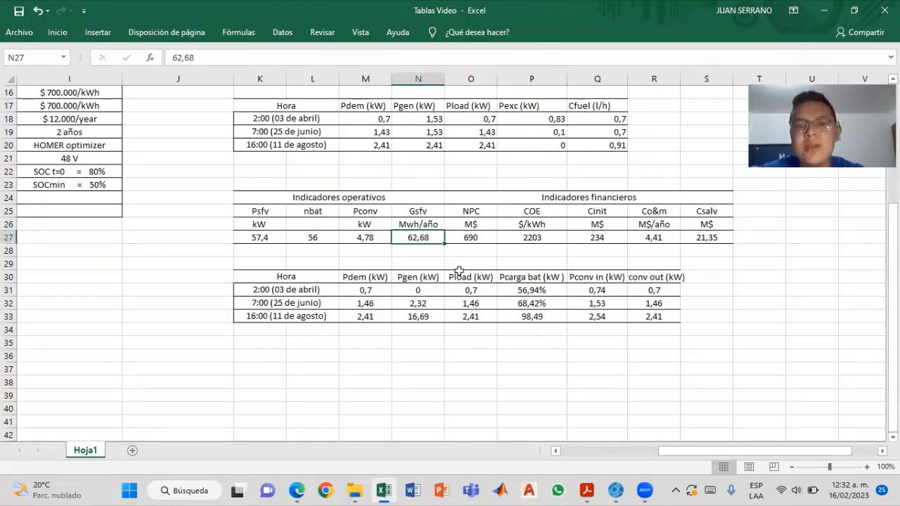
{"action": "left_click", "coordinate": [478, 241]}
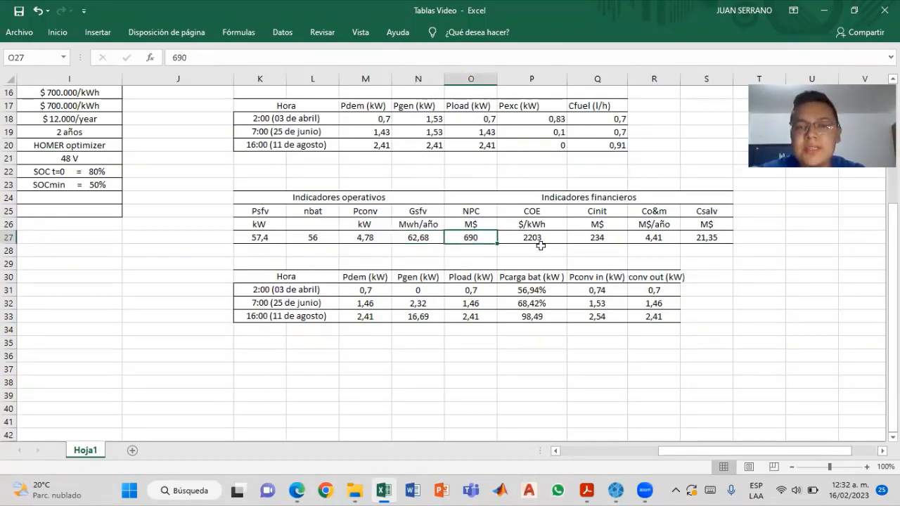
{"action": "left_click", "coordinate": [544, 241]}
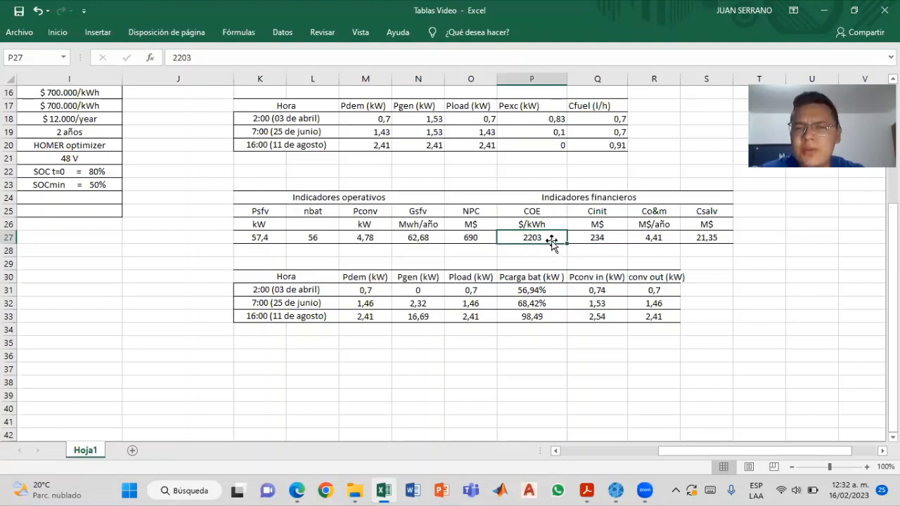
{"action": "left_click", "coordinate": [621, 239]}
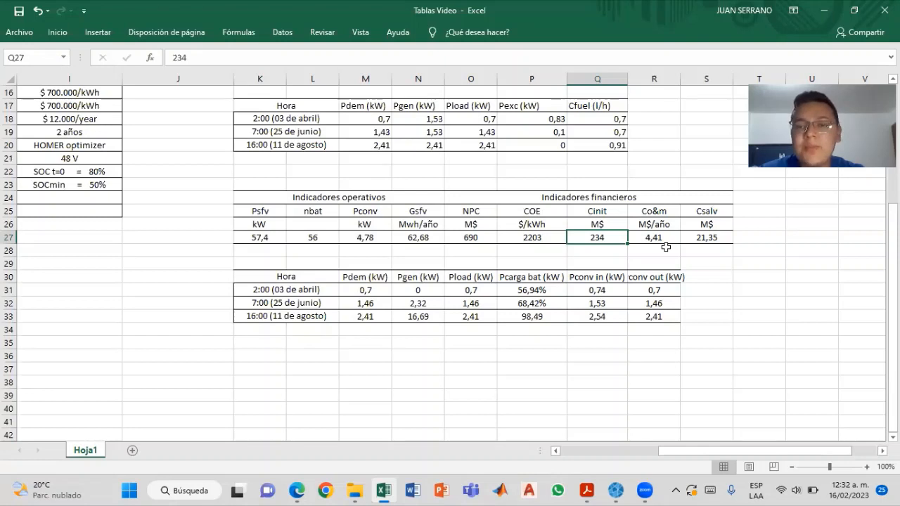
{"action": "left_click", "coordinate": [668, 241]}
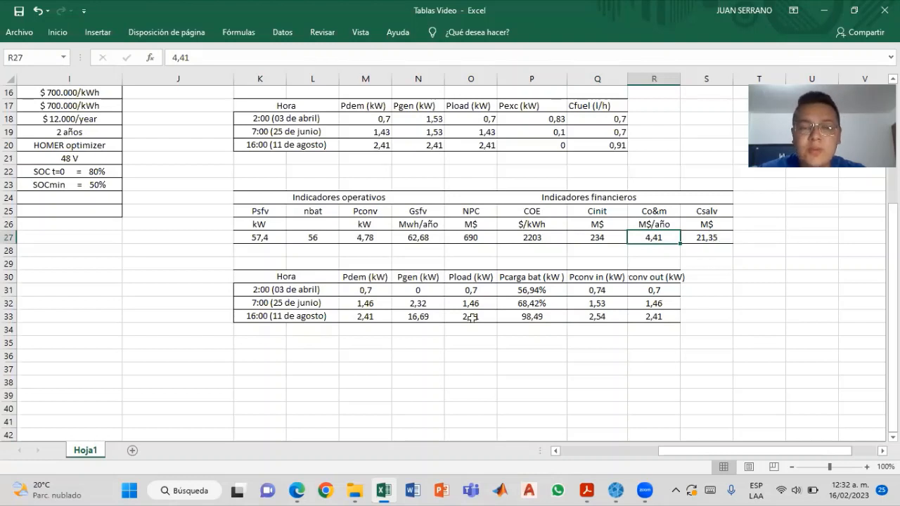
- Review the photovoltaic-battery hourly table and its 2:00 (03 de abril) row, including converter input and output power
{"action": "left_click_drag", "start_coordinate": [290, 279], "coordinate": [650, 315]}
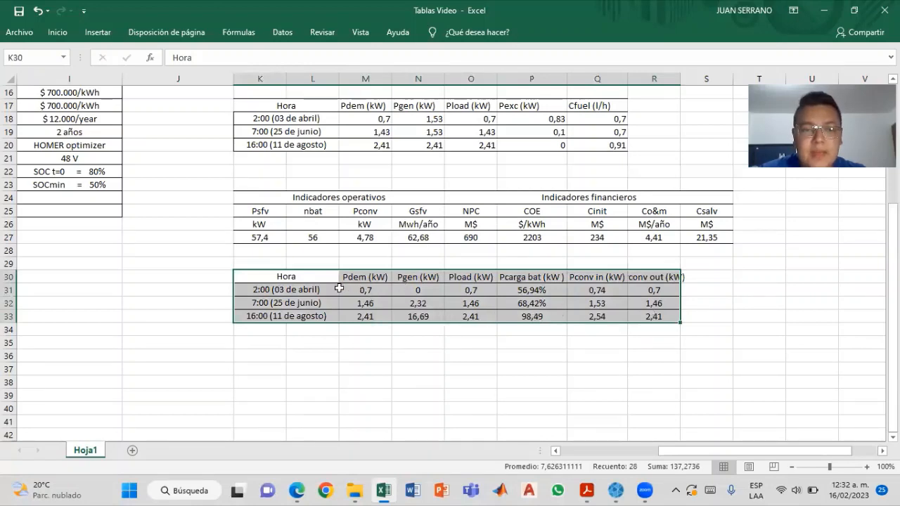
{"action": "left_click_drag", "start_coordinate": [267, 290], "coordinate": [612, 289]}
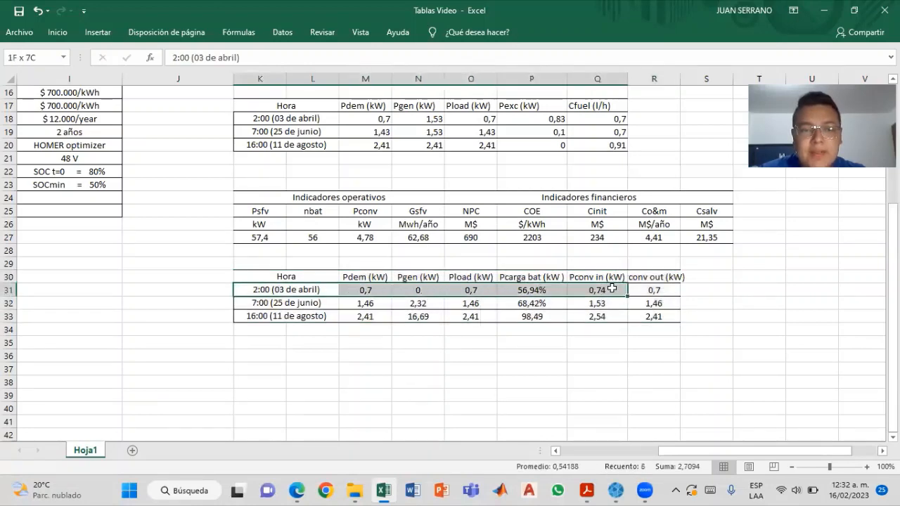
{"action": "left_click", "coordinate": [9, 289]}
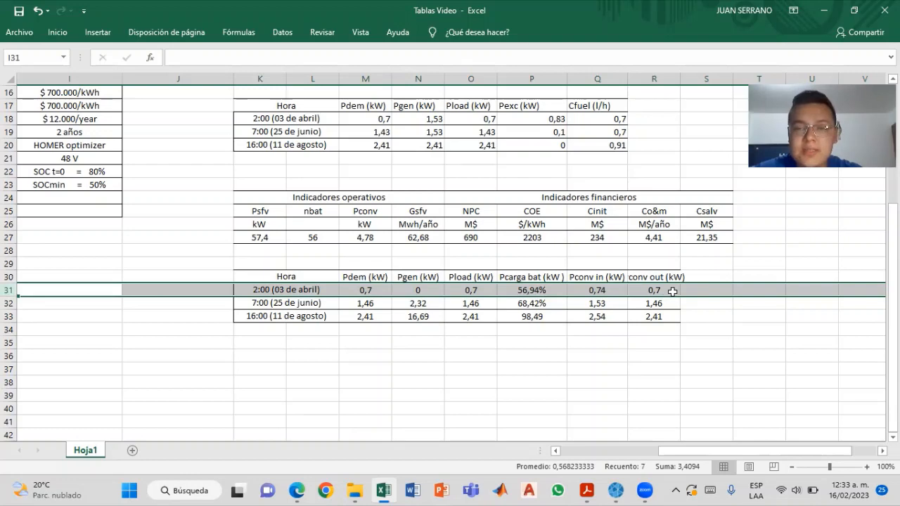
{"action": "left_click_drag", "start_coordinate": [612, 290], "coordinate": [653, 290]}
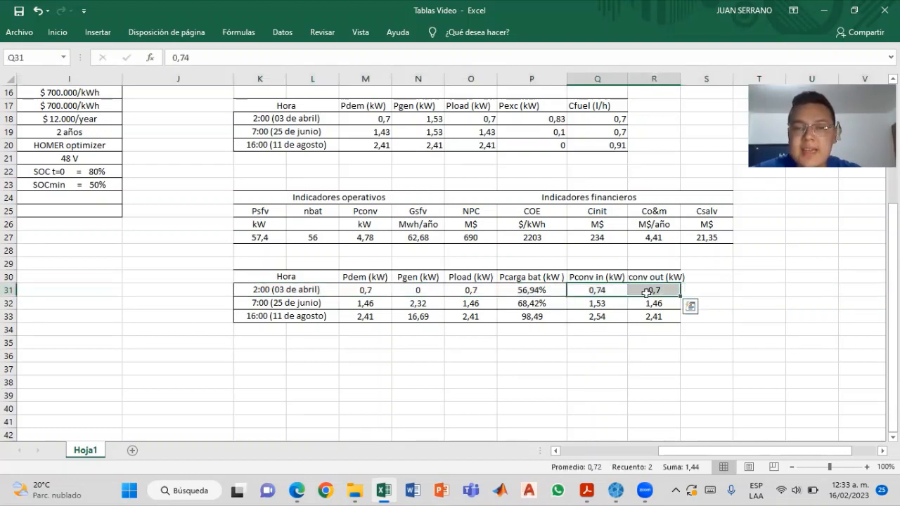
- Examine the 7:00 (25 de junio) row, comparing demand, photovoltaic generation, battery charge and converter input
{"action": "left_click", "coordinate": [9, 303]}
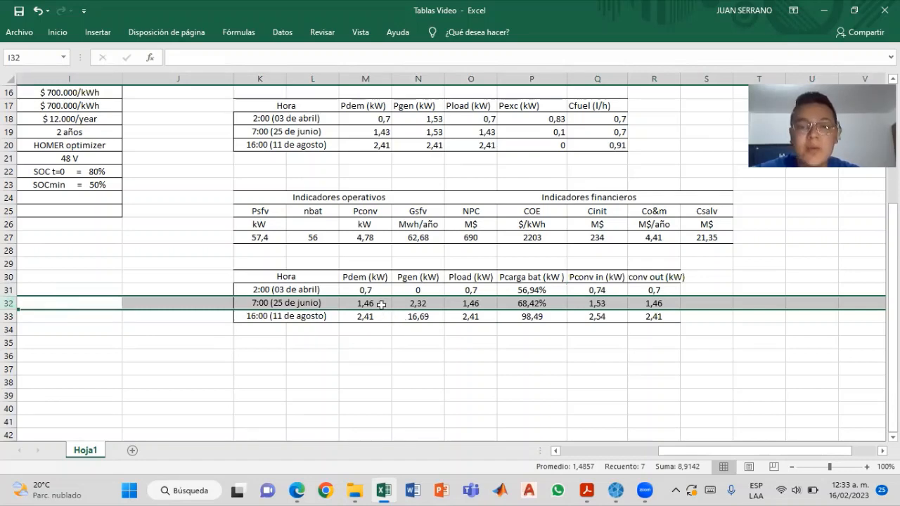
{"action": "left_click", "coordinate": [380, 304]}
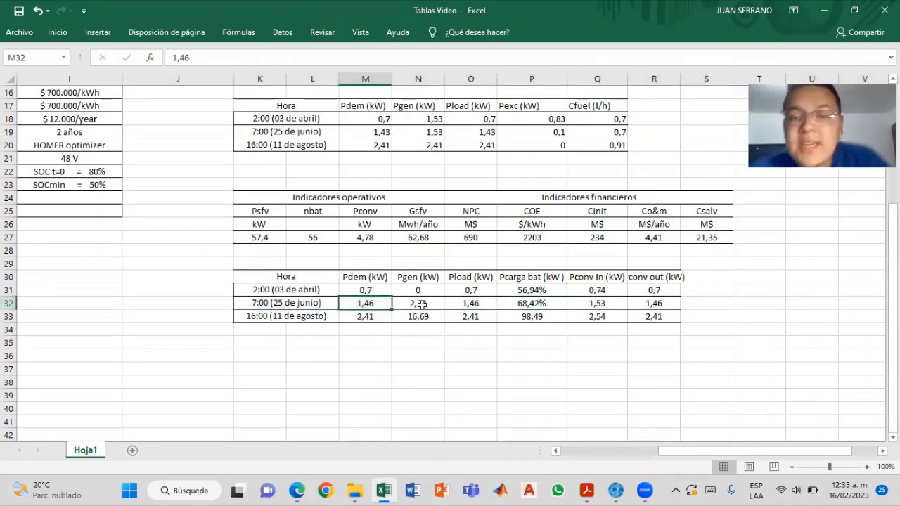
{"action": "left_click", "coordinate": [439, 303]}
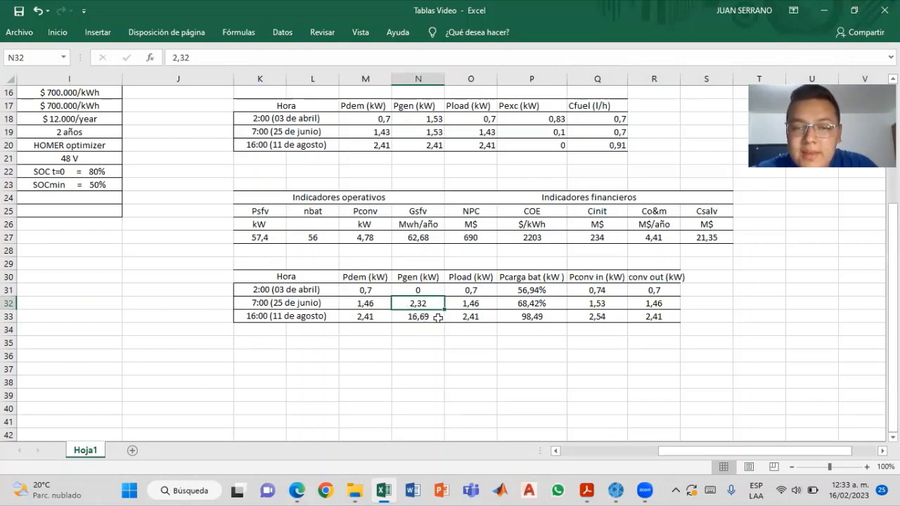
{"action": "left_click", "coordinate": [522, 306]}
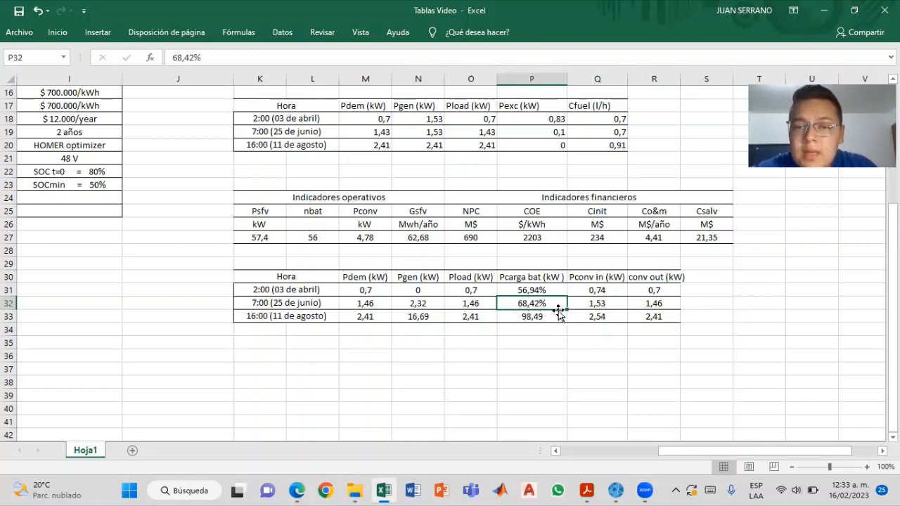
{"action": "left_click", "coordinate": [596, 304]}
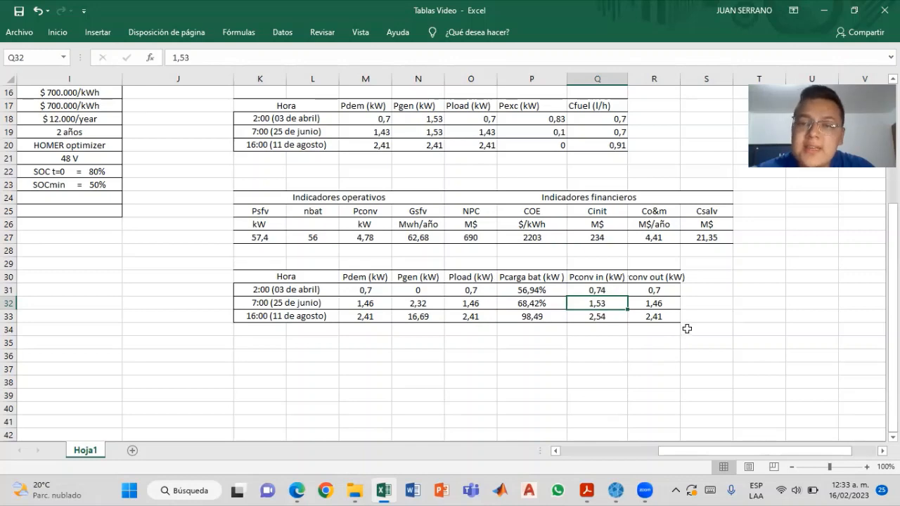
{"action": "left_click", "coordinate": [405, 303]}
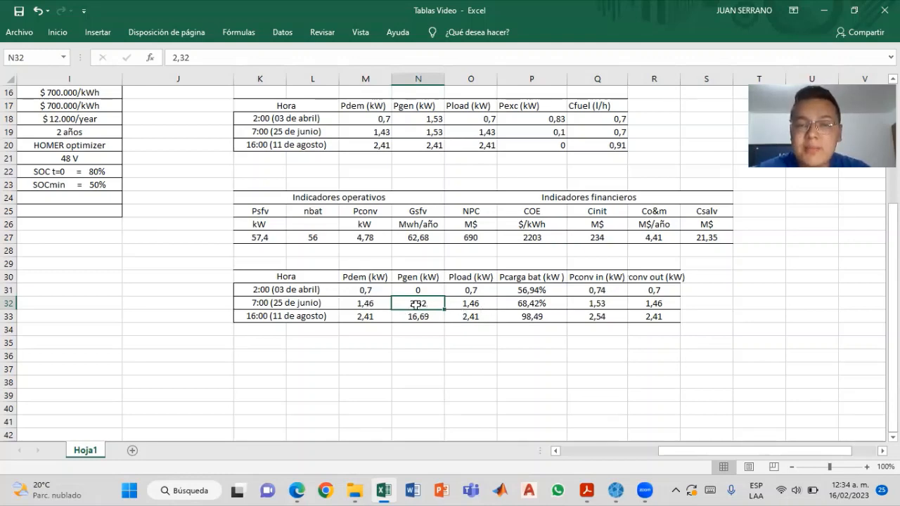
{"action": "left_click", "coordinate": [535, 303]}
{"action": "left_click", "coordinate": [427, 309]}
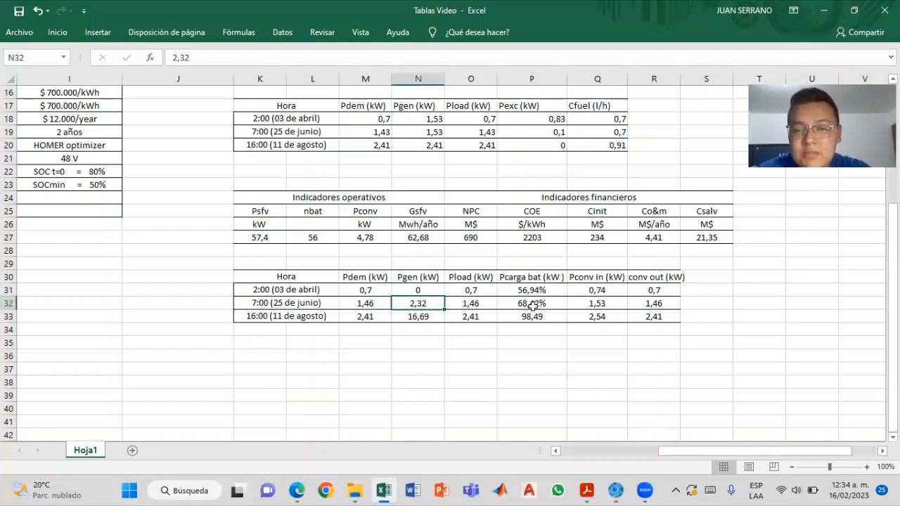
{"action": "left_click", "coordinate": [533, 304]}
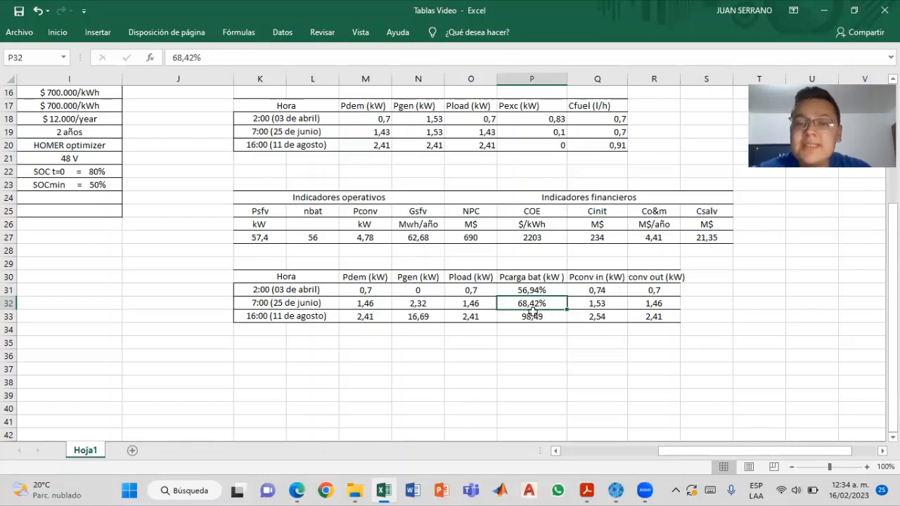
- Examine the 16:00 (11 de agosto) row, comparing converter input power with converter output power
{"action": "left_click", "coordinate": [8, 316]}
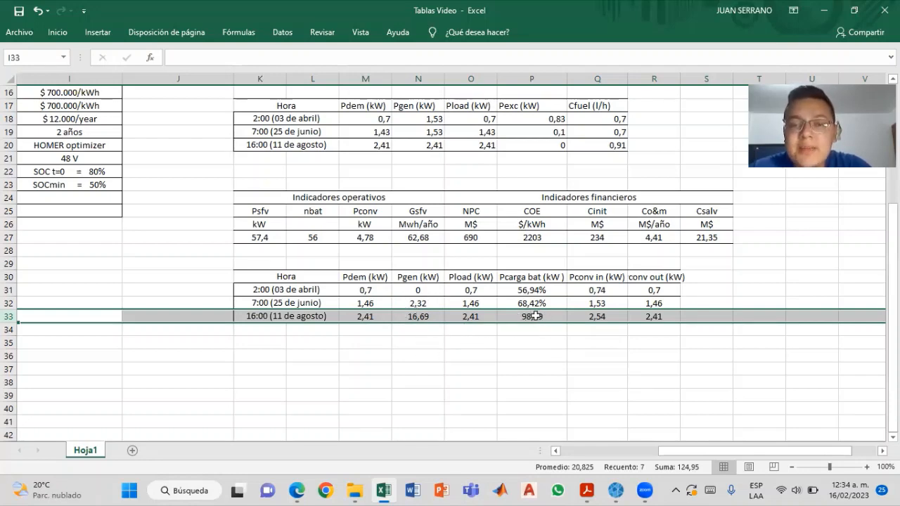
{"action": "left_click", "coordinate": [606, 316]}
{"action": "left_click_drag", "start_coordinate": [606, 316], "coordinate": [637, 314]}
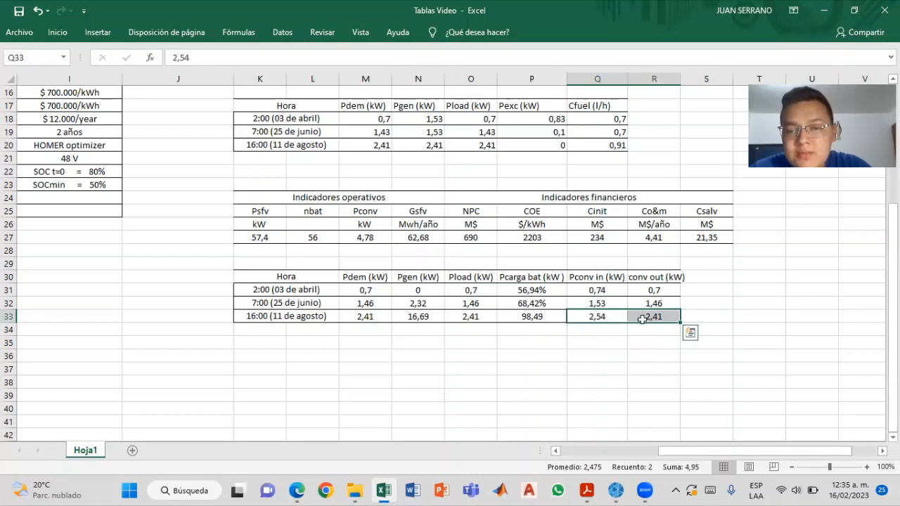
{"action": "left_click", "coordinate": [609, 317]}
{"action": "left_click", "coordinate": [655, 317]}
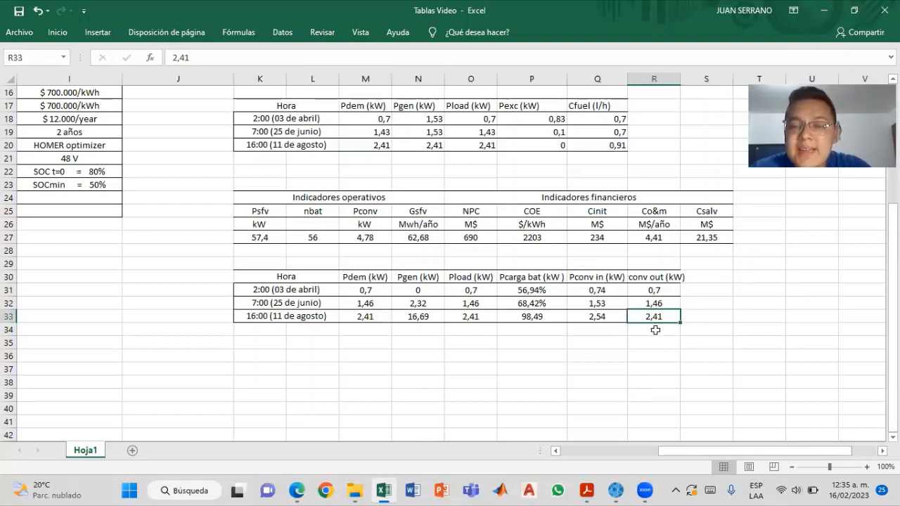
{"action": "left_click", "coordinate": [606, 317]}
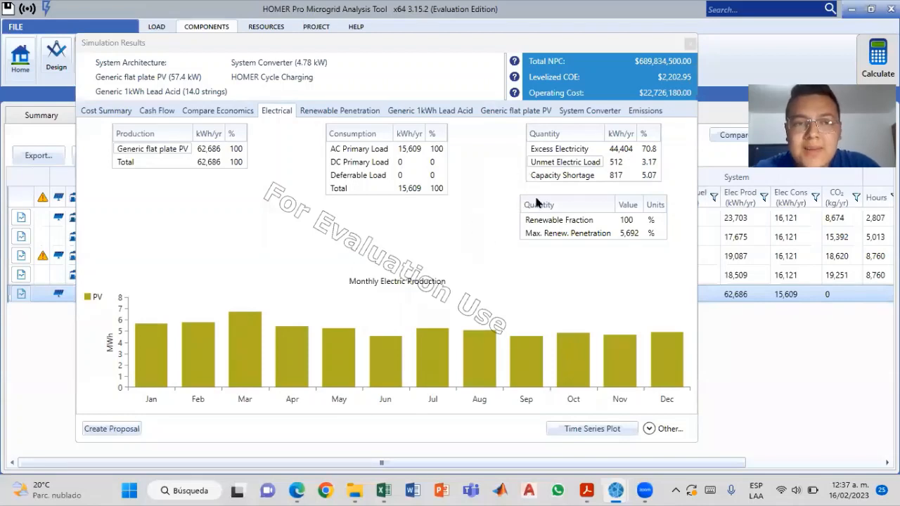
- Check the annual unmet electric load in HOMER Pro's electrical results for the photovoltaic-battery system, and close the simulation results
{"action": "left_click", "coordinate": [578, 167]}
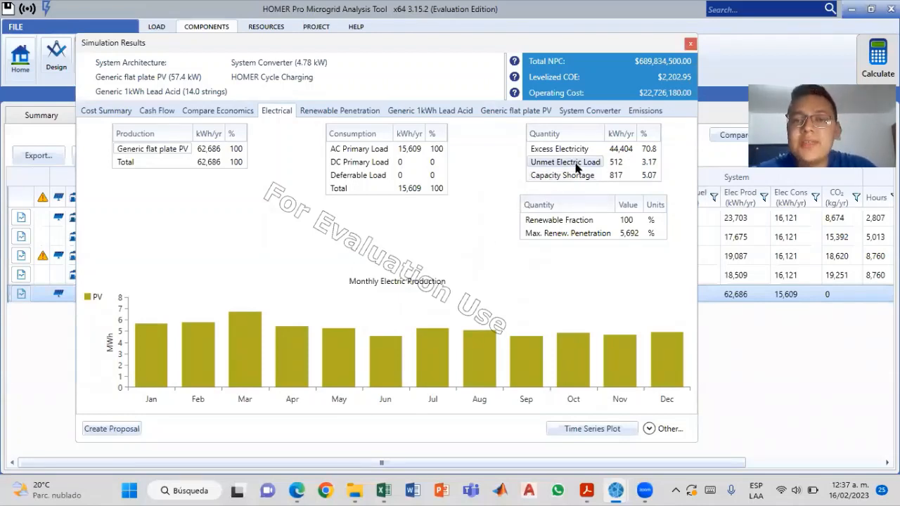
{"action": "left_click", "coordinate": [617, 166]}
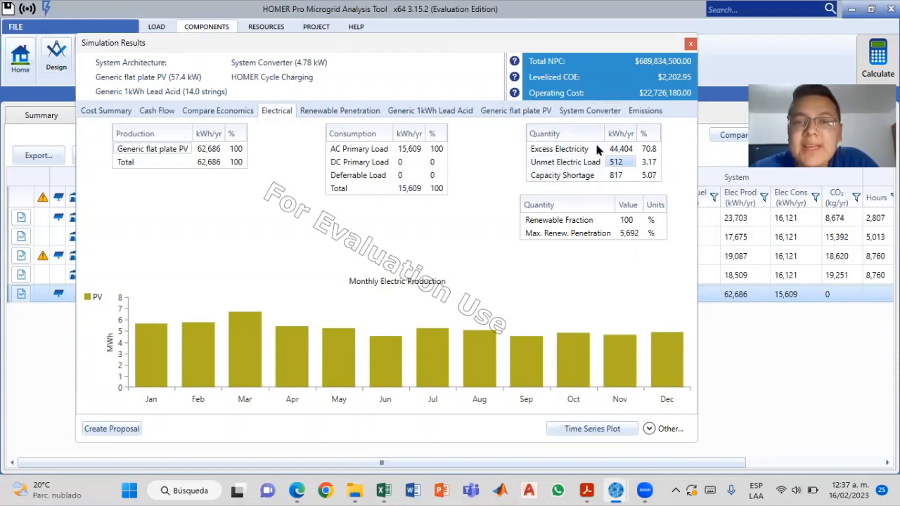
{"action": "left_click", "coordinate": [690, 44]}
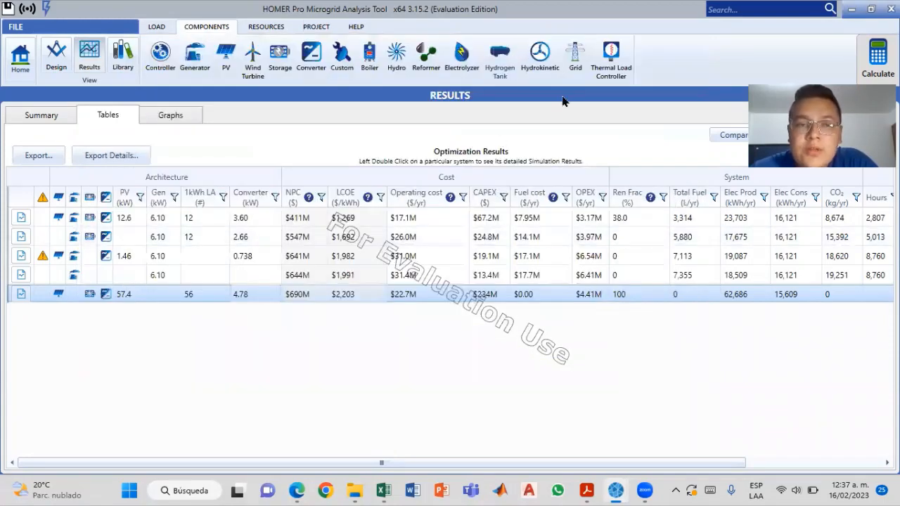
- Bring up the HOMER Pro workshop PDF in Acrobat Reader, and move and widen its window to show the tables on page 3
{"action": "left_click", "coordinate": [586, 490]}
{"action": "scroll", "coordinate": [290, 289], "scroll_direction": "down", "scroll_amount": 1}
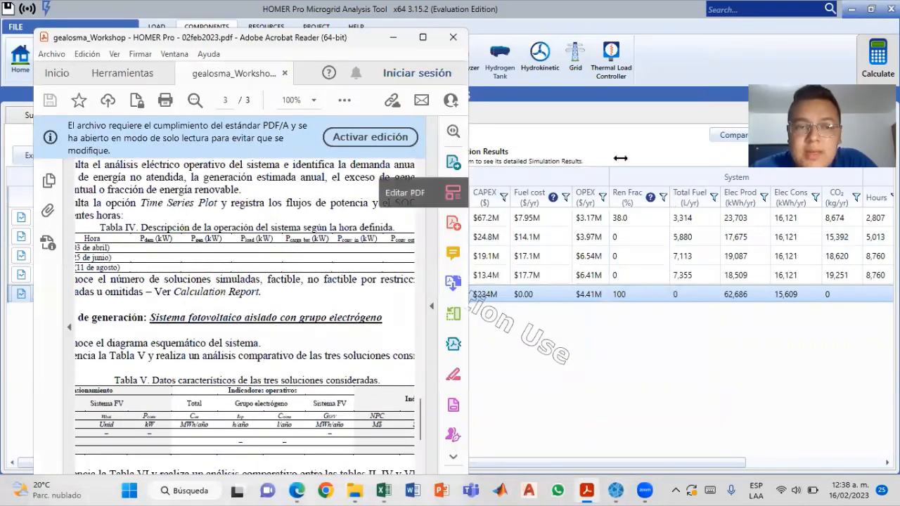
{"action": "left_click_drag", "start_coordinate": [468, 158], "coordinate": [620, 158]}
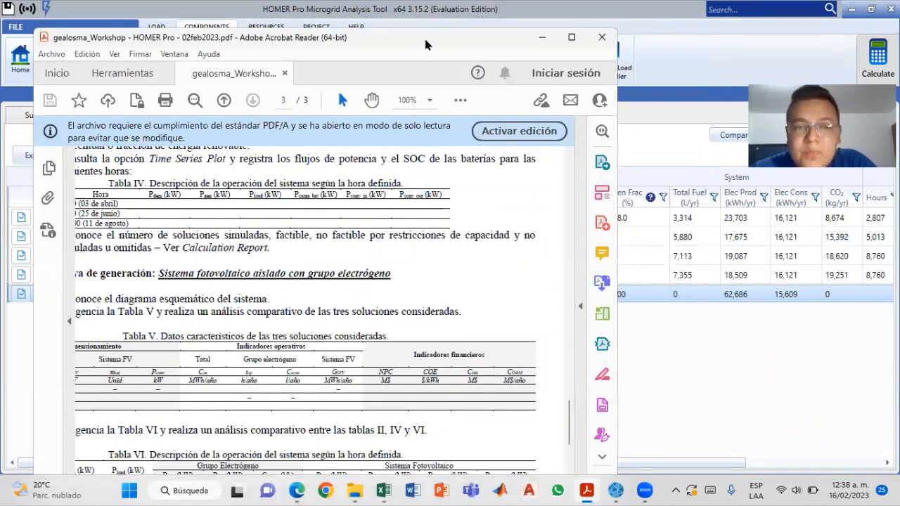
{"action": "left_click_drag", "start_coordinate": [423, 35], "coordinate": [470, 14]}
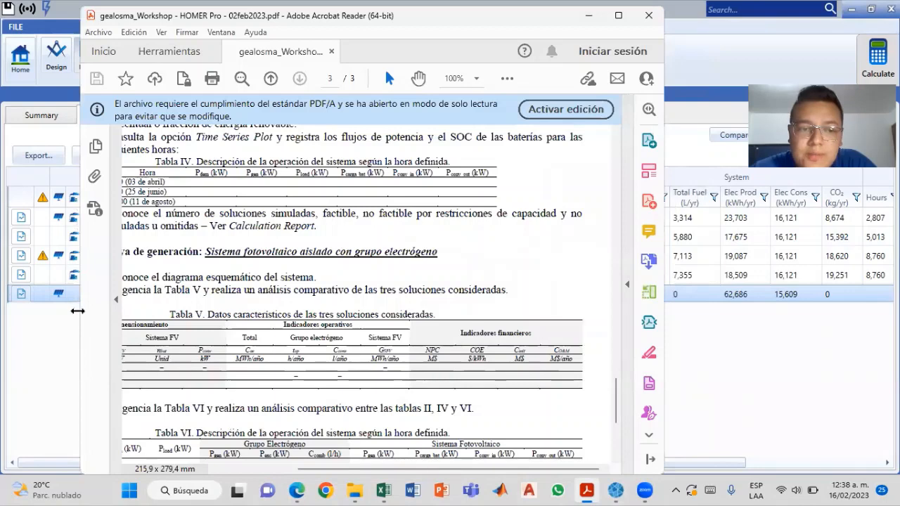
{"action": "left_click_drag", "start_coordinate": [77, 310], "coordinate": [36, 311]}
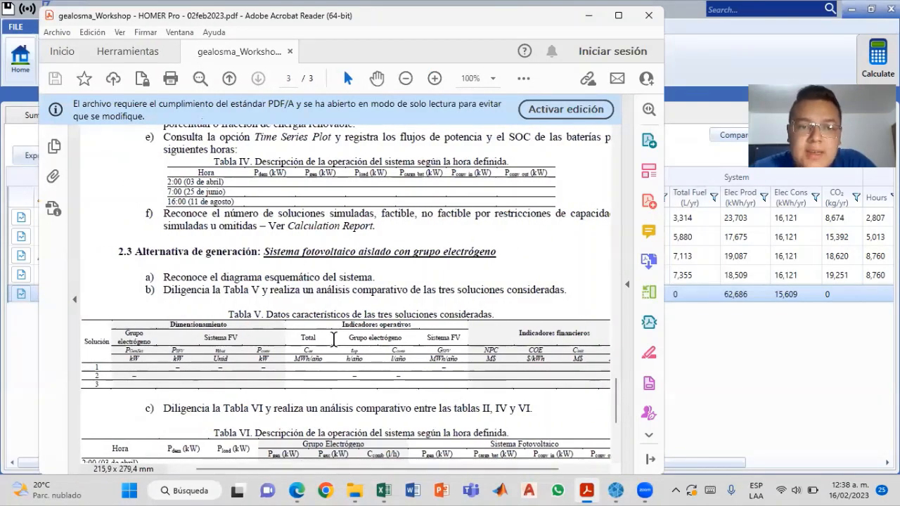
- Read workshop section 2.3, covering Tabla V, Tabla VI and the cash-flow figure task, and close the PDF to return to HOMER Pro
{"action": "scroll", "coordinate": [334, 340], "scroll_direction": "up", "scroll_amount": 1}
{"action": "scroll", "coordinate": [334, 340], "scroll_direction": "up", "scroll_amount": 1}
{"action": "scroll", "coordinate": [334, 339], "scroll_direction": "down", "scroll_amount": 2}
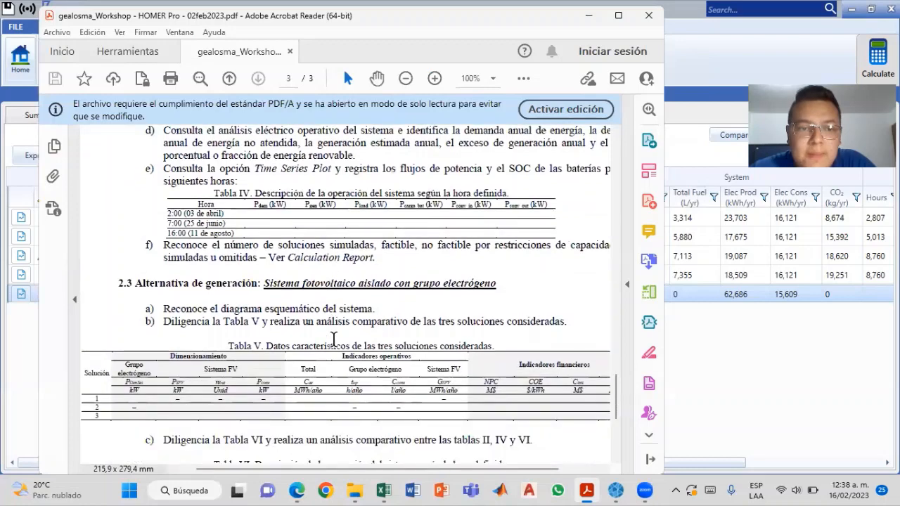
{"action": "scroll", "coordinate": [334, 339], "scroll_direction": "down", "scroll_amount": 1}
{"action": "scroll", "coordinate": [334, 340], "scroll_direction": "down", "scroll_amount": 1}
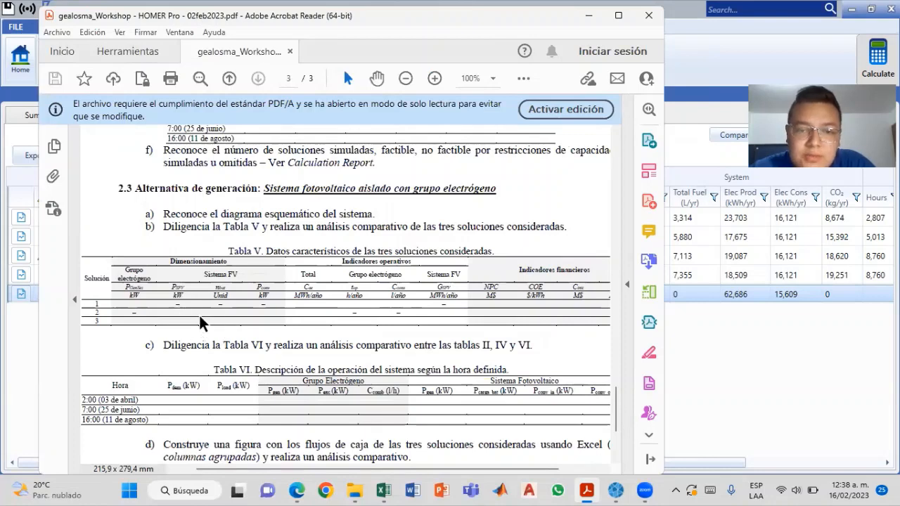
{"action": "scroll", "coordinate": [200, 320], "scroll_direction": "down", "scroll_amount": 1}
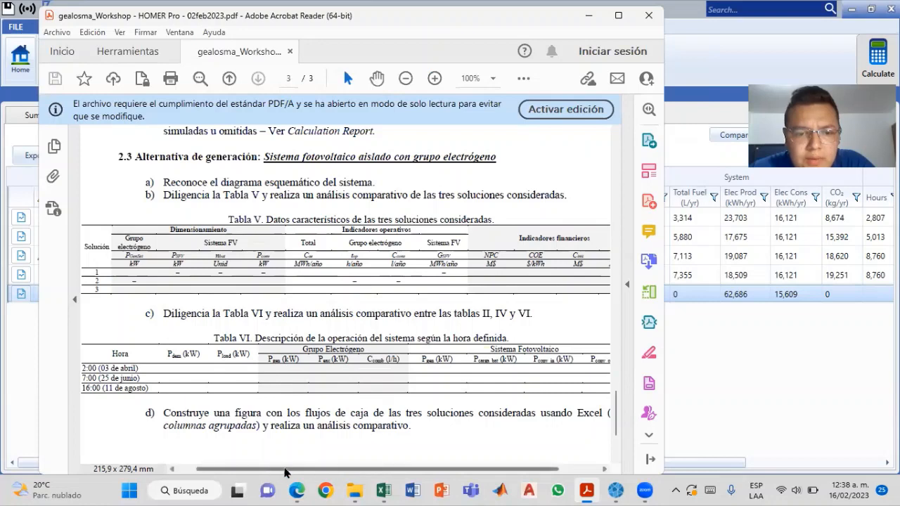
{"action": "left_click_drag", "start_coordinate": [295, 469], "coordinate": [316, 468]}
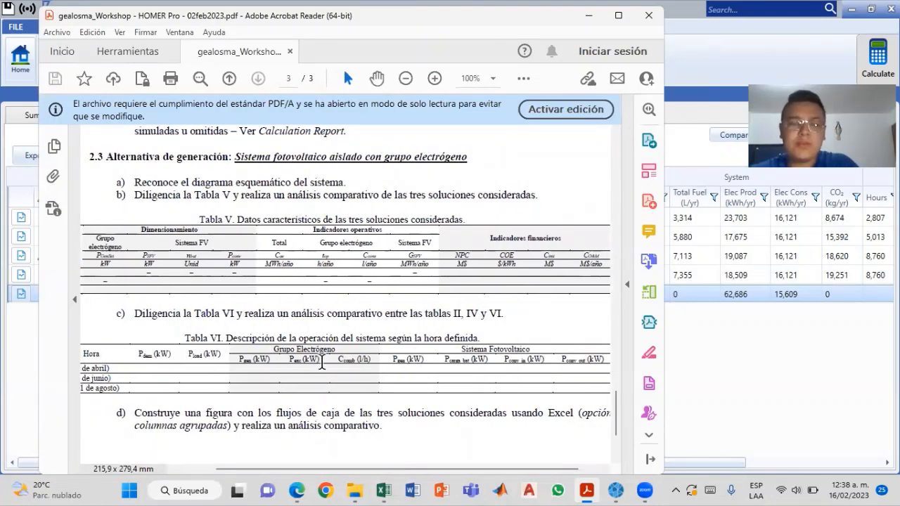
{"action": "mouse_move", "coordinate": [401, 468]}
{"action": "left_mouse_down"}
{"action": "mouse_move", "coordinate": [364, 468]}
{"action": "mouse_move", "coordinate": [386, 462]}
{"action": "left_mouse_up"}
{"action": "scroll", "coordinate": [387, 412], "scroll_direction": "down", "scroll_amount": 2}
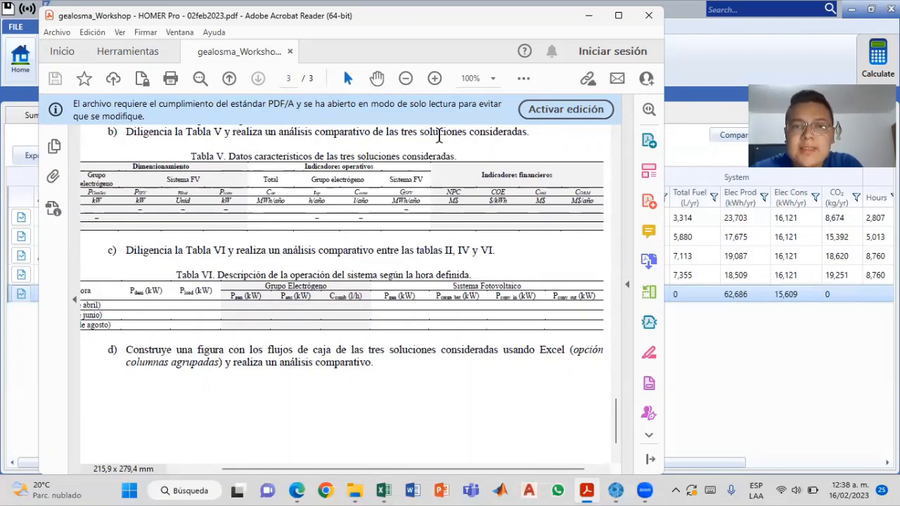
{"action": "scroll", "coordinate": [450, 373], "scroll_direction": "up", "scroll_amount": 3}
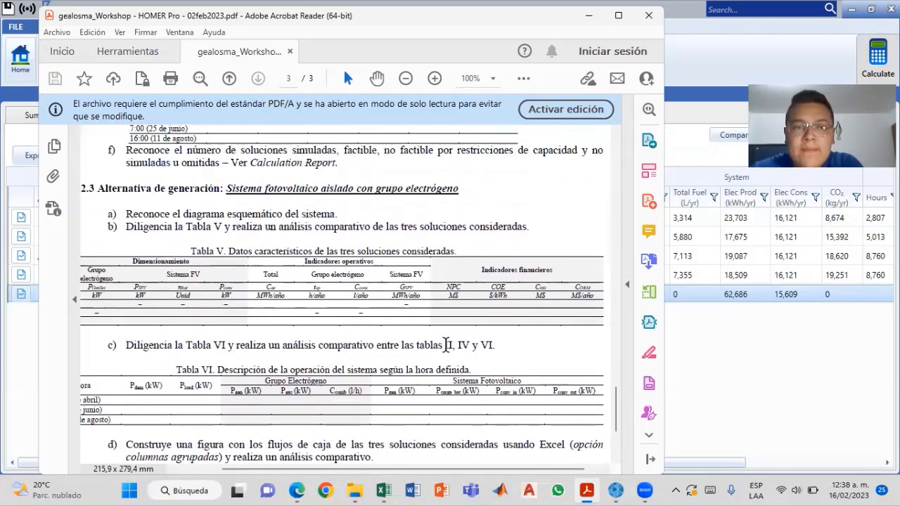
{"action": "left_click", "coordinate": [648, 16]}
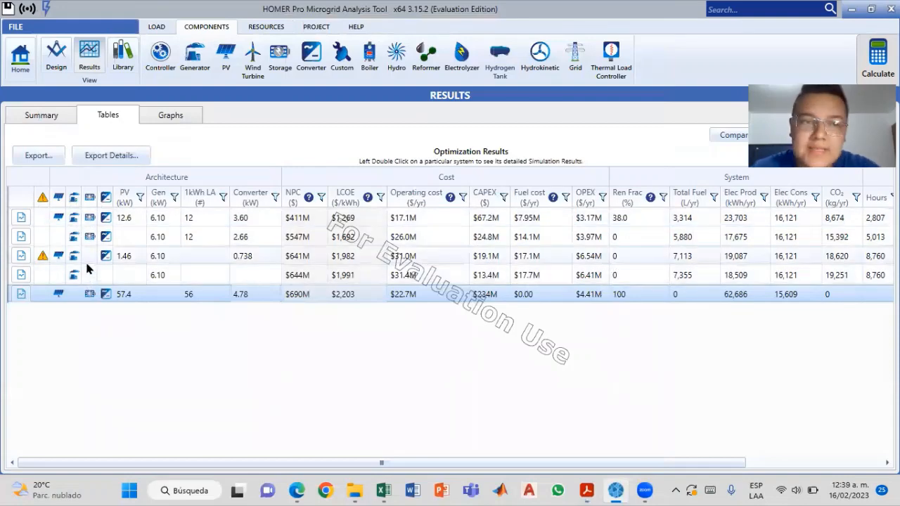
{"action": "left_click", "coordinate": [29, 65]}
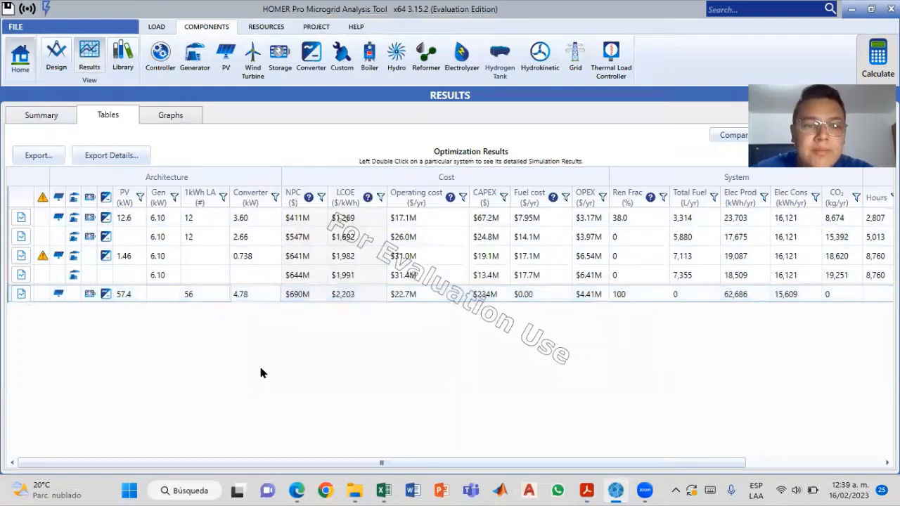
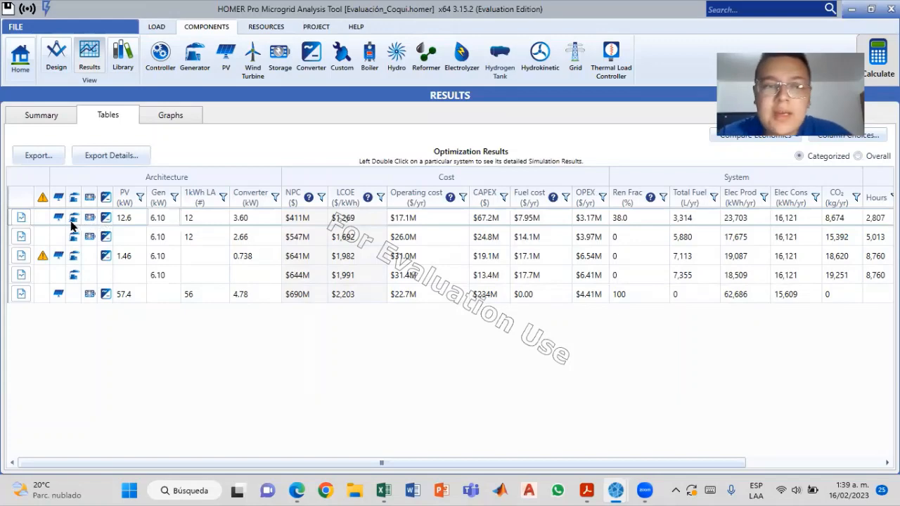
- Select the photovoltaic, generator and battery solution in the optimization results, and switch to the three-solution comparison table in Excel's Tablas Video workbook
{"action": "left_click", "coordinate": [370, 219]}
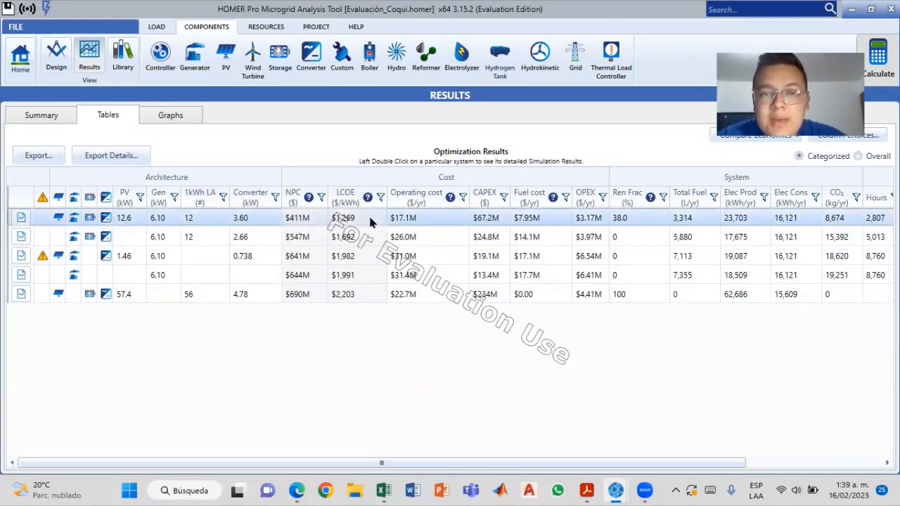
{"action": "mouse_move", "coordinate": [389, 490]}
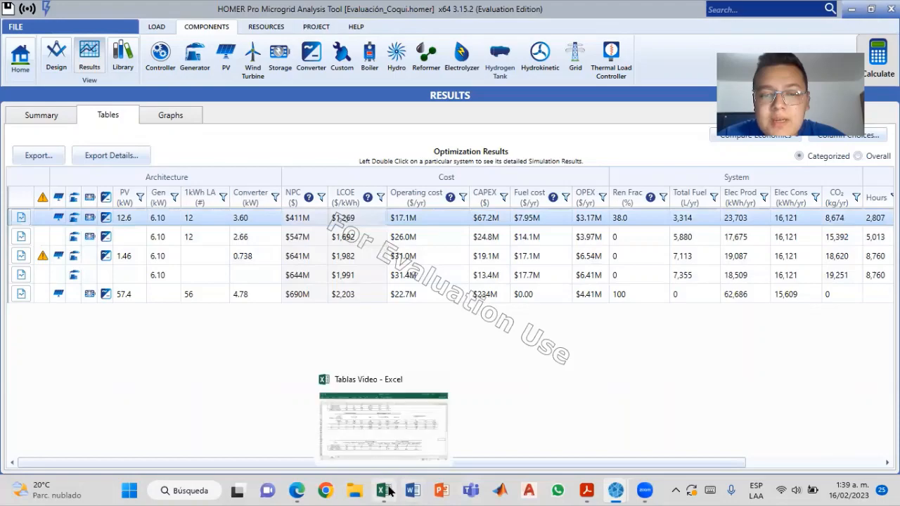
{"action": "left_click", "coordinate": [393, 437]}
{"action": "scroll", "coordinate": [102, 192], "scroll_direction": "up", "scroll_amount": 1}
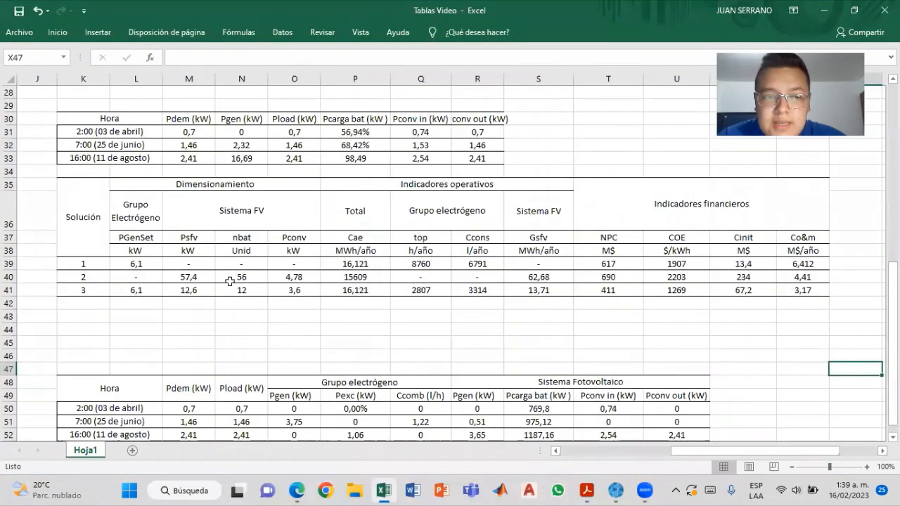
- Review the three-solution comparison table, highlighting the whole table and each of the rows for solutions 1, 2 and 3
{"action": "left_click_drag", "start_coordinate": [86, 184], "coordinate": [761, 290]}
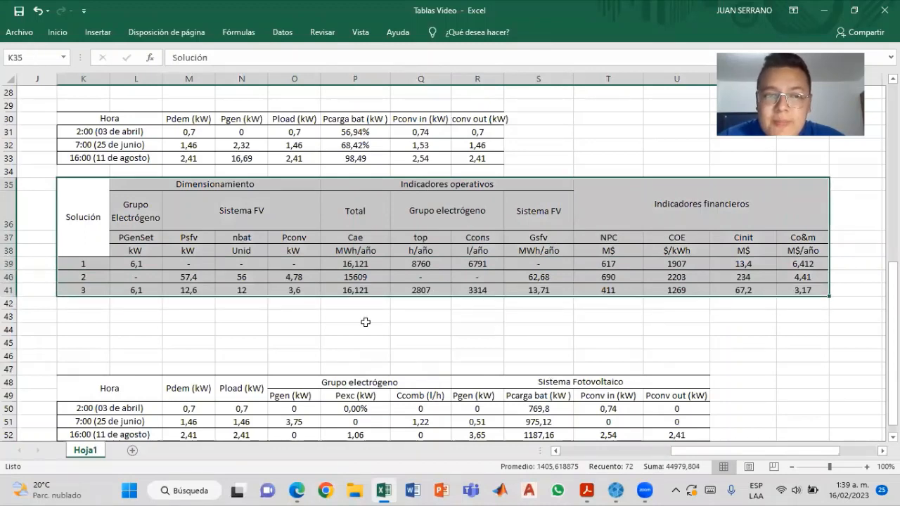
{"action": "left_click", "coordinate": [9, 264]}
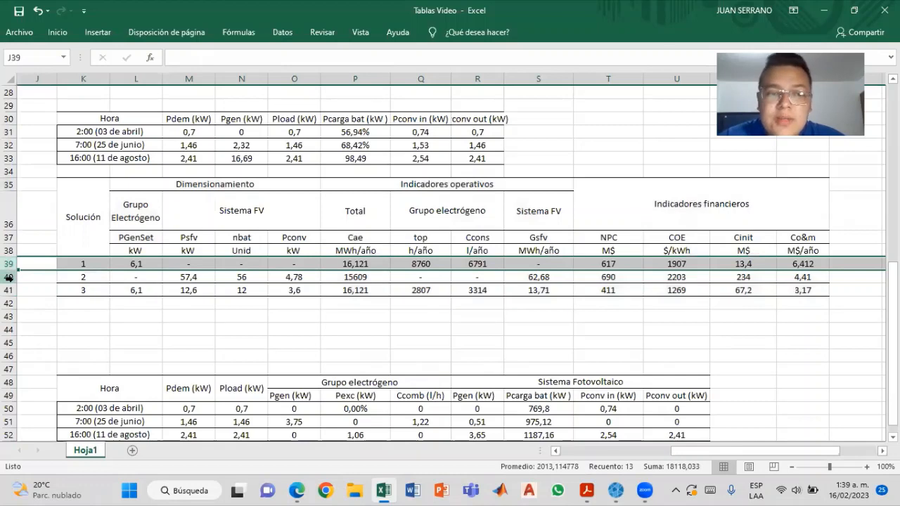
{"action": "left_click", "coordinate": [10, 277]}
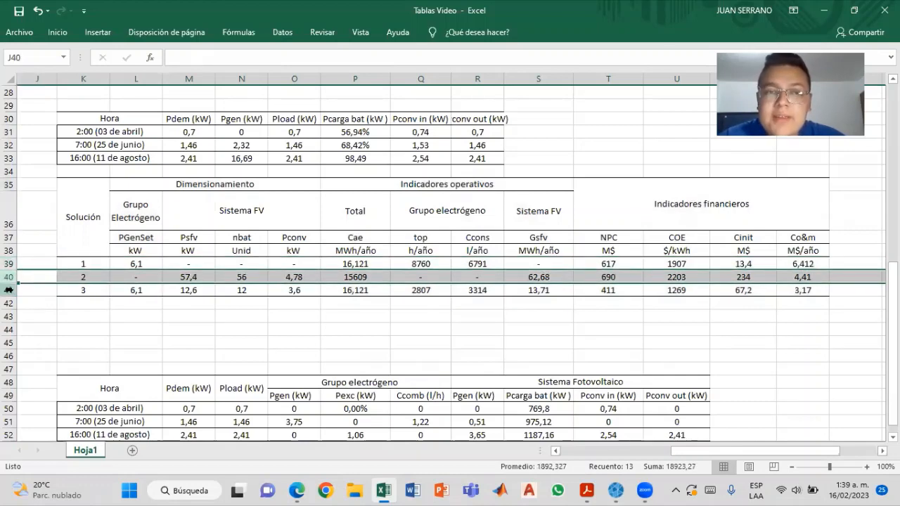
{"action": "left_click", "coordinate": [10, 288]}
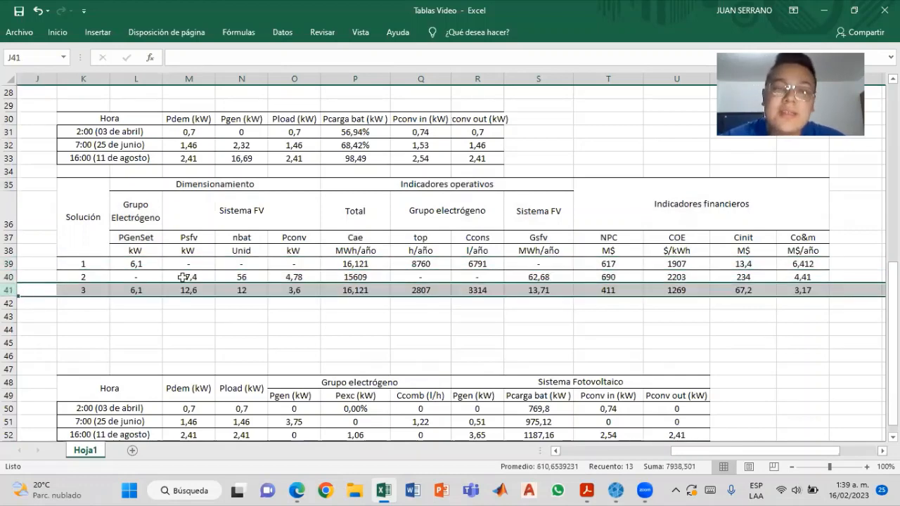
- Correct the Cae value of solution 2 in the comparison table to 15,609 MWh/año
{"action": "left_click", "coordinate": [374, 277]}
{"action": "left_click", "coordinate": [177, 58]}
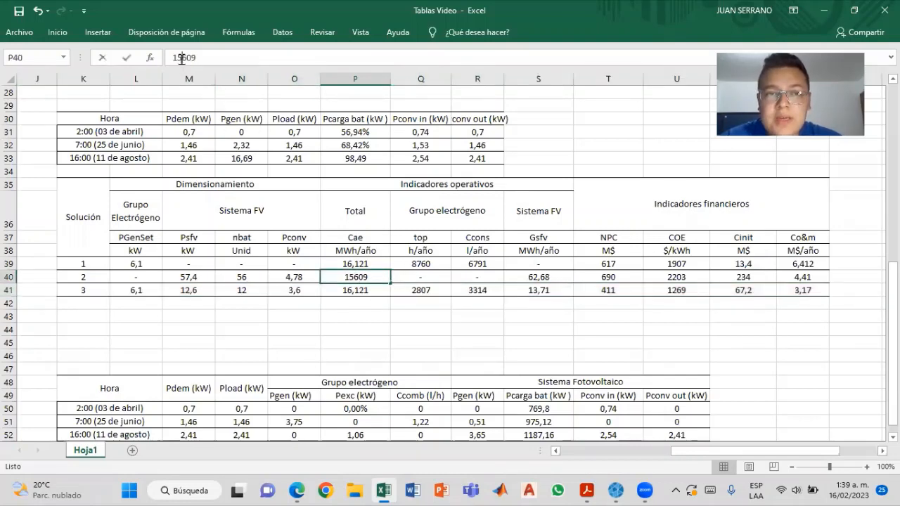
{"action": "type", "text": ","}
{"action": "key", "text": "Return"}
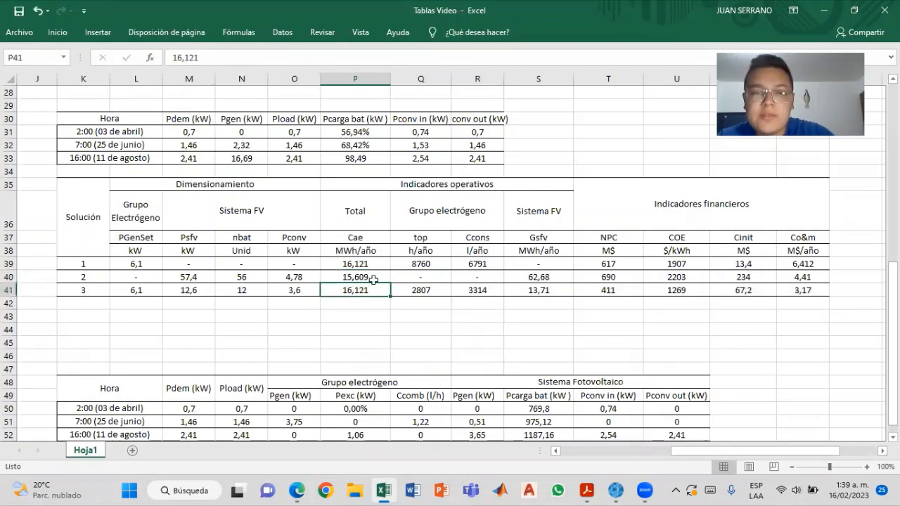
- Compare the operating indicators Cae, top, Ccons and Gsfv across the solutions, focusing on solutions 2 and 3
{"action": "left_click", "coordinate": [372, 276]}
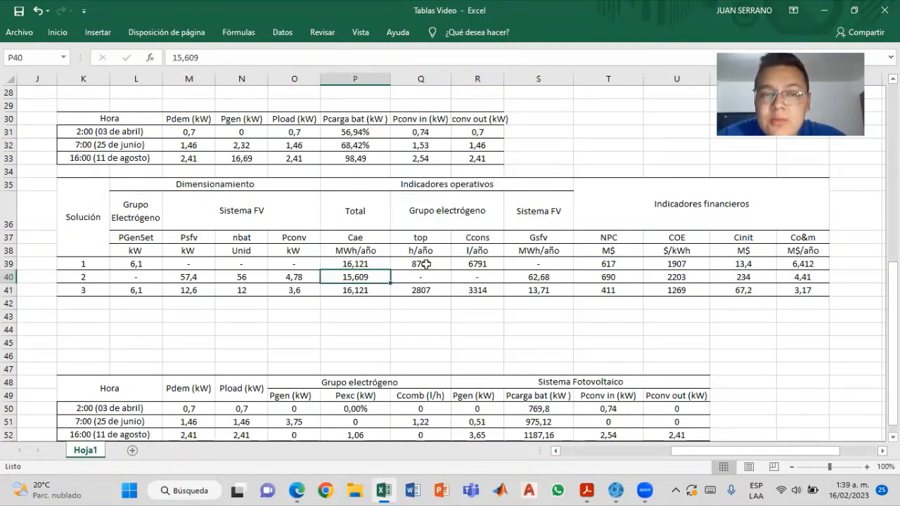
{"action": "left_click", "coordinate": [428, 289]}
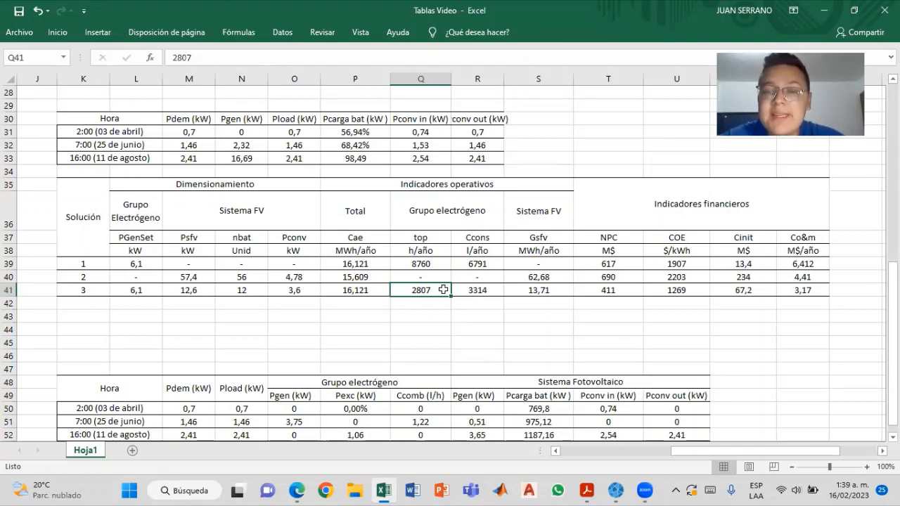
{"action": "left_click", "coordinate": [482, 290]}
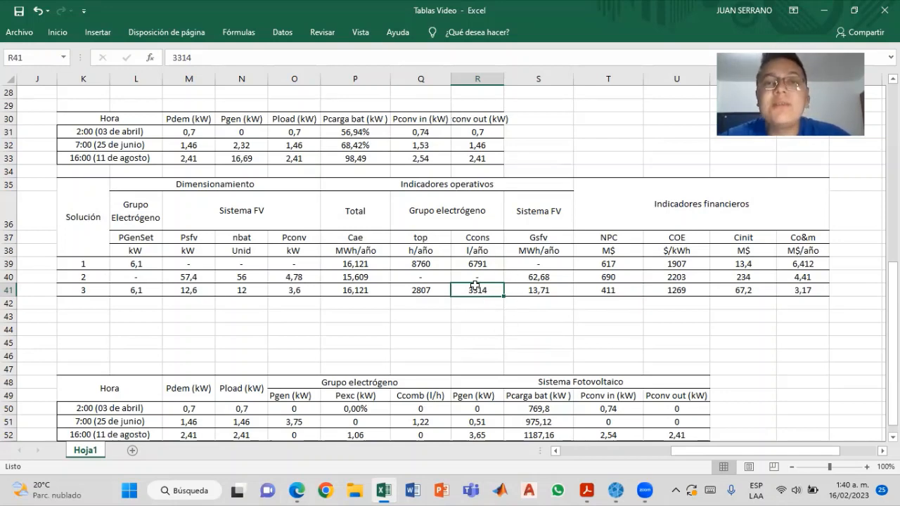
{"action": "left_click", "coordinate": [555, 290]}
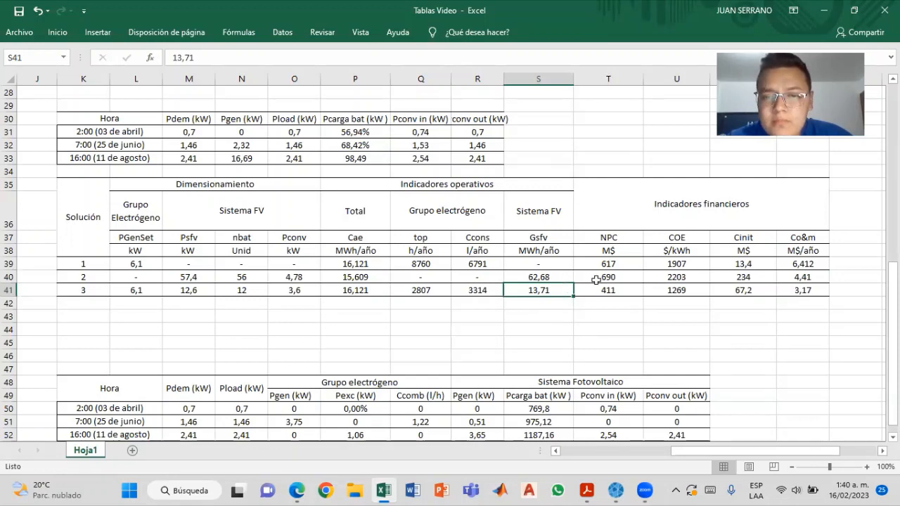
{"action": "left_click", "coordinate": [565, 278]}
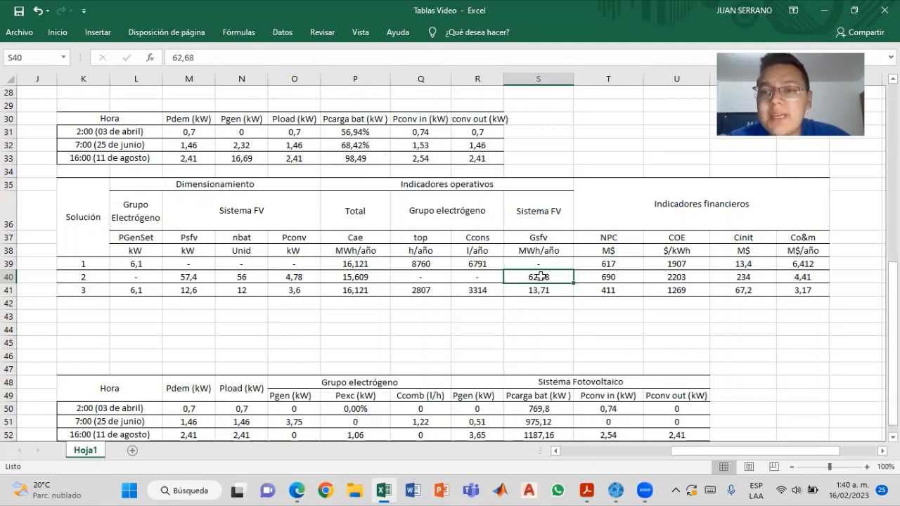
- Compare solution 3's financial indicators NPC, COE, Cinit and Co&m with the other solutions, and highlight its full row
{"action": "left_click", "coordinate": [604, 290]}
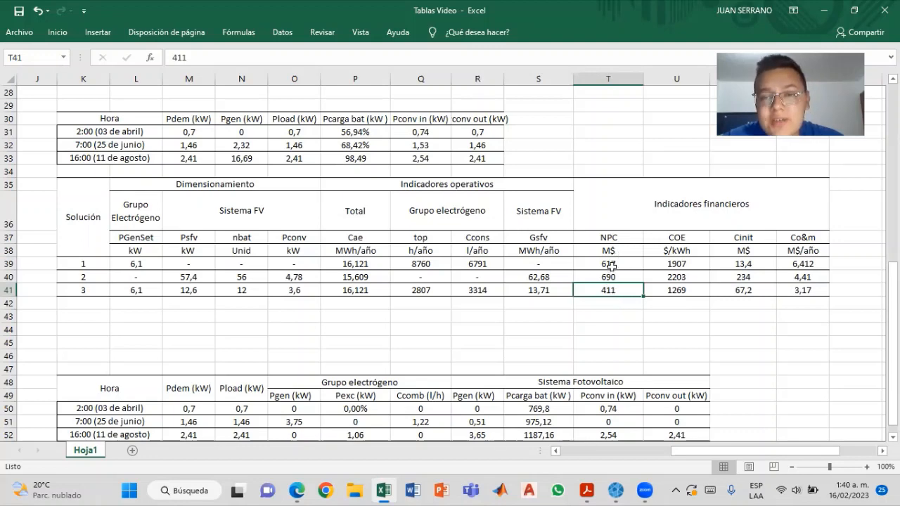
{"action": "left_click", "coordinate": [666, 293]}
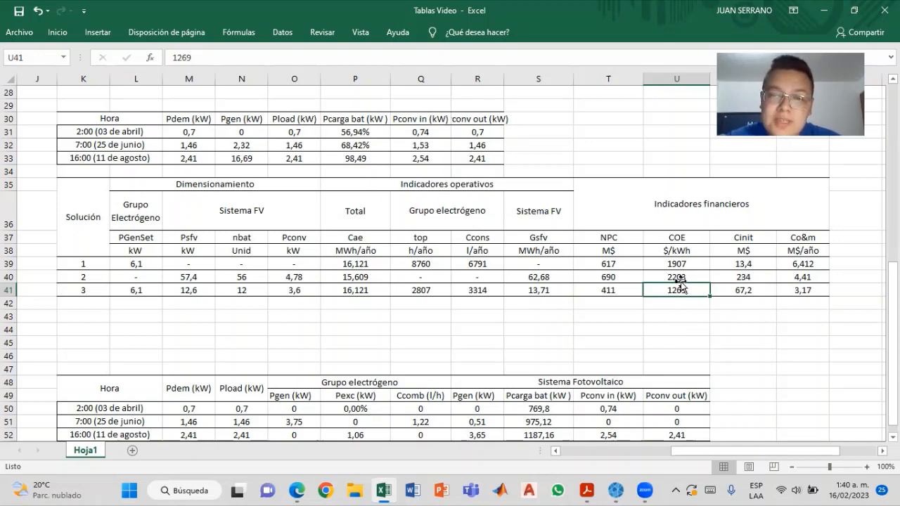
{"action": "left_click", "coordinate": [759, 290]}
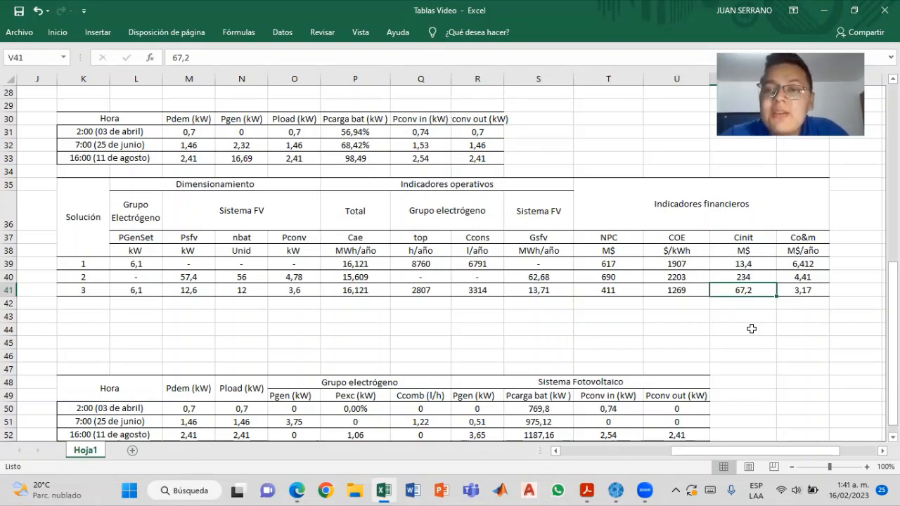
{"action": "left_click", "coordinate": [824, 287]}
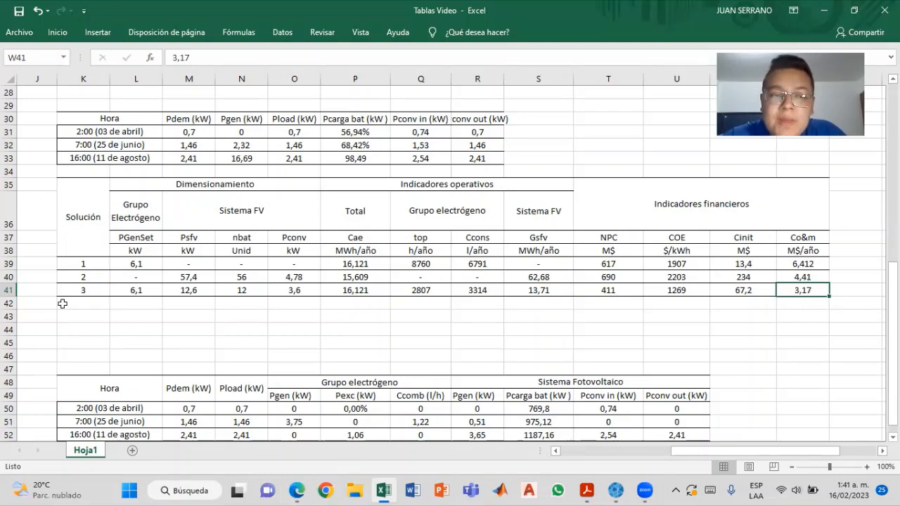
{"action": "left_click", "coordinate": [9, 290]}
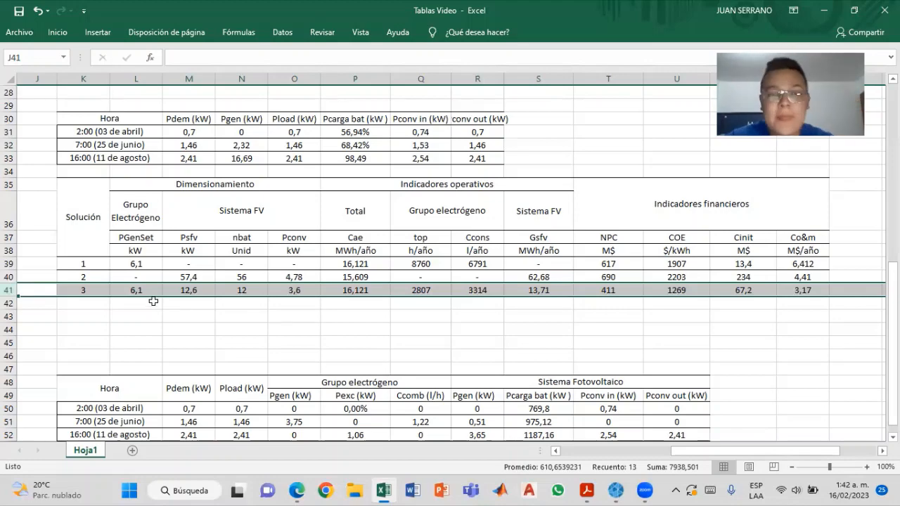
- Highlight the full hourly operation table covering the generator and photovoltaic system, below the three-solution comparison
{"action": "scroll", "coordinate": [154, 301], "scroll_direction": "down", "scroll_amount": 1}
{"action": "scroll", "coordinate": [485, 307], "scroll_direction": "down", "scroll_amount": 1}
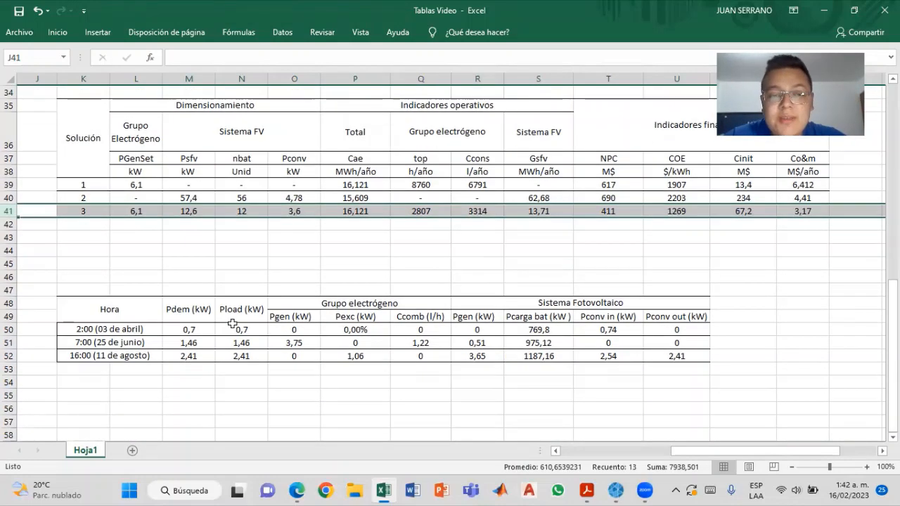
{"action": "left_click_drag", "start_coordinate": [109, 309], "coordinate": [675, 359]}
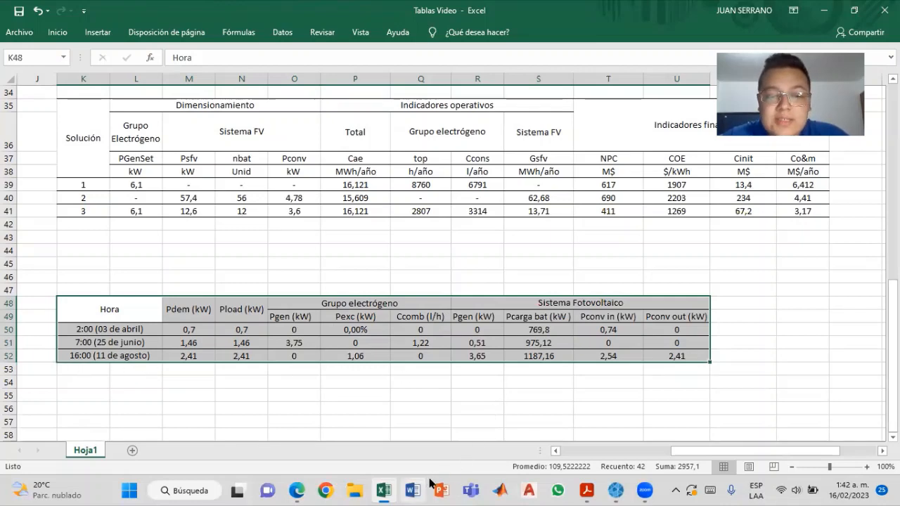
- Switch to HOMER Pro's Time Series Detail Analysis, maximize it to review the plotted generator, photovoltaic, battery and inverter variables, and close it
{"action": "mouse_move", "coordinate": [616, 490]}
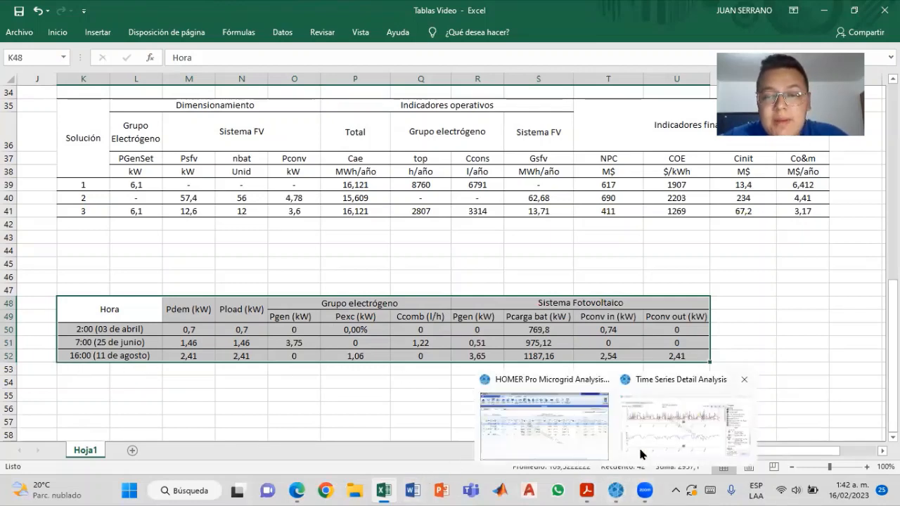
{"action": "left_click", "coordinate": [641, 454]}
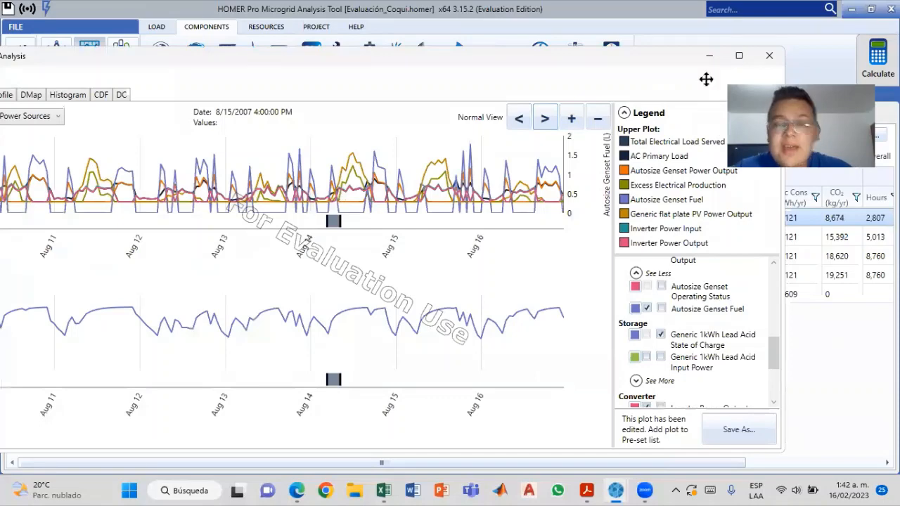
{"action": "left_click", "coordinate": [738, 56]}
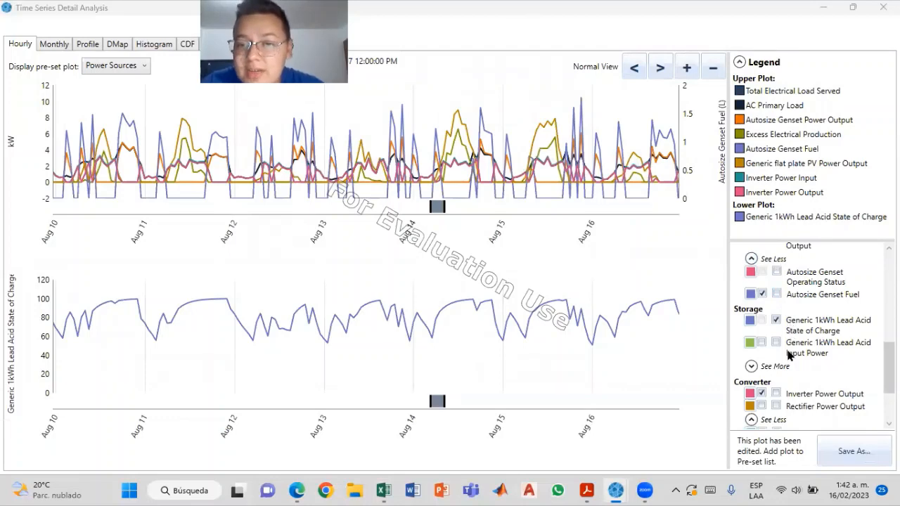
{"action": "scroll", "coordinate": [790, 354], "scroll_direction": "up", "scroll_amount": 3}
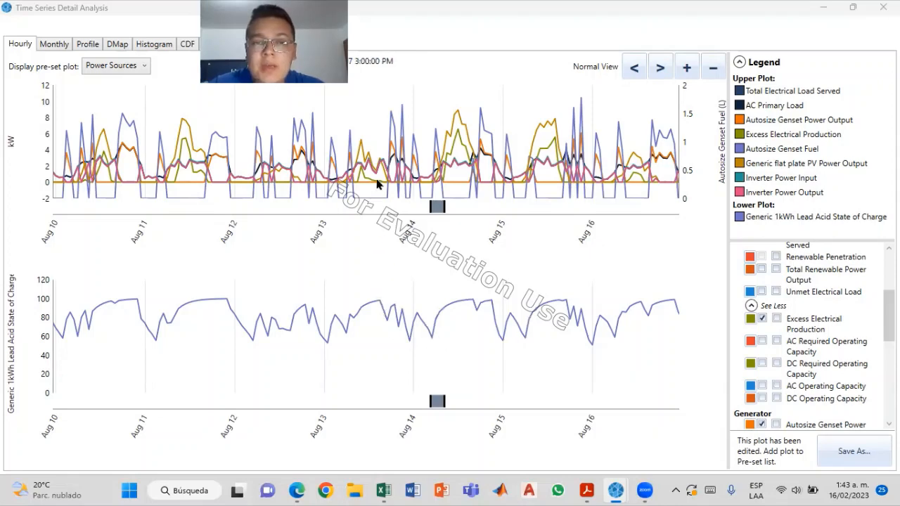
{"action": "left_click", "coordinate": [882, 7]}
- Return to the hourly table in Excel and examine the 2:00 (03 de abril) row and its generator output
{"action": "left_click", "coordinate": [383, 490]}
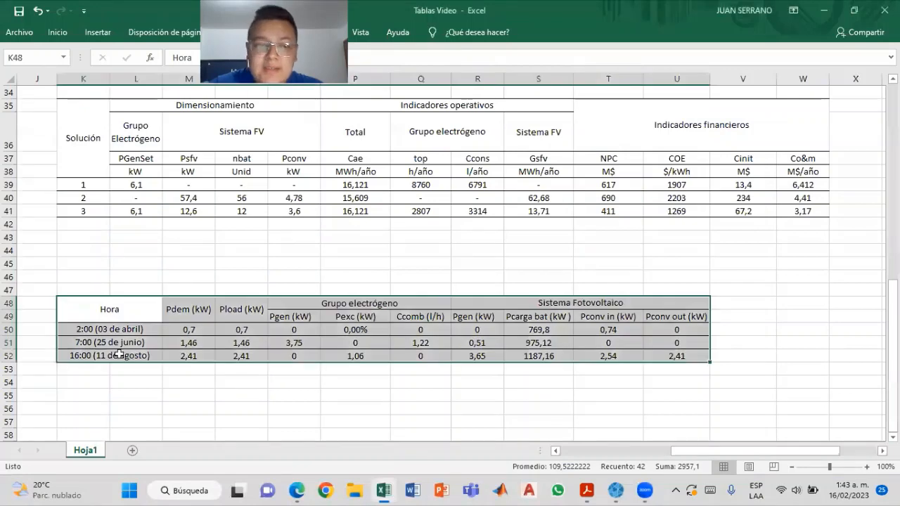
{"action": "left_click", "coordinate": [8, 330]}
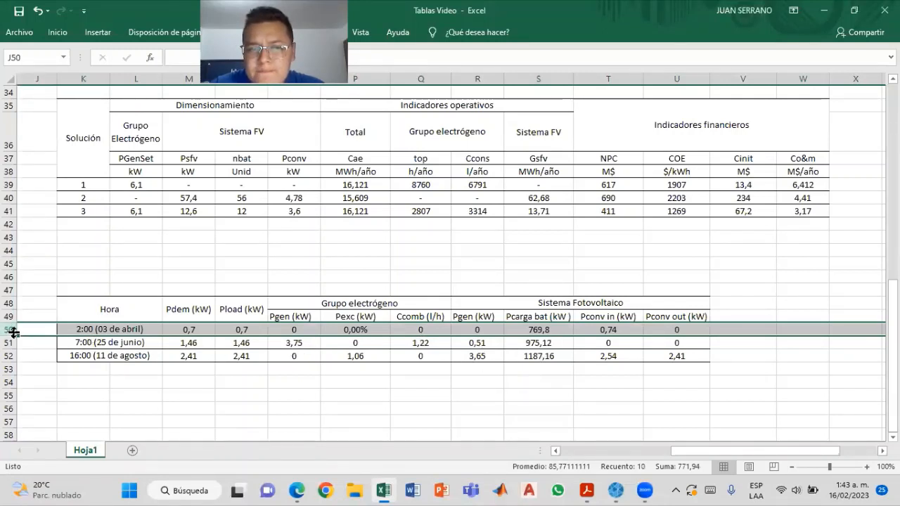
{"action": "left_click", "coordinate": [307, 329]}
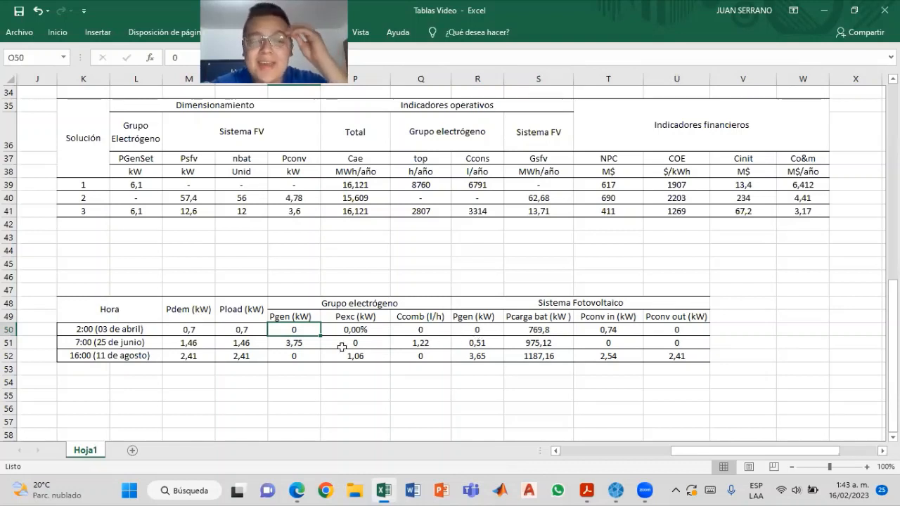
- Examine the 7:00 (25 de junio) row, checking generator output, excess power, fuel consumption, photovoltaic output and converter input and output
{"action": "left_click", "coordinate": [9, 342]}
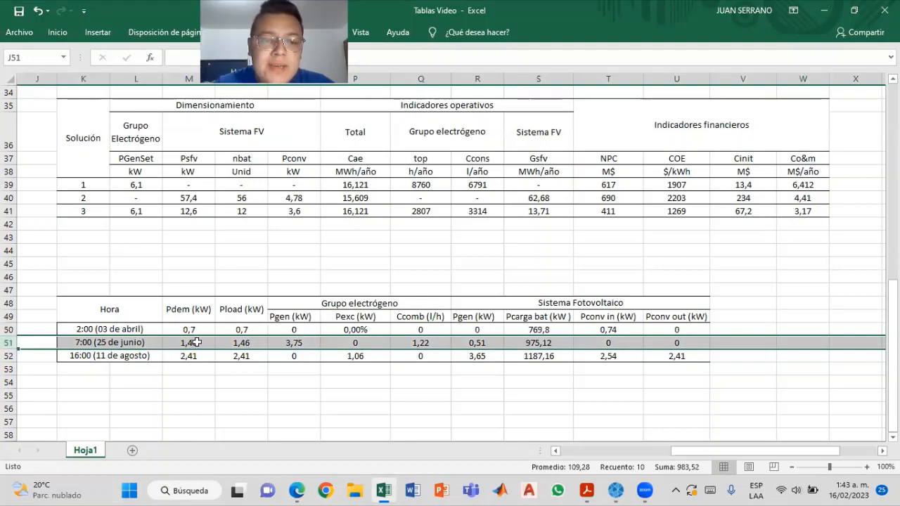
{"action": "left_click", "coordinate": [298, 343]}
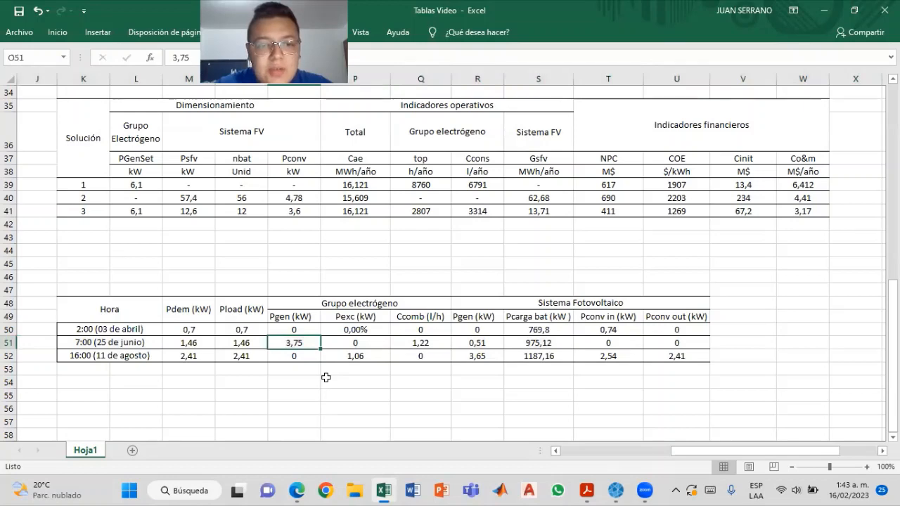
{"action": "left_click", "coordinate": [415, 343]}
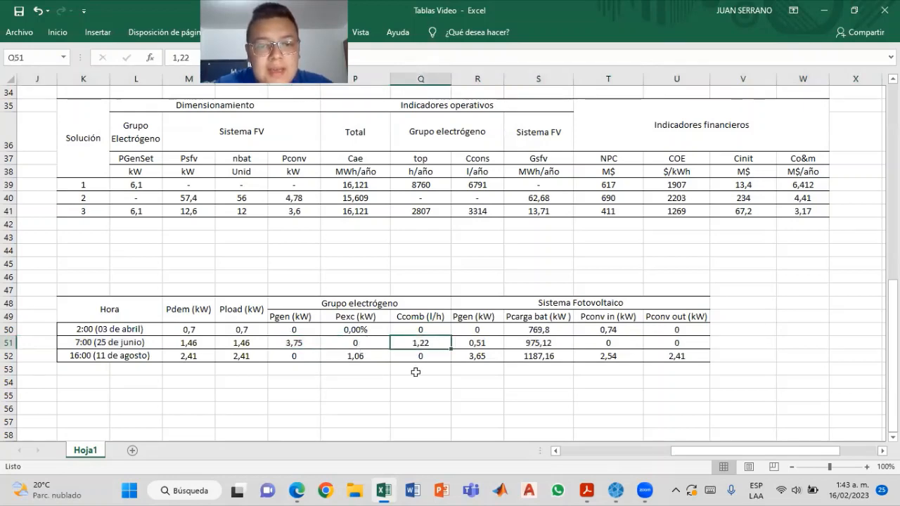
{"action": "left_click", "coordinate": [351, 344]}
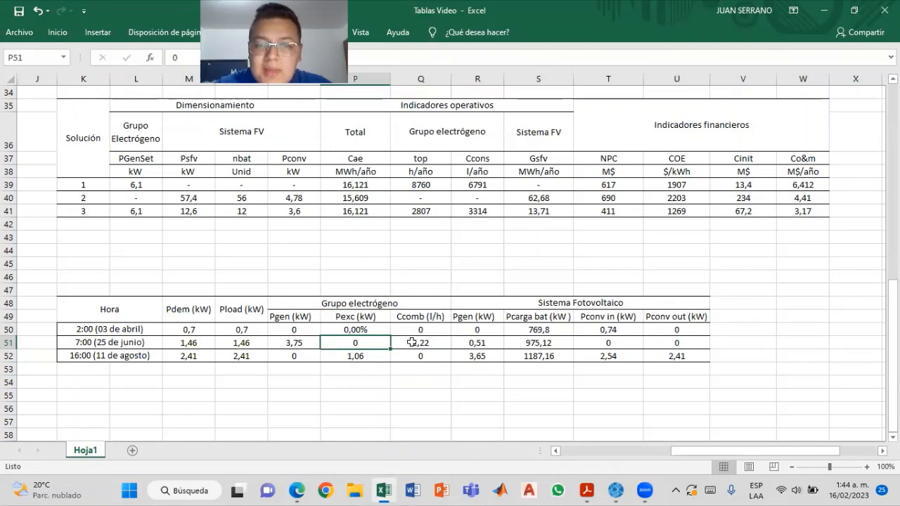
{"action": "left_click", "coordinate": [424, 343]}
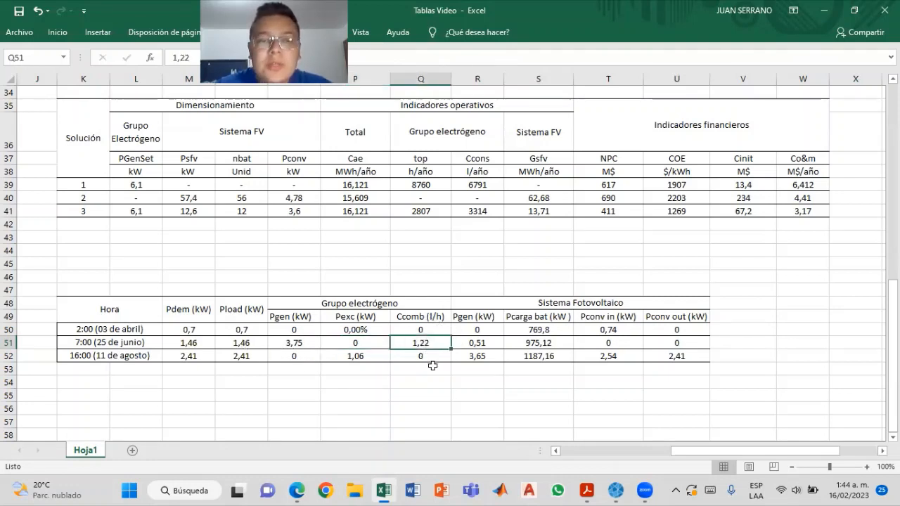
{"action": "left_click", "coordinate": [490, 343]}
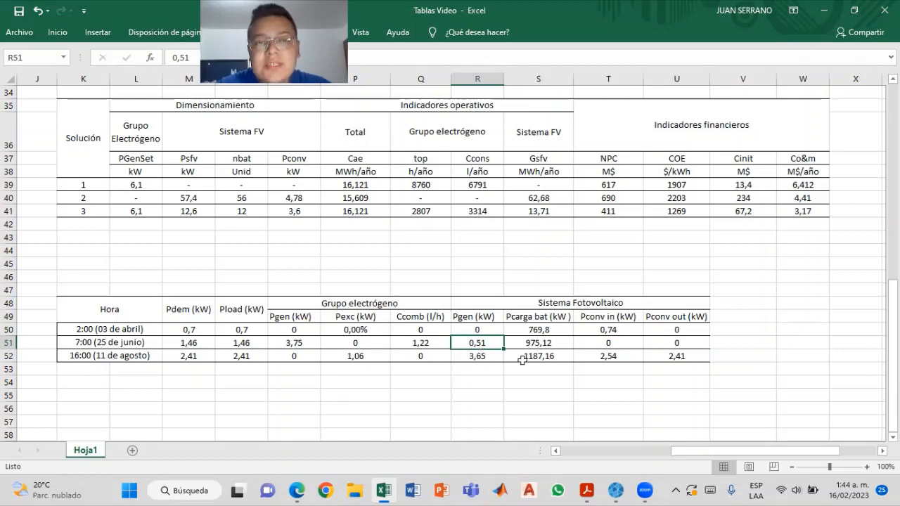
{"action": "left_click", "coordinate": [614, 343]}
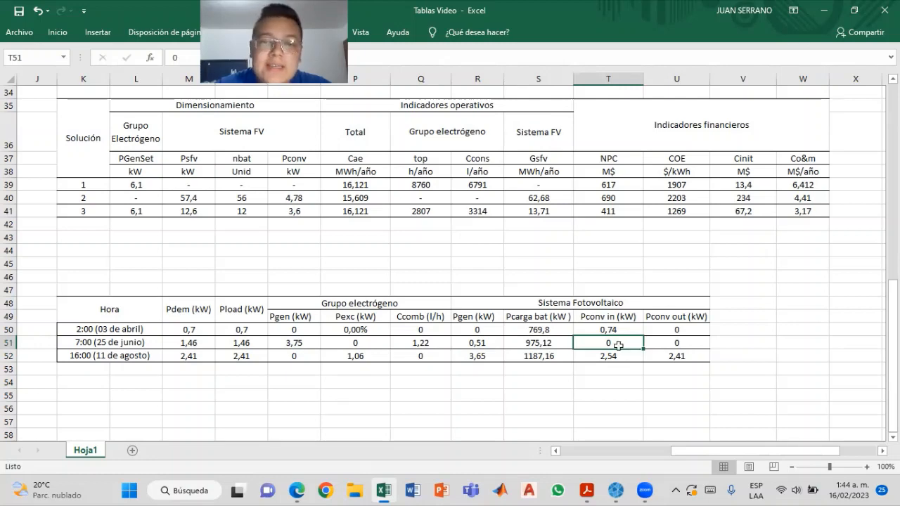
{"action": "left_click_drag", "start_coordinate": [614, 344], "coordinate": [692, 343]}
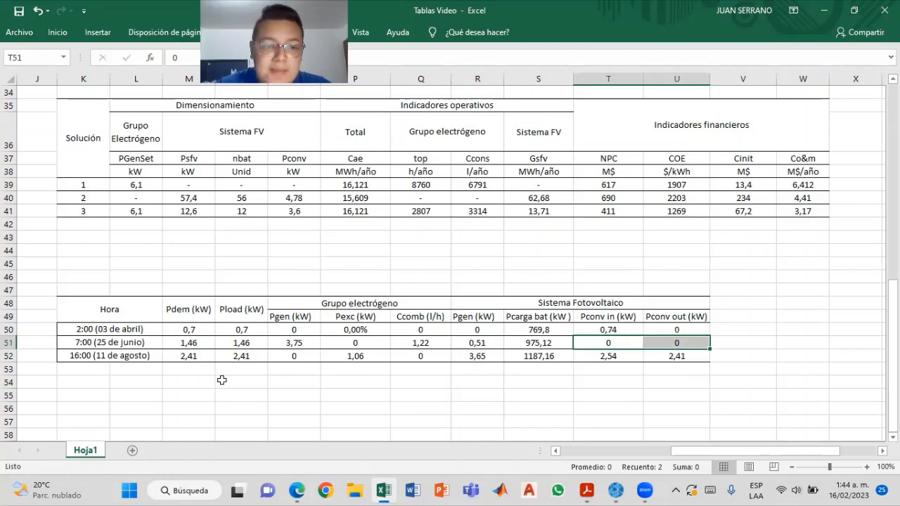
- Examine the 16:00 (11 de agosto) row, checking demand, generator output, photovoltaic output, battery charge and excess power
{"action": "left_click", "coordinate": [147, 356]}
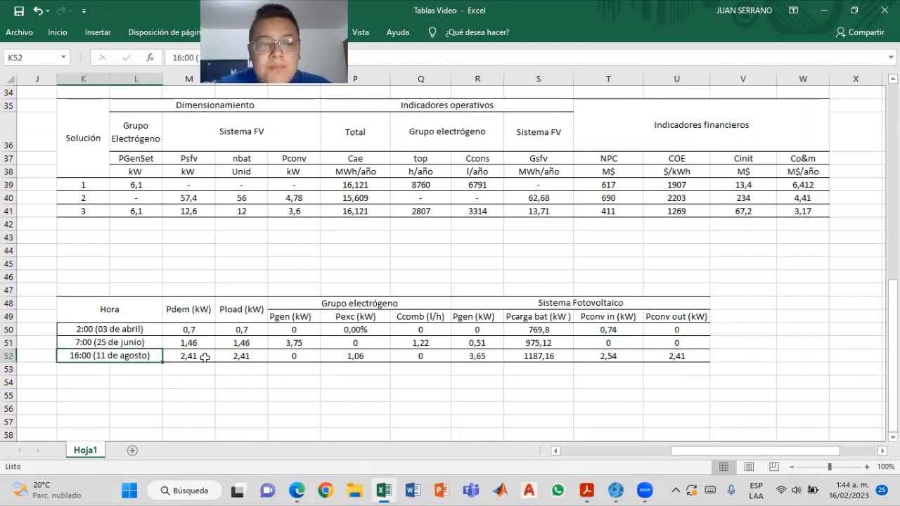
{"action": "left_click", "coordinate": [8, 355]}
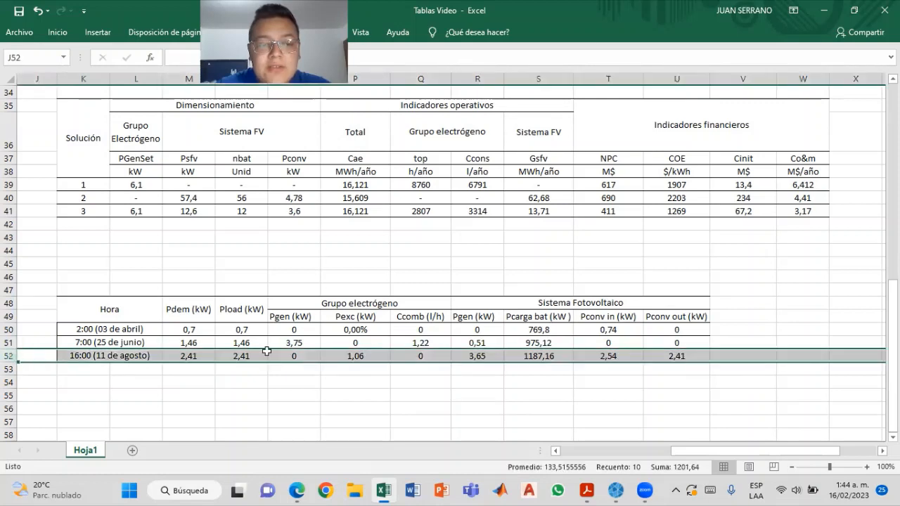
{"action": "left_click", "coordinate": [196, 356]}
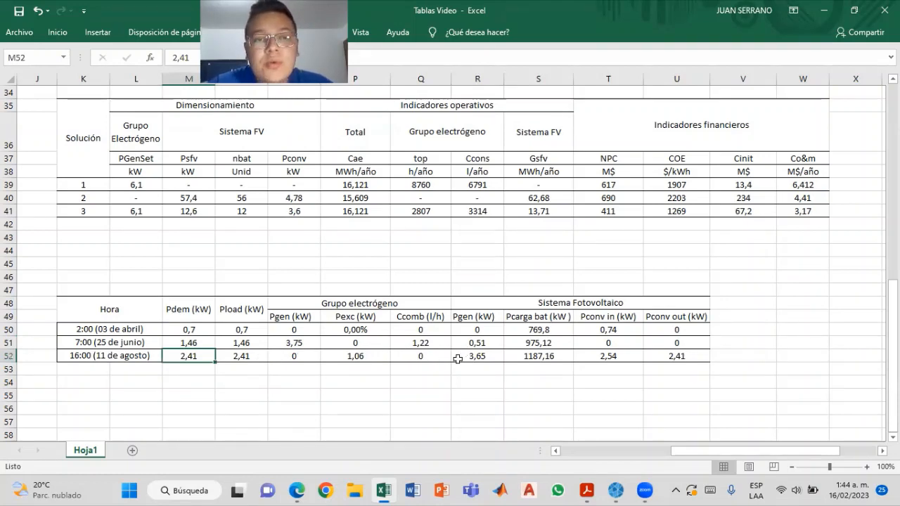
{"action": "left_click", "coordinate": [298, 356]}
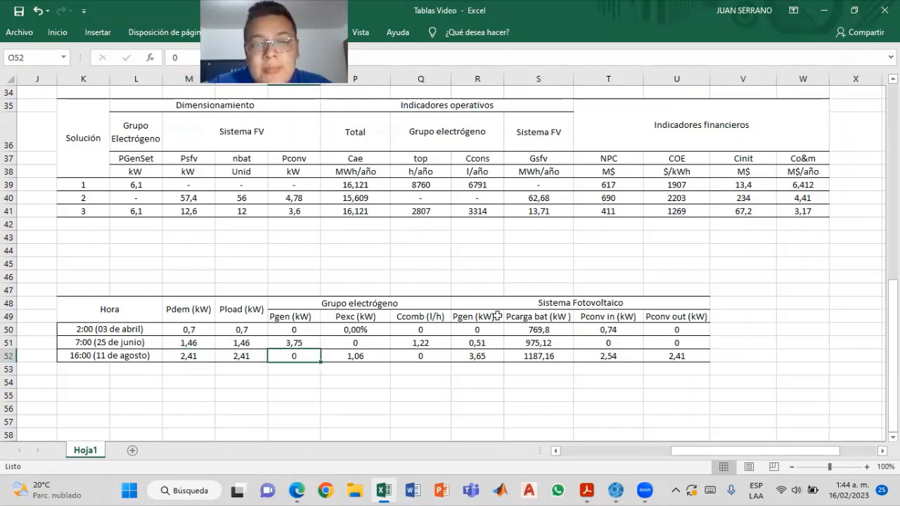
{"action": "left_click", "coordinate": [477, 357]}
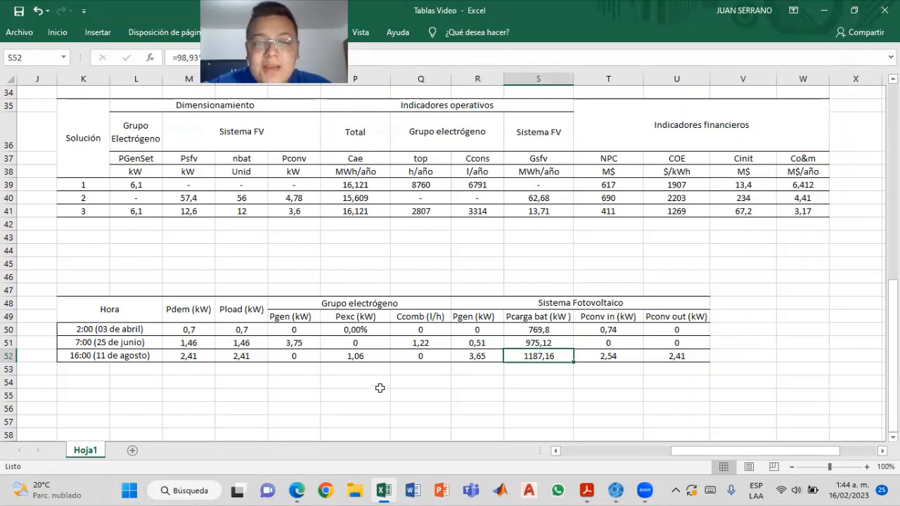
{"action": "left_click", "coordinate": [361, 359]}
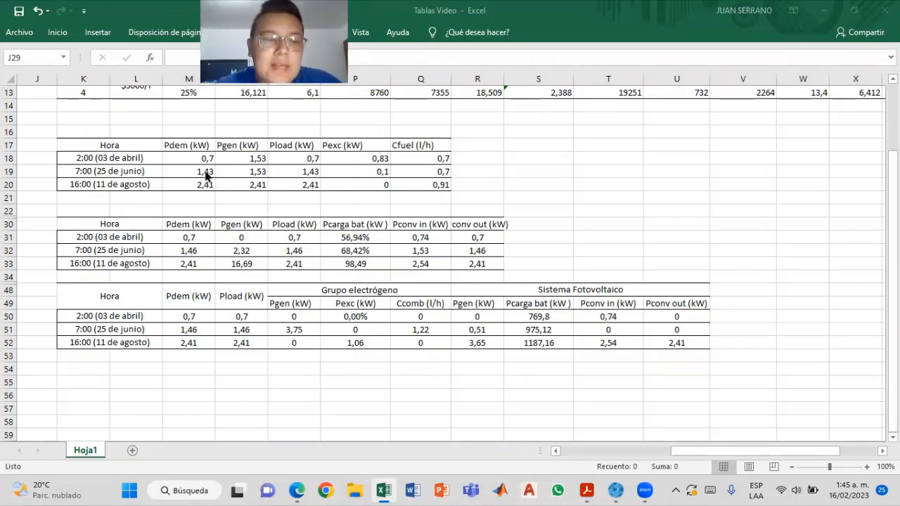
- Compare the 2:00 (03 de abril) and 7:00 (25 de junio) rows across the hourly tables of the three solutions
{"action": "left_click", "coordinate": [8, 154]}
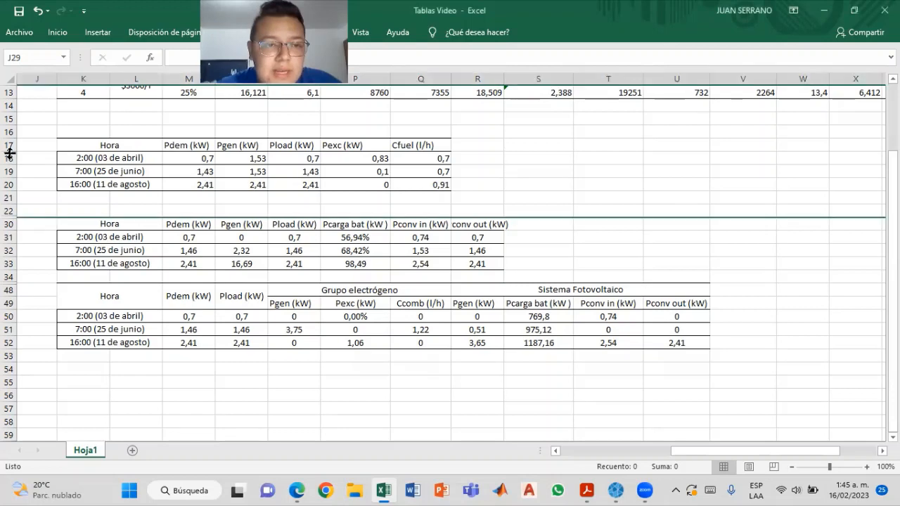
{"action": "left_click", "coordinate": [9, 157]}
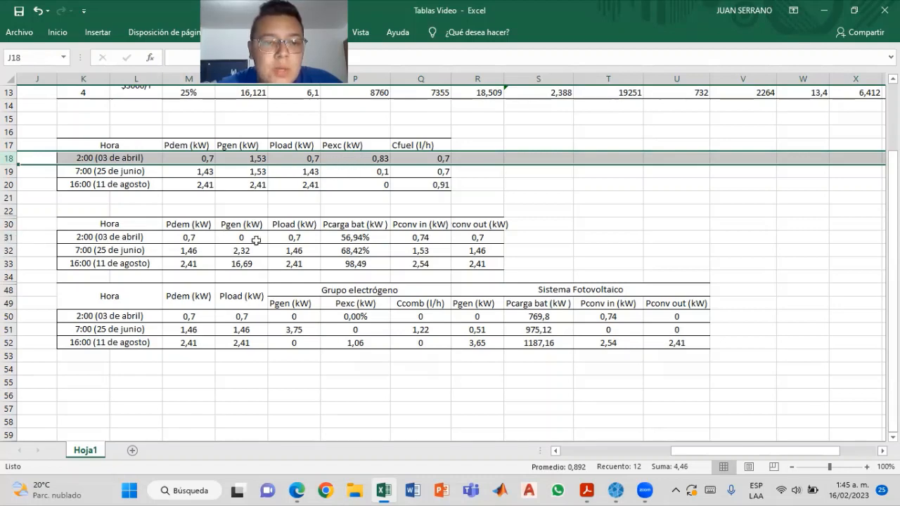
{"action": "left_click", "coordinate": [18, 239]}
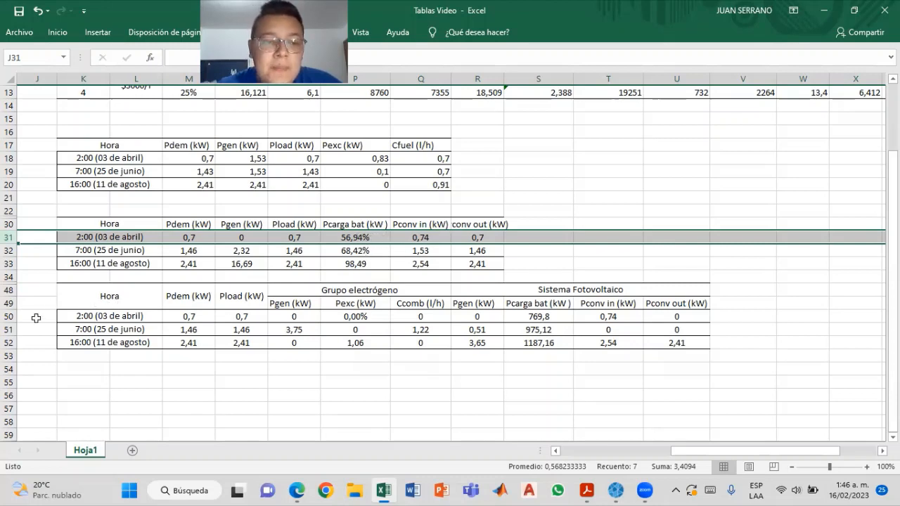
{"action": "left_click", "coordinate": [12, 316]}
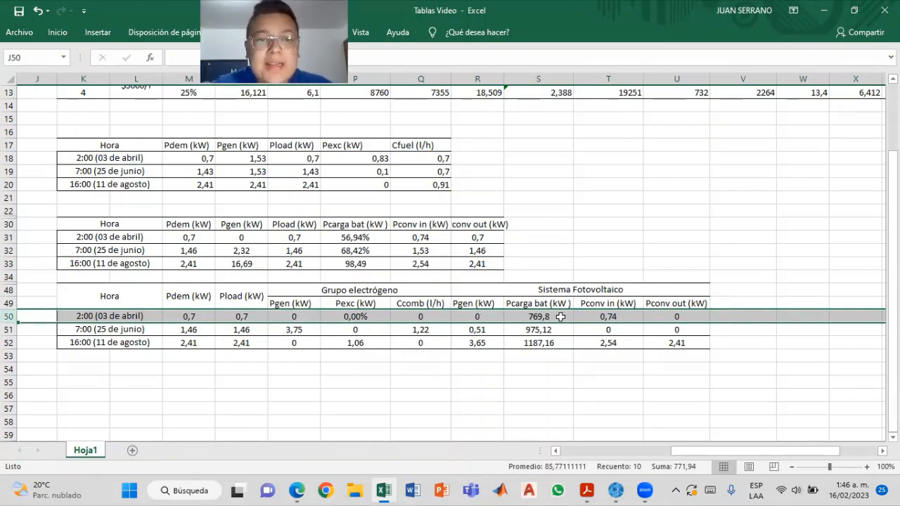
{"action": "left_click", "coordinate": [299, 317]}
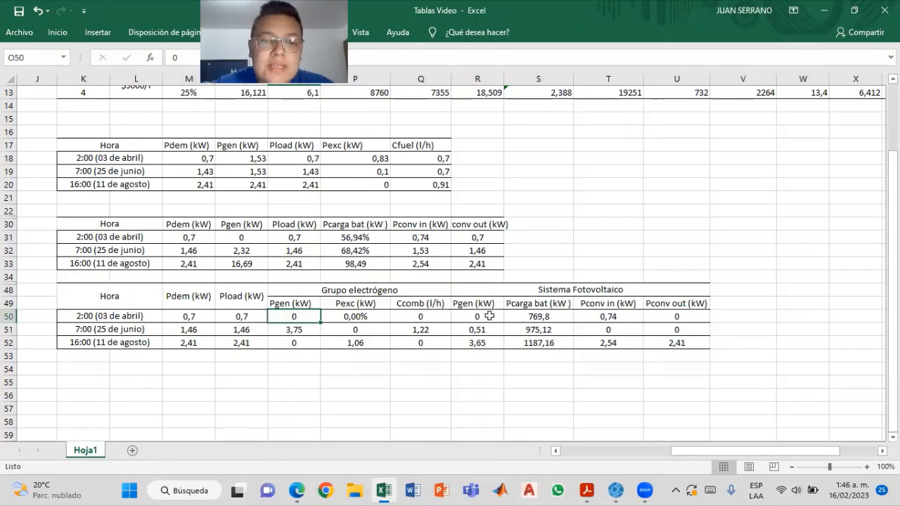
{"action": "left_click", "coordinate": [9, 169]}
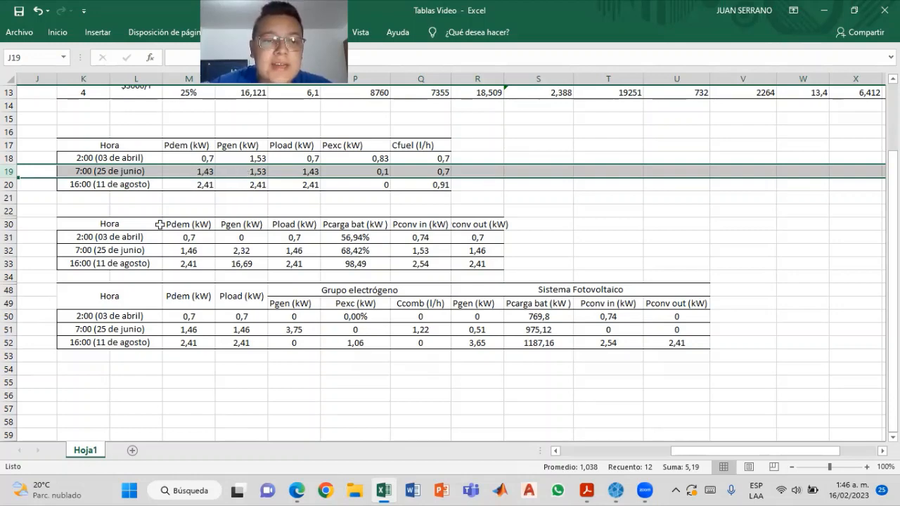
{"action": "left_click", "coordinate": [8, 250]}
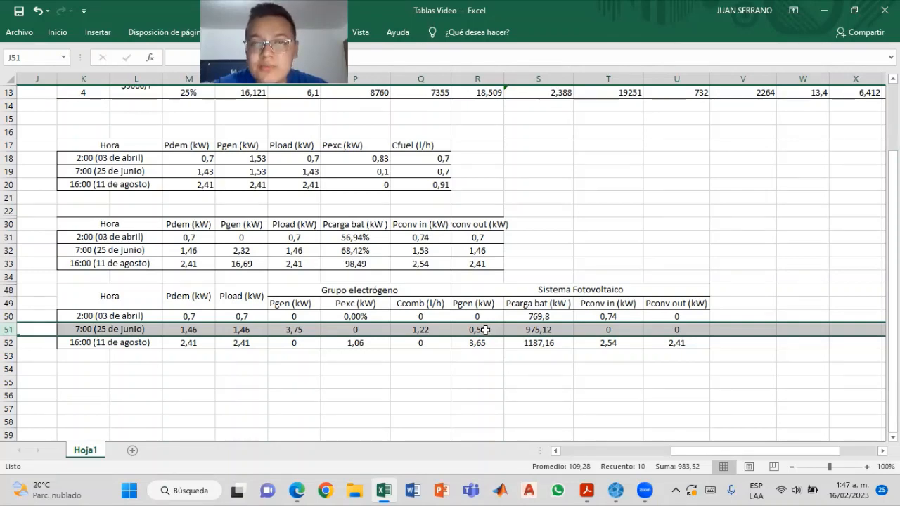
- Compare the 16:00 (11 de agosto) rows across the hourly tables, contrasting photovoltaic generation in the photovoltaic-only and hybrid solutions
{"action": "left_click", "coordinate": [9, 342]}
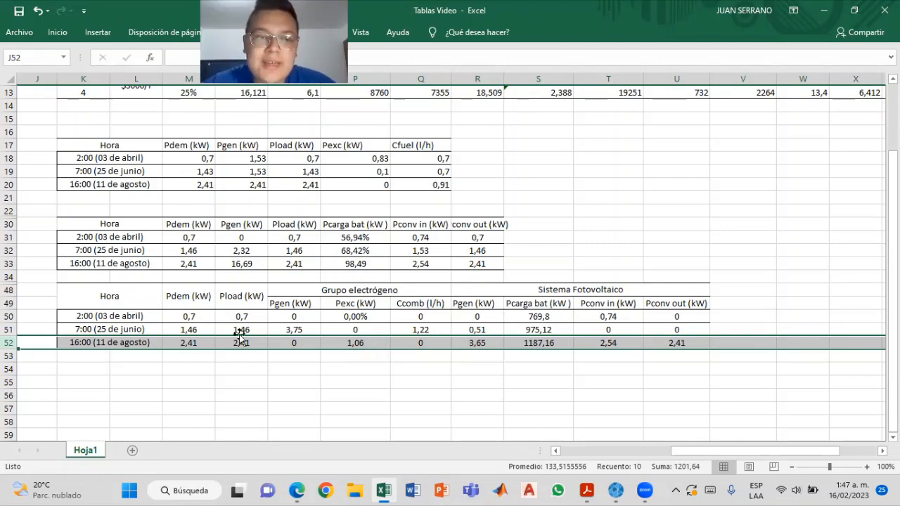
{"action": "left_click", "coordinate": [10, 264]}
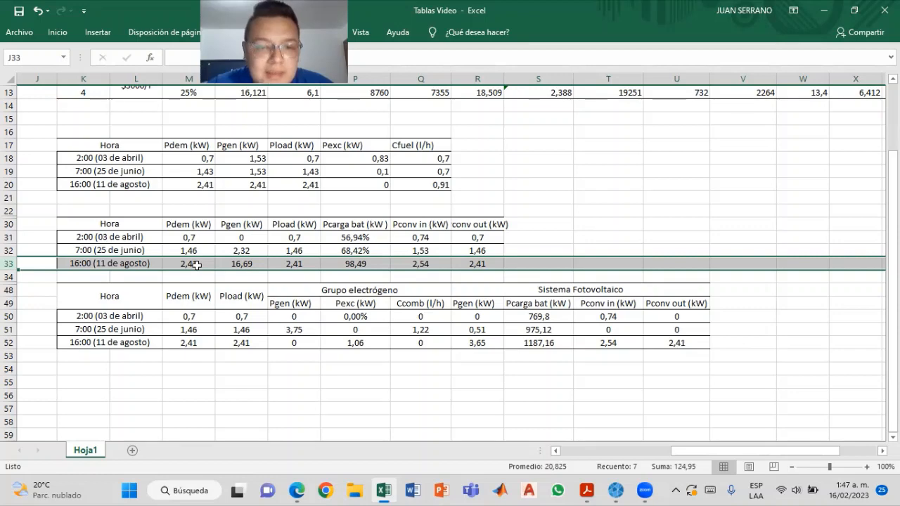
{"action": "left_click", "coordinate": [482, 344]}
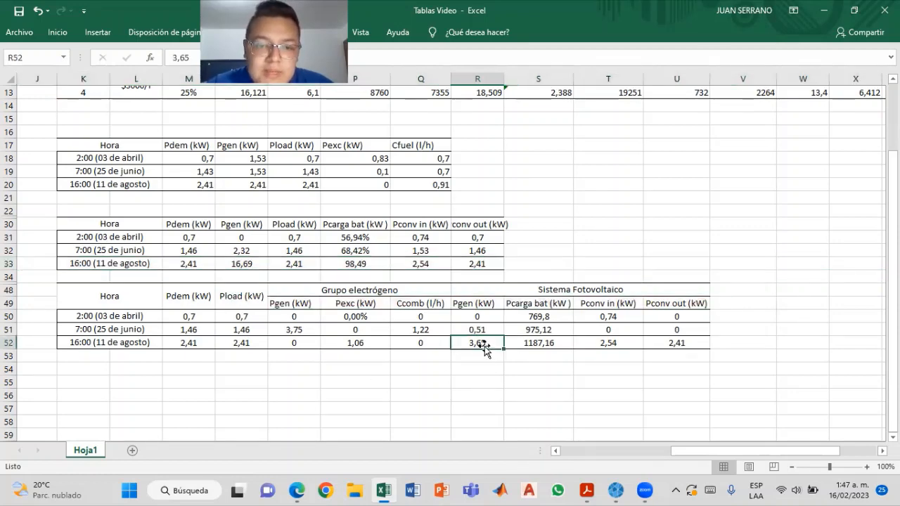
{"action": "left_click", "coordinate": [239, 265]}
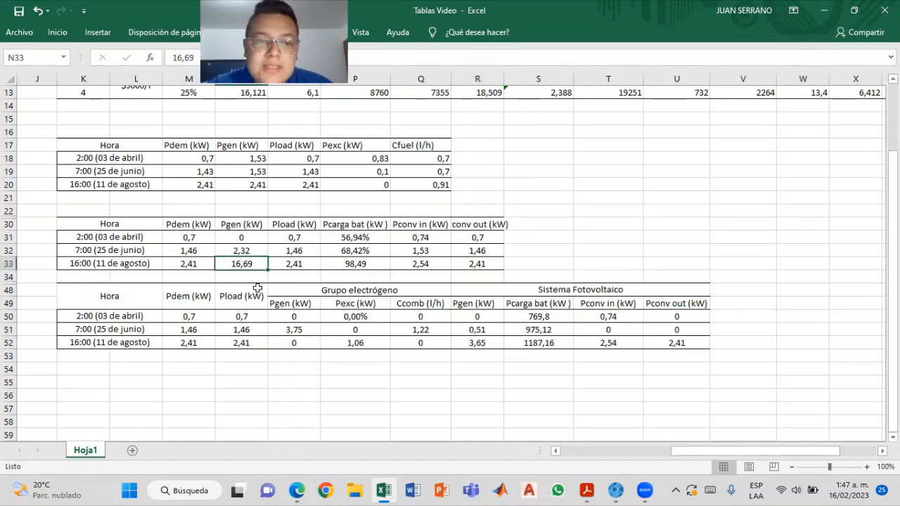
{"action": "left_click", "coordinate": [482, 343]}
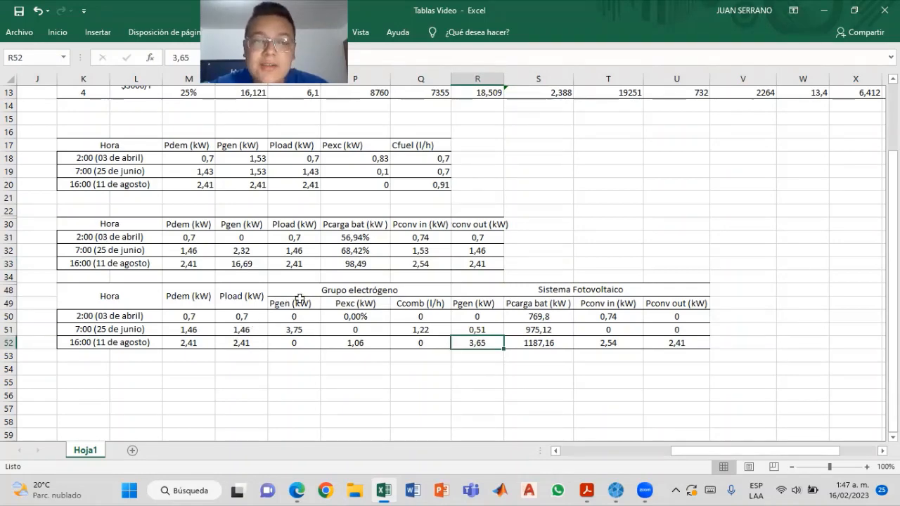
{"action": "scroll", "coordinate": [457, 326], "scroll_direction": "up", "scroll_amount": 1}
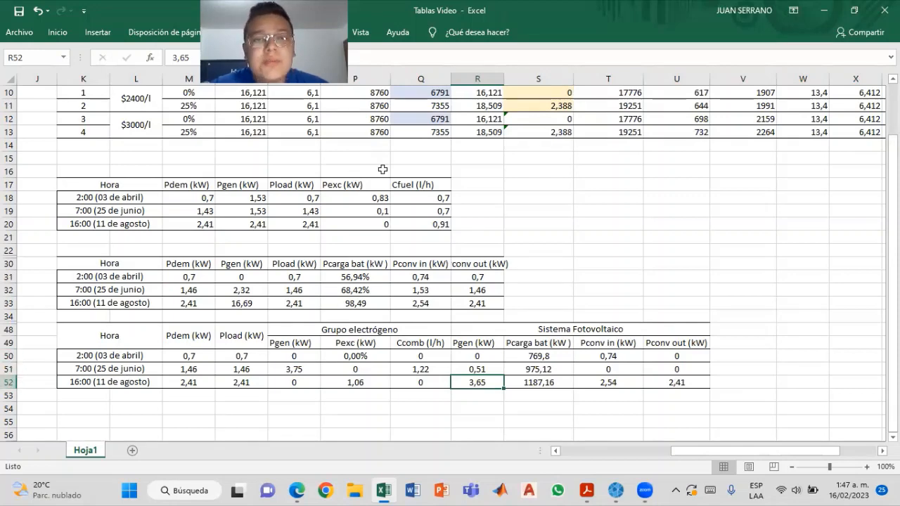
{"action": "scroll", "coordinate": [329, 356], "scroll_direction": "down", "scroll_amount": 1}
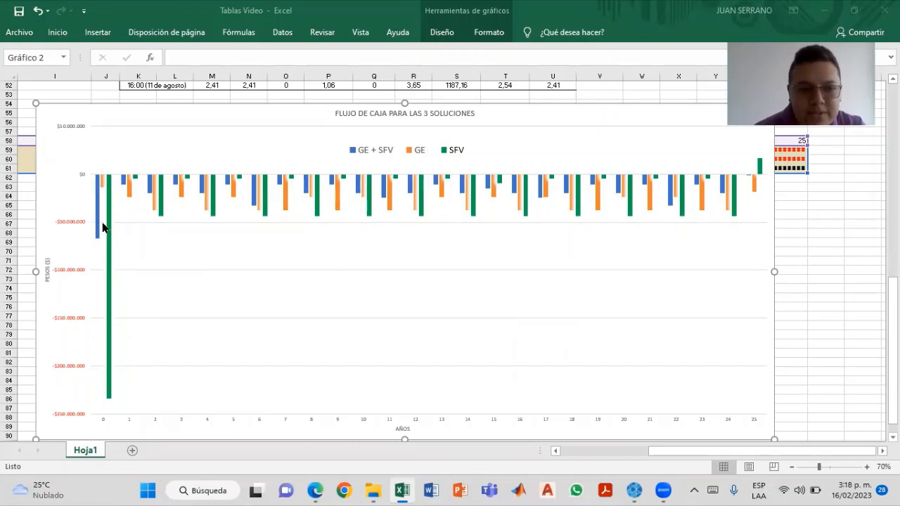
- Examine the FLUJO DE CAJA PARA LAS 3 SOLUCIONES chart, comparing the bars for years 0, 1, 2 and 25
{"action": "mouse_move", "coordinate": [111, 235]}
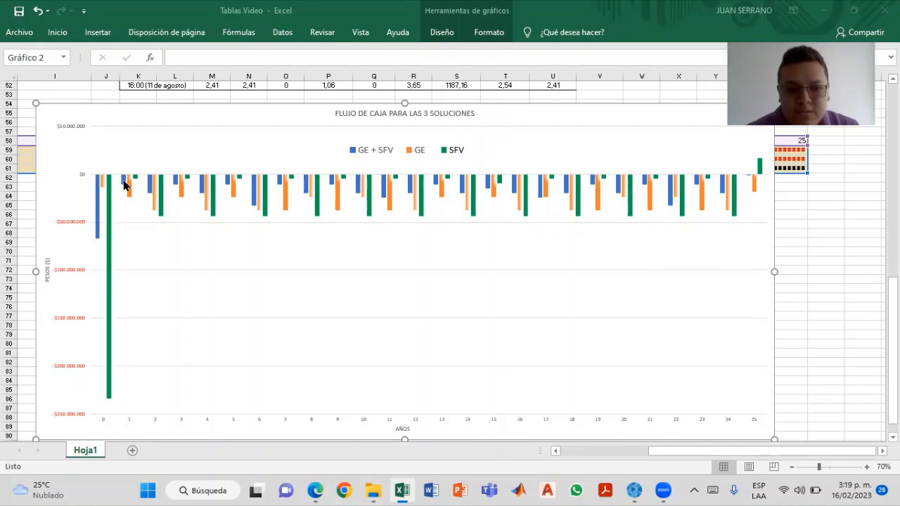
{"action": "mouse_move", "coordinate": [124, 185]}
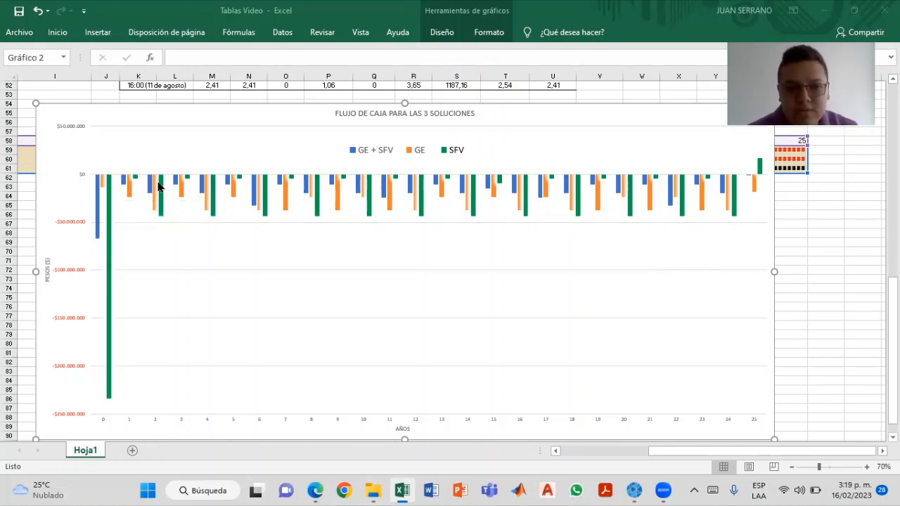
{"action": "mouse_move", "coordinate": [161, 190]}
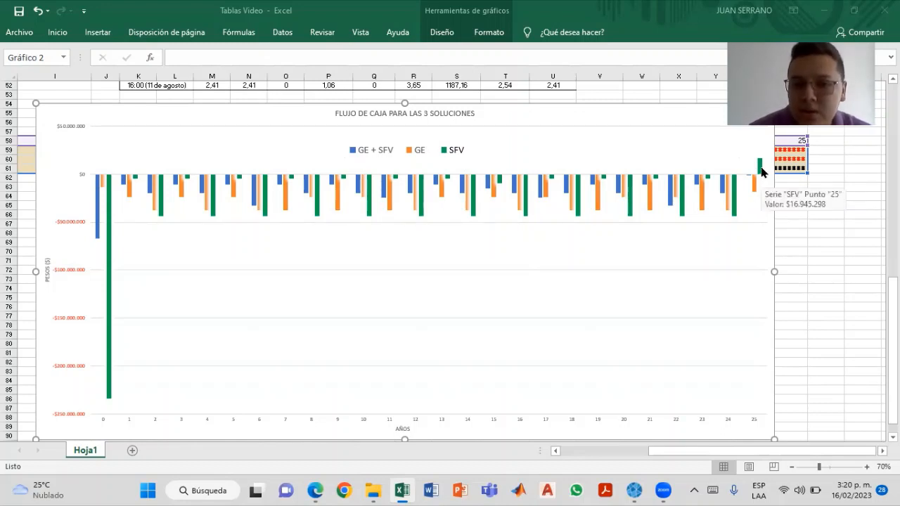
{"action": "mouse_move", "coordinate": [757, 197]}
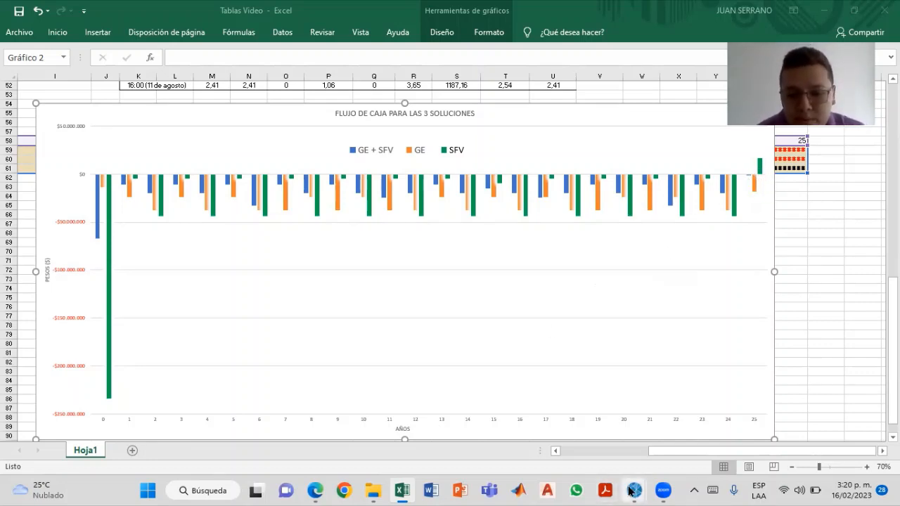
- Switch to HOMER Pro and review the photovoltaic-battery and hybrid cash flow charts, inspecting the hybrid system's year 25 salvage and costs
{"action": "mouse_move", "coordinate": [631, 492]}
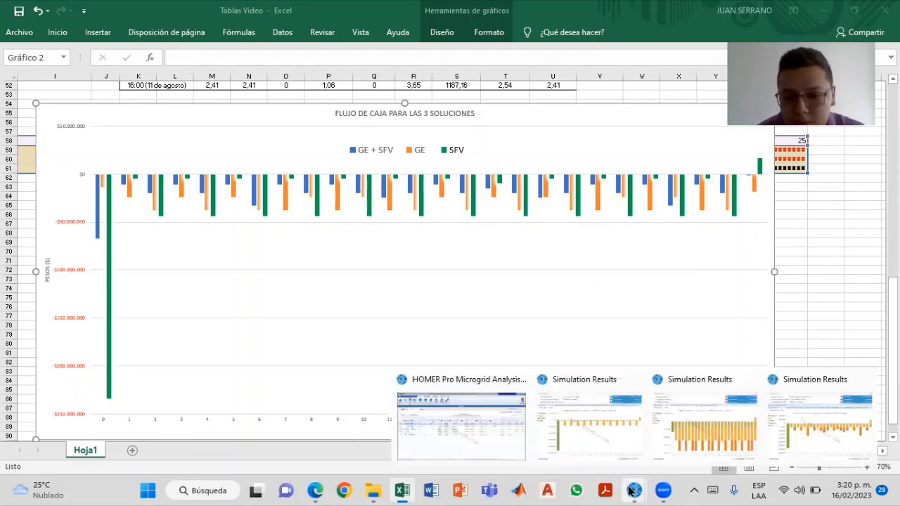
{"action": "left_click", "coordinate": [606, 427]}
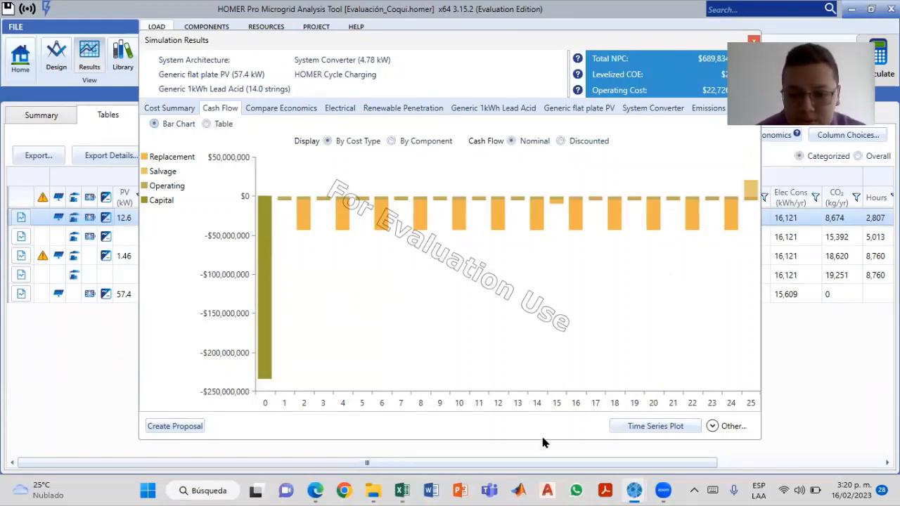
{"action": "mouse_move", "coordinate": [654, 490]}
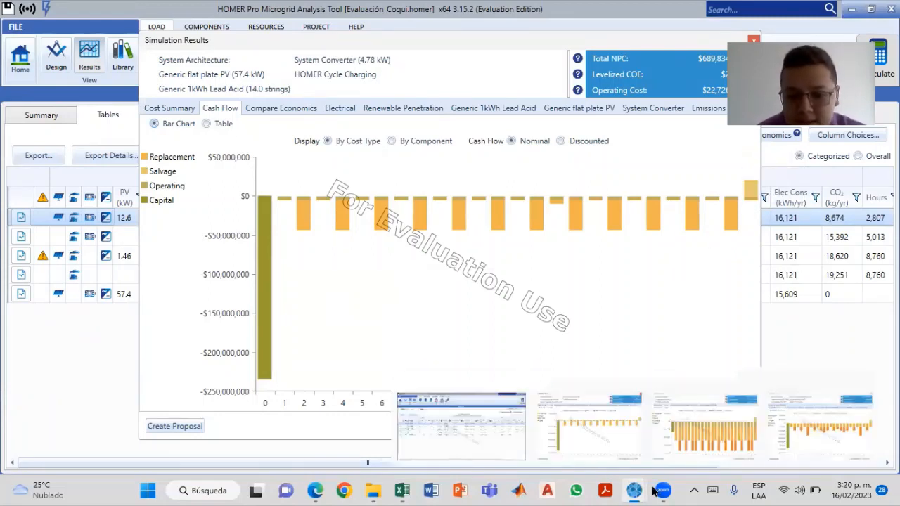
{"action": "left_click", "coordinate": [593, 420]}
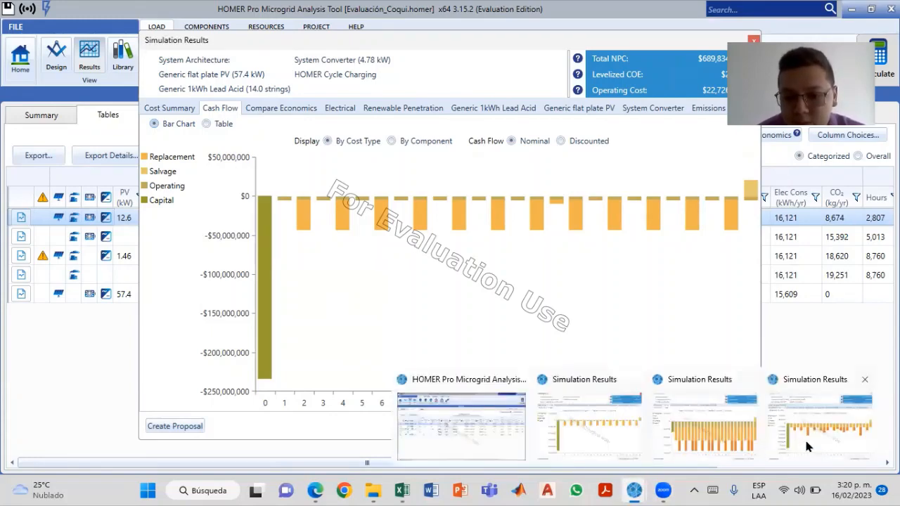
{"action": "left_click", "coordinate": [804, 437]}
{"action": "mouse_move", "coordinate": [751, 206]}
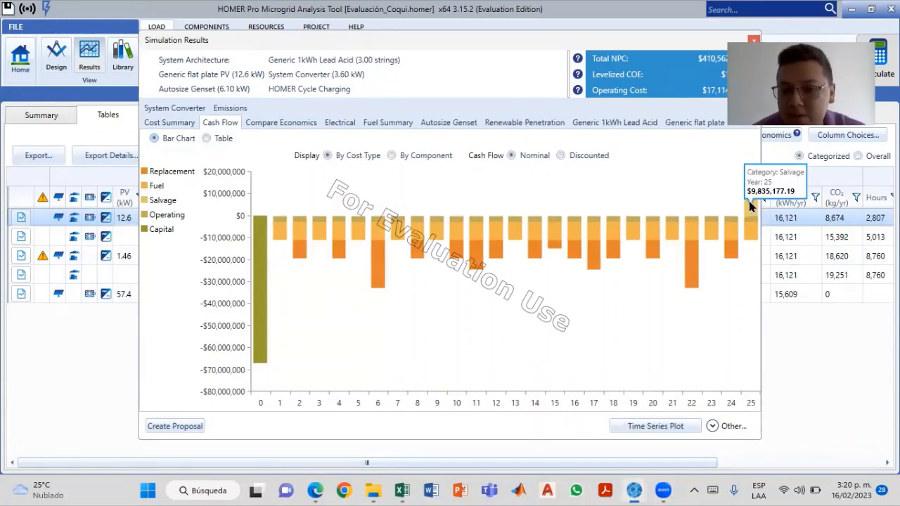
{"action": "mouse_move", "coordinate": [752, 236]}
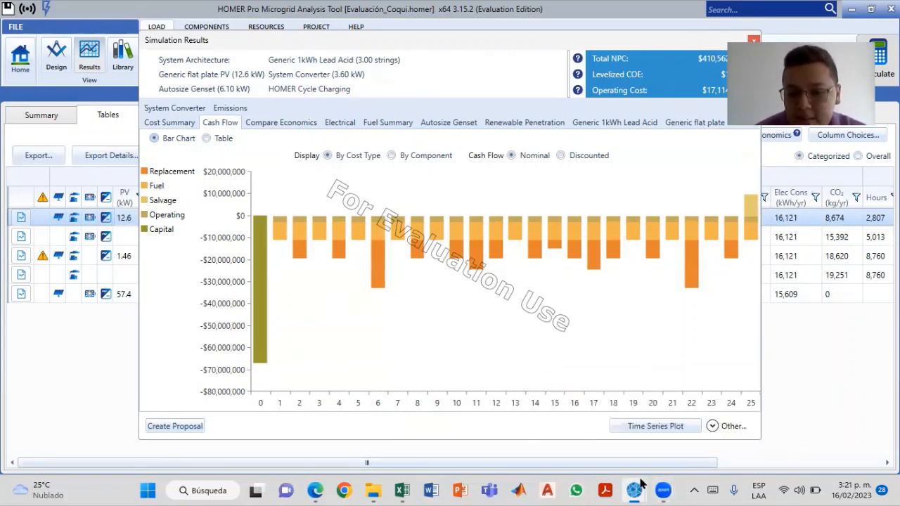
- Review the generator-only system's year 25 cash flow in HOMER Pro, and return to the three-solution cash flow chart in Excel
{"action": "mouse_move", "coordinate": [637, 484]}
{"action": "left_click", "coordinate": [709, 426]}
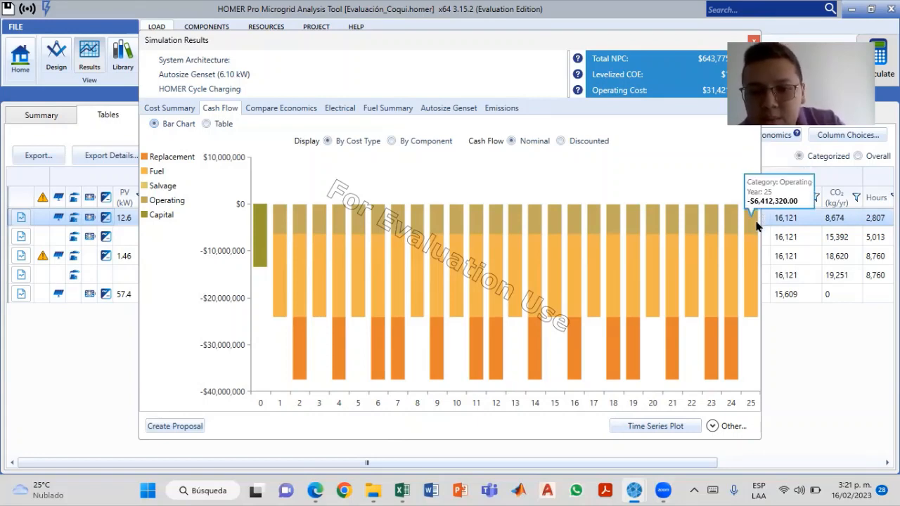
{"action": "mouse_move", "coordinate": [753, 252]}
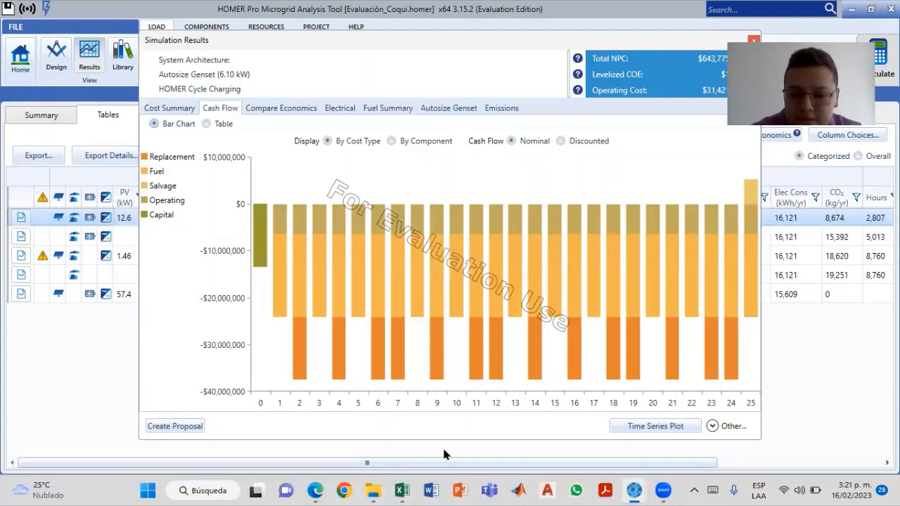
{"action": "mouse_move", "coordinate": [419, 475]}
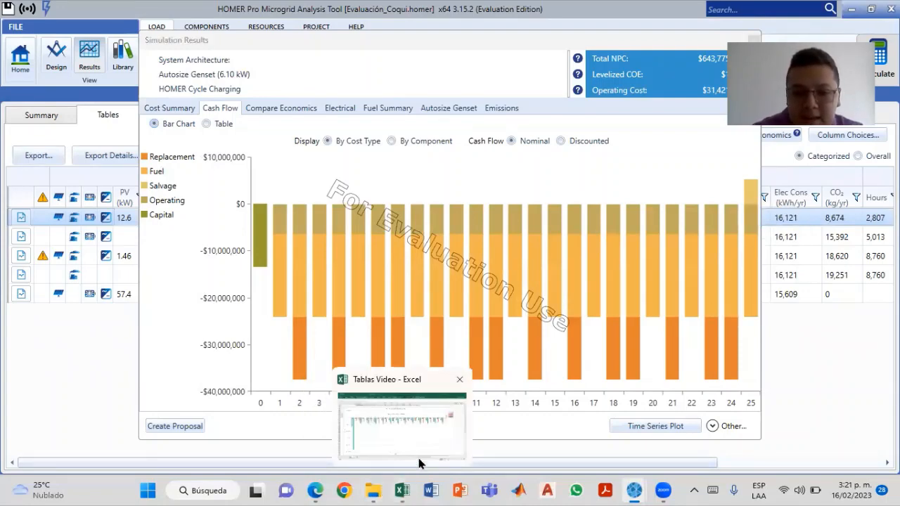
{"action": "left_click", "coordinate": [417, 456]}
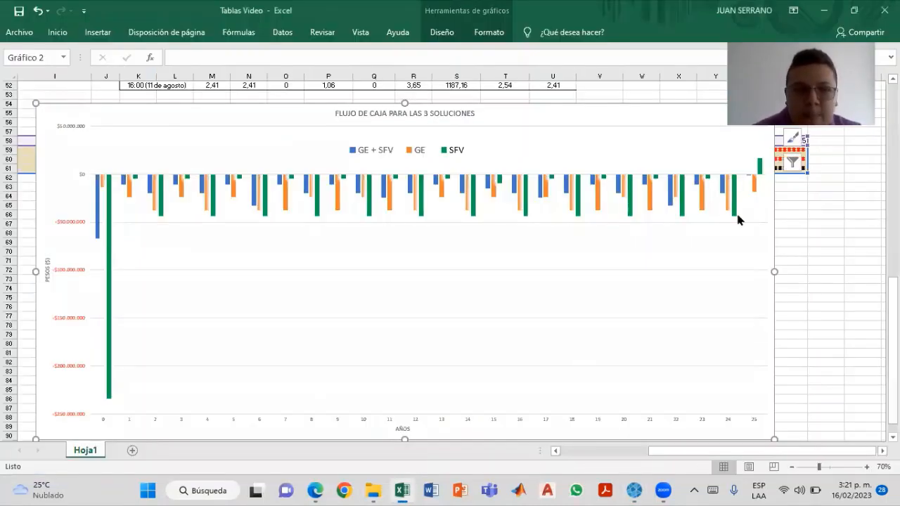